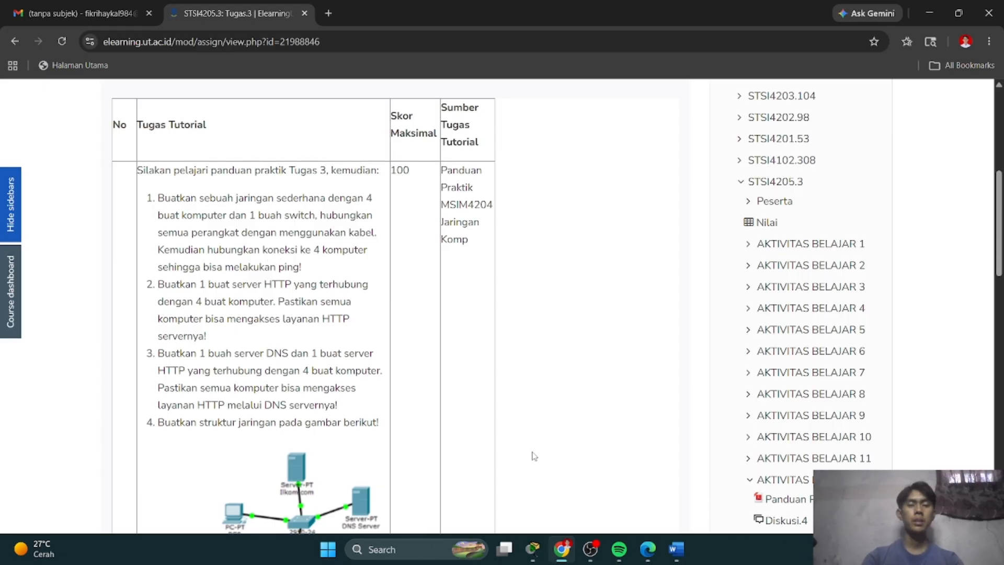
Switch to Cisco Packet Tracer and place four PCs in a horizontal row in the empty logical workspace.
{"action": "left_click", "coordinate": [533, 546]}
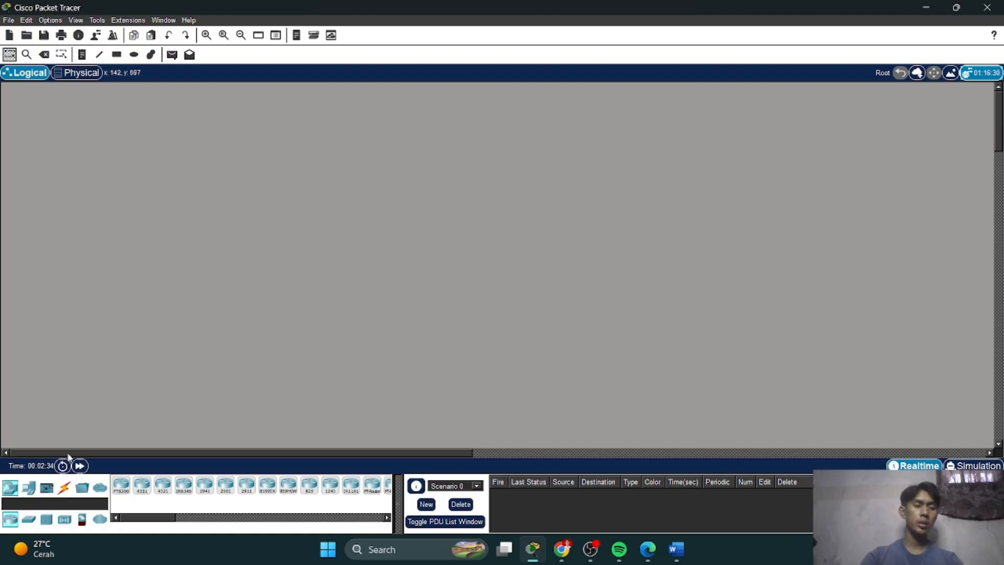
{"action": "left_click", "coordinate": [32, 487]}
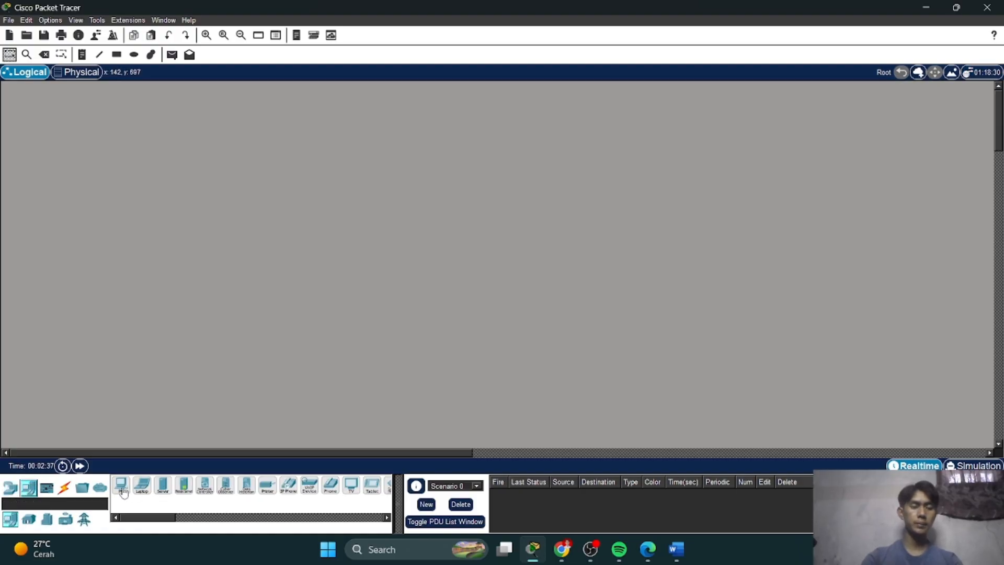
{"action": "left_click", "coordinate": [121, 486]}
{"action": "left_click", "coordinate": [112, 287]}
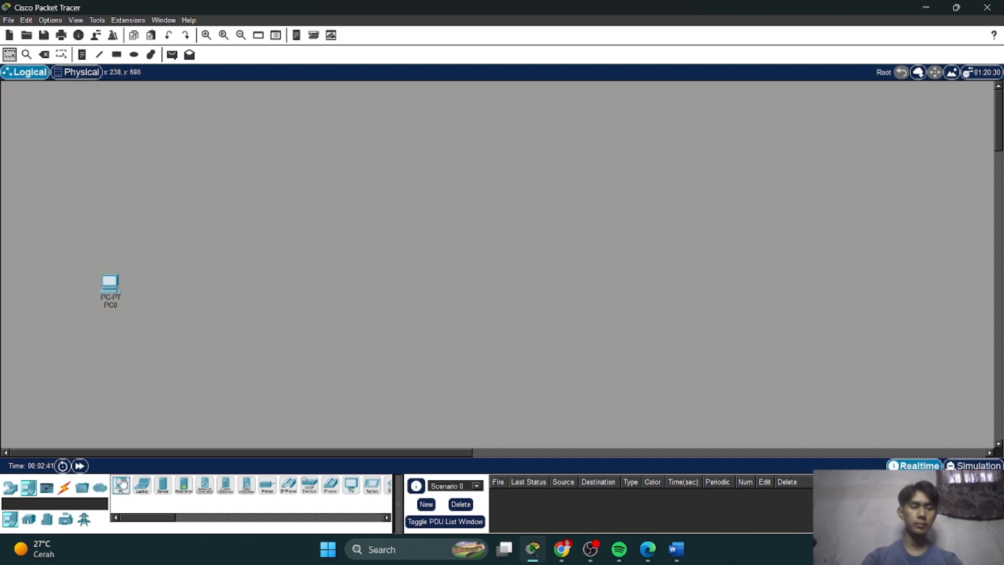
{"action": "left_click", "coordinate": [122, 484]}
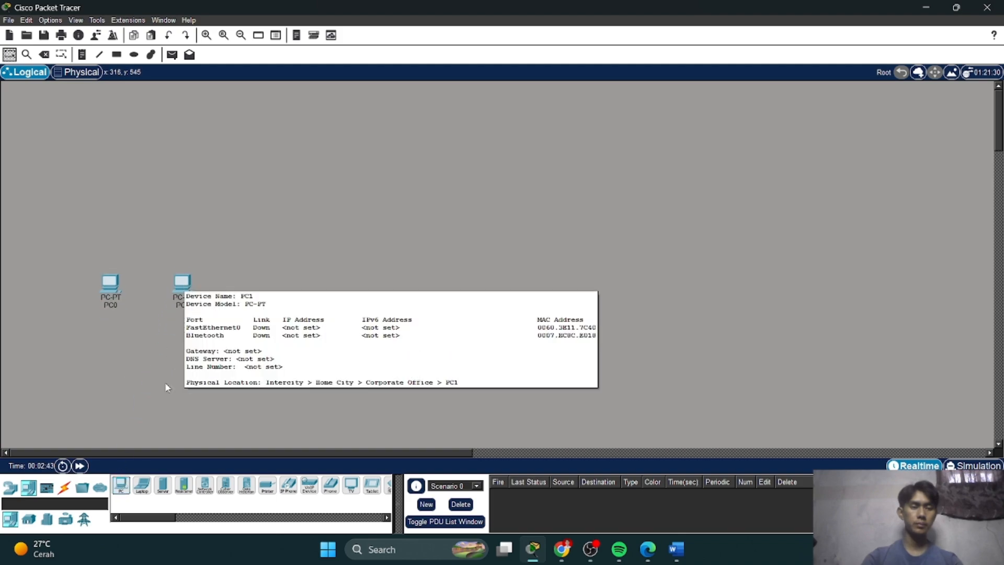
{"action": "left_click", "coordinate": [120, 484]}
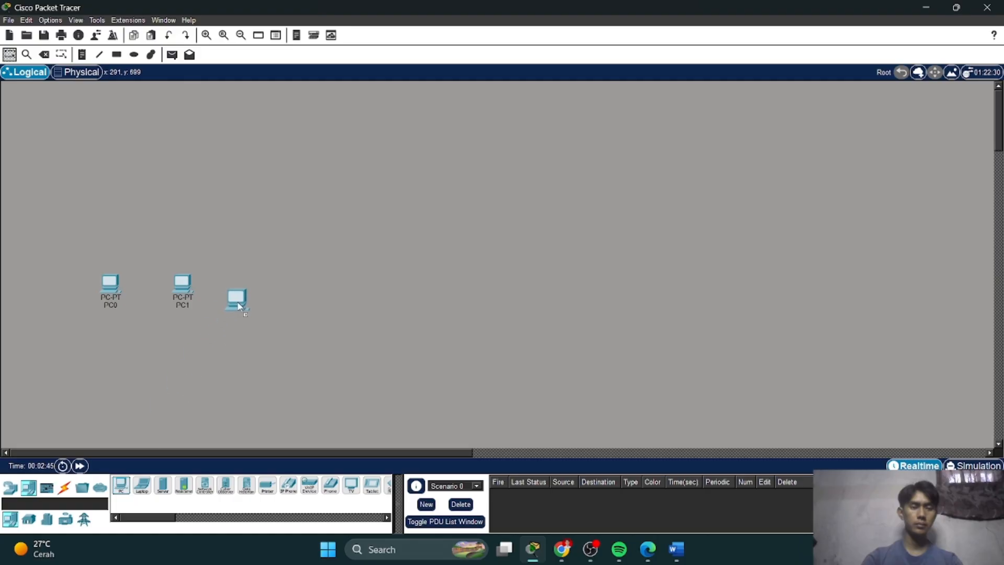
{"action": "left_click", "coordinate": [248, 285]}
{"action": "left_click", "coordinate": [119, 486]}
{"action": "left_click", "coordinate": [343, 285]}
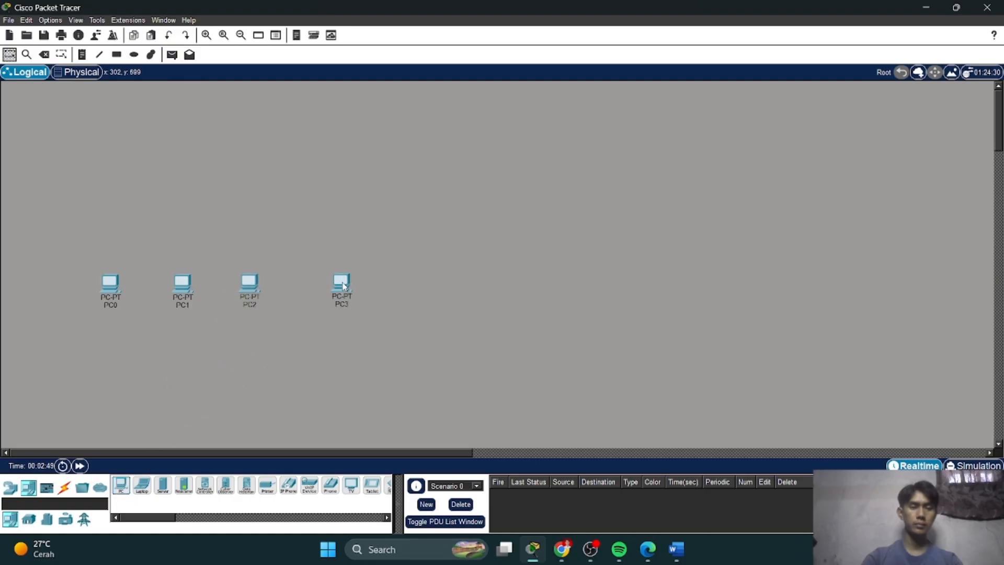
Move PC0, PC1, PC2 and PC3 higher in the workspace, keeping them spaced out in one row.
{"action": "left_click_drag", "start_coordinate": [109, 289], "coordinate": [134, 223]}
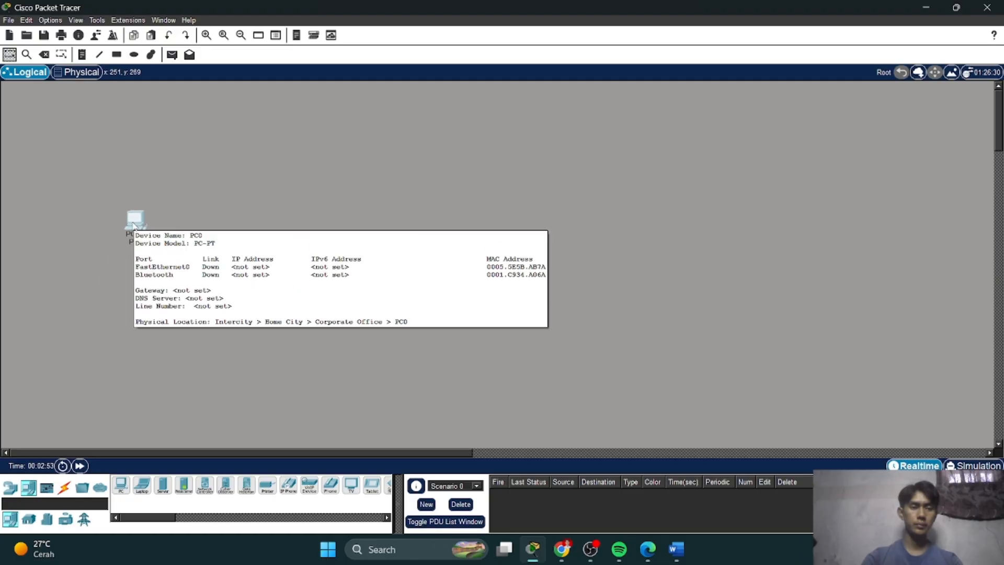
{"action": "left_click_drag", "start_coordinate": [181, 287], "coordinate": [200, 219]}
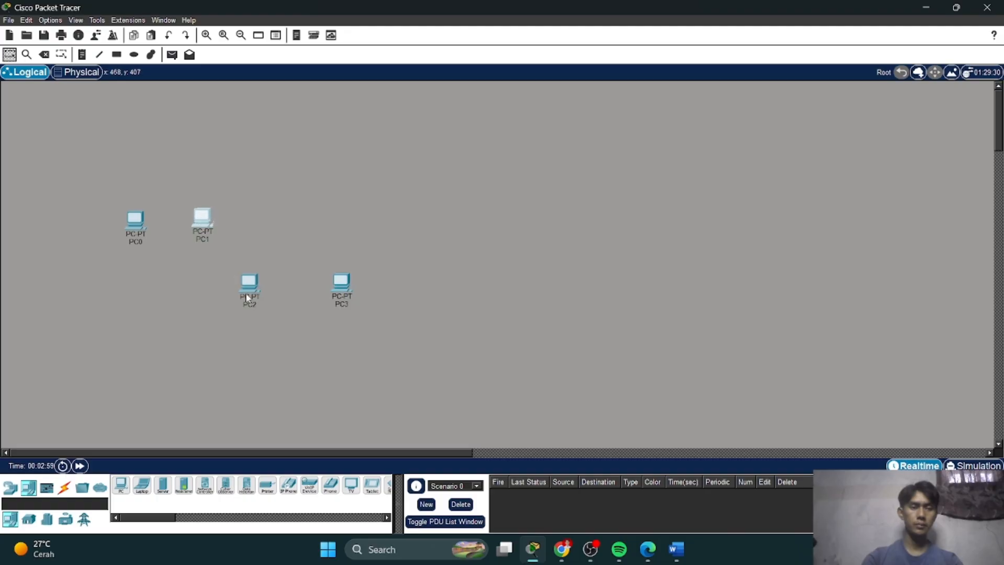
{"action": "left_click_drag", "start_coordinate": [246, 293], "coordinate": [272, 227]}
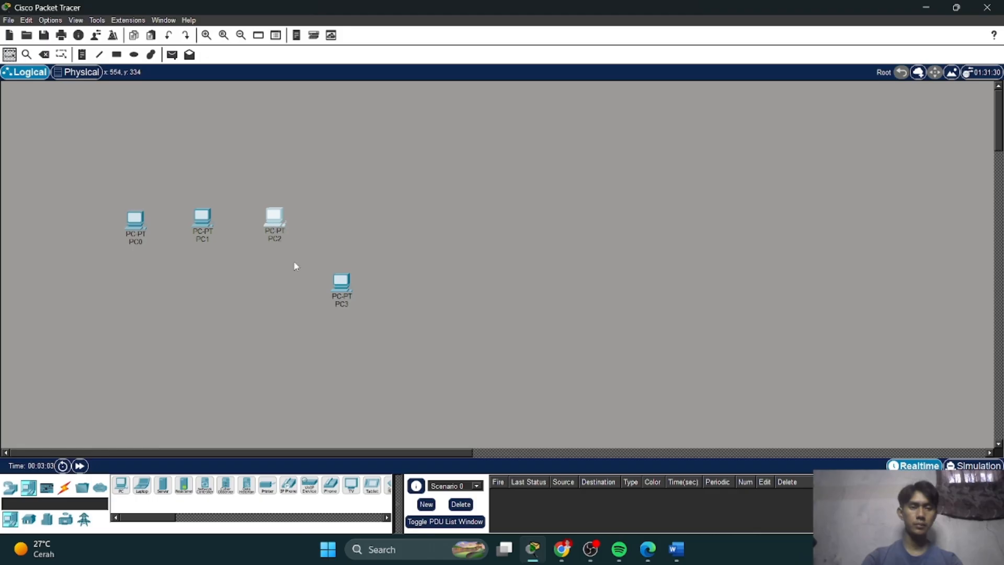
{"action": "left_click", "coordinate": [335, 289]}
{"action": "left_click_drag", "start_coordinate": [336, 289], "coordinate": [345, 227]}
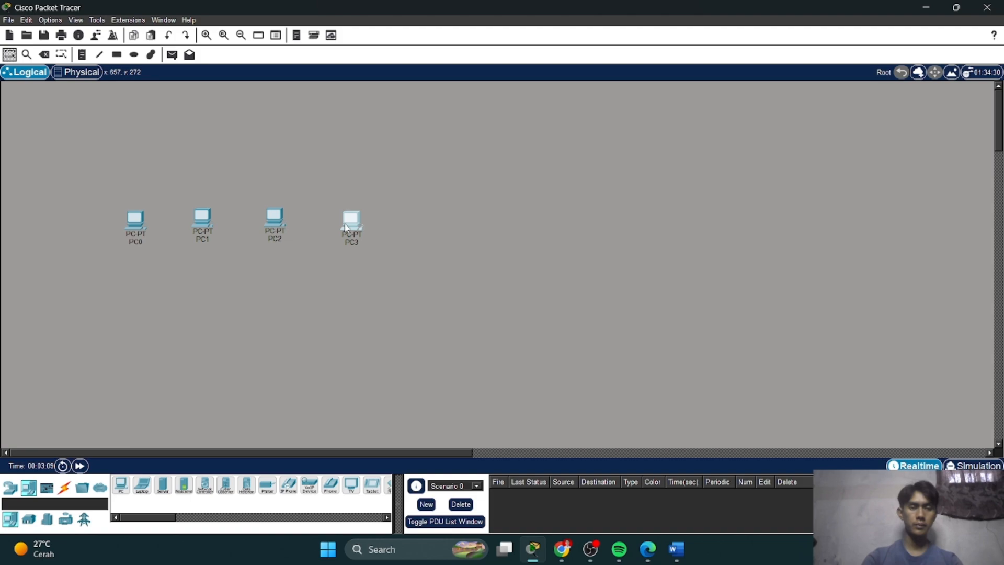
{"action": "left_click_drag", "start_coordinate": [345, 227], "coordinate": [345, 228]}
Place one 2960 switch below the row of PCs, roughly beneath the gap between PC1 and PC2.
{"action": "left_click_drag", "start_coordinate": [234, 344], "coordinate": [10, 491]}
{"action": "left_click", "coordinate": [11, 491]}
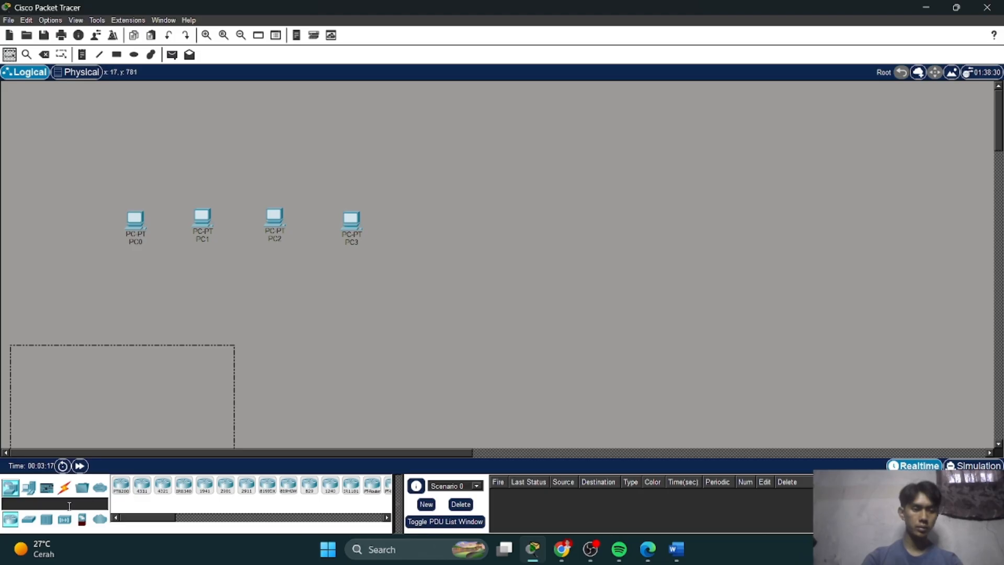
{"action": "left_click", "coordinate": [27, 520]}
{"action": "left_click_drag", "start_coordinate": [121, 485], "coordinate": [233, 351]}
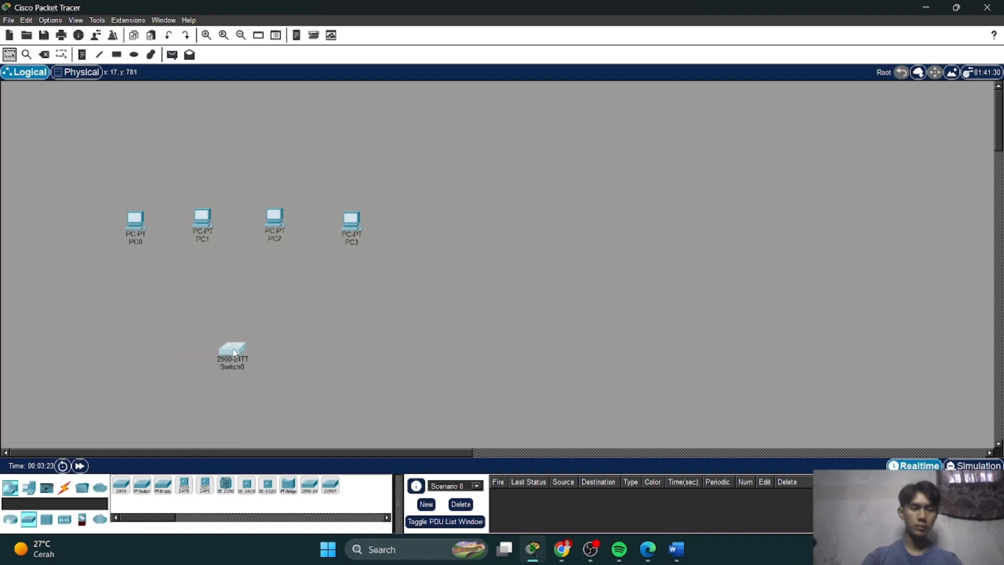
{"action": "left_click", "coordinate": [233, 346]}
{"action": "left_click", "coordinate": [182, 386]}
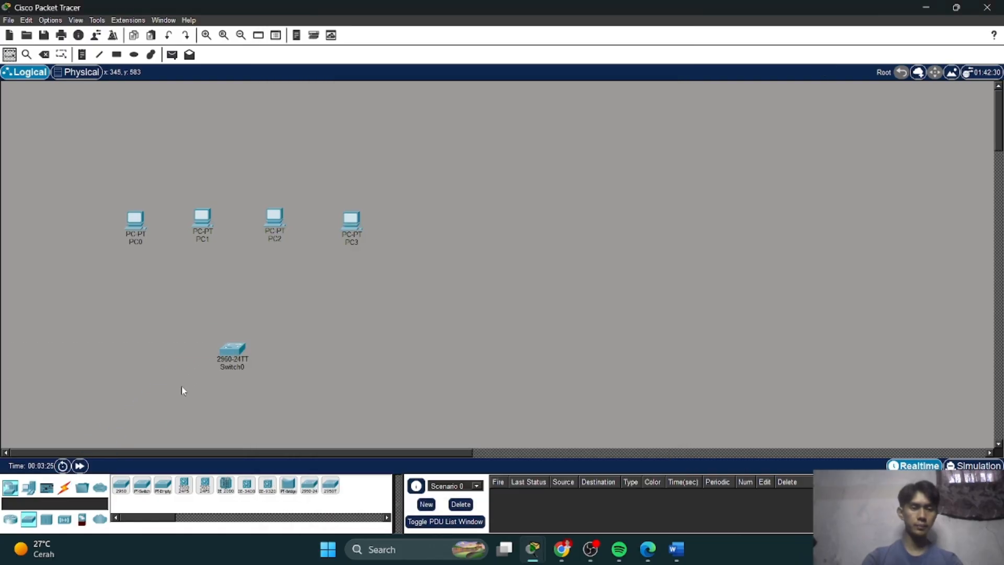
Connect PC0 and PC1 to Switch0 using the automatically chosen connection type.
{"action": "left_click", "coordinate": [66, 487]}
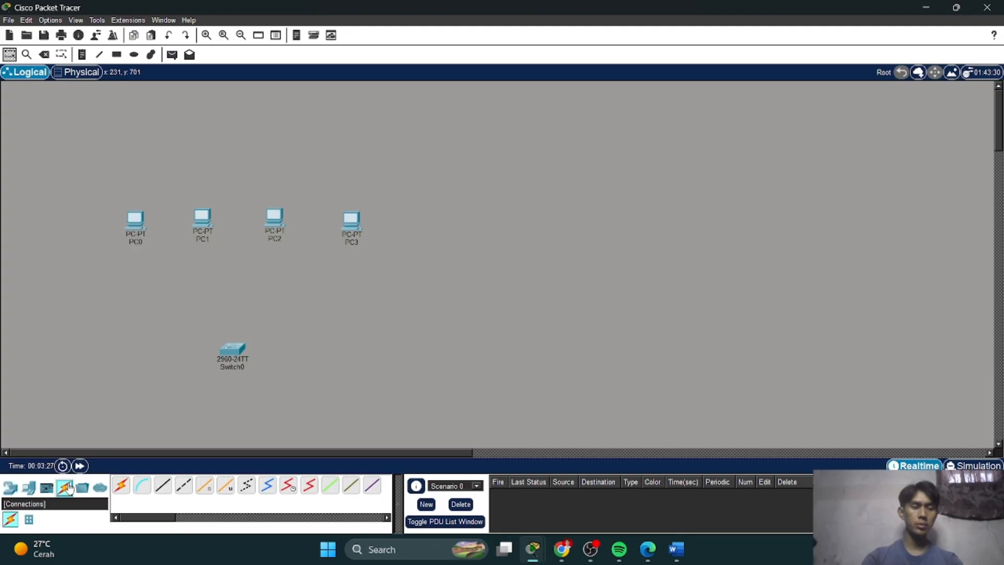
{"action": "left_click", "coordinate": [117, 484]}
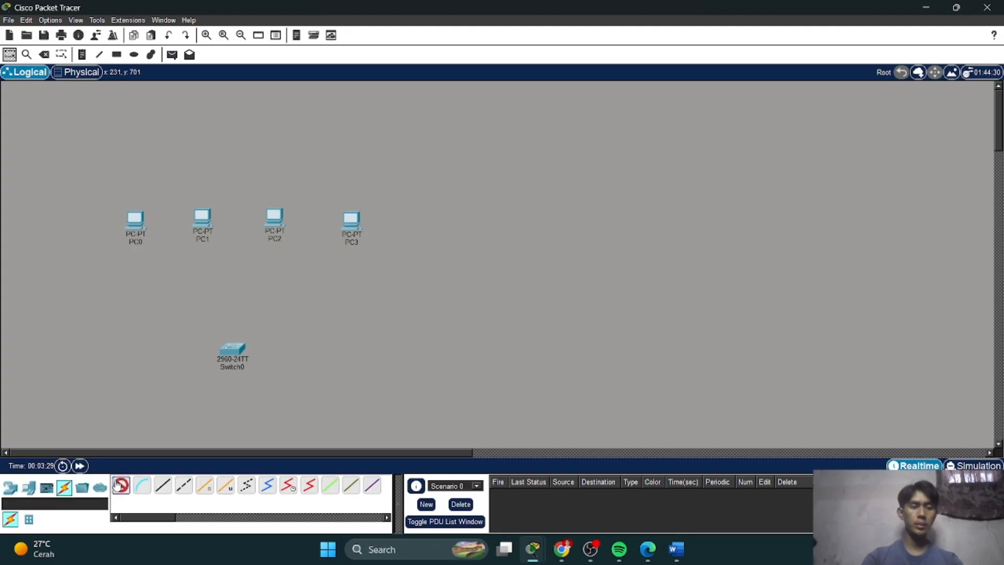
{"action": "left_click", "coordinate": [137, 219]}
{"action": "left_click", "coordinate": [227, 354]}
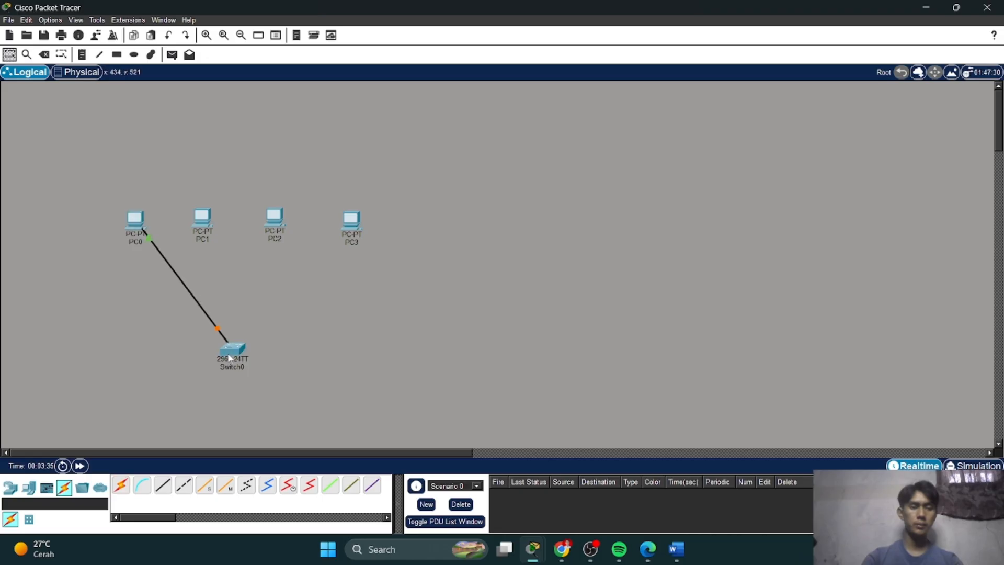
{"action": "left_click", "coordinate": [121, 486]}
{"action": "left_click", "coordinate": [203, 223]}
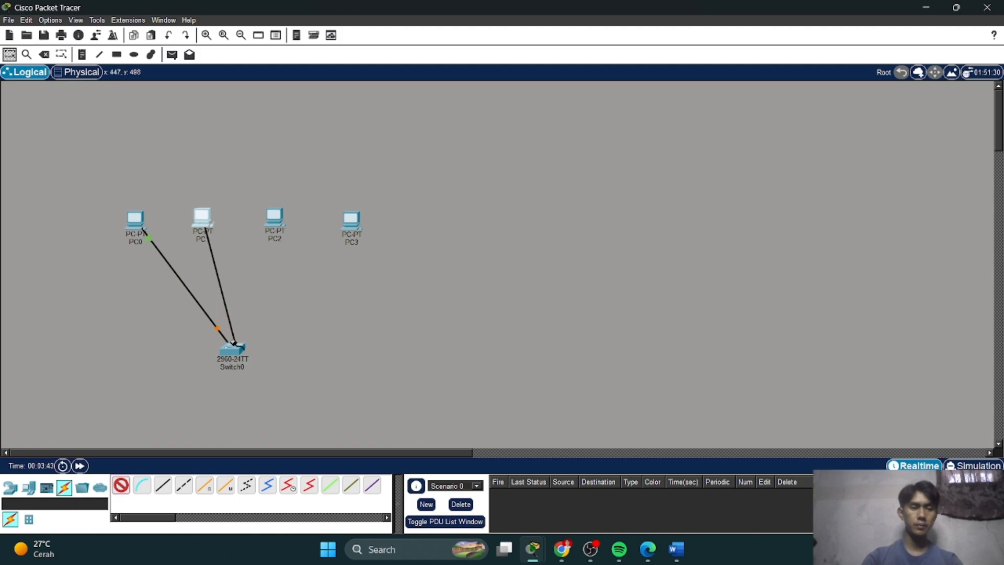
{"action": "left_click", "coordinate": [234, 349]}
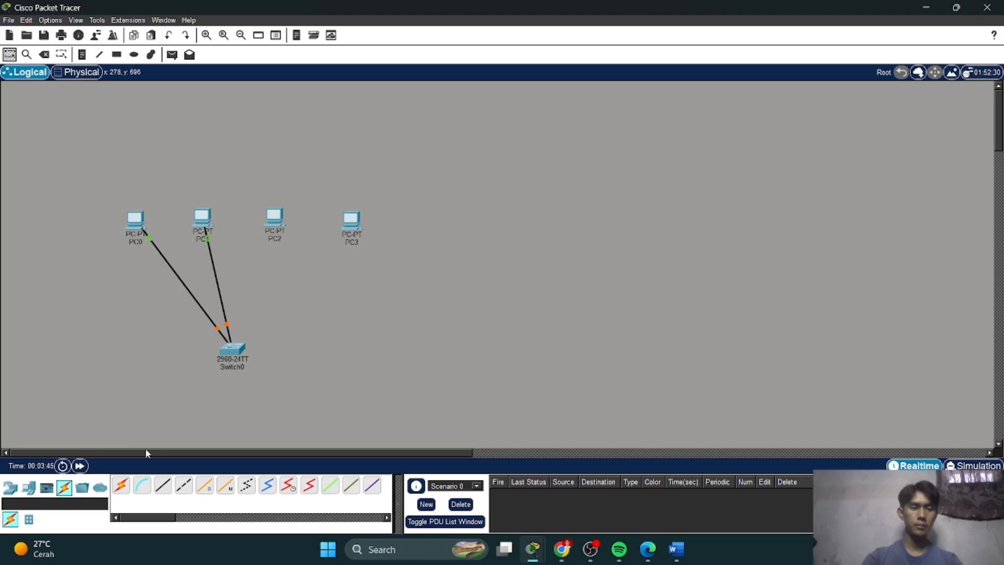
Connect PC2 and PC3 to Switch0 with automatically chosen cables.
{"action": "left_click", "coordinate": [121, 486]}
{"action": "left_click", "coordinate": [282, 219]}
{"action": "left_click", "coordinate": [234, 350]}
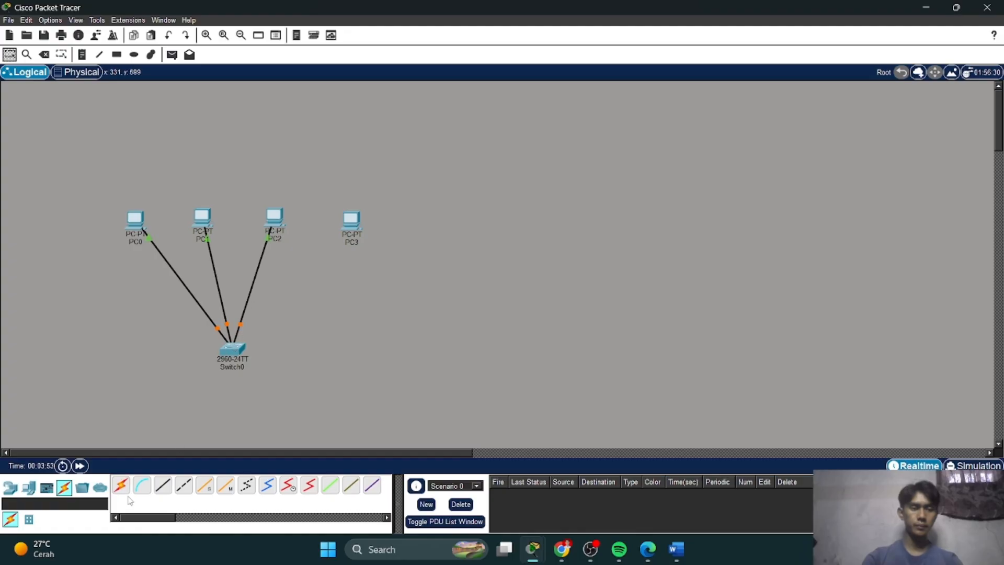
{"action": "left_click", "coordinate": [122, 487]}
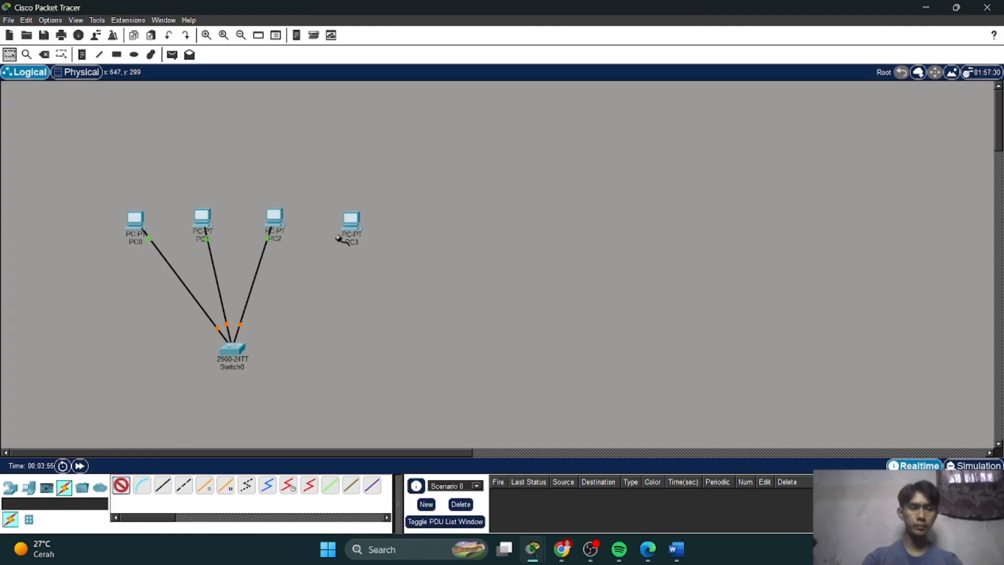
{"action": "left_click", "coordinate": [347, 225]}
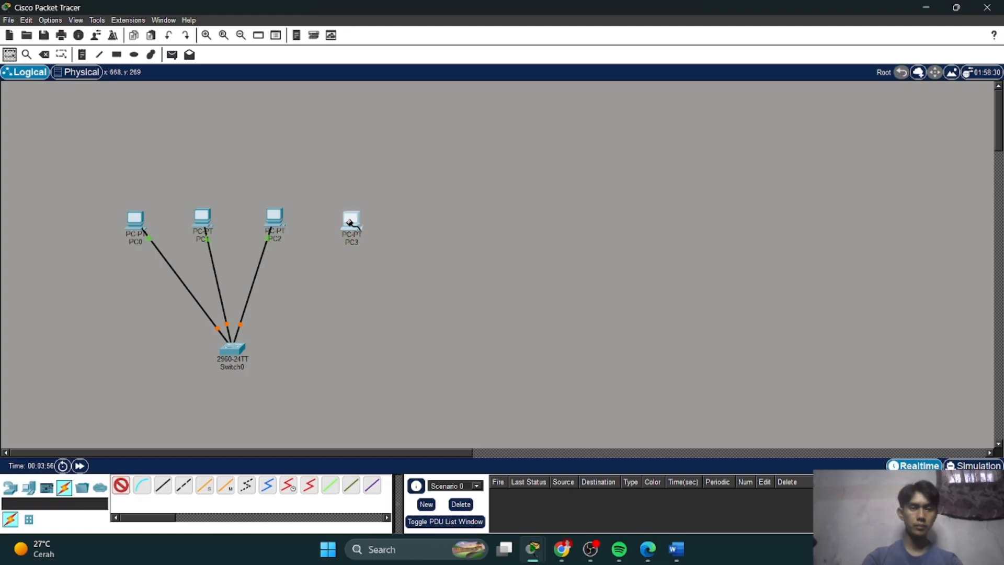
{"action": "left_click", "coordinate": [232, 349]}
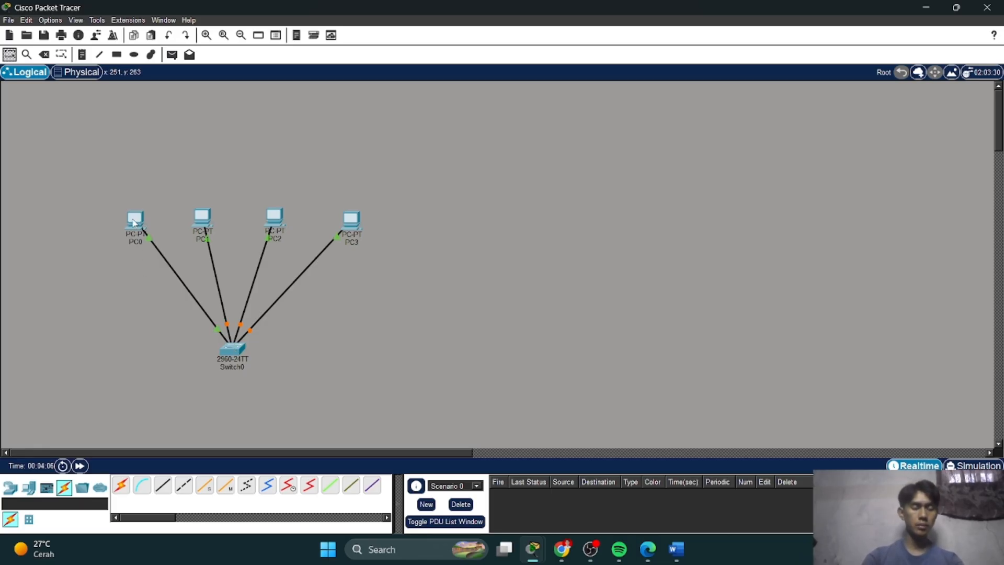
Set the static IPv4 address of PC0's FastEthernet0 interface to 192.168.1.1 and close its configuration.
{"action": "mouse_move", "coordinate": [133, 223]}
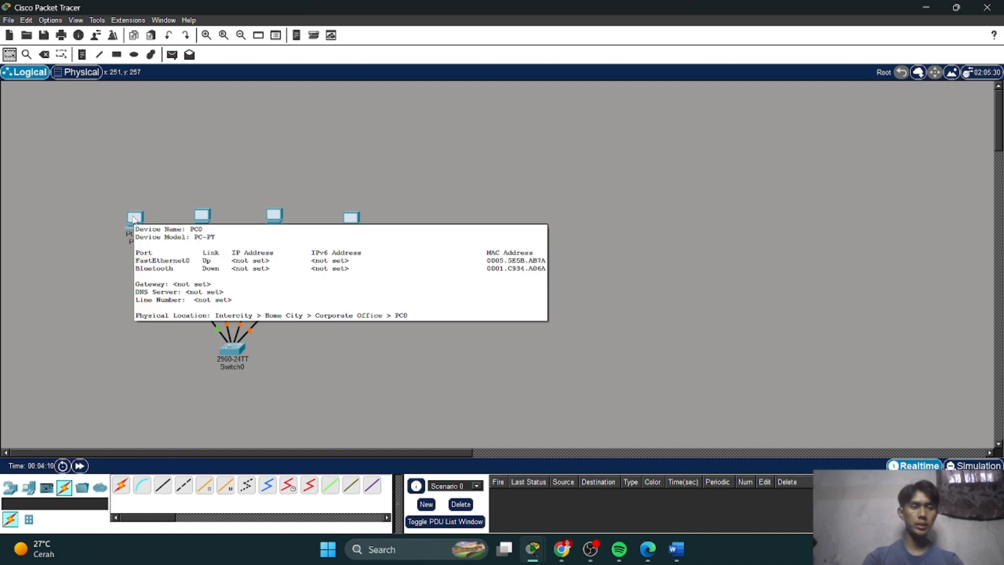
{"action": "left_click", "coordinate": [135, 219]}
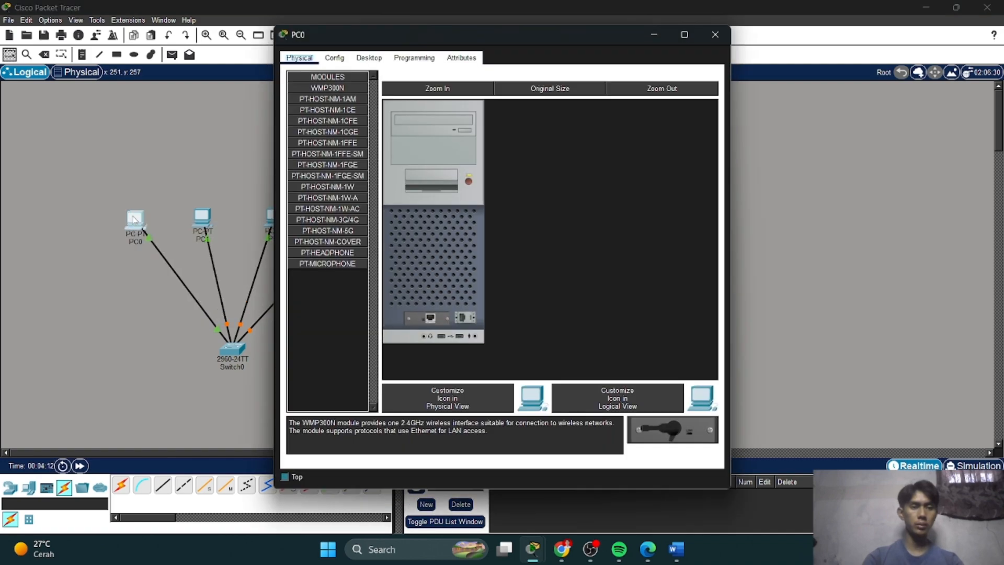
{"action": "left_click", "coordinate": [335, 59]}
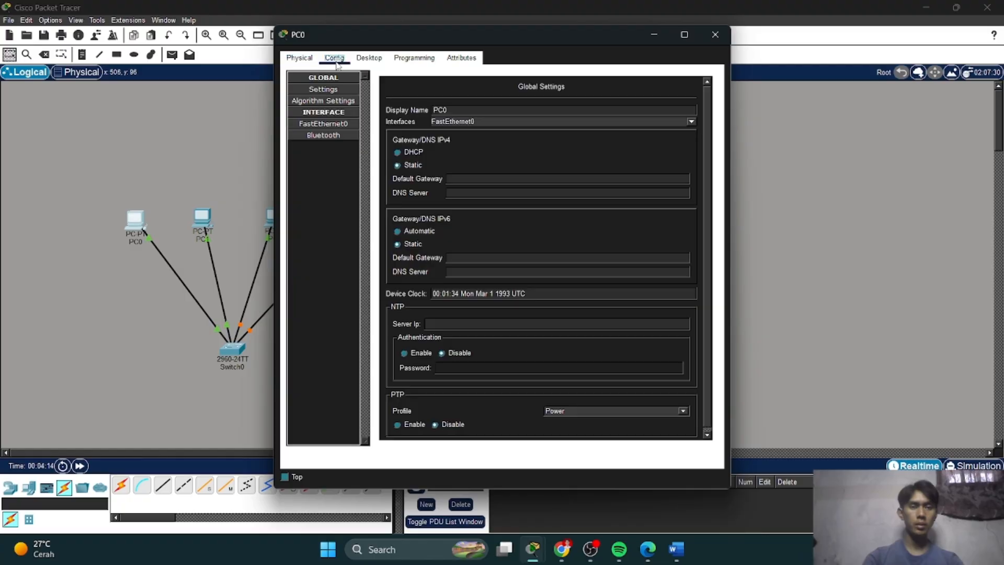
{"action": "left_click", "coordinate": [330, 125]}
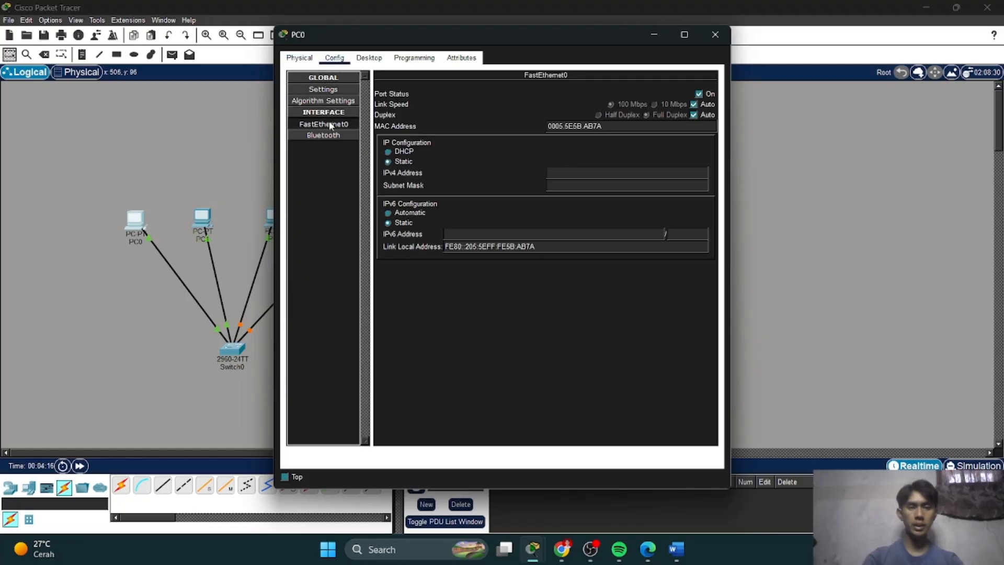
{"action": "left_click", "coordinate": [591, 170]}
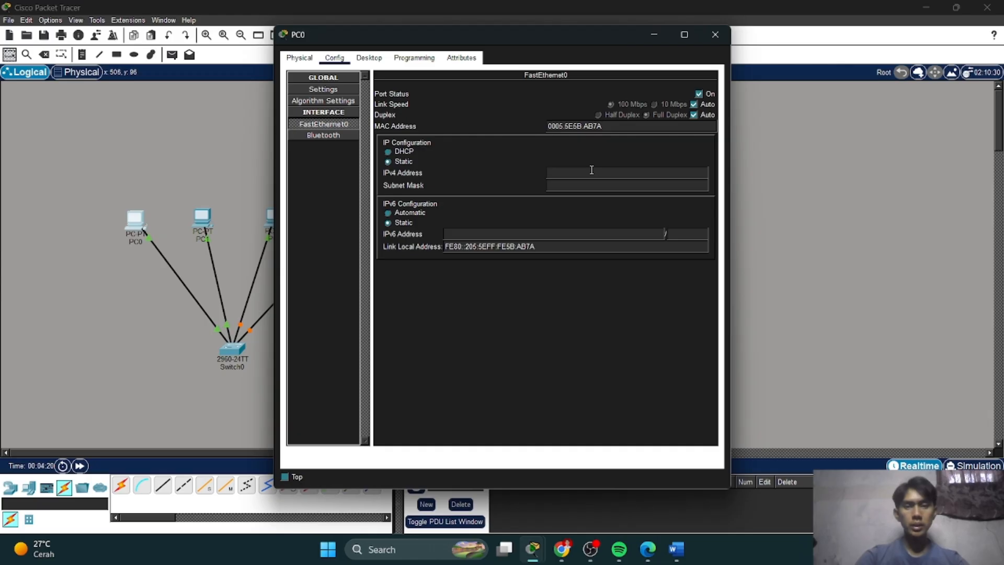
{"action": "type", "text": "192"}
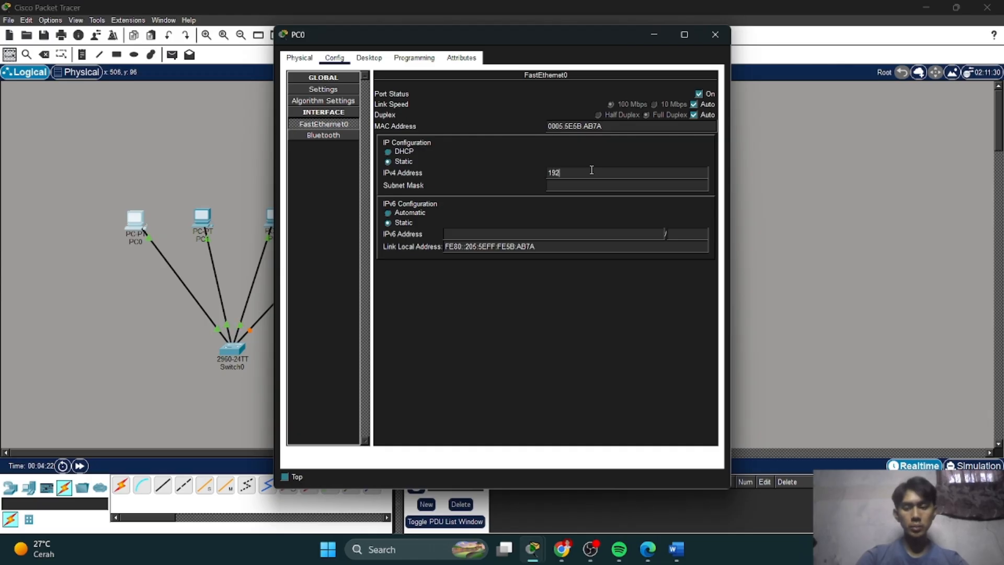
{"action": "type", "text": ".168.1.1"}
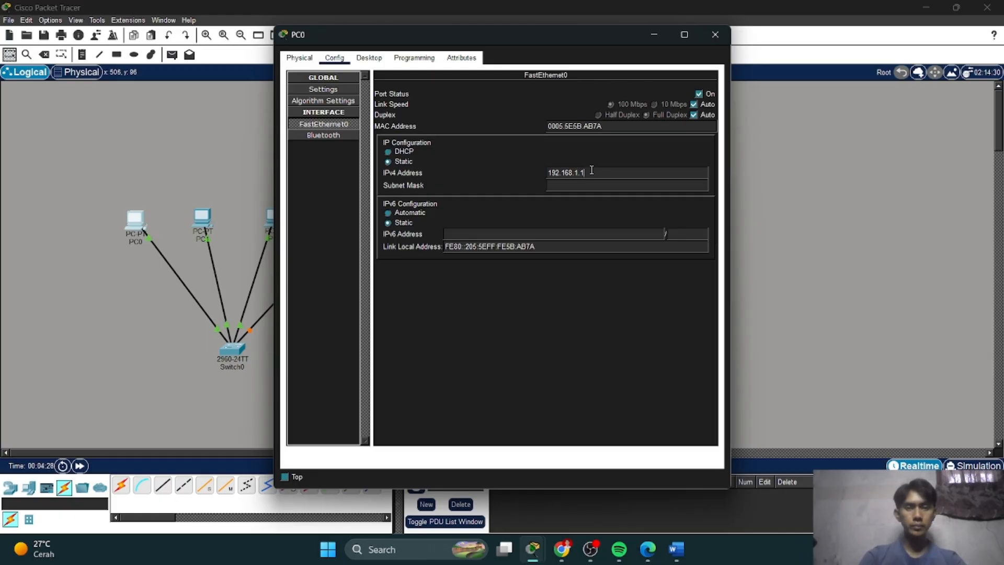
{"action": "left_click", "coordinate": [776, 150]}
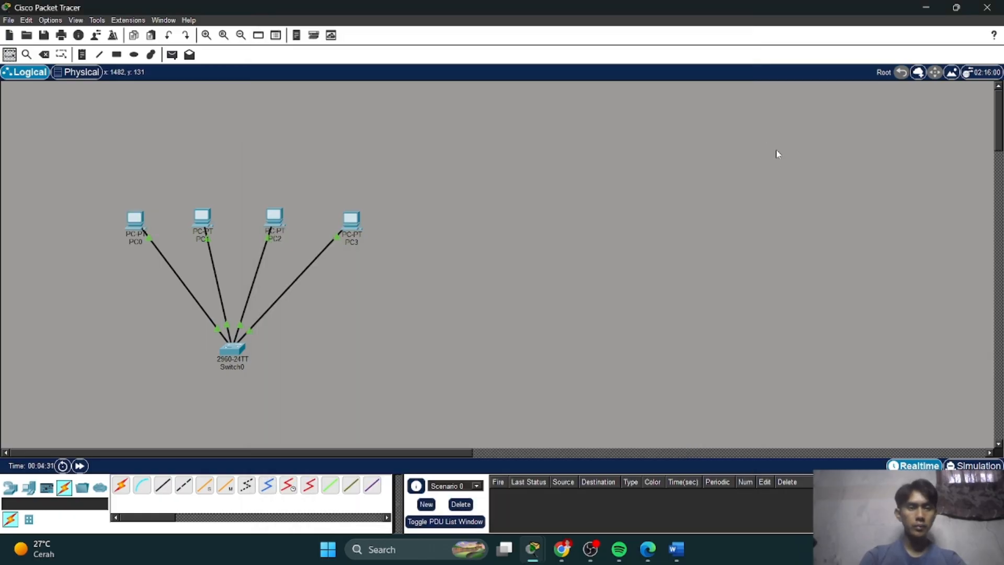
Set the static IPv4 address of PC1's FastEthernet0 interface to 192.168.1.2 and close its configuration.
{"action": "left_click", "coordinate": [208, 219]}
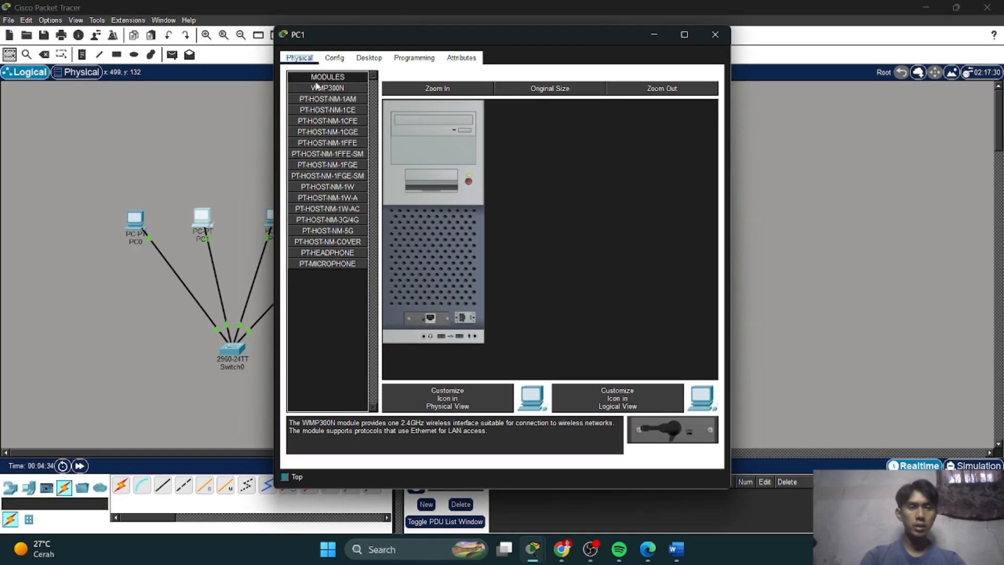
{"action": "left_click", "coordinate": [333, 58]}
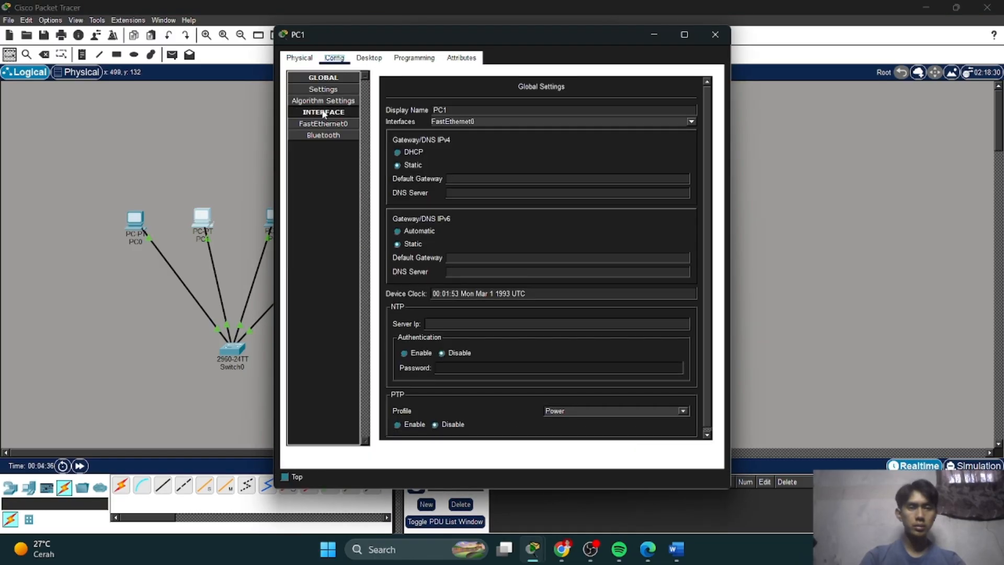
{"action": "left_click", "coordinate": [332, 126]}
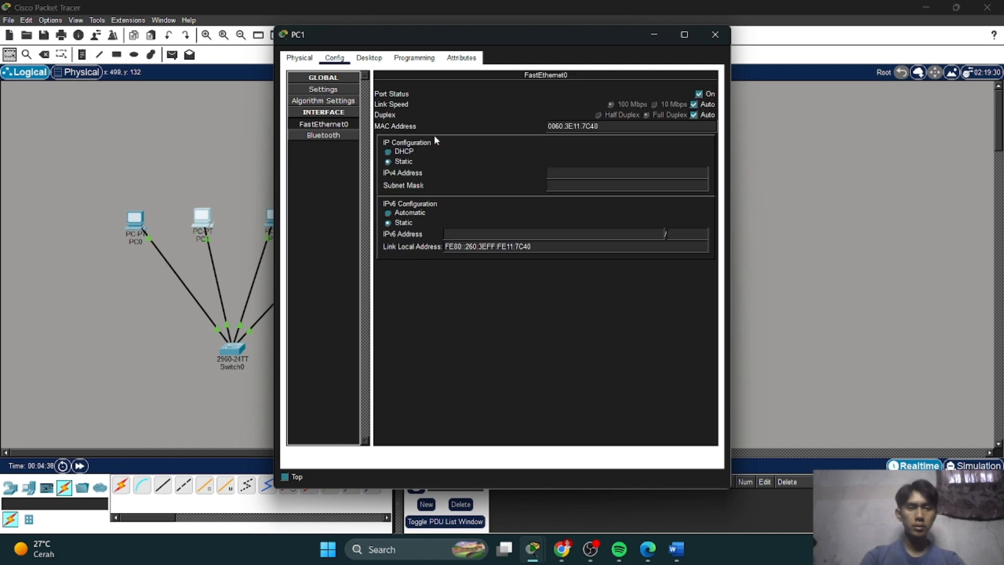
{"action": "left_click", "coordinate": [568, 175]}
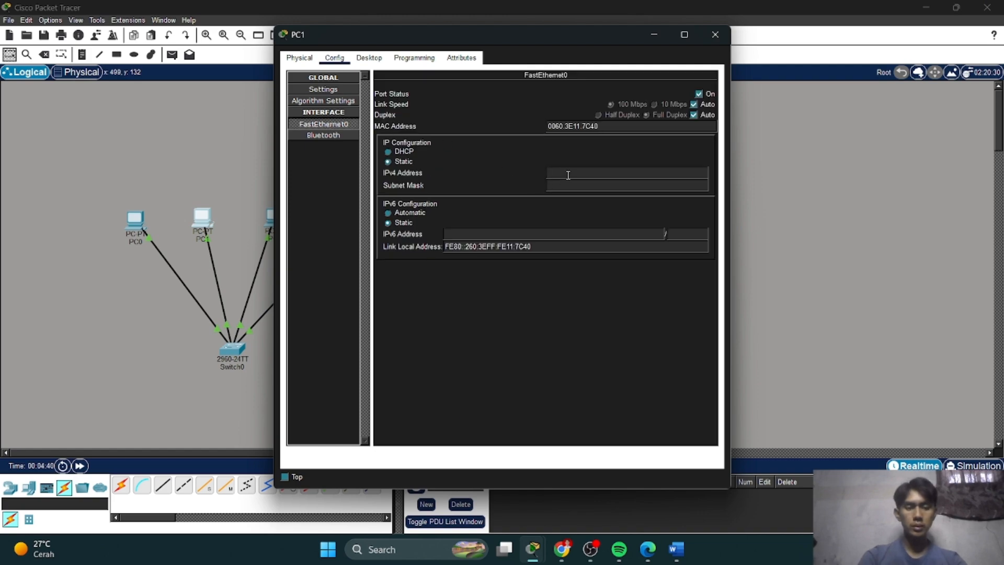
{"action": "type", "text": "192"}
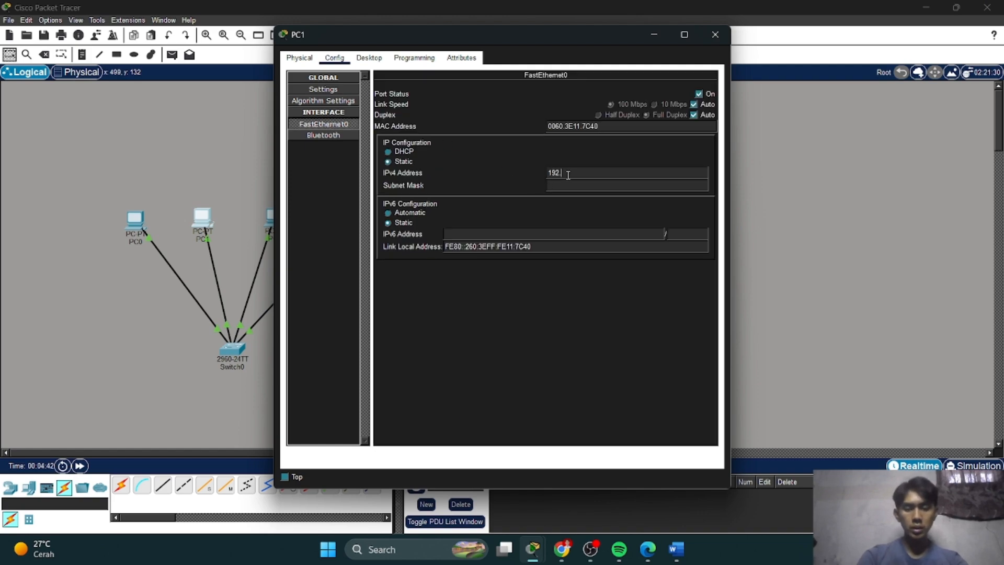
{"action": "type", "text": ".168.1.2"}
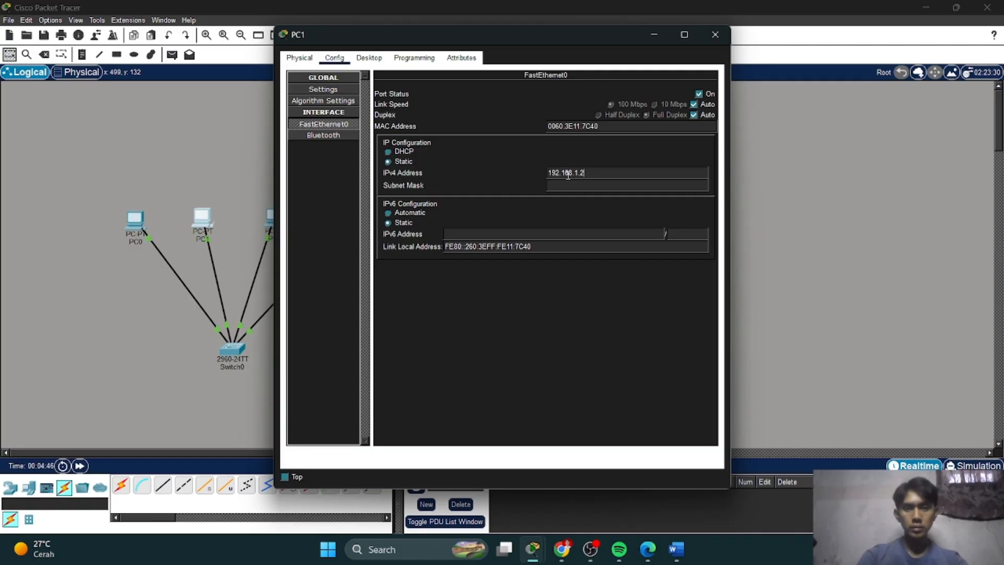
{"action": "left_click", "coordinate": [788, 177]}
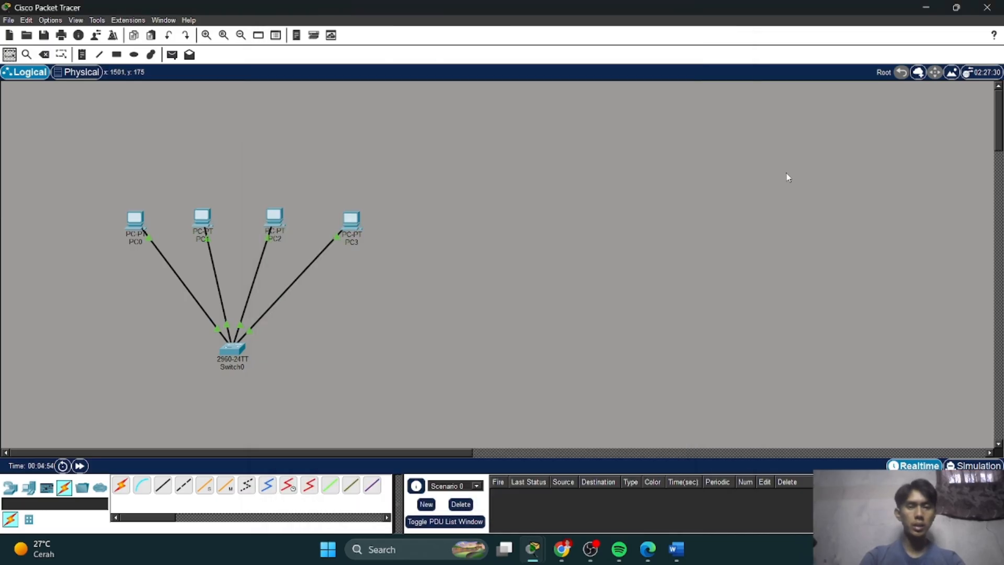
Assign the static IPv4 address 192.168.1.3 to PC2's FastEthernet0 interface and close the device window.
{"action": "left_click", "coordinate": [274, 220]}
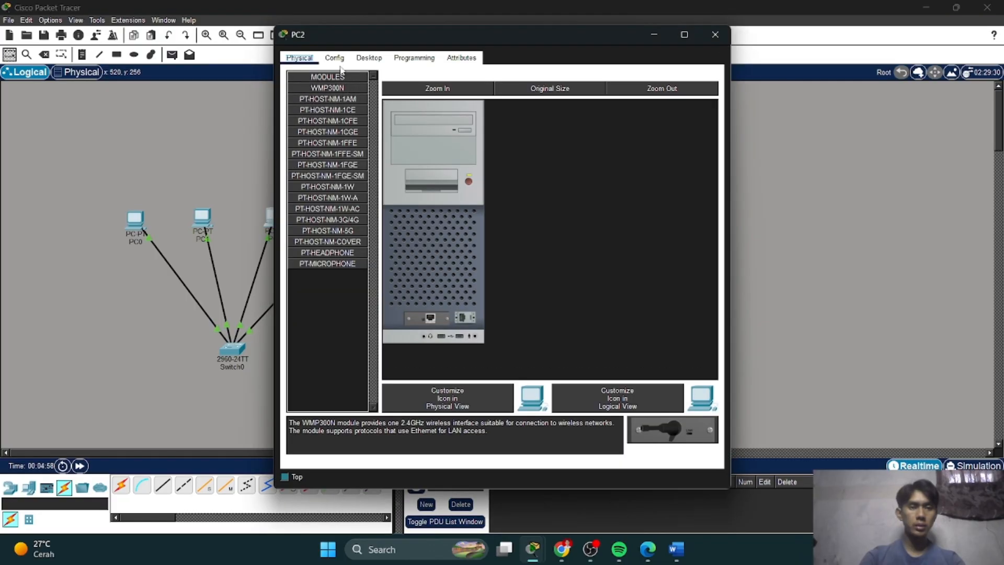
{"action": "left_click", "coordinate": [336, 60]}
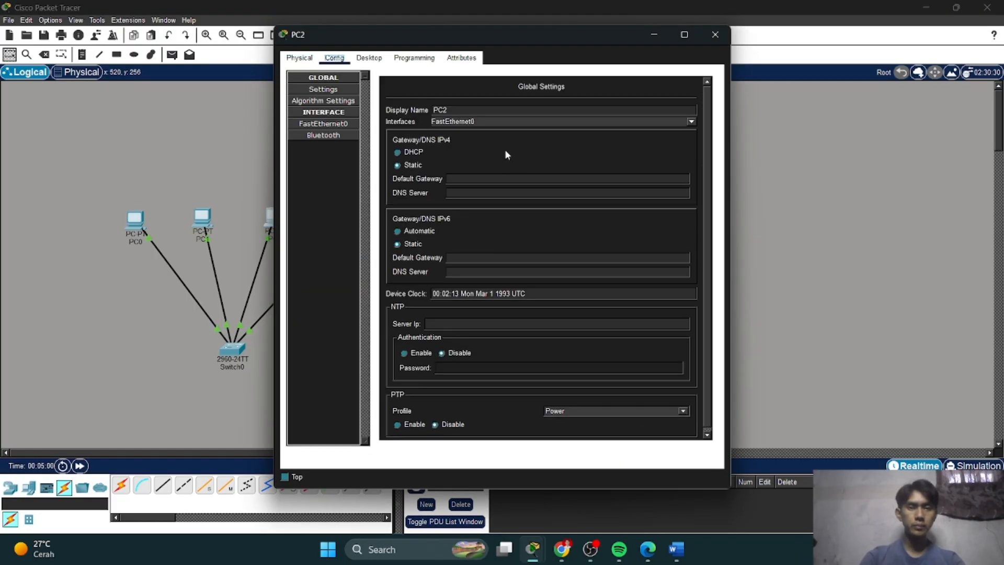
{"action": "left_click", "coordinate": [343, 126]}
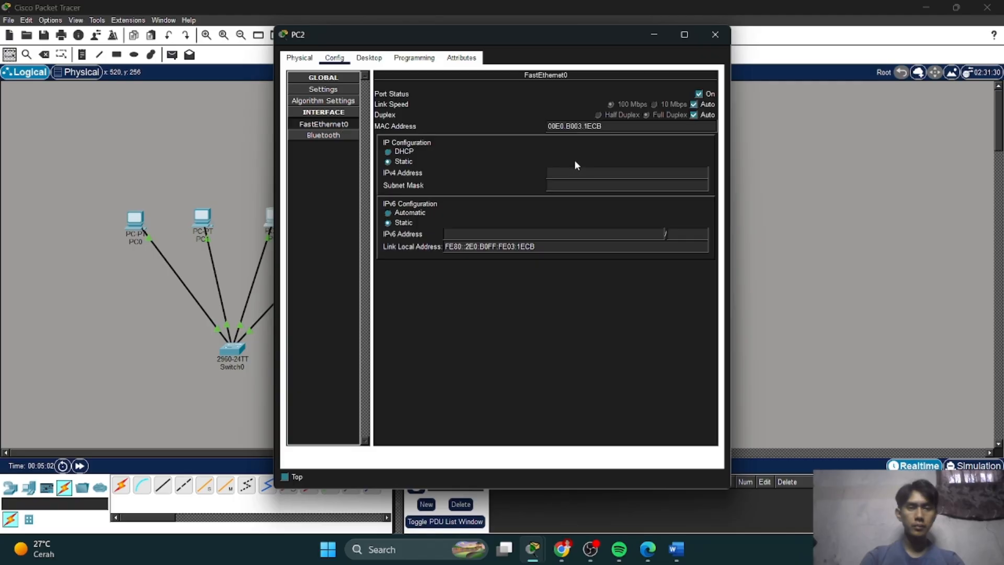
{"action": "left_click", "coordinate": [586, 177]}
{"action": "type", "text": "1"}
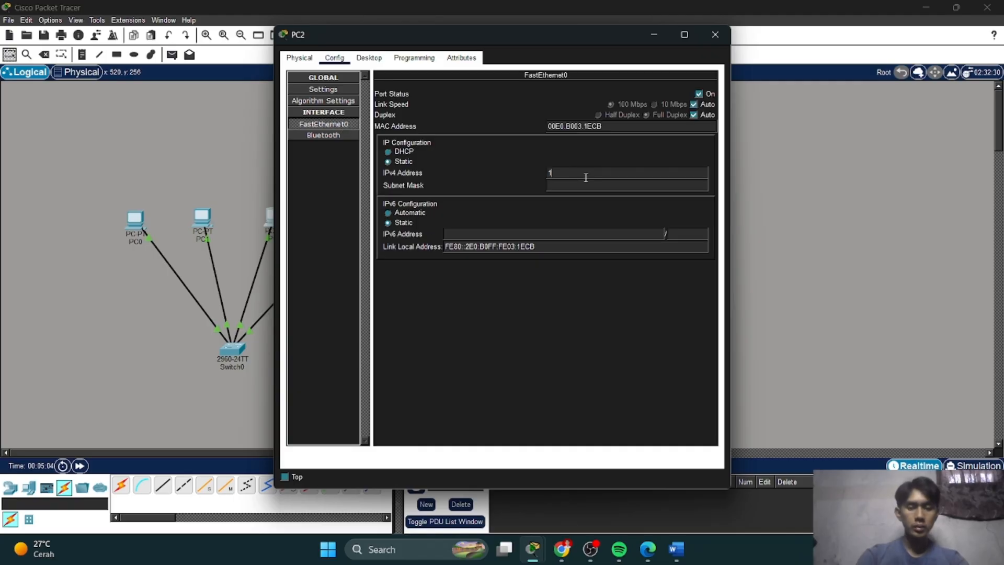
{"action": "type", "text": "92.168"}
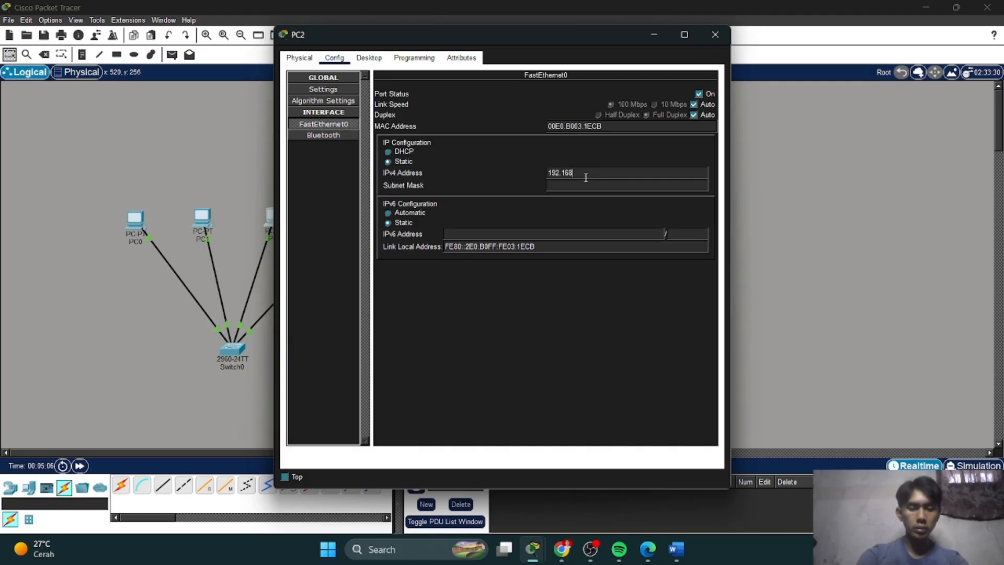
{"action": "type", "text": ".1.3"}
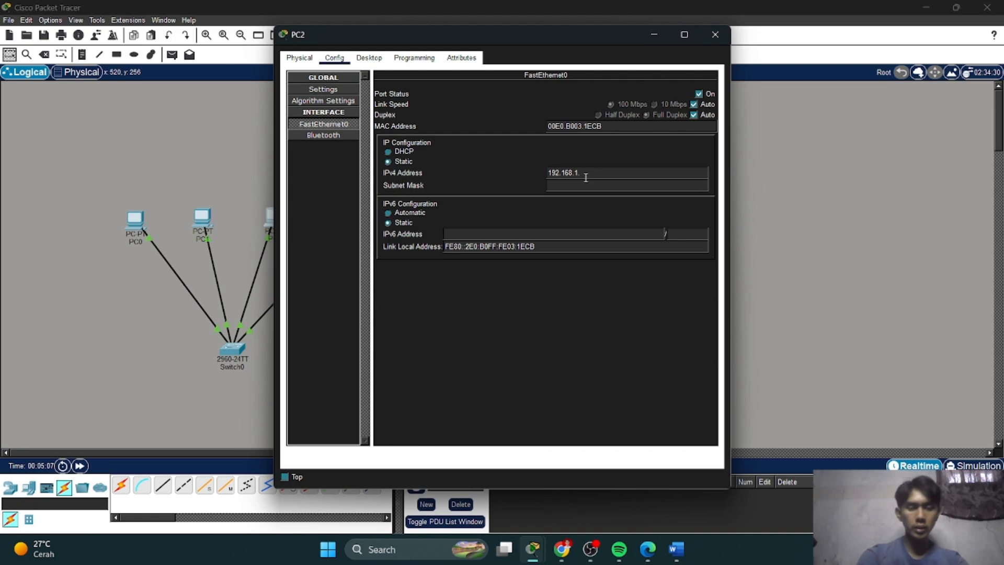
{"action": "left_click", "coordinate": [786, 191]}
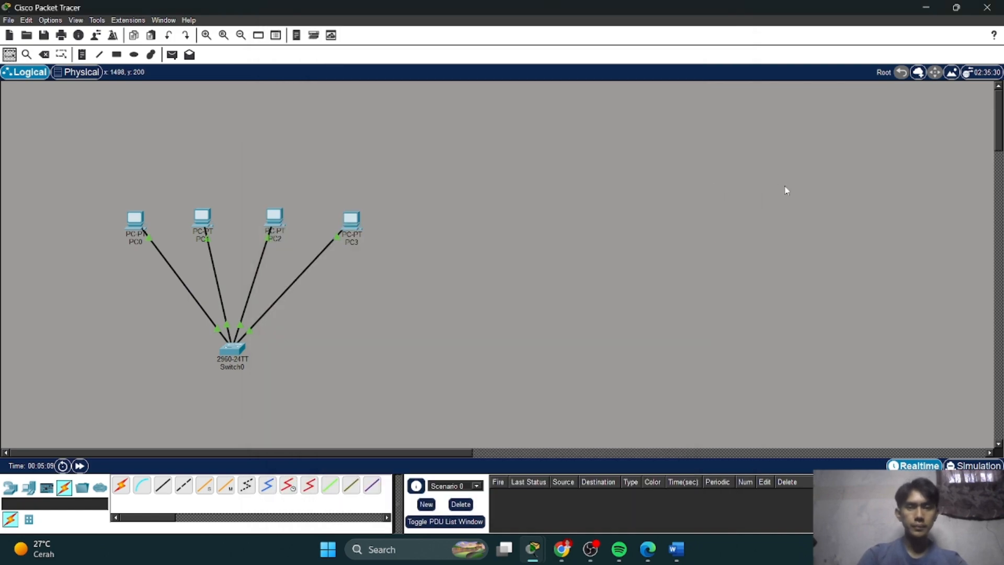
Give PC3's FastEthernet0 interface the static IPv4 address 192.168.1.4 and close its configuration.
{"action": "left_click", "coordinate": [352, 220]}
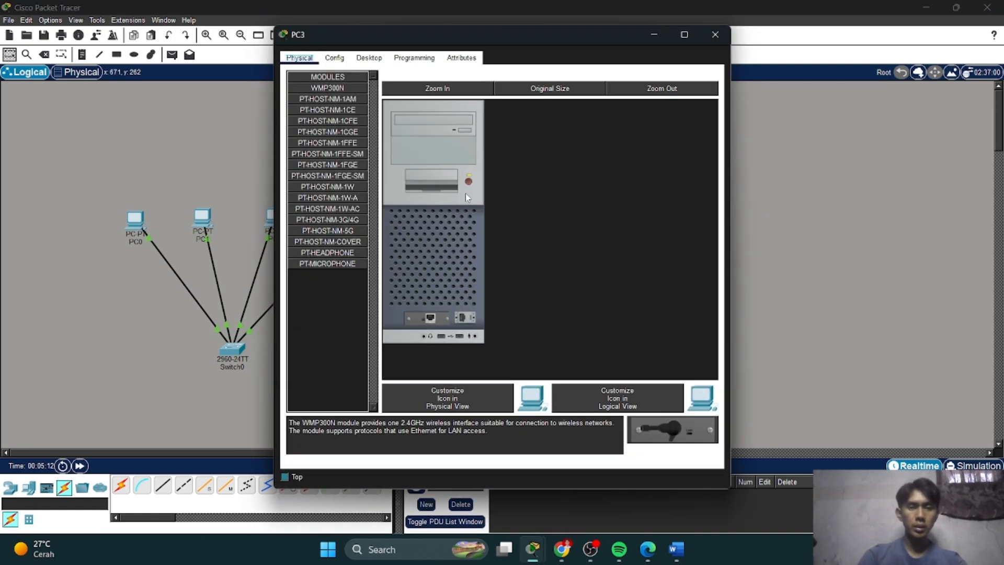
{"action": "left_click", "coordinate": [332, 58]}
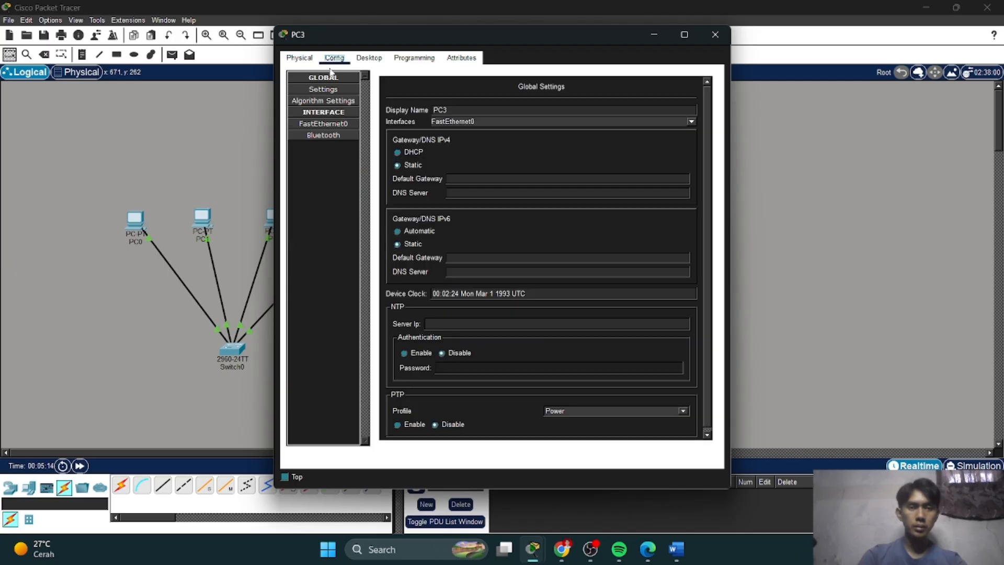
{"action": "left_click", "coordinate": [338, 125]}
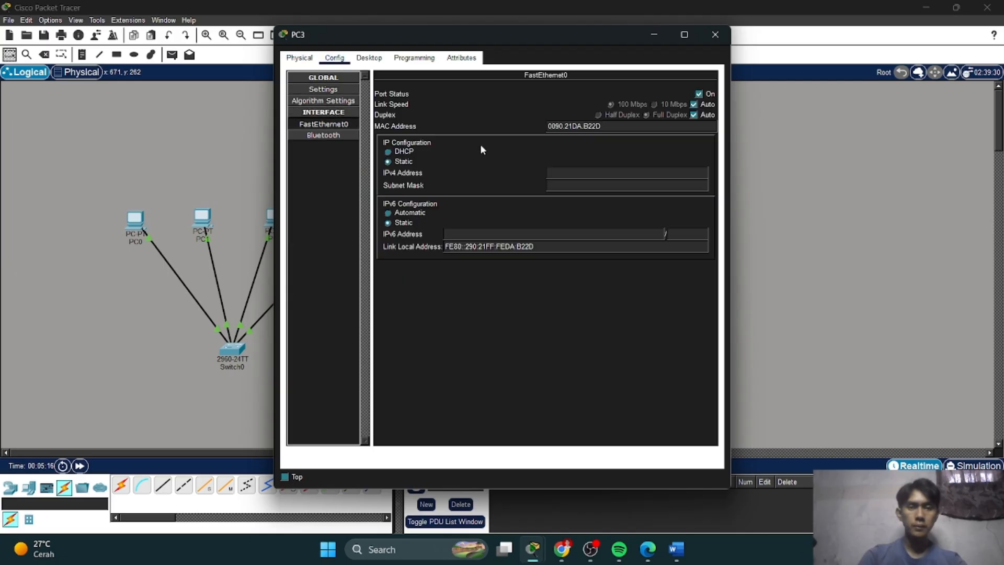
{"action": "left_click", "coordinate": [595, 174]}
{"action": "type", "text": "192"}
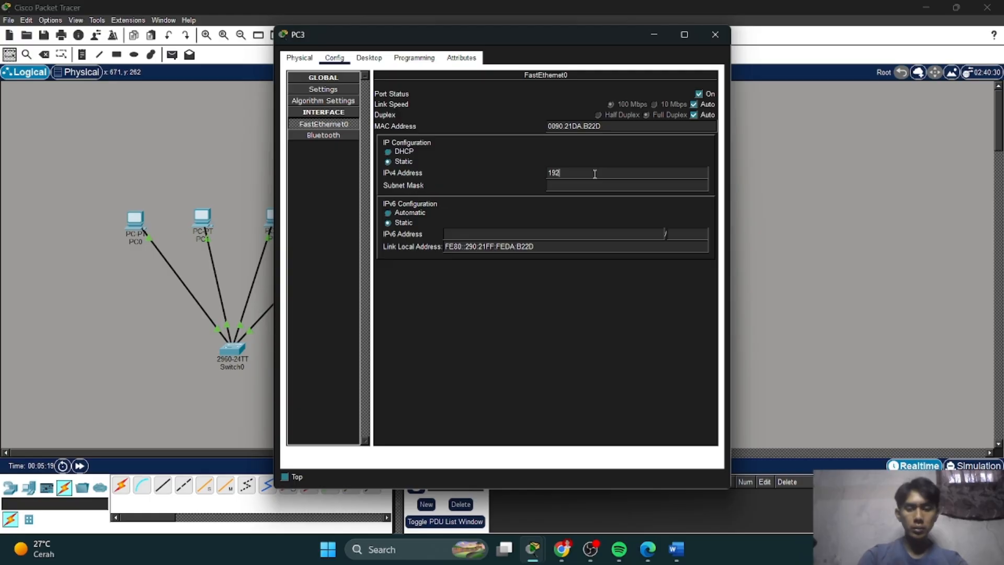
{"action": "type", "text": ".16"}
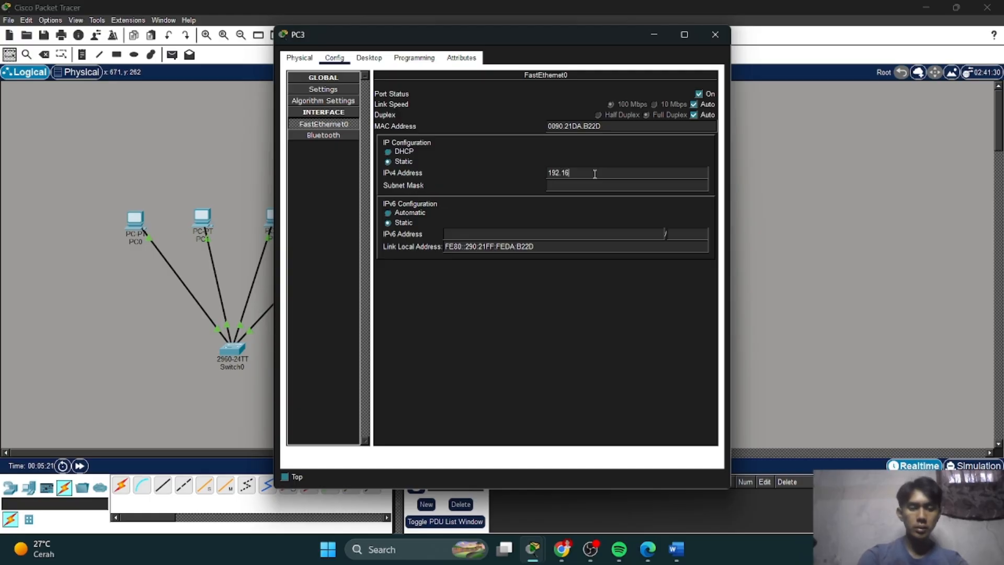
{"action": "type", "text": "8."}
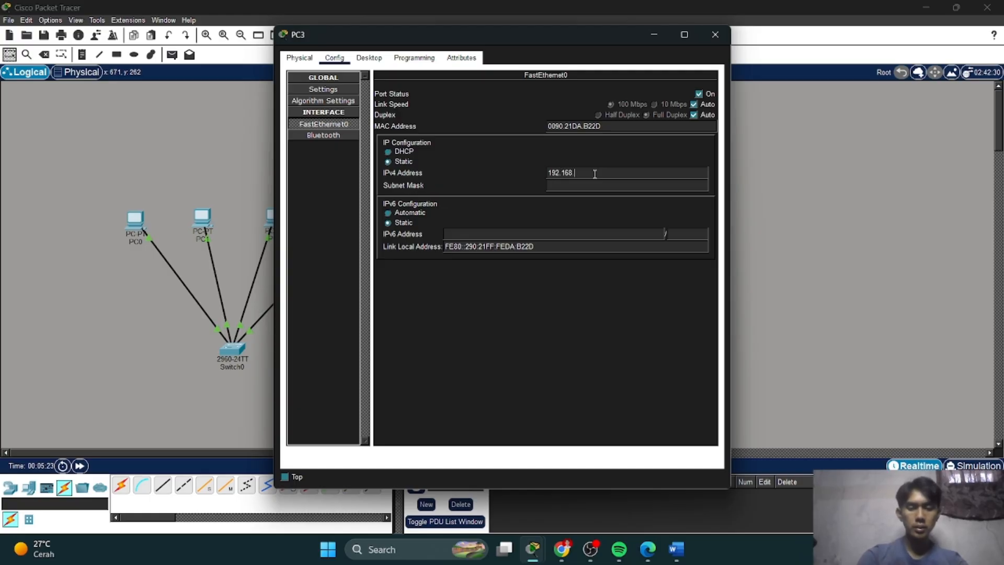
{"action": "type", "text": "1.4"}
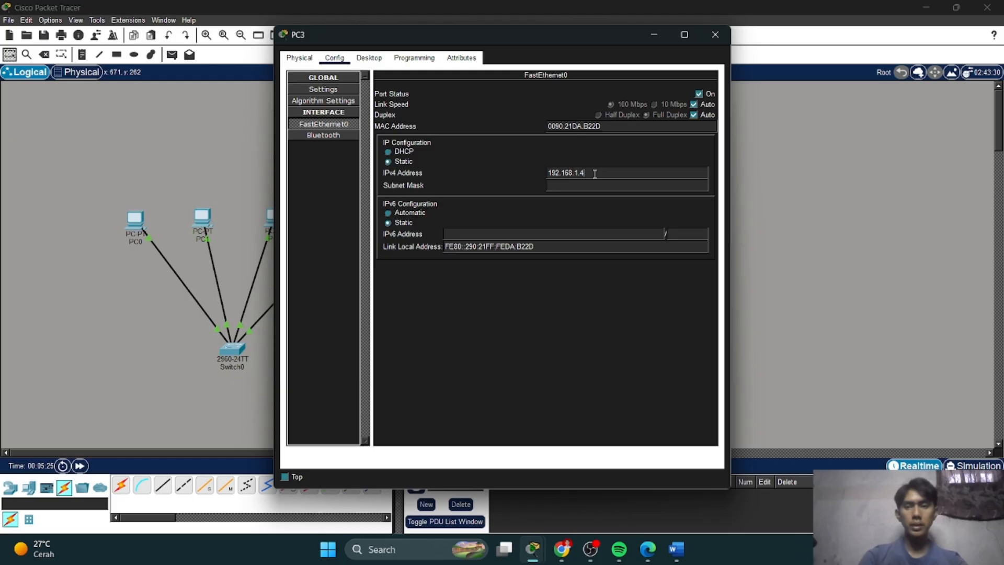
{"action": "left_click", "coordinate": [836, 232]}
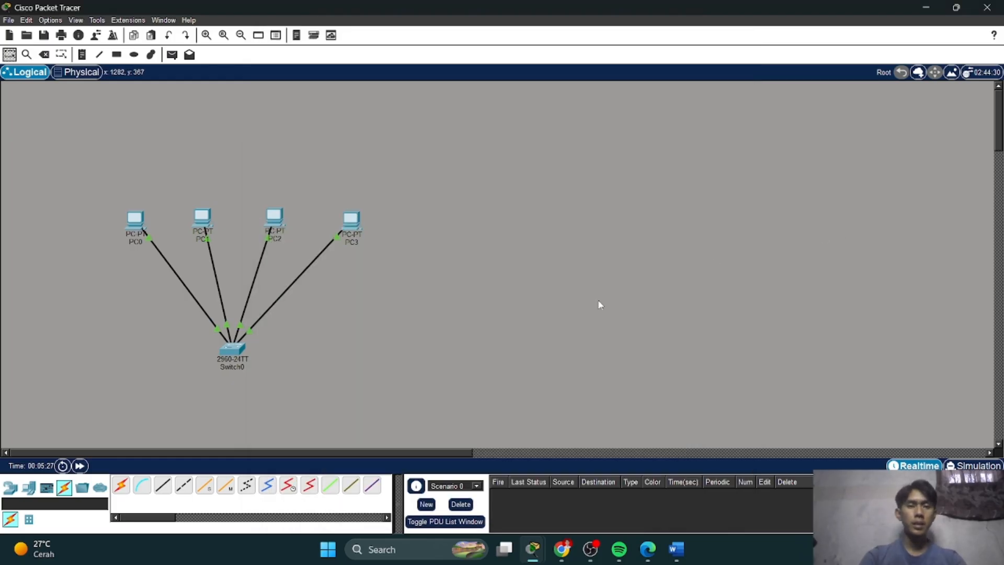
Rename the workspace labels of PC0 and PC1 to 1.1 and 1.2, matching the ends of their IP addresses.
{"action": "left_click", "coordinate": [136, 241]}
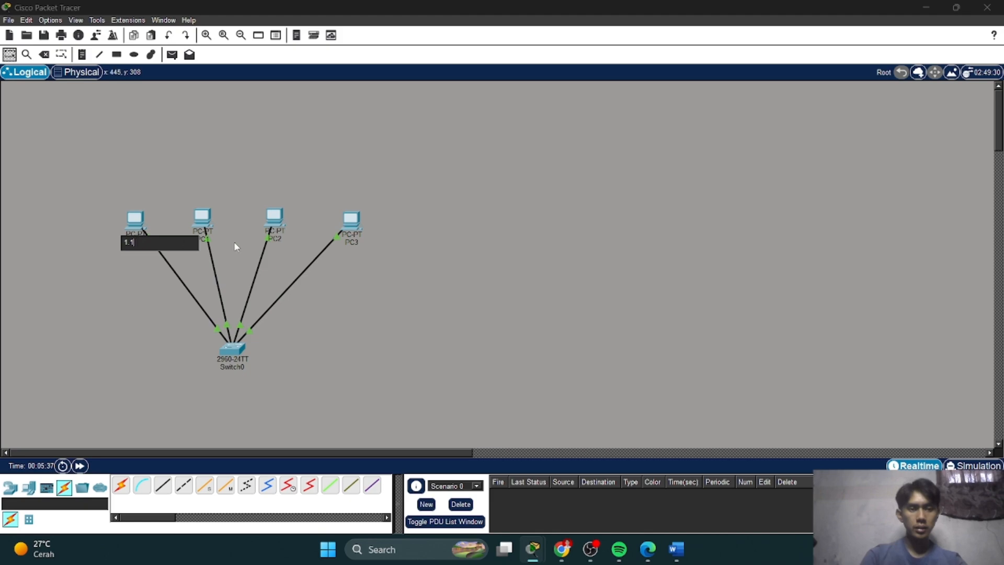
{"action": "key", "text": "Return"}
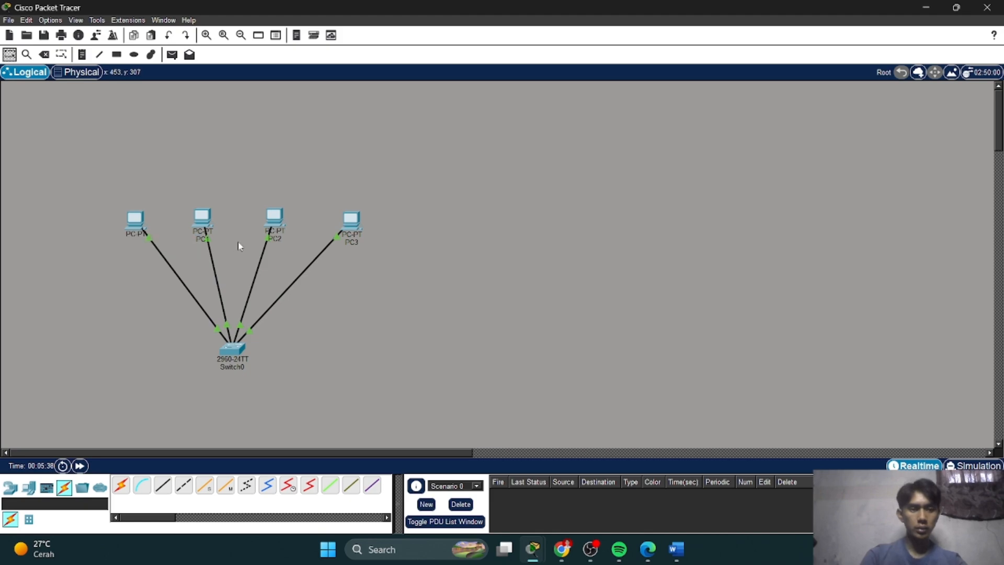
{"action": "left_click", "coordinate": [199, 238]}
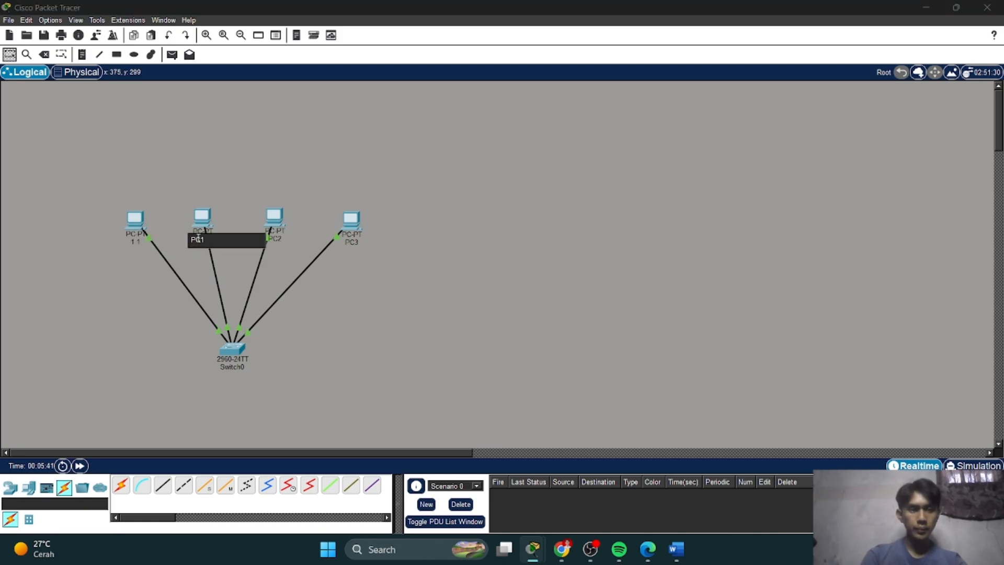
{"action": "type", "text": "1"}
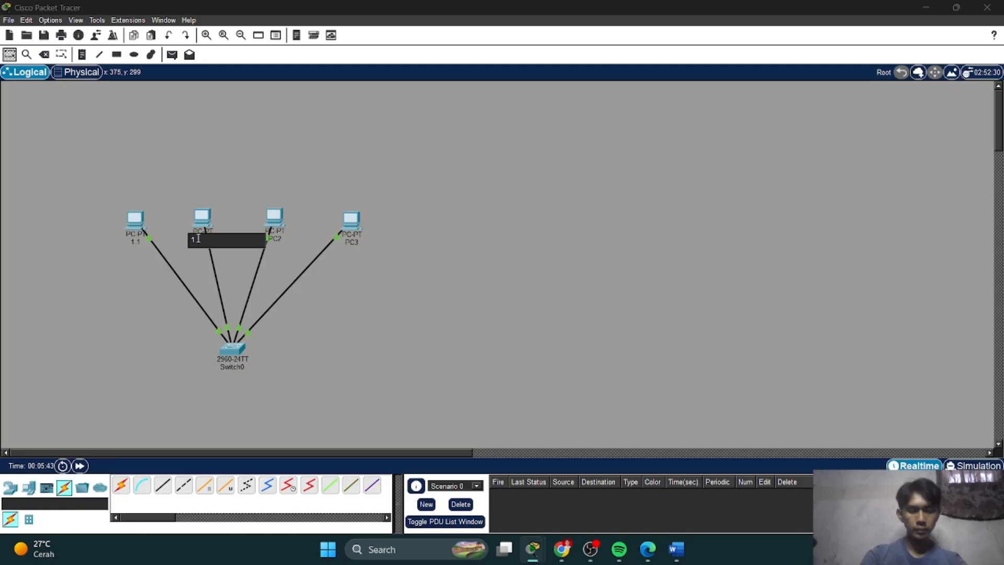
{"action": "type", "text": ".2"}
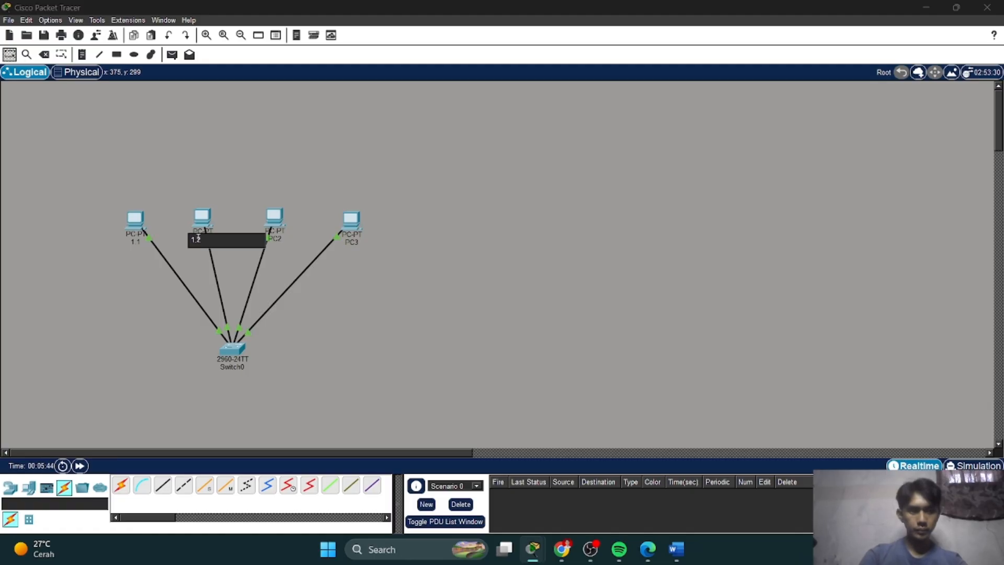
{"action": "left_click", "coordinate": [291, 241]}
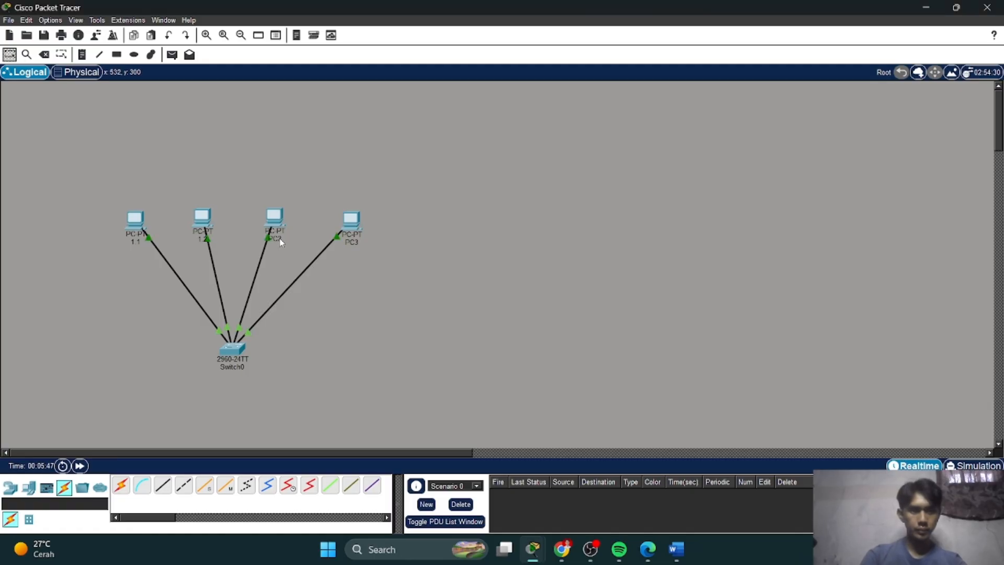
Rename the workspace label of PC2 to 1.3 and that of PC3 to 1.4.
{"action": "left_click", "coordinate": [280, 238]}
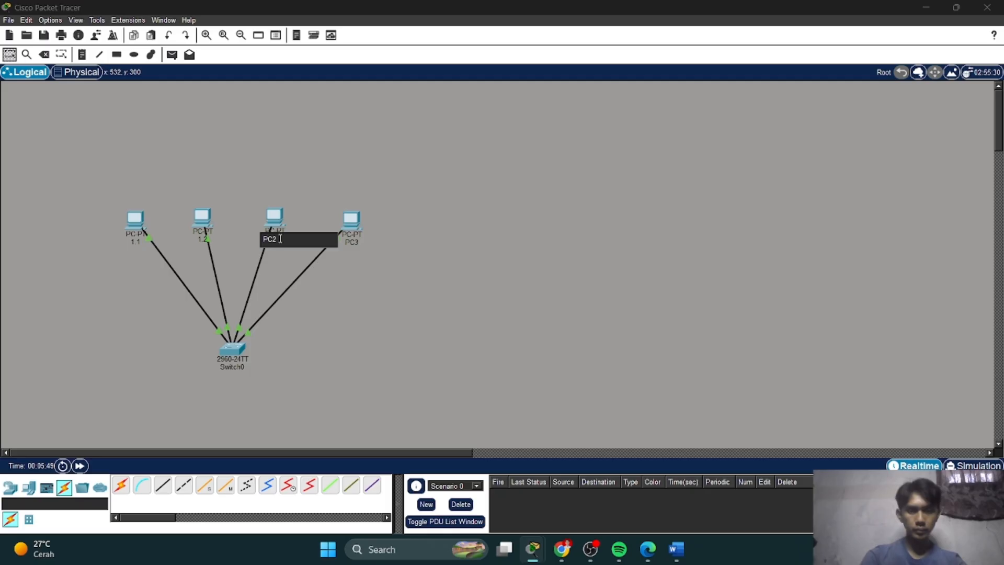
{"action": "key", "text": "BackSpace"}
{"action": "key", "text": "BackSpace"}
{"action": "type", "text": "1.3"}
{"action": "left_click", "coordinate": [383, 246]}
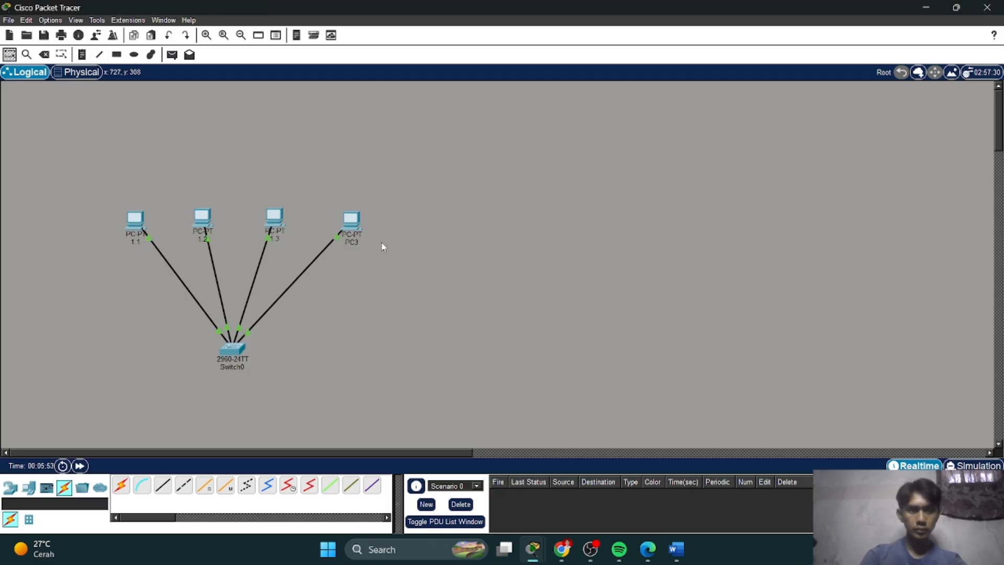
{"action": "left_click", "coordinate": [353, 242]}
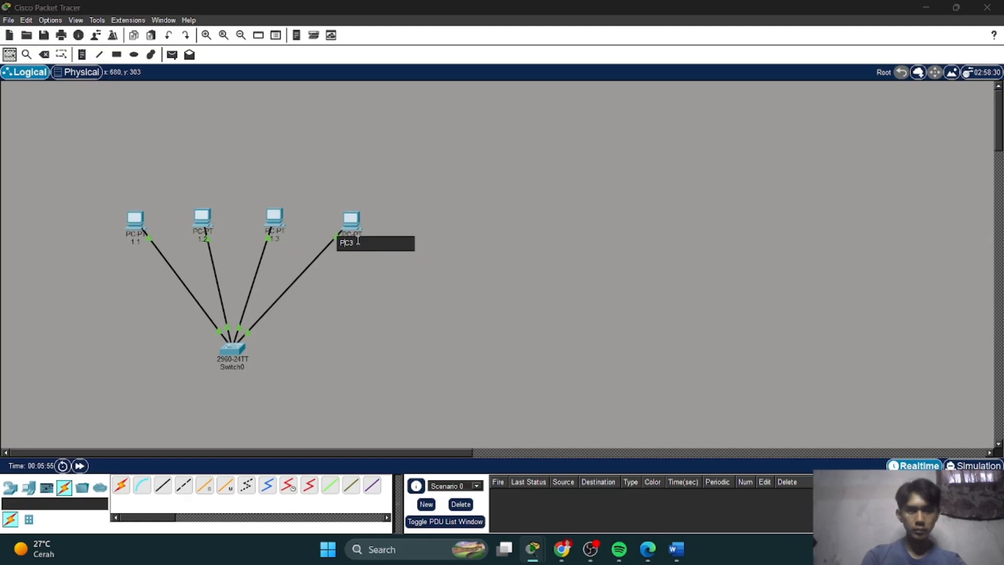
{"action": "key", "text": "BackSpace"}
{"action": "type", "text": "1.4"}
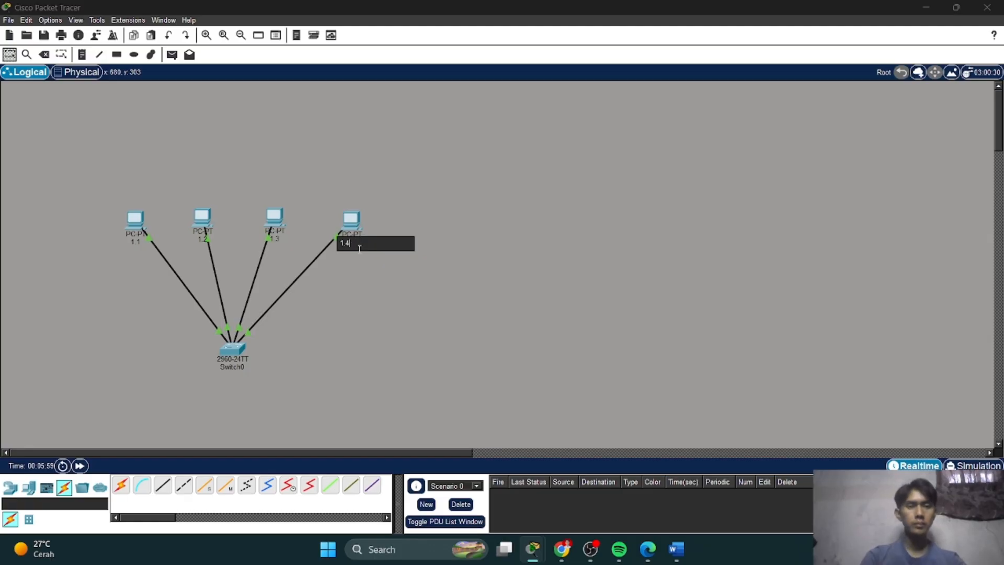
{"action": "left_click", "coordinate": [356, 282]}
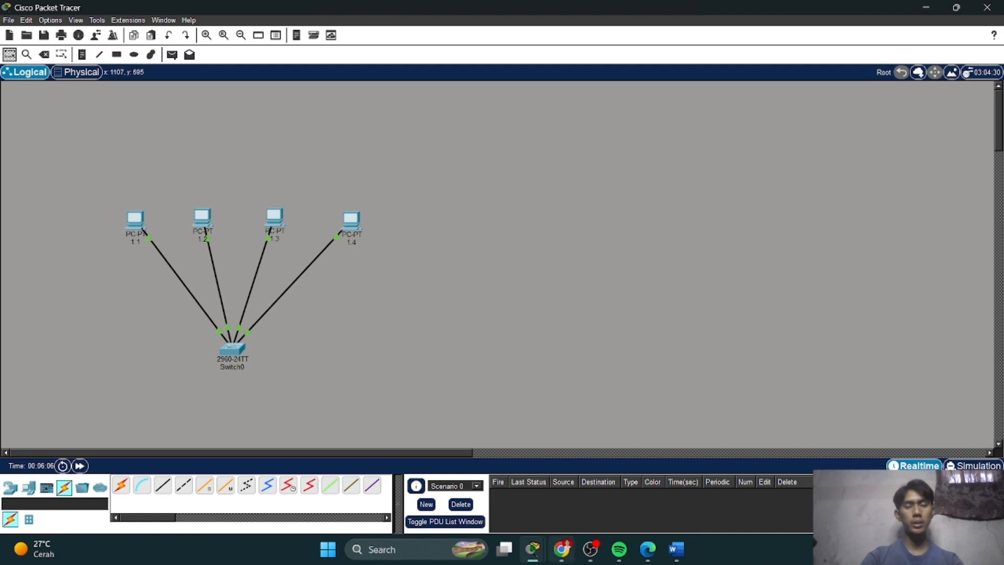
Check the Tugas 3 task list on the course page in the browser, then return to the Packet Tracer workspace.
{"action": "mouse_move", "coordinate": [557, 549]}
{"action": "left_click", "coordinate": [531, 491]}
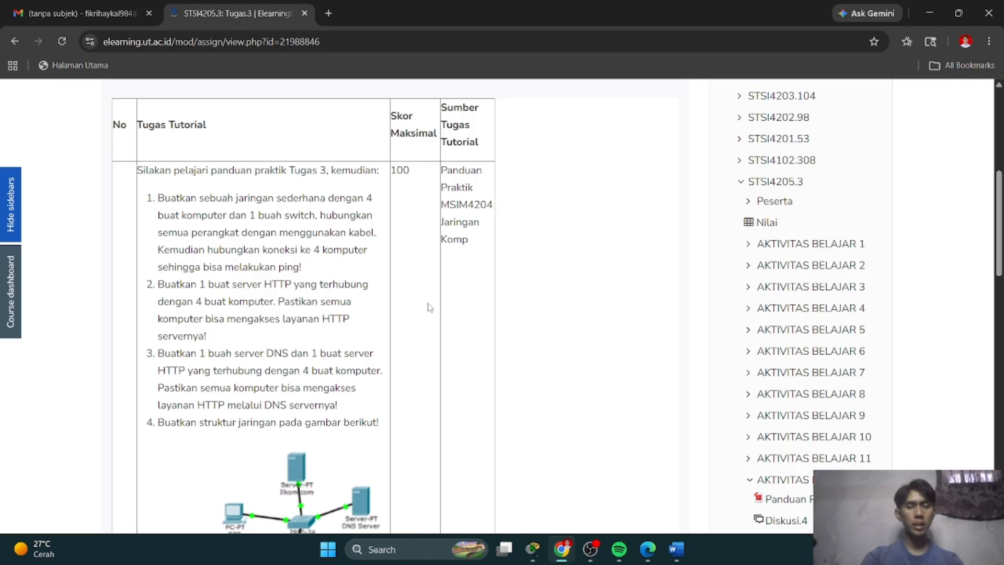
{"action": "mouse_move", "coordinate": [534, 548]}
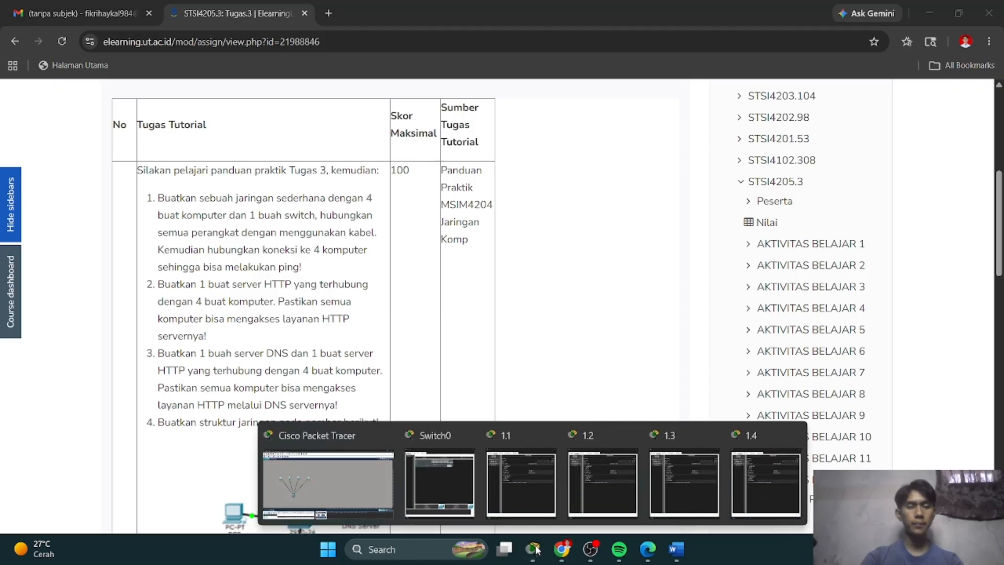
{"action": "left_click", "coordinate": [372, 496]}
{"action": "left_click", "coordinate": [365, 488]}
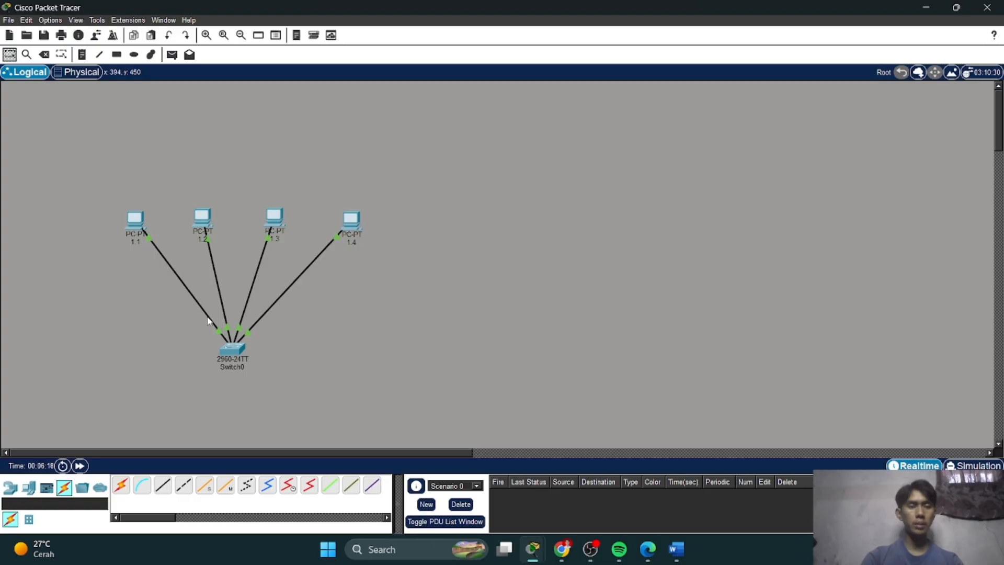
Ping 192.168.1.2 from the command prompt of PC 1.1 and close the PC's window.
{"action": "left_click", "coordinate": [140, 229]}
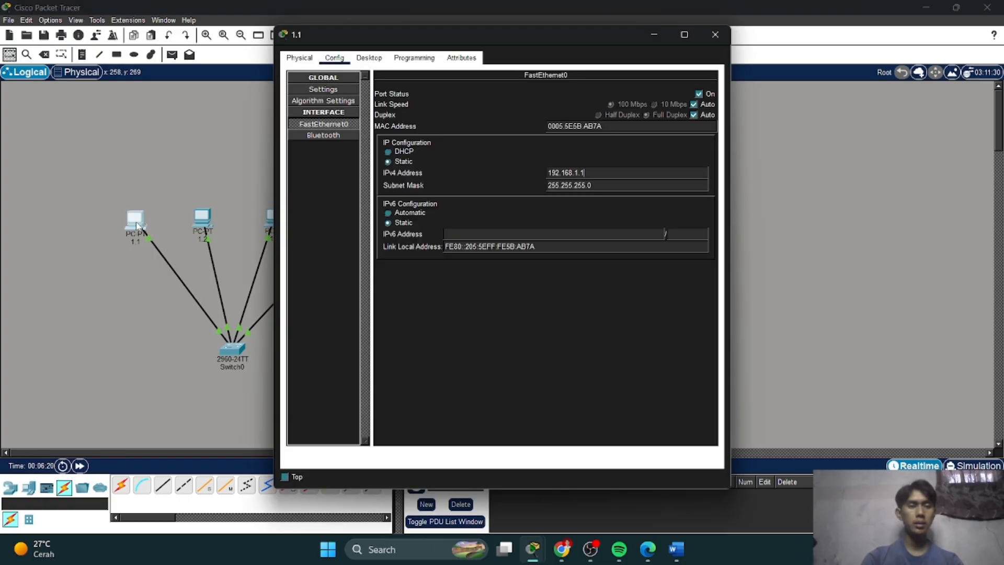
{"action": "left_click", "coordinate": [370, 57]}
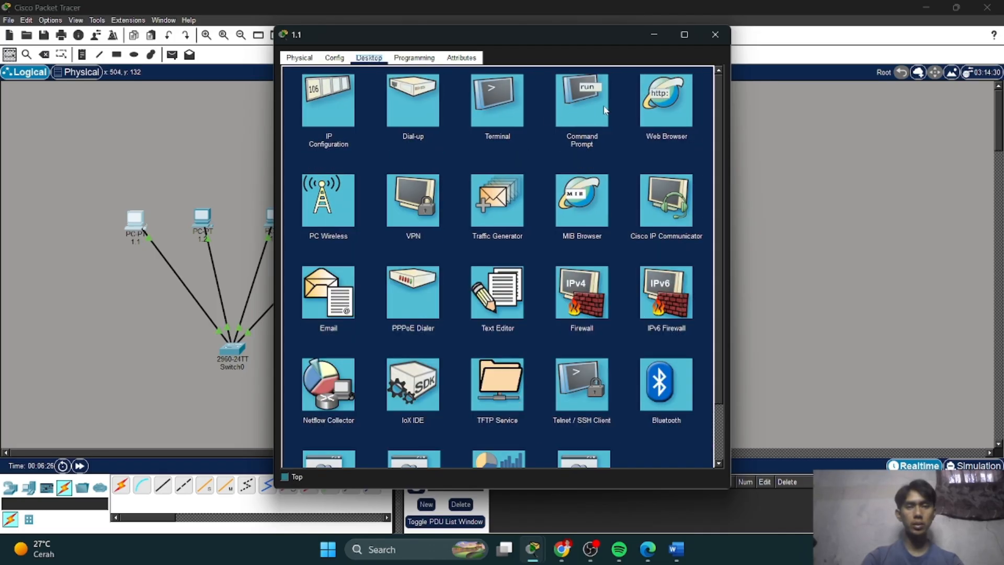
{"action": "left_click", "coordinate": [604, 107]}
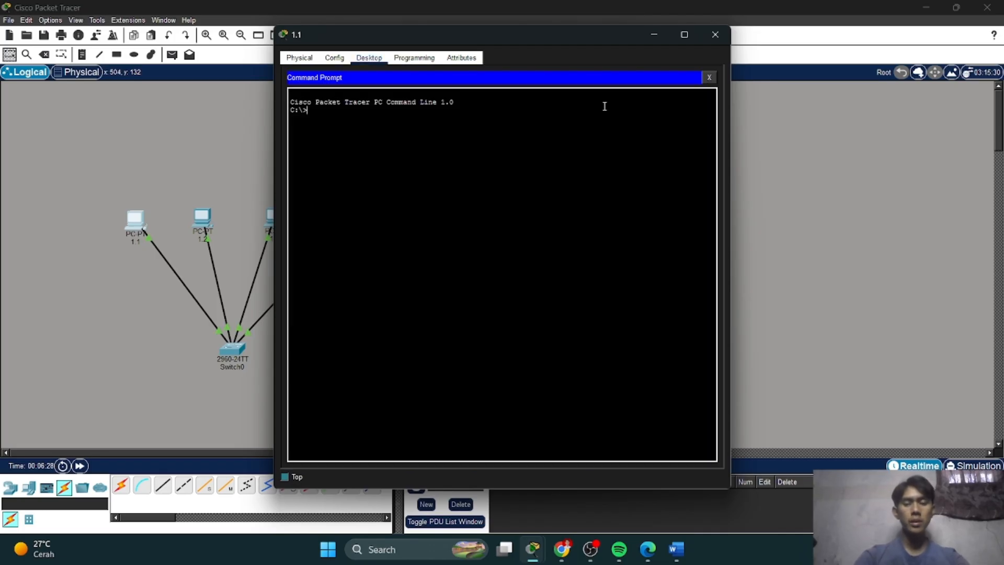
{"action": "type", "text": "ping"}
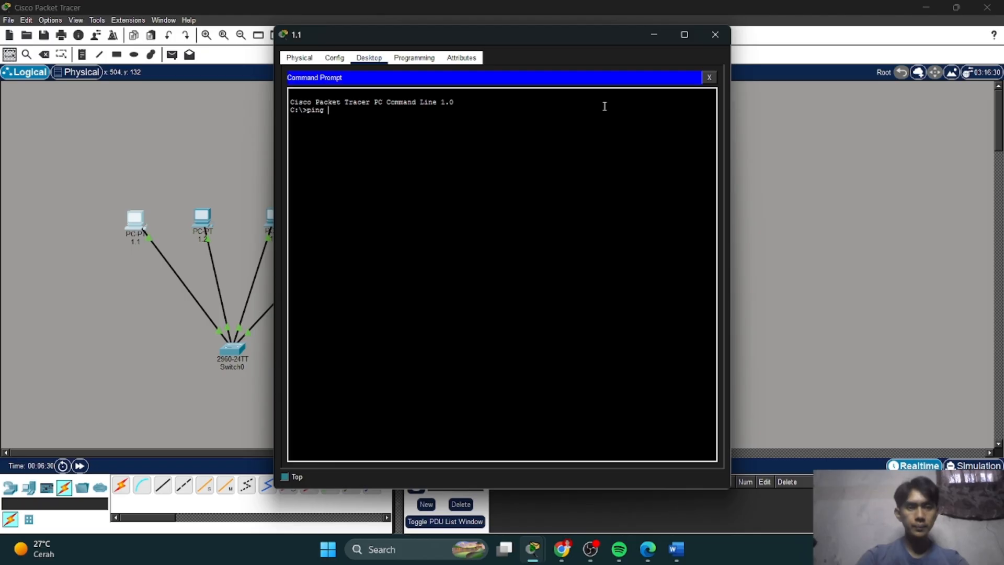
{"action": "type", "text": " 192"}
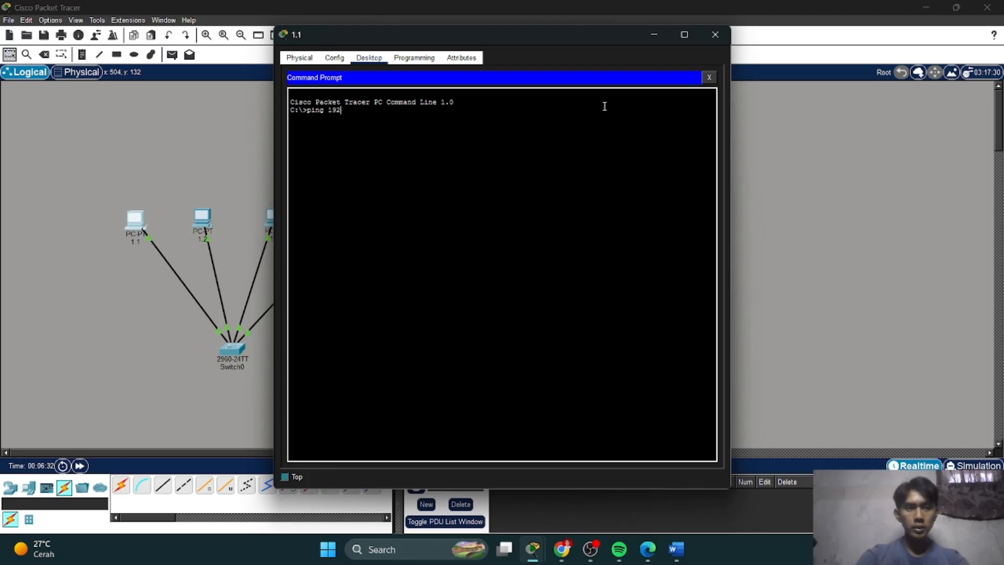
{"action": "type", "text": "."}
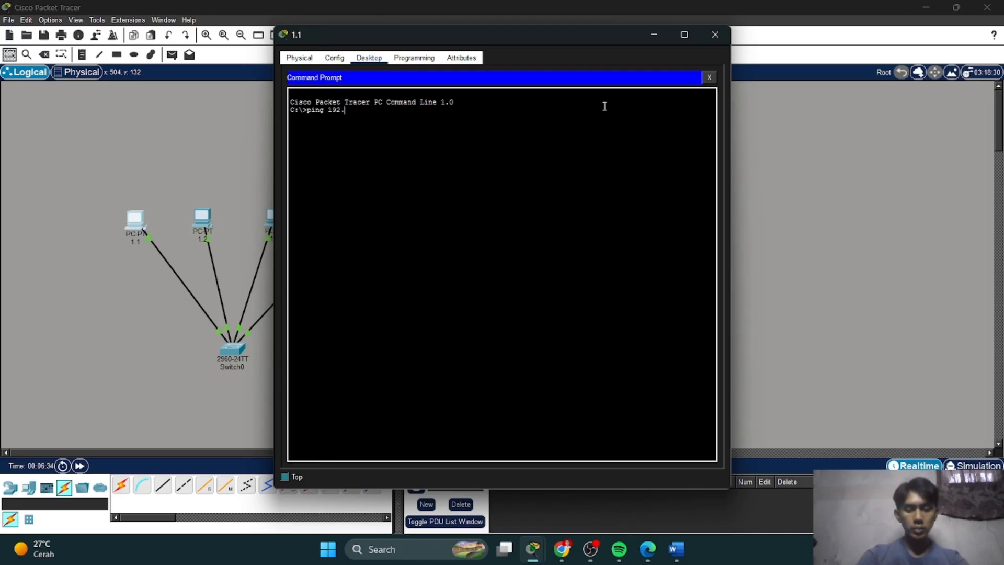
{"action": "type", "text": "168.1."}
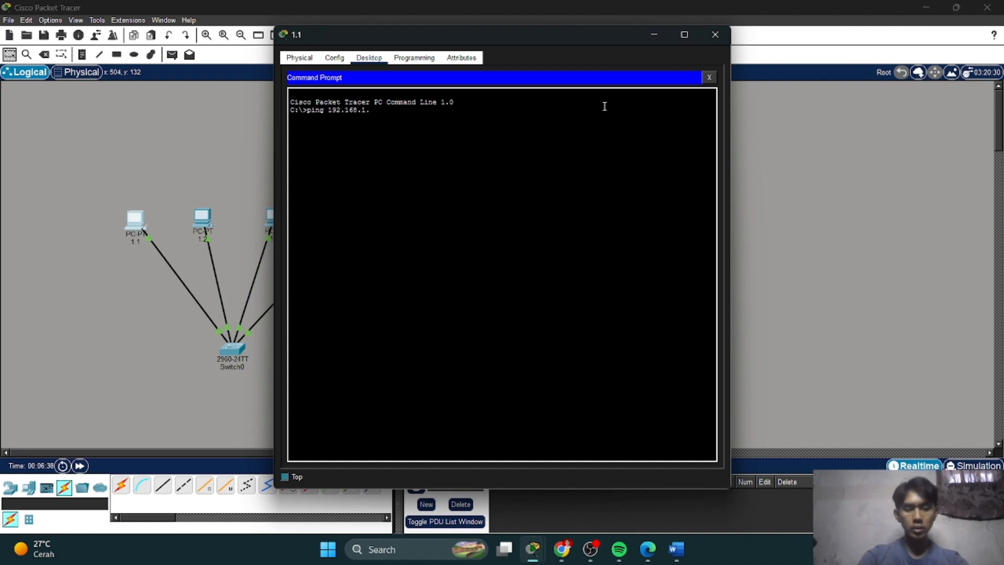
{"action": "type", "text": "2"}
{"action": "key", "text": "Return"}
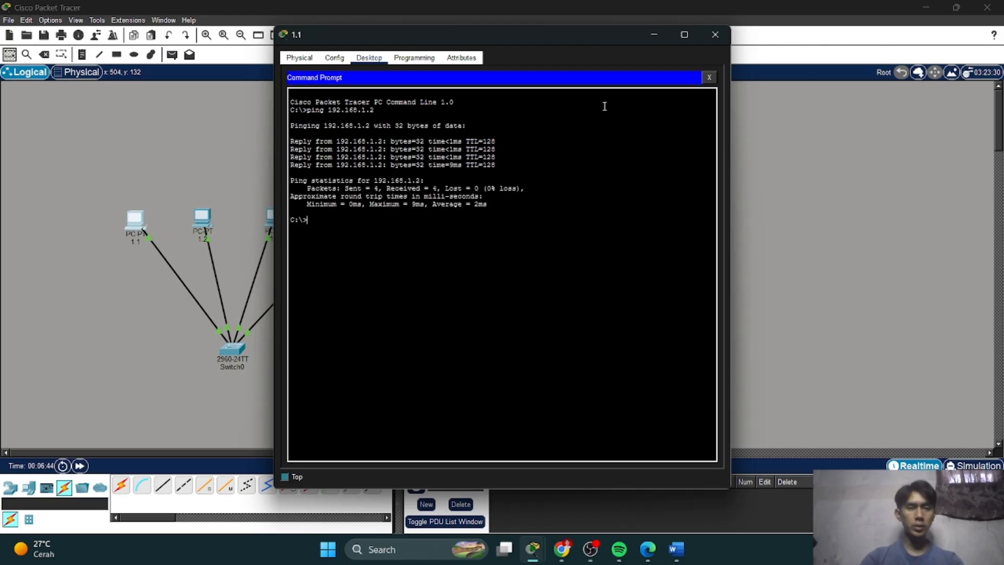
{"action": "left_click", "coordinate": [716, 35]}
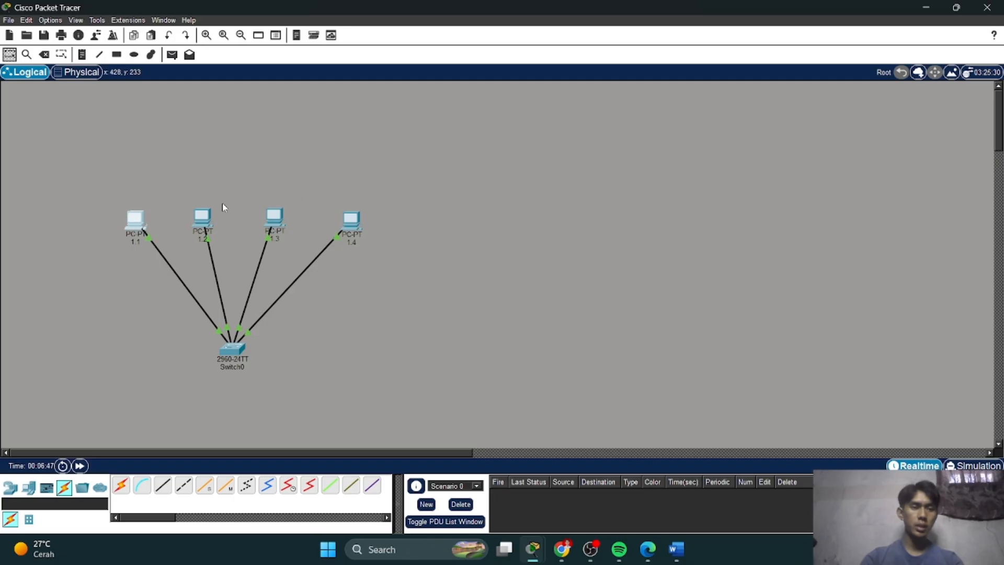
Test the connection from PC 1.2 by pinging 192.168.1.3 in its command prompt, and close its window.
{"action": "left_click", "coordinate": [204, 215]}
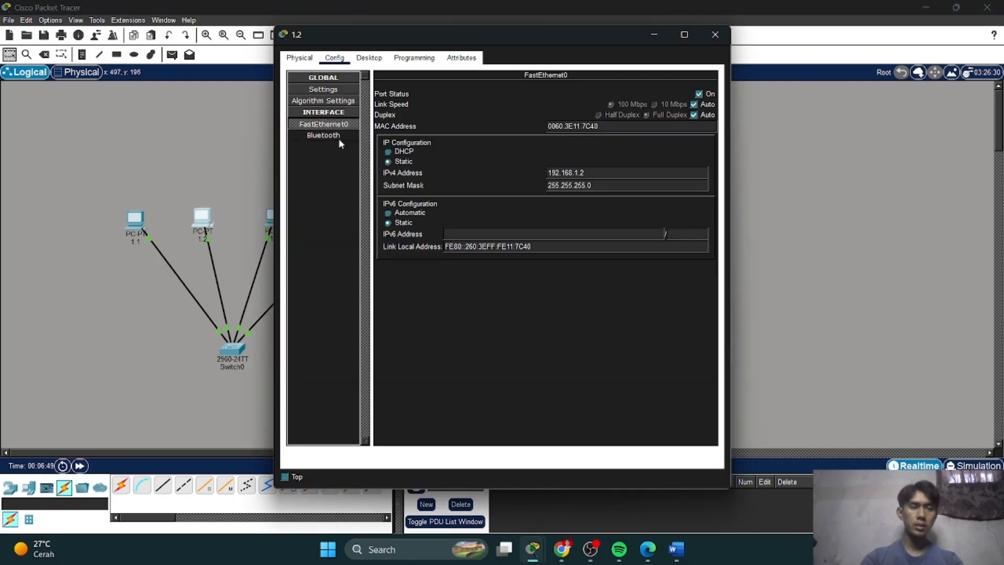
{"action": "left_click", "coordinate": [369, 59]}
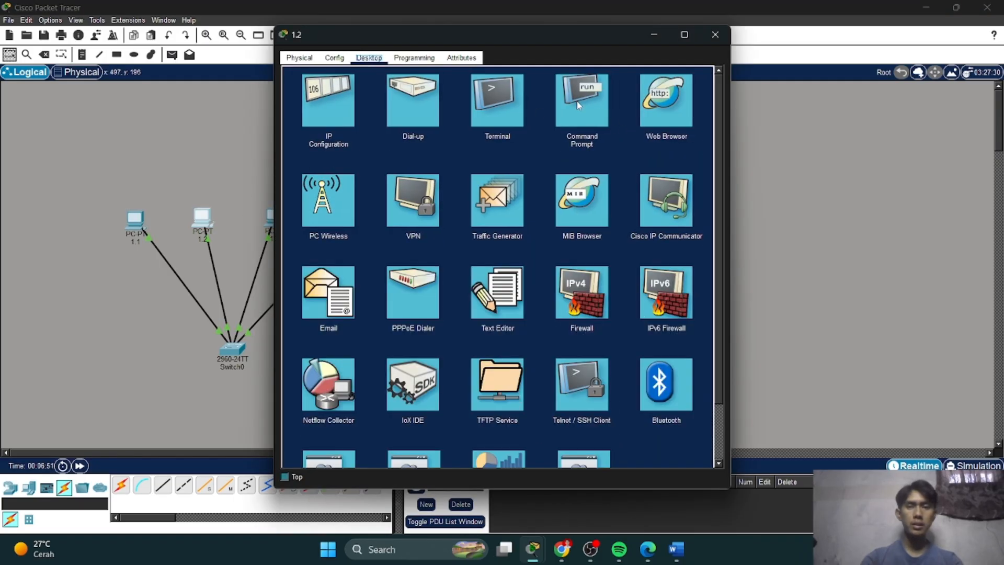
{"action": "left_click", "coordinate": [578, 105]}
{"action": "type", "text": "p"}
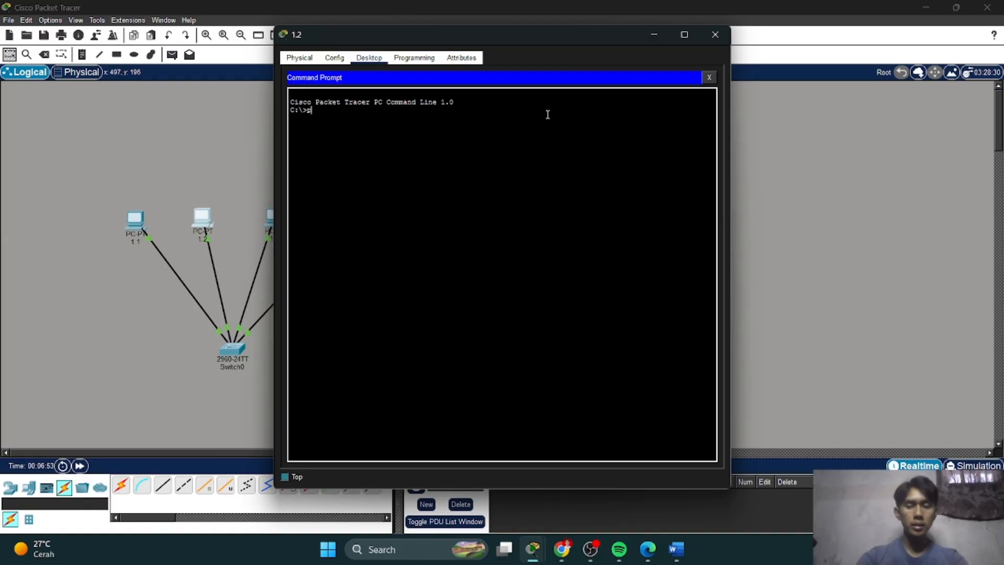
{"action": "type", "text": "ing "}
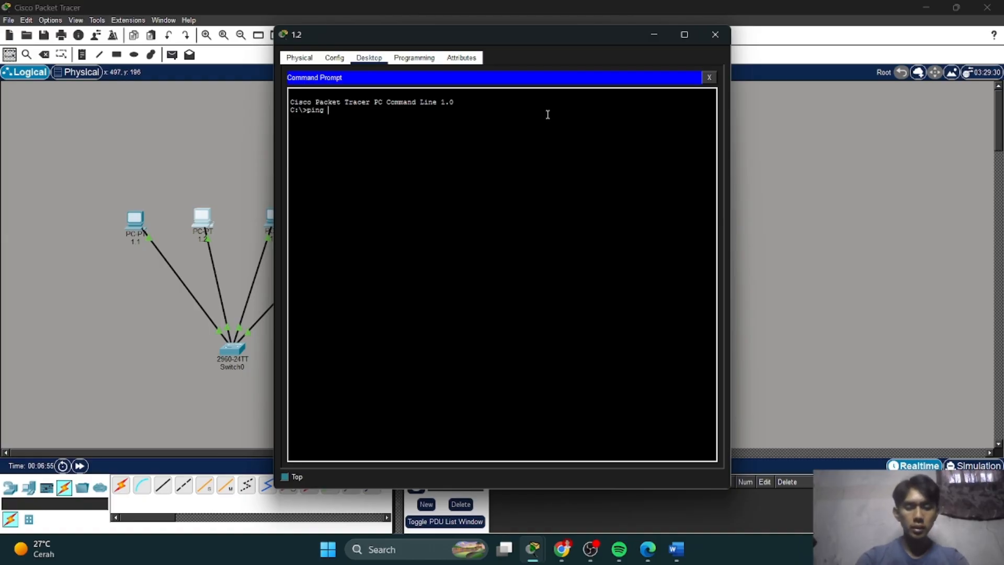
{"action": "type", "text": "192"}
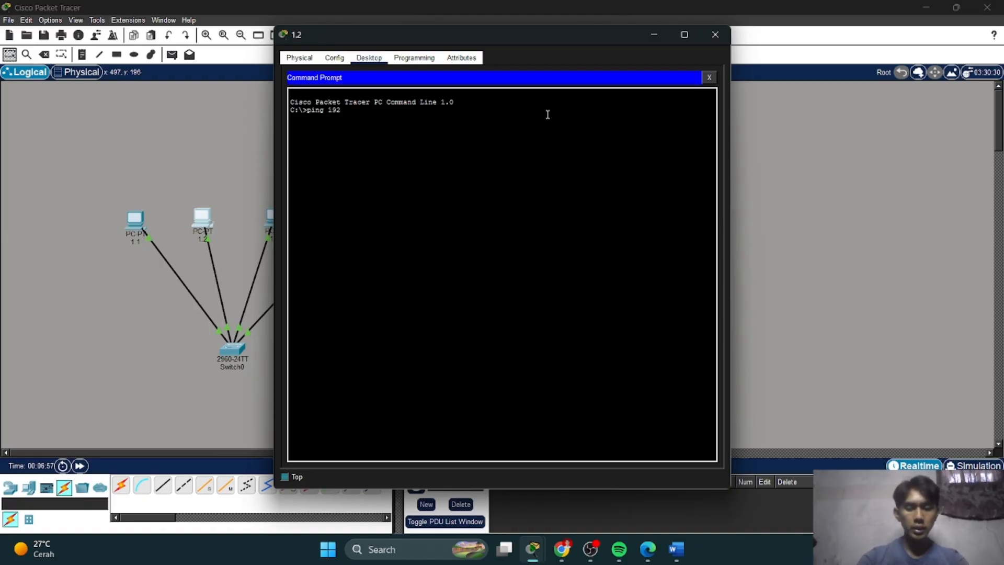
{"action": "type", "text": ".168"}
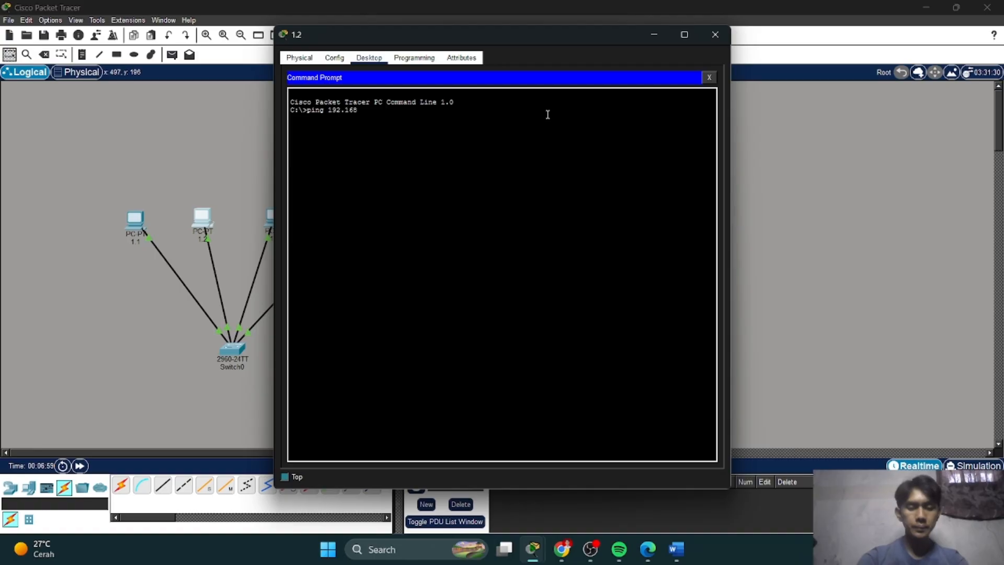
{"action": "type", "text": ".1.3"}
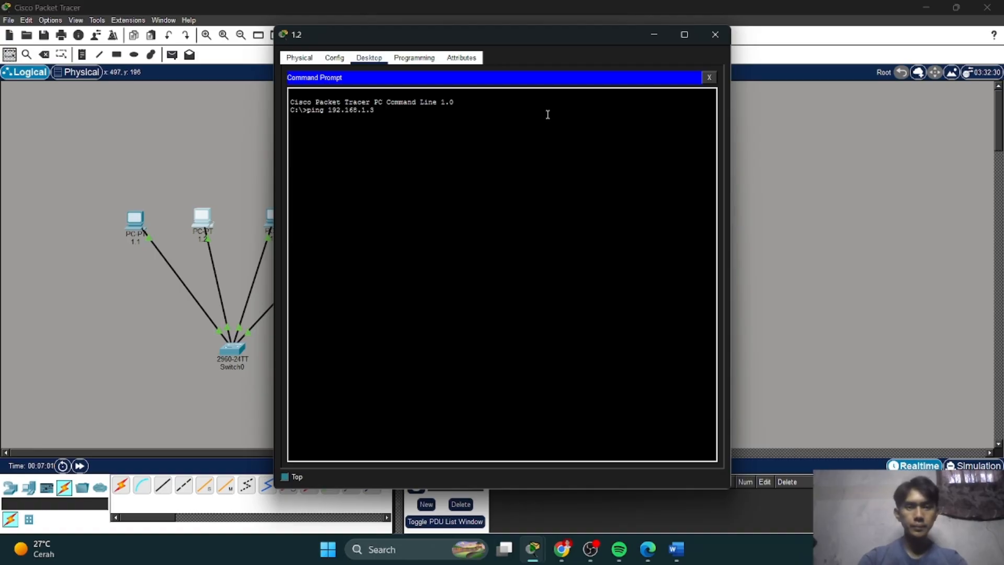
{"action": "key", "text": "Return"}
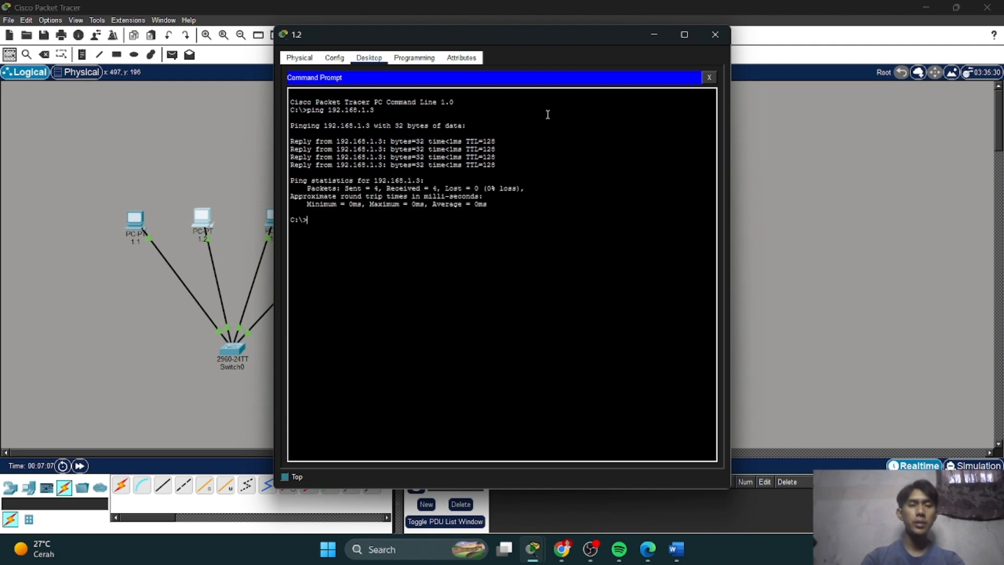
{"action": "left_click", "coordinate": [715, 35]}
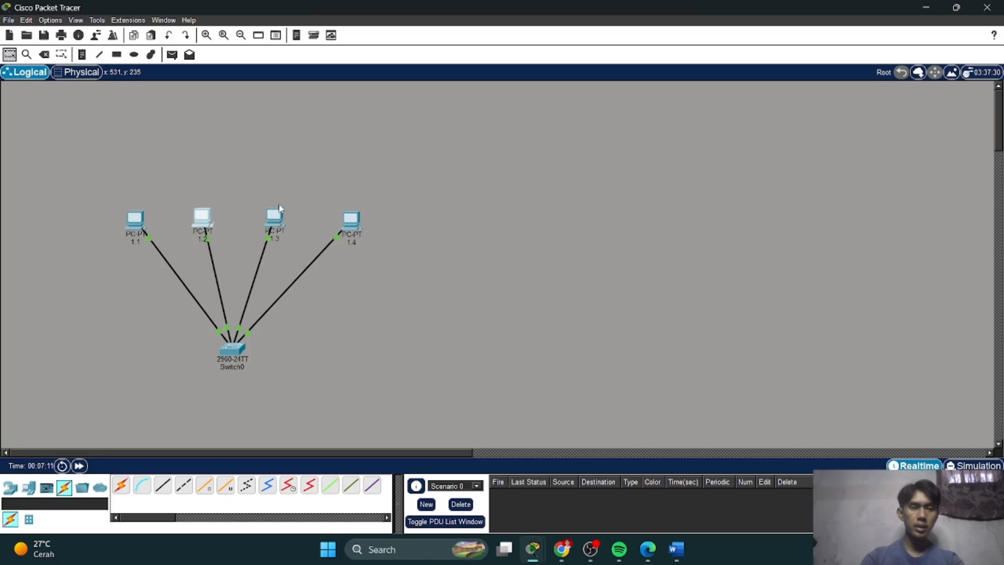
Run a ping to 192.168.1.4 from PC 1.3's command prompt and close the device window.
{"action": "left_click", "coordinate": [278, 215]}
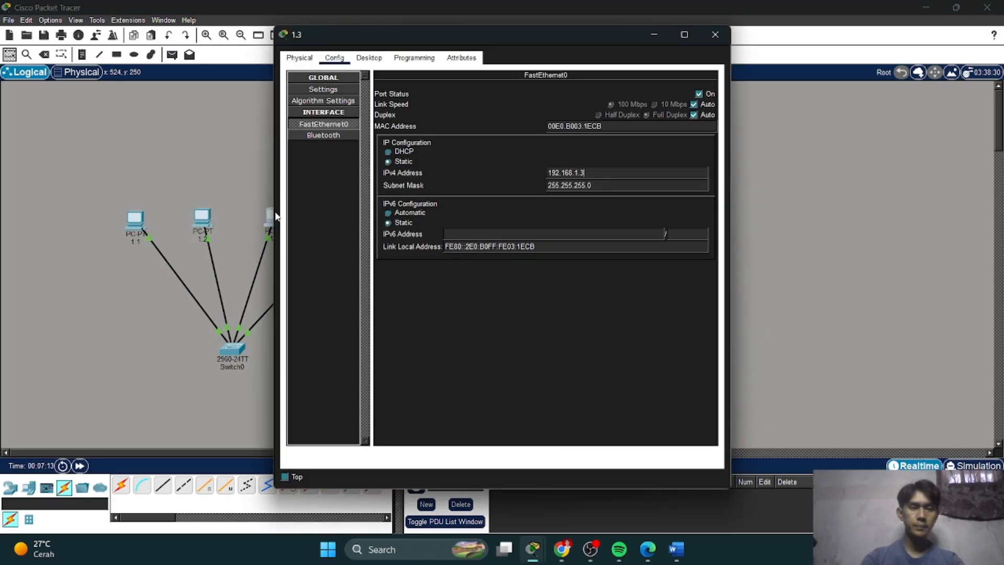
{"action": "left_click", "coordinate": [360, 59]}
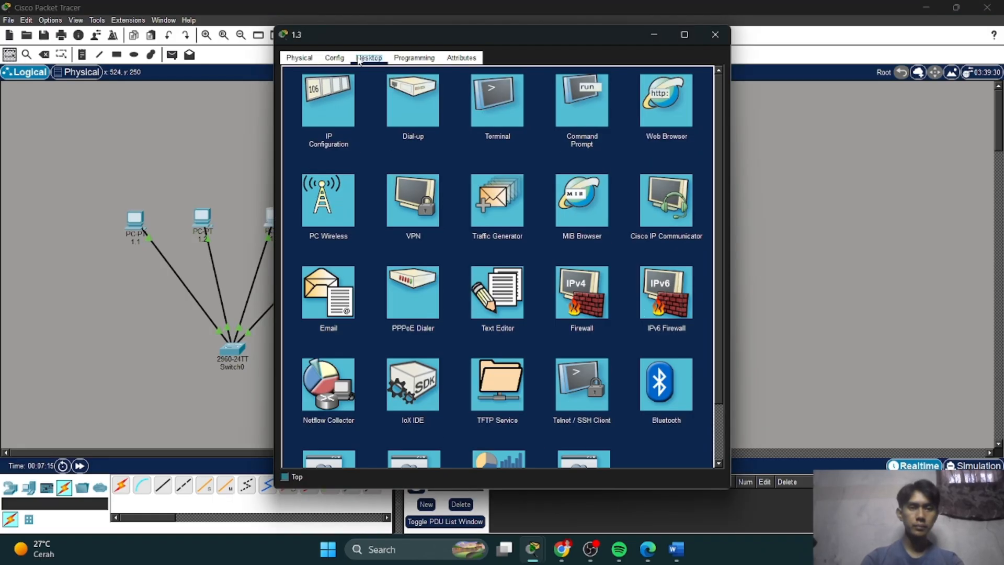
{"action": "left_click", "coordinate": [592, 119]}
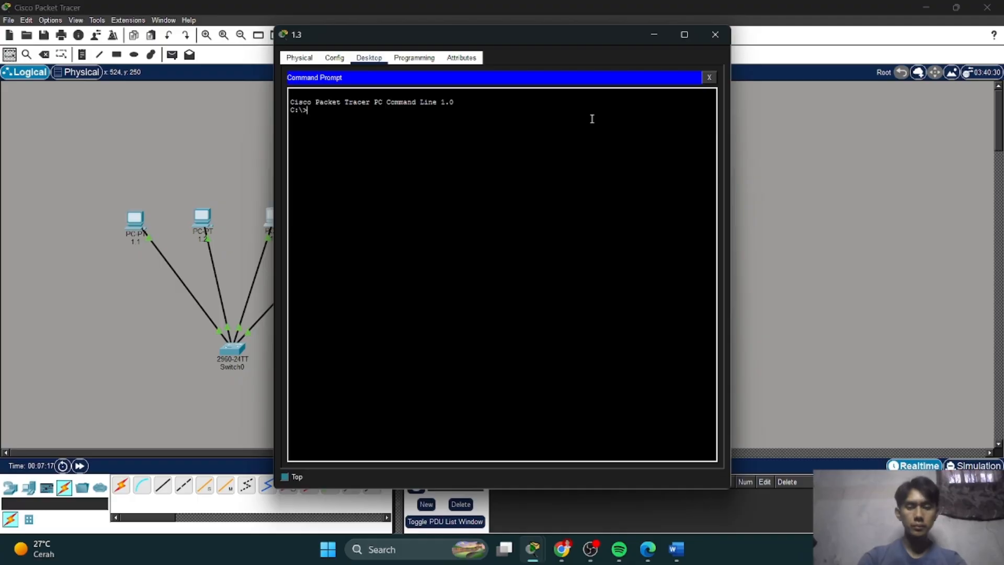
{"action": "type", "text": "ping 19"}
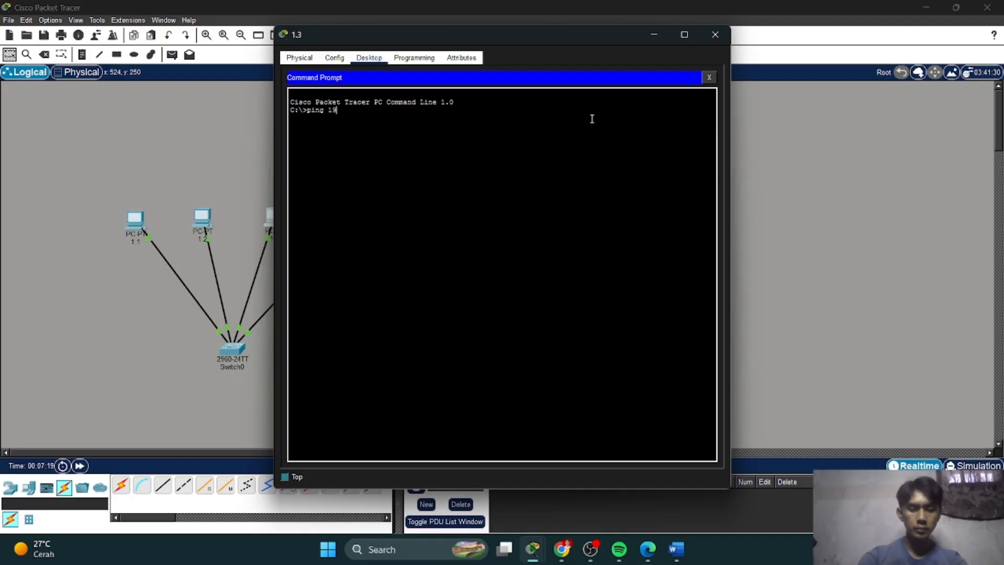
{"action": "type", "text": "2.1"}
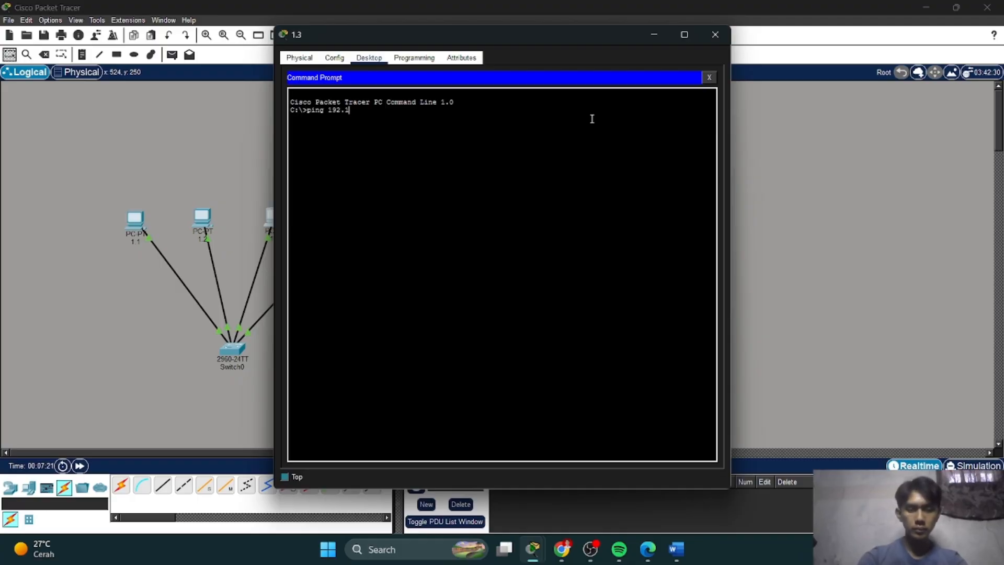
{"action": "type", "text": "68.1.4"}
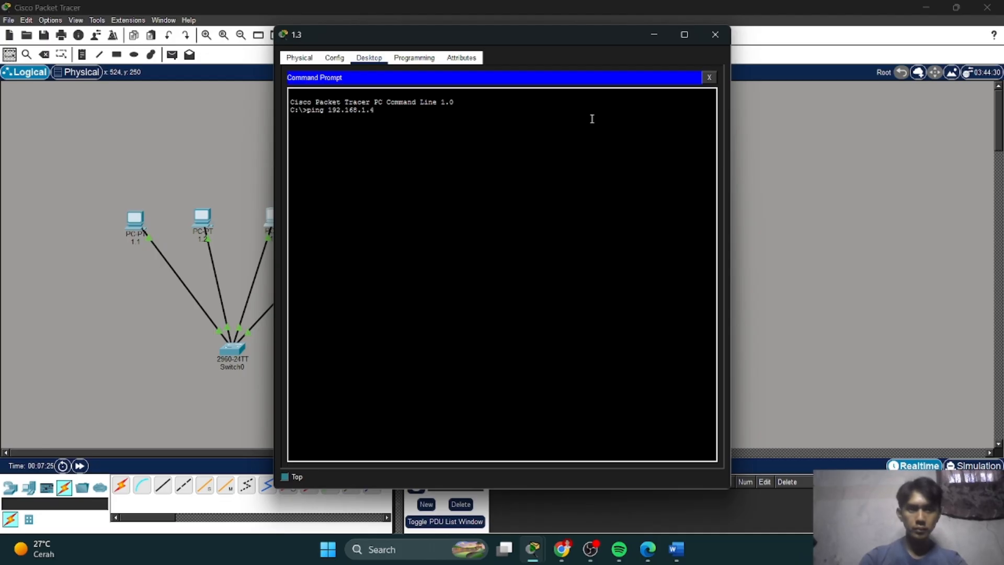
{"action": "key", "text": "Return"}
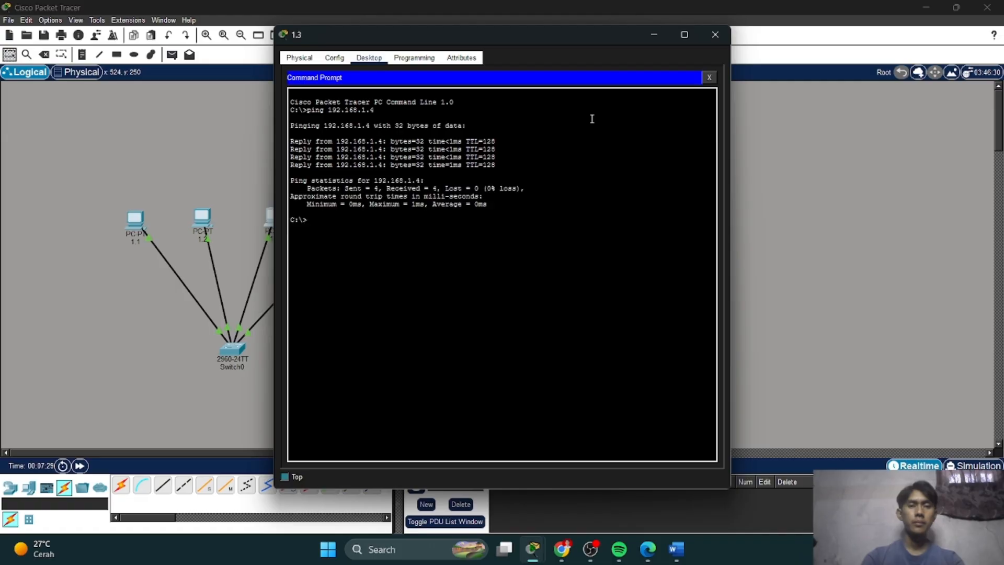
{"action": "left_click", "coordinate": [710, 41]}
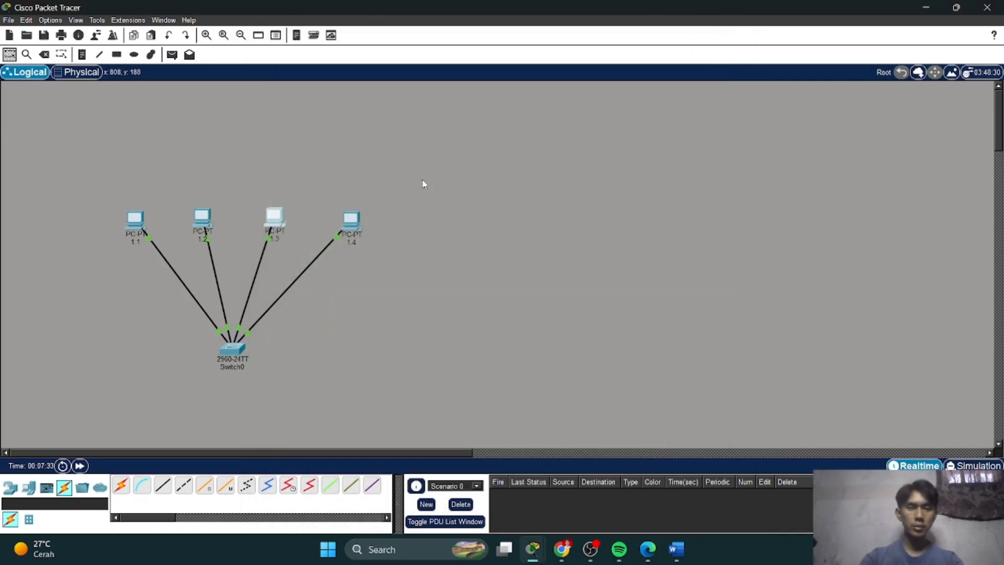
Ping 192.168.1.1 from the command prompt of PC 1.4.
{"action": "left_click", "coordinate": [353, 215]}
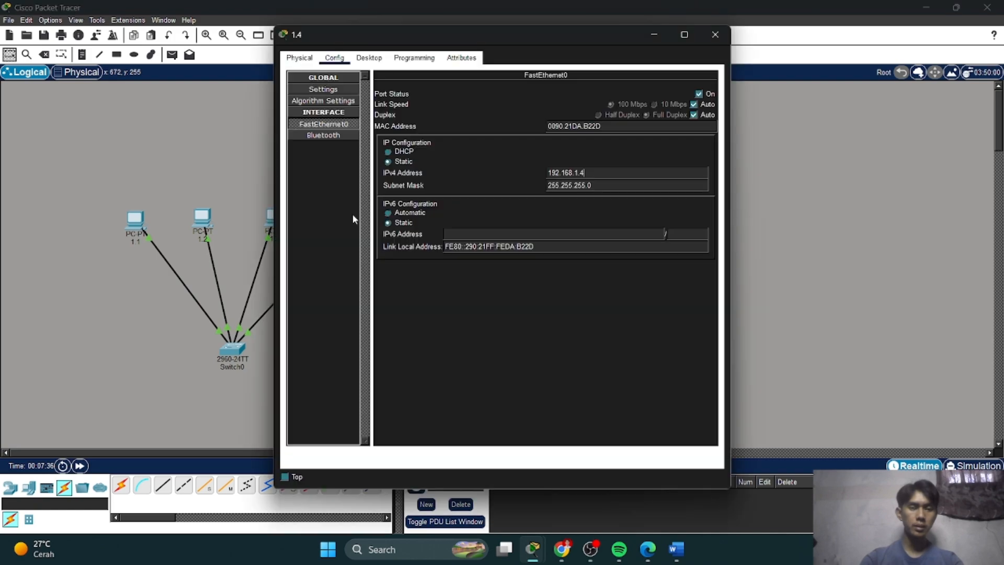
{"action": "left_click", "coordinate": [379, 59]}
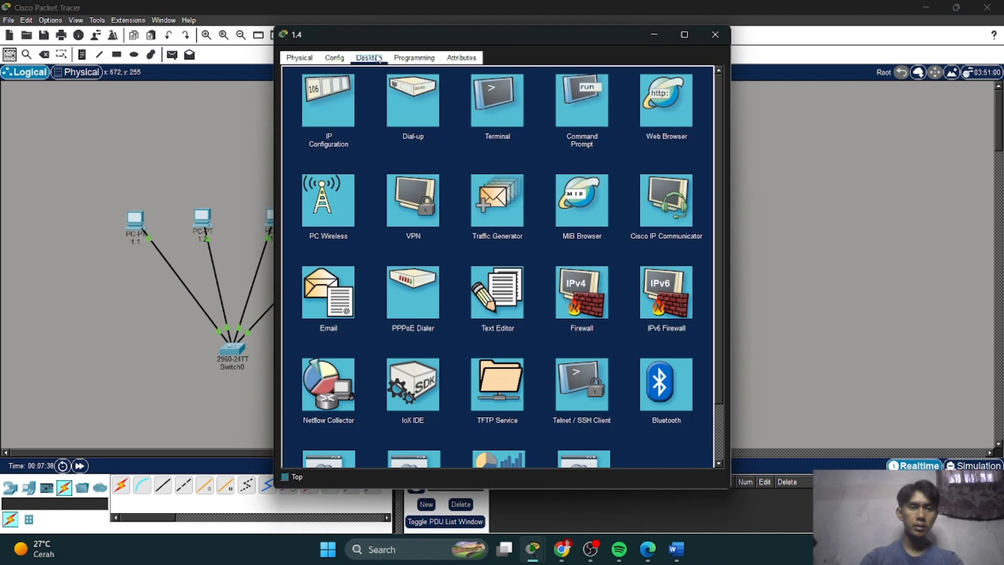
{"action": "left_click", "coordinate": [586, 96]}
{"action": "type", "text": "pi"}
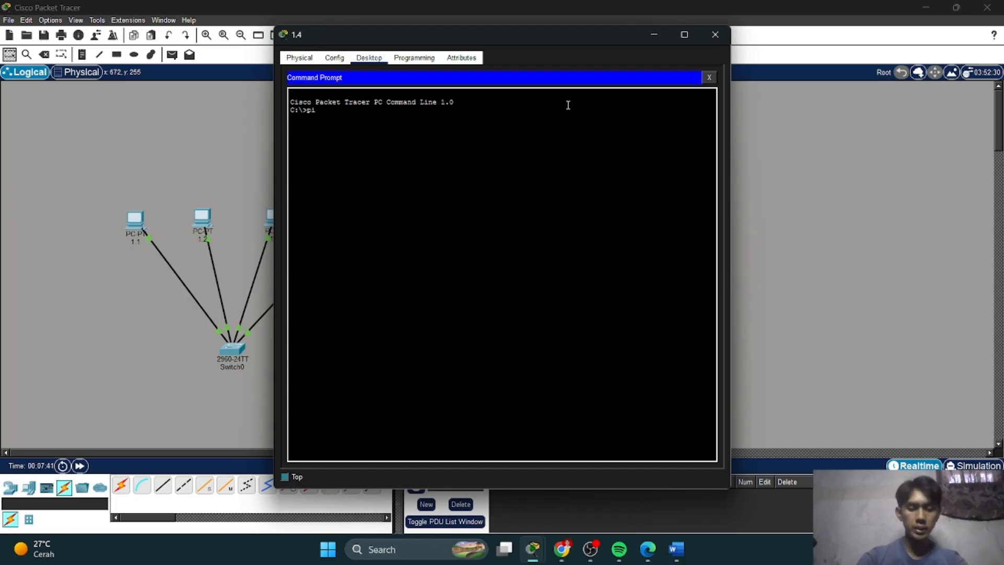
{"action": "type", "text": "ng"}
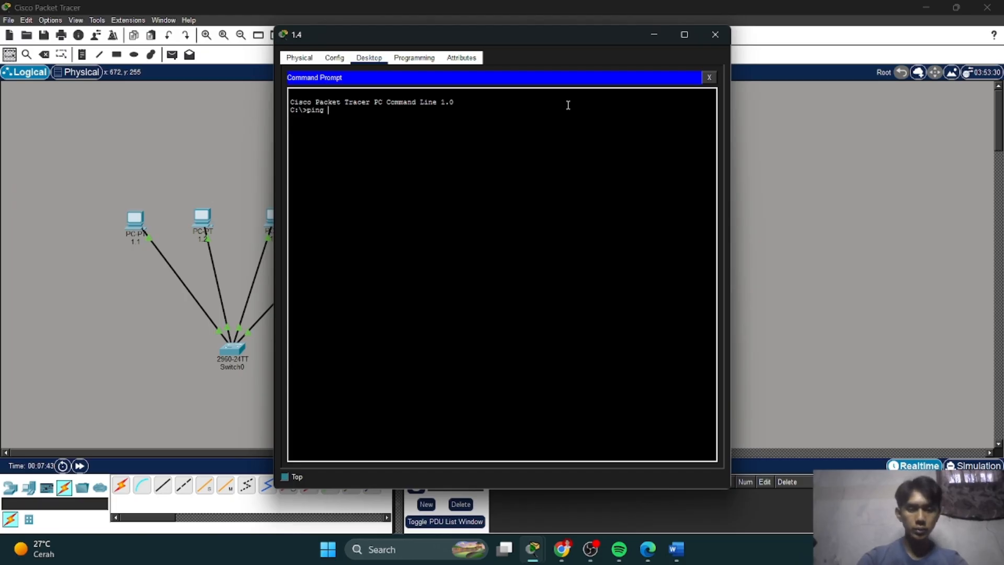
{"action": "type", "text": " 192.168.1.1"}
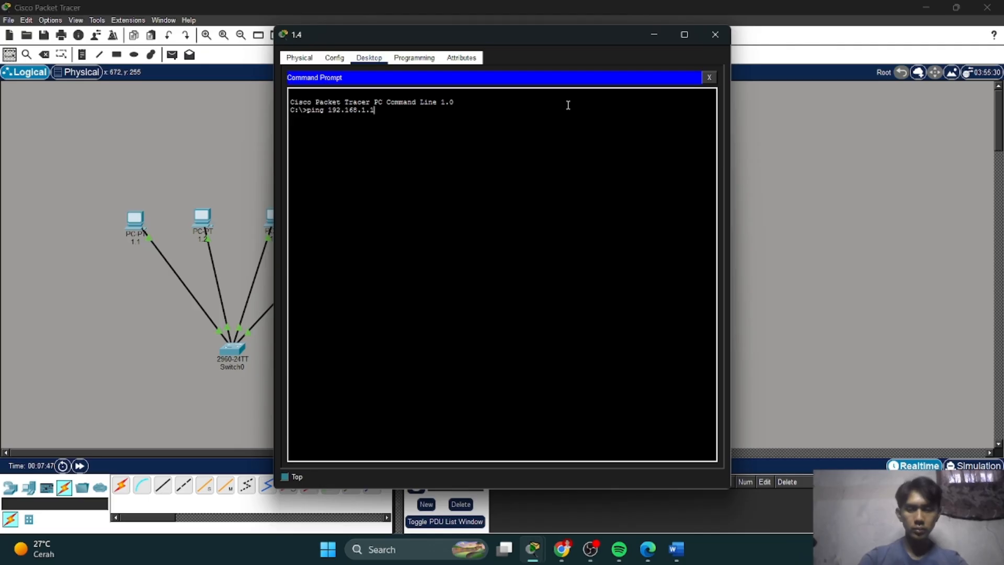
{"action": "key", "text": "Return"}
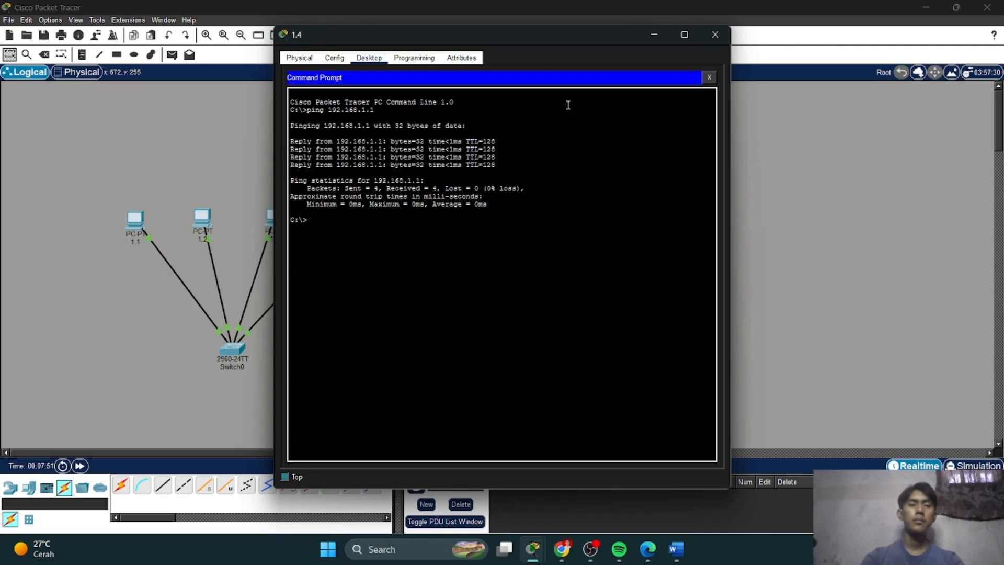
Close PC 1.4's window and switch to Chrome to read the second assignment task about the HTTP server.
{"action": "left_click", "coordinate": [715, 35]}
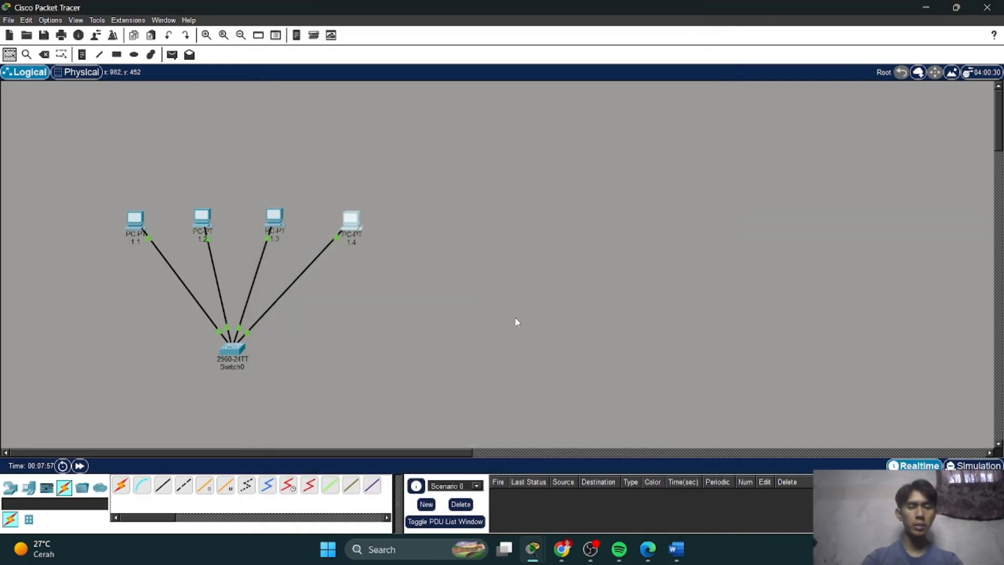
{"action": "left_click", "coordinate": [570, 548]}
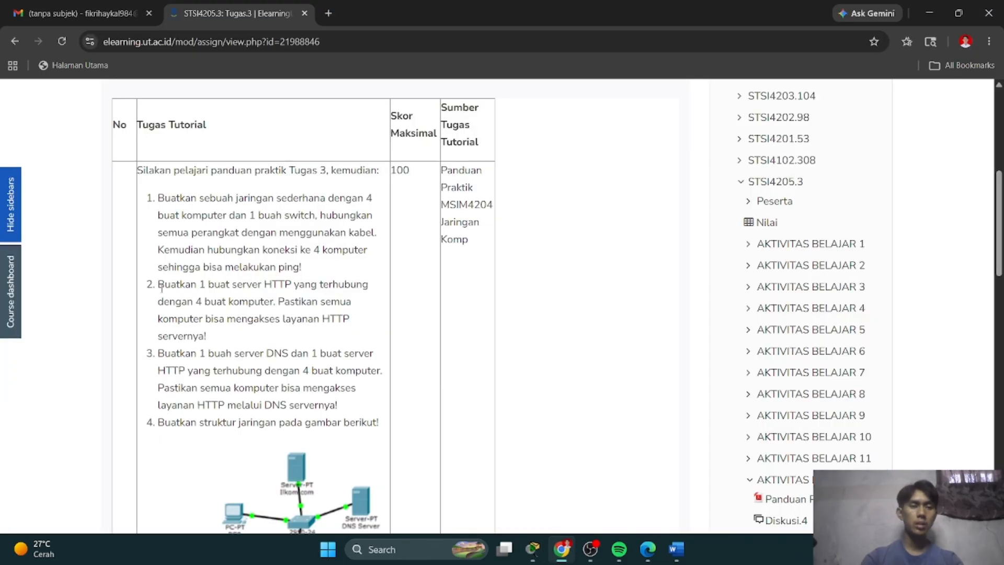
{"action": "left_click_drag", "start_coordinate": [158, 283], "coordinate": [221, 335]}
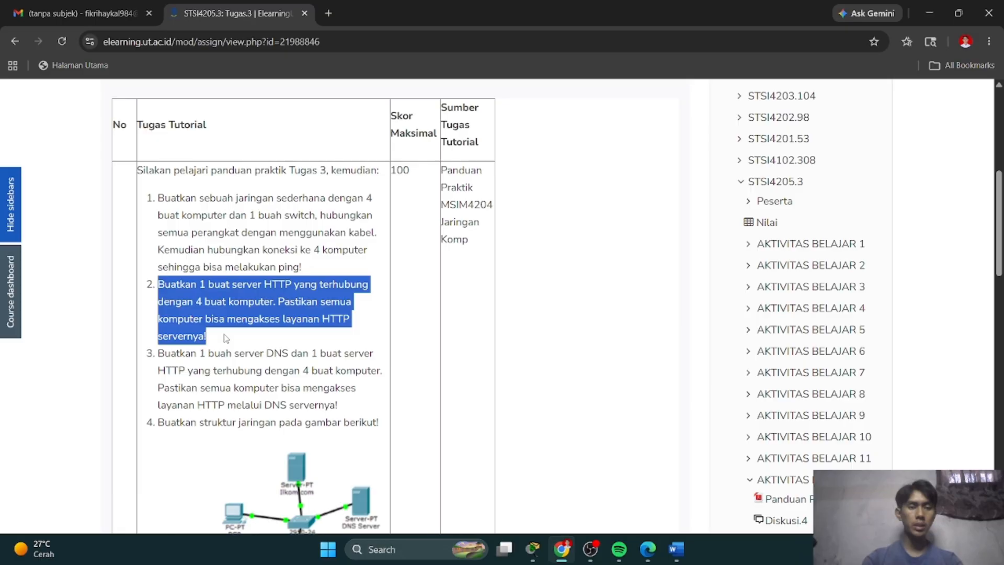
{"action": "left_click", "coordinate": [603, 406]}
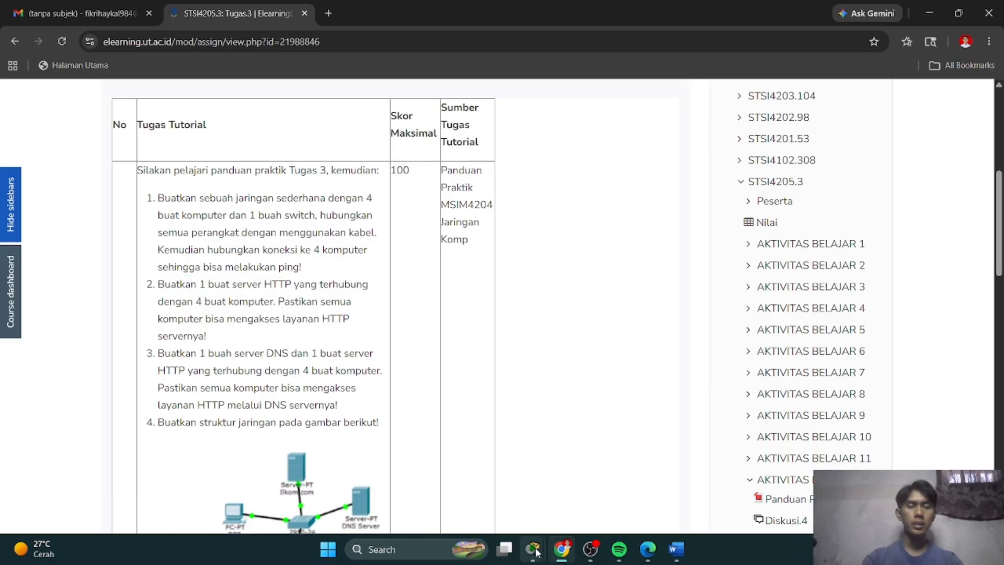
Switch back to Cisco Packet Tracer and place a generic server beside Switch0, below PC 1.1.
{"action": "mouse_move", "coordinate": [532, 549]}
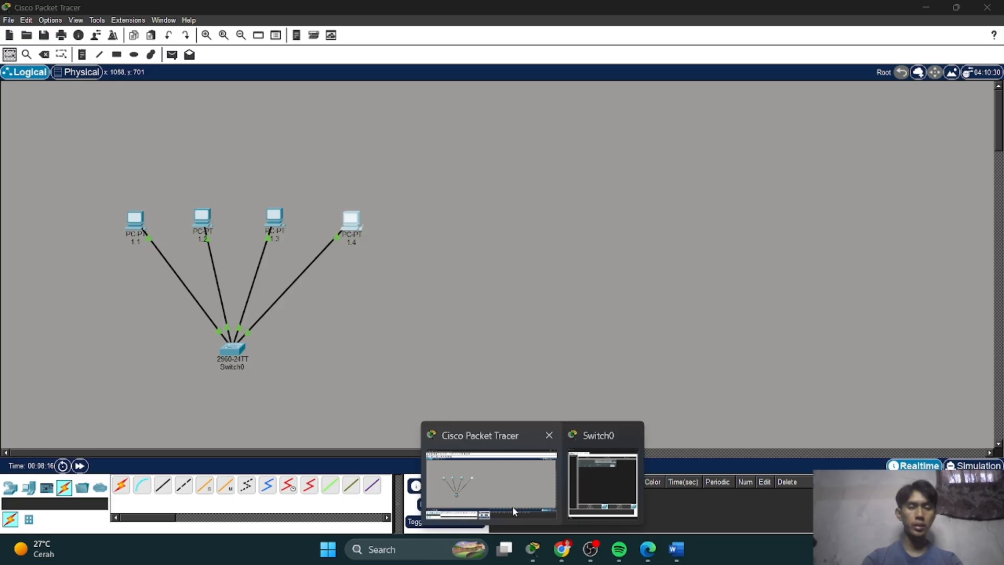
{"action": "left_click", "coordinate": [512, 506]}
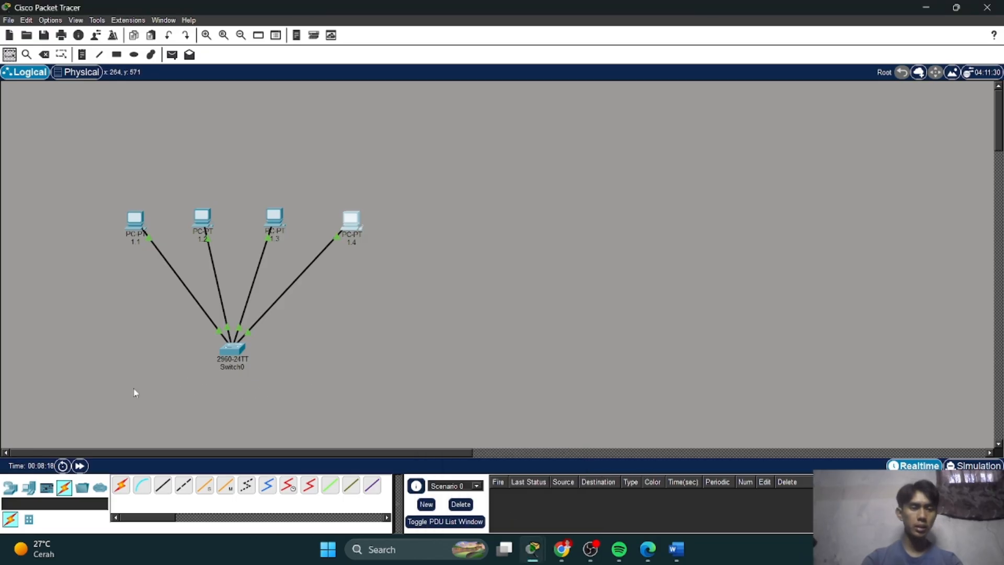
{"action": "left_click", "coordinate": [29, 489]}
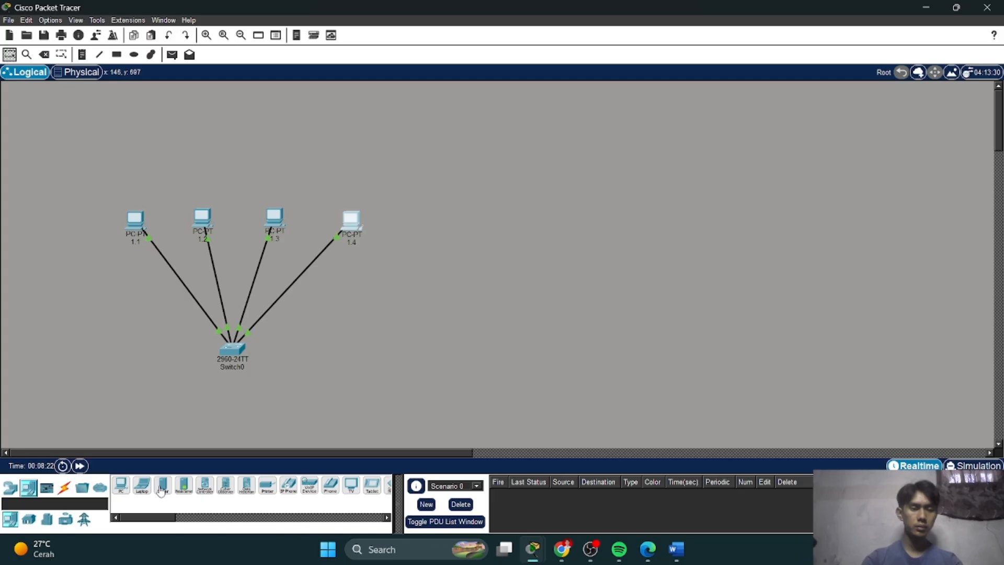
{"action": "left_click", "coordinate": [161, 486]}
{"action": "left_click", "coordinate": [100, 403]}
{"action": "left_click_drag", "start_coordinate": [97, 356], "coordinate": [98, 330]}
{"action": "left_click", "coordinate": [100, 334]}
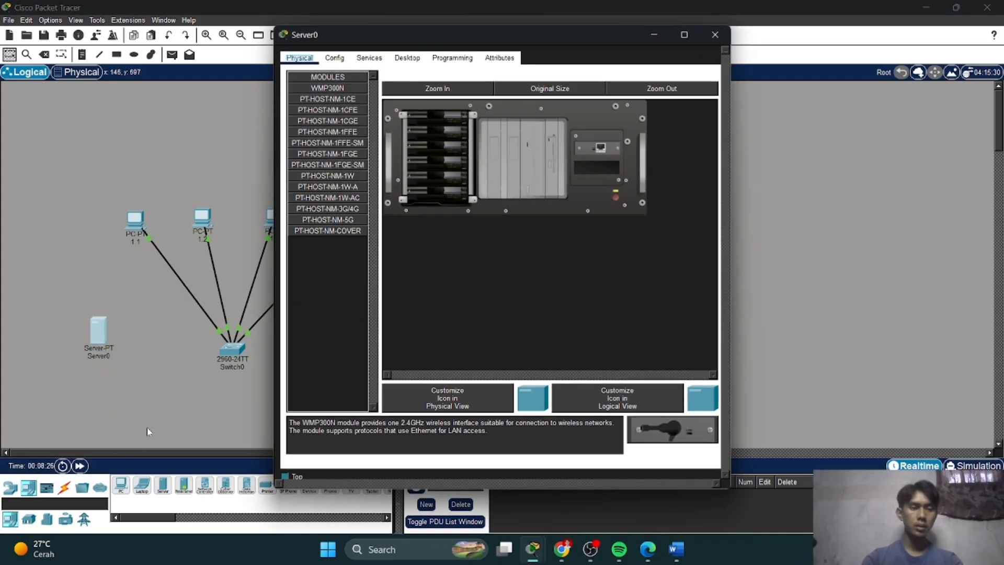
{"action": "left_click", "coordinate": [152, 426]}
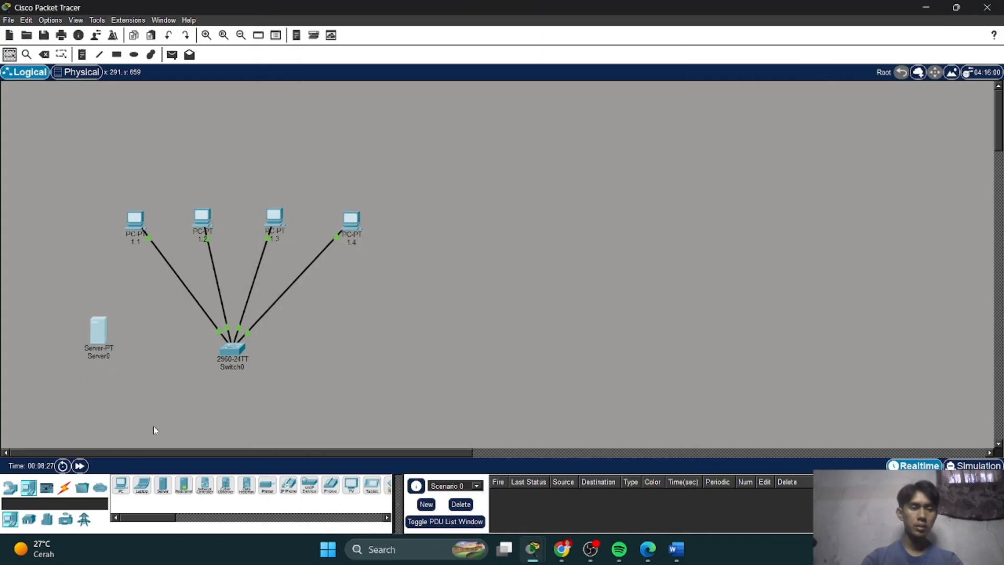
Connect the new server to Switch0 with an automatically chosen cable.
{"action": "left_click", "coordinate": [64, 487]}
{"action": "left_click", "coordinate": [120, 487]}
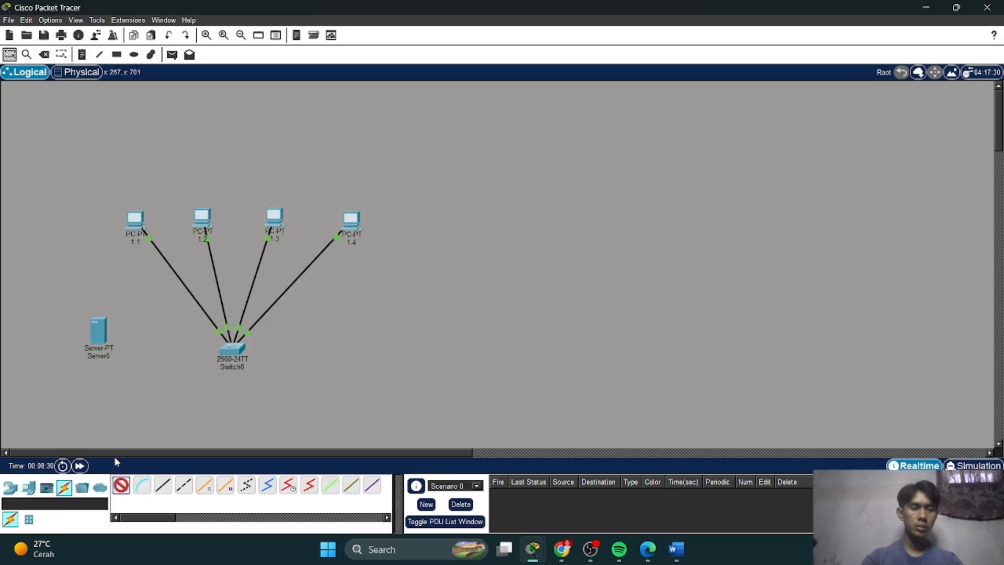
{"action": "left_click", "coordinate": [96, 337]}
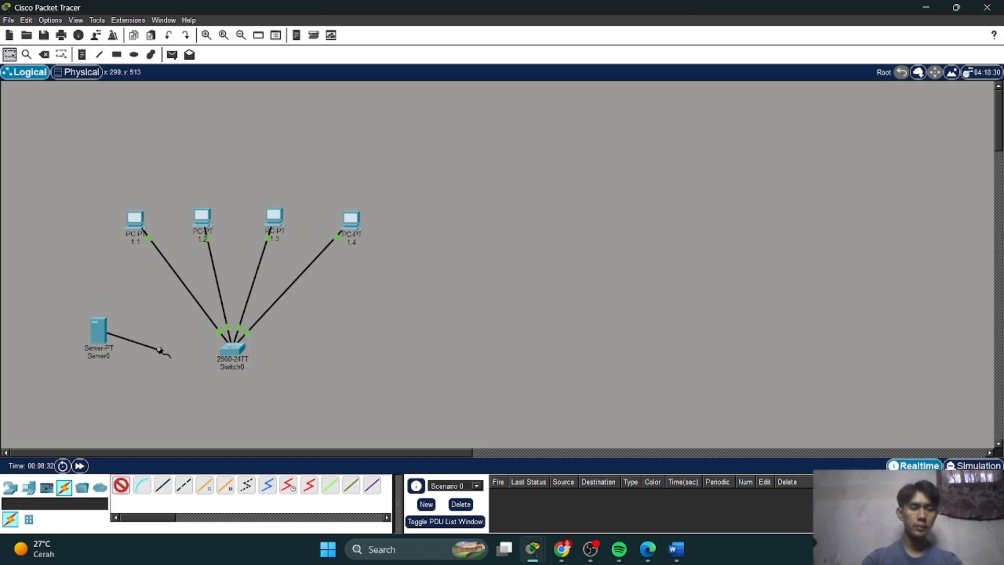
{"action": "left_click", "coordinate": [228, 348]}
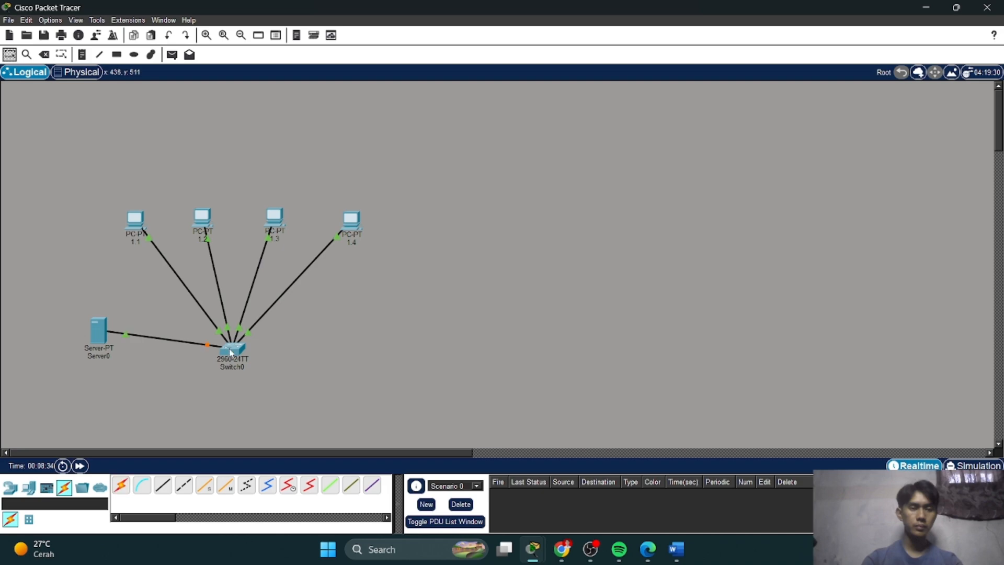
Rename the server's label as "http 1.5".
{"action": "left_click", "coordinate": [99, 356]}
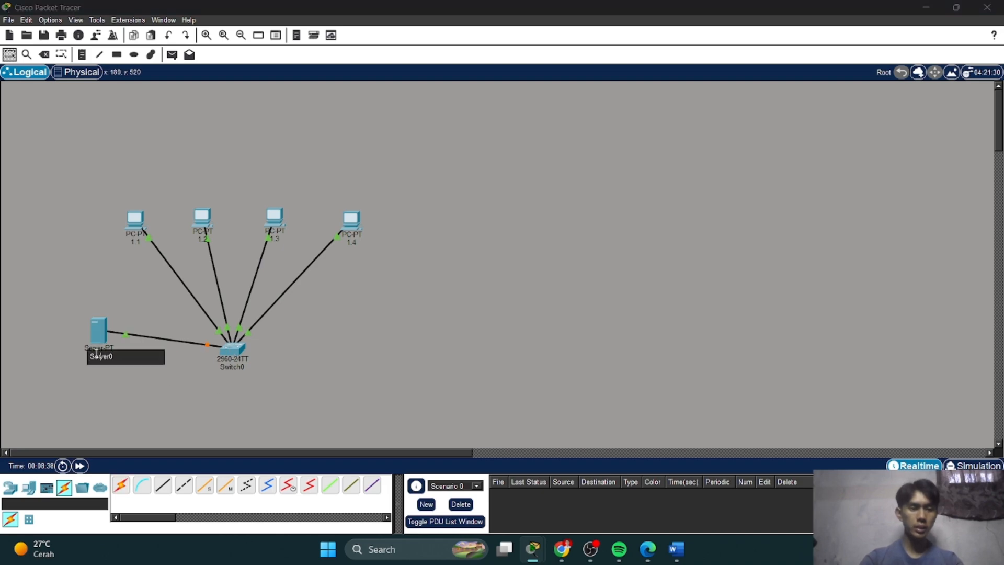
{"action": "key", "text": "BackSpace"}
{"action": "key", "text": "BackSpace"}
{"action": "key", "text": "BackSpace"}
{"action": "key", "text": "BackSpace"}
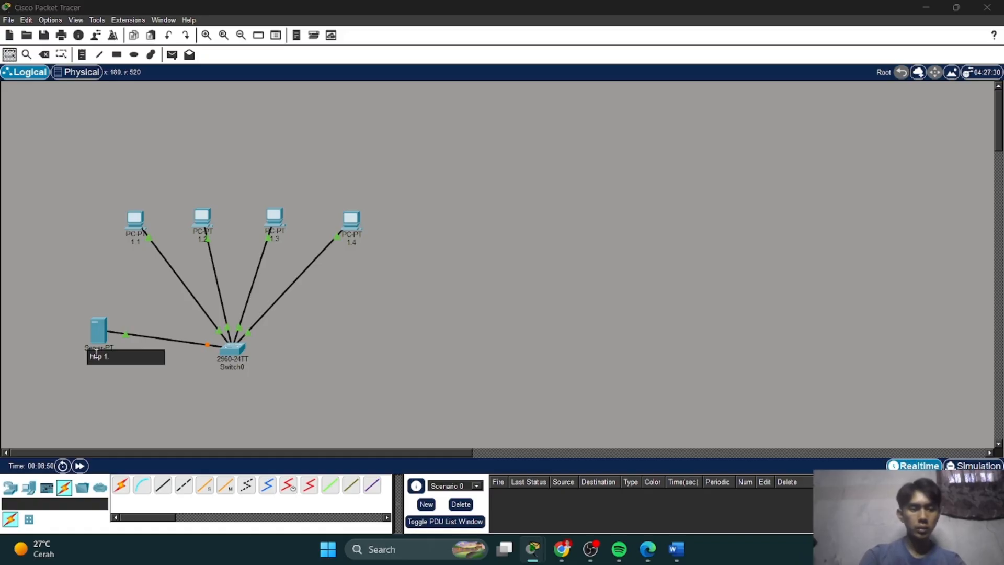
{"action": "type", "text": "5"}
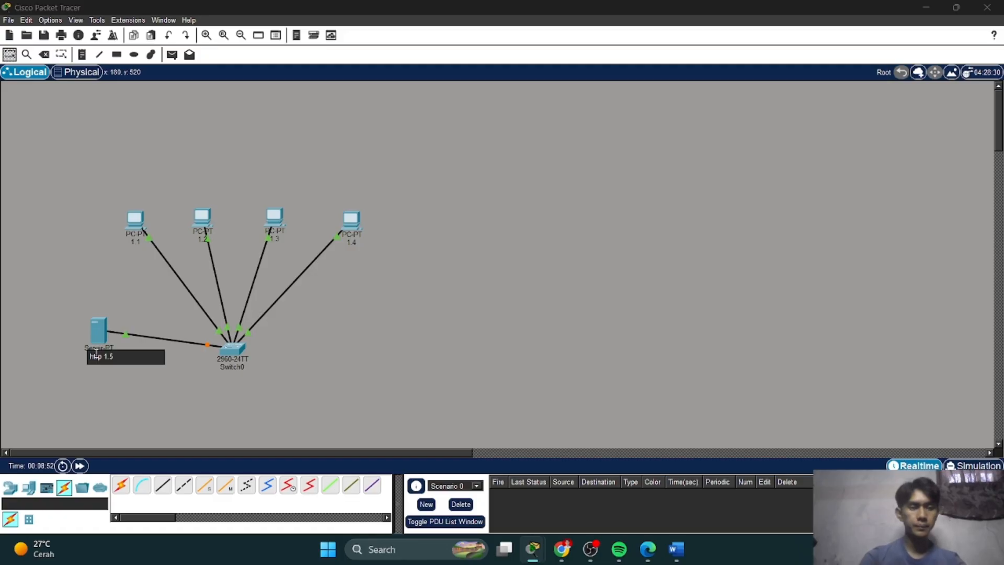
{"action": "left_click", "coordinate": [148, 380]}
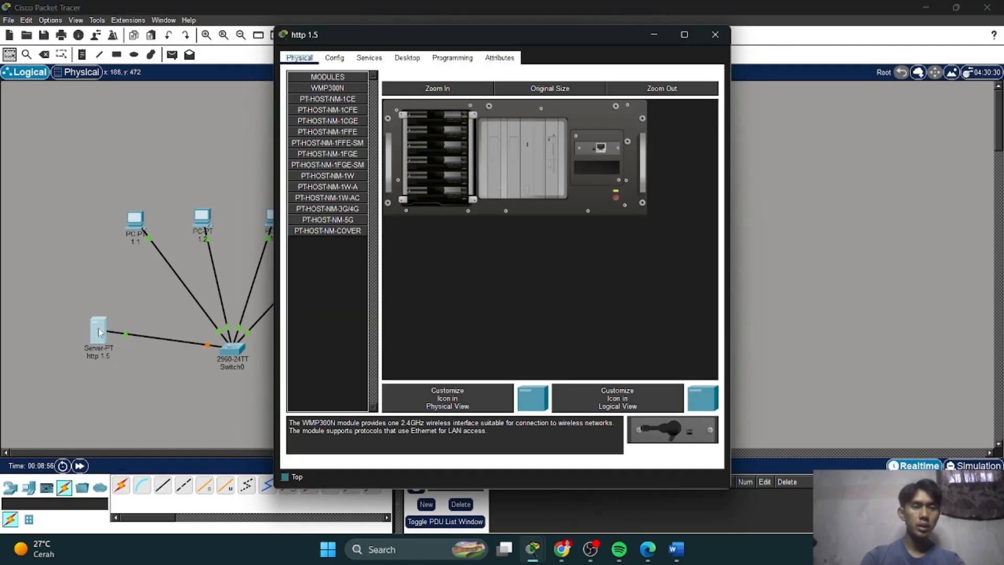
Set the static IPv4 address of the http 1.5 server's FastEthernet0 interface to 192.168.1.5.
{"action": "left_click", "coordinate": [335, 62]}
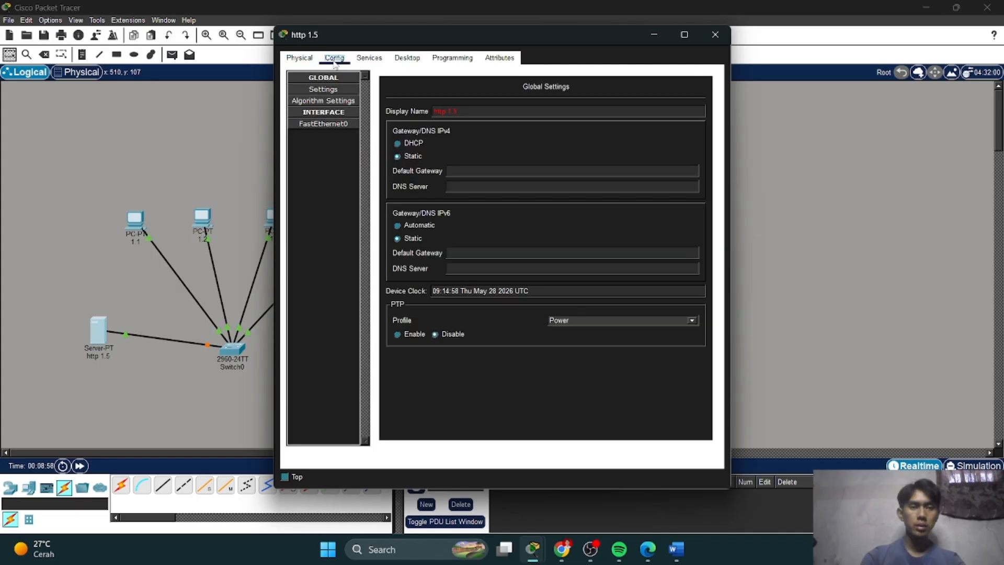
{"action": "left_click", "coordinate": [330, 124]}
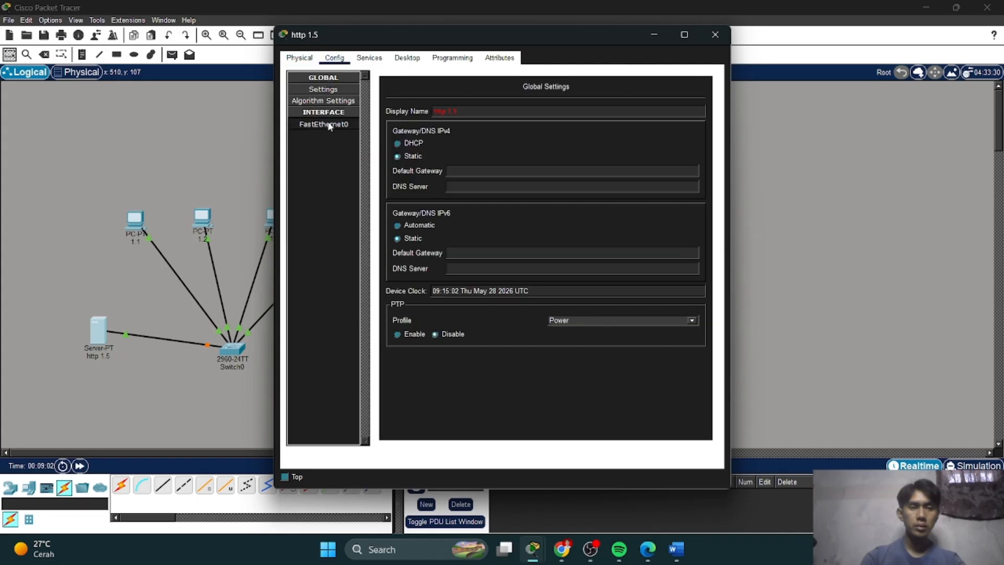
{"action": "left_click", "coordinate": [632, 172]}
{"action": "type", "text": "19"}
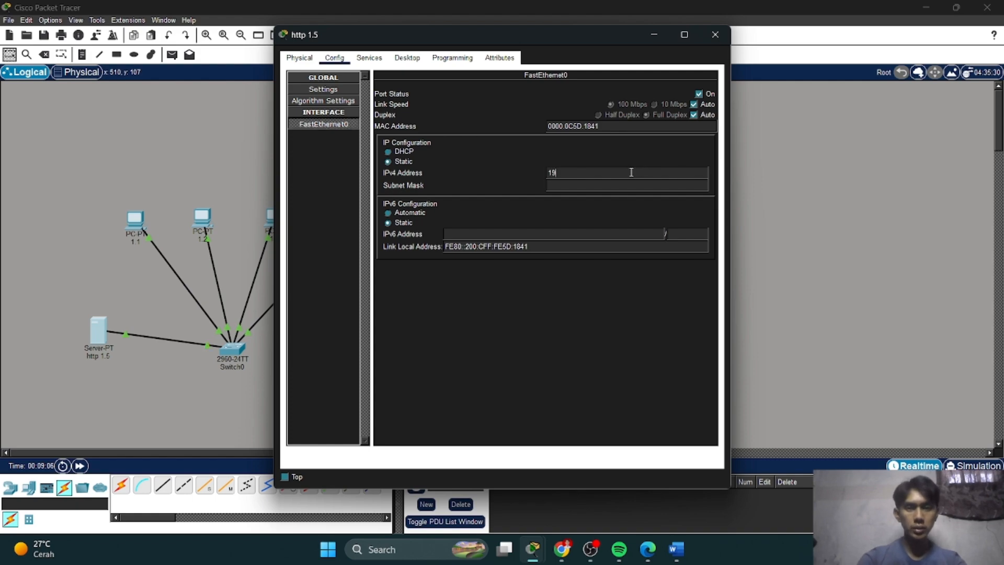
{"action": "type", "text": "2.16"}
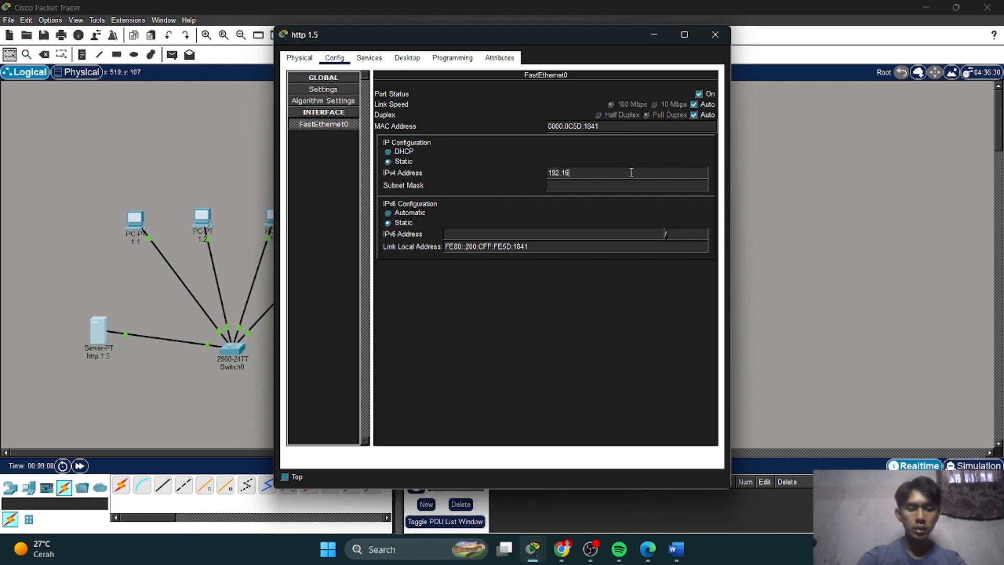
{"action": "type", "text": "8.1.5"}
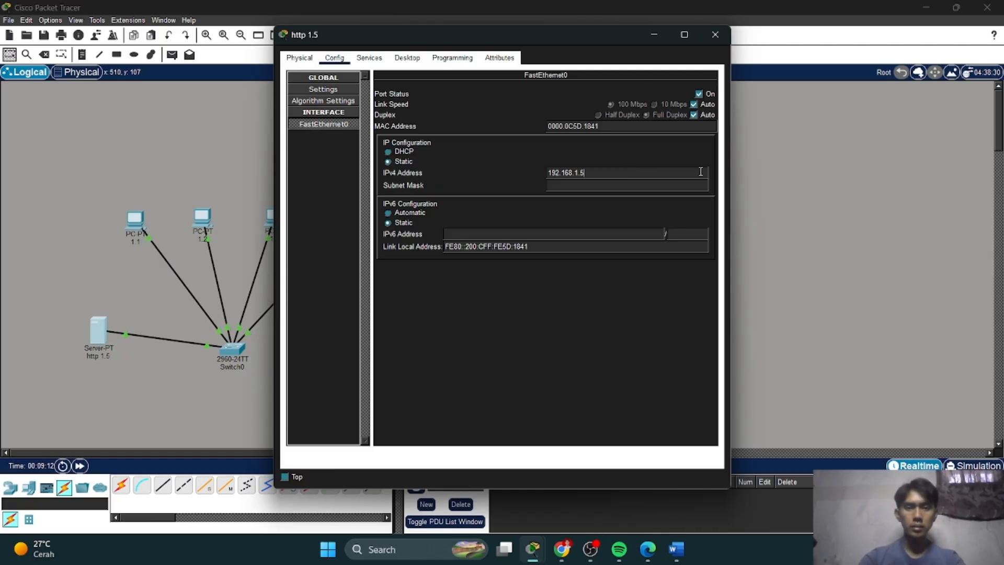
{"action": "left_click", "coordinate": [754, 168]}
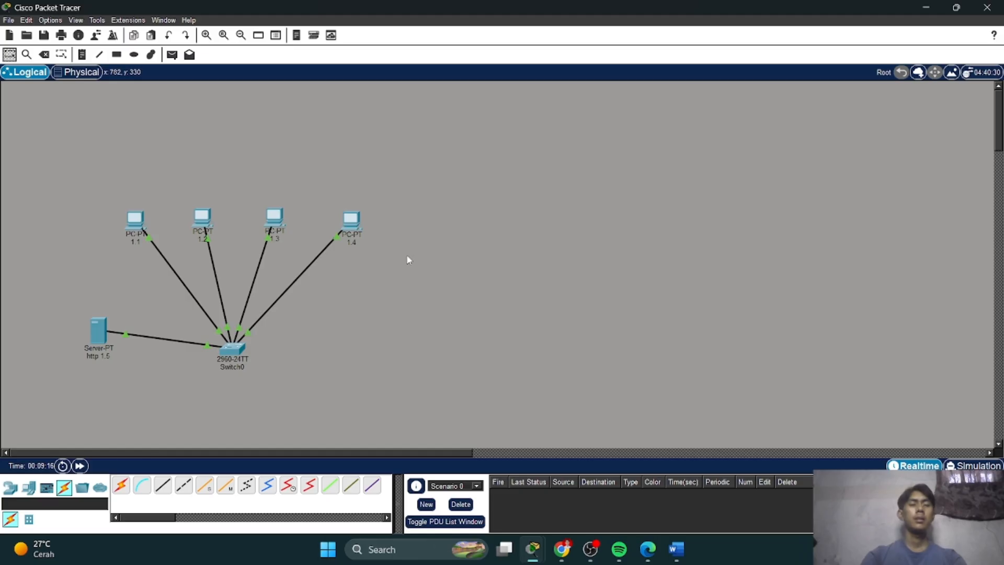
Check the assignment's task list in Chrome and return to the Cisco Packet Tracer workspace.
{"action": "left_click", "coordinate": [561, 548]}
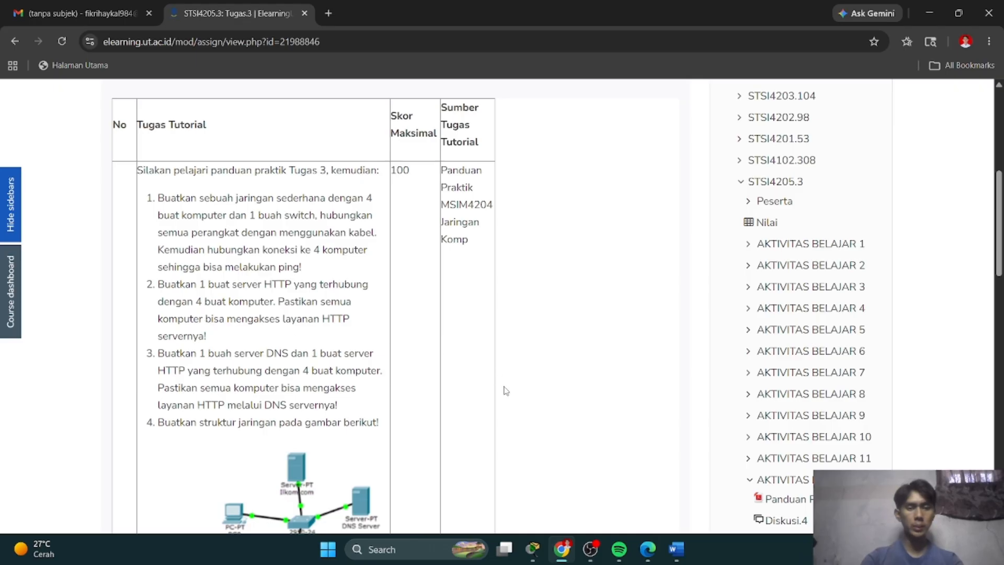
{"action": "mouse_move", "coordinate": [532, 549]}
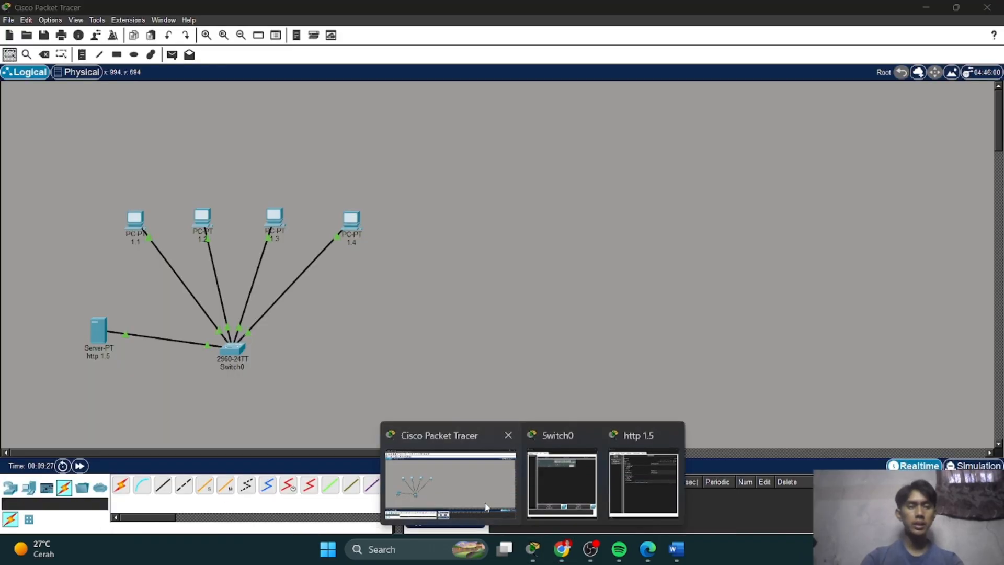
{"action": "left_click", "coordinate": [486, 507]}
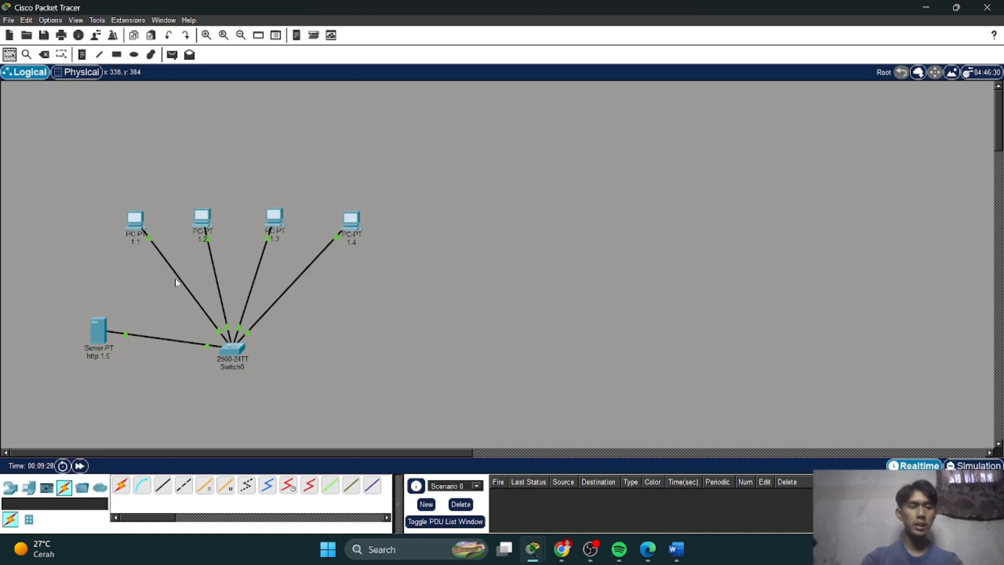
Test HTTP access from PC 1.1 by loading 192.168.1.5 in its web browser, and close its window.
{"action": "left_click", "coordinate": [132, 224]}
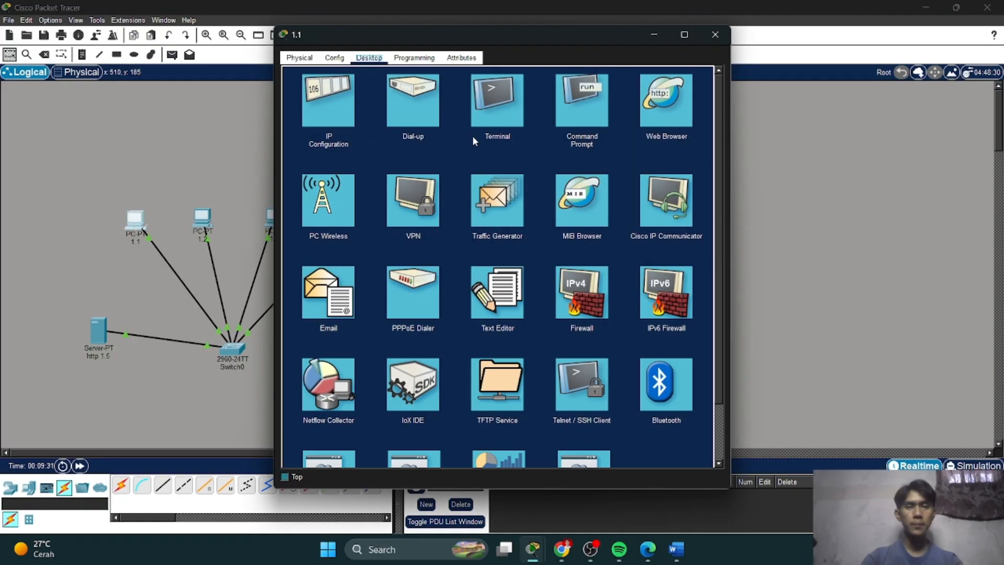
{"action": "left_click", "coordinate": [667, 111]}
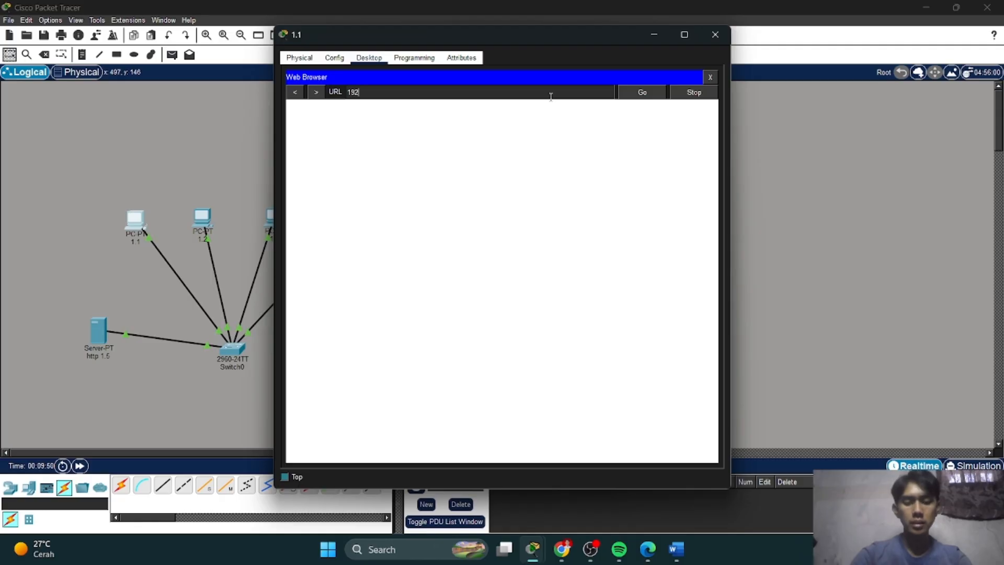
{"action": "type", "text": "68.1"}
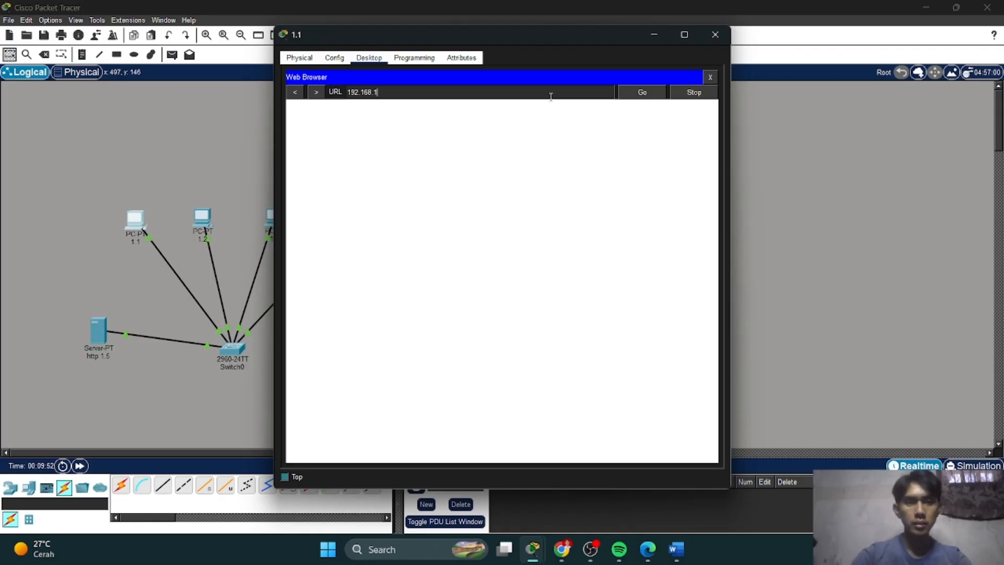
{"action": "type", "text": ".5"}
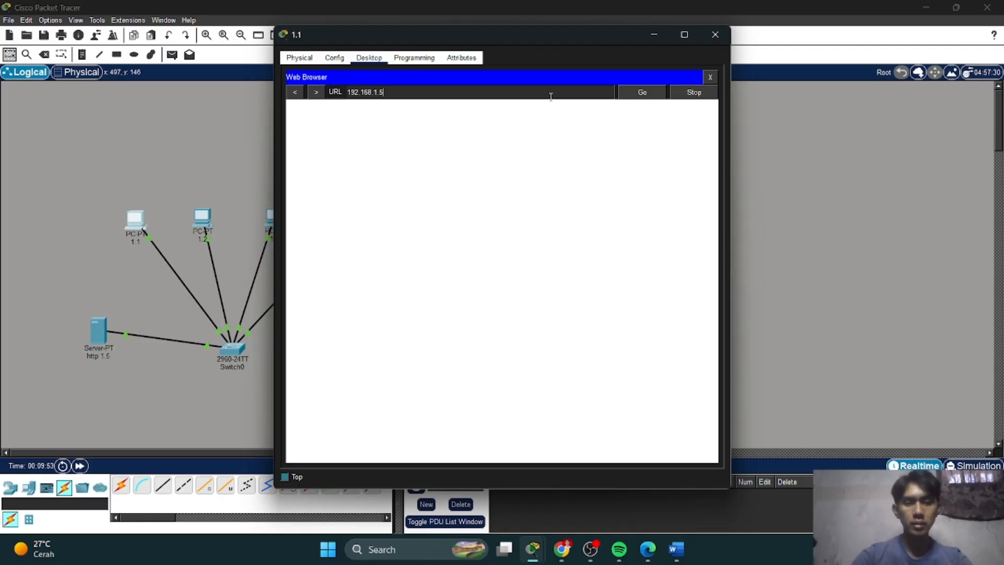
{"action": "left_click", "coordinate": [631, 95]}
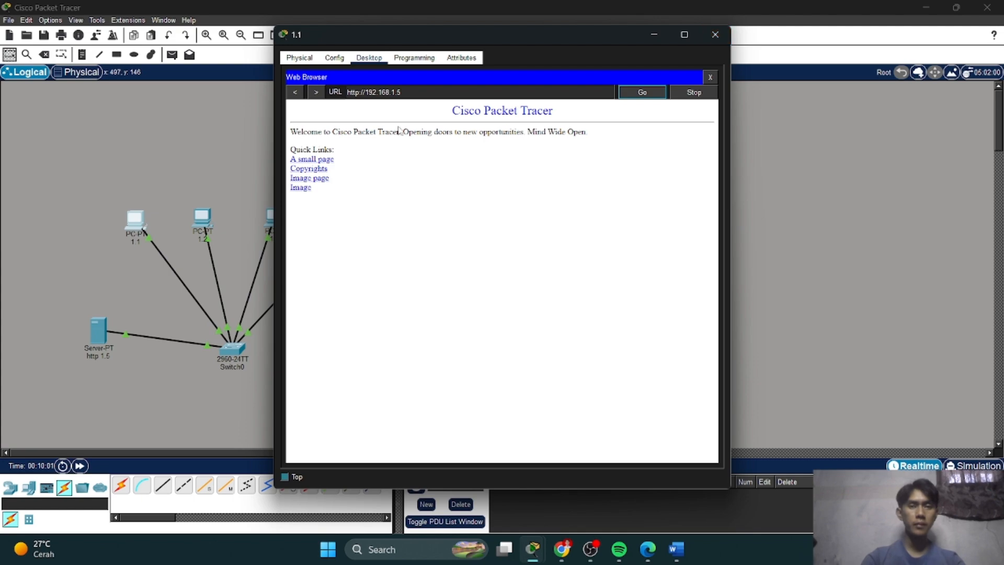
{"action": "left_click", "coordinate": [718, 39]}
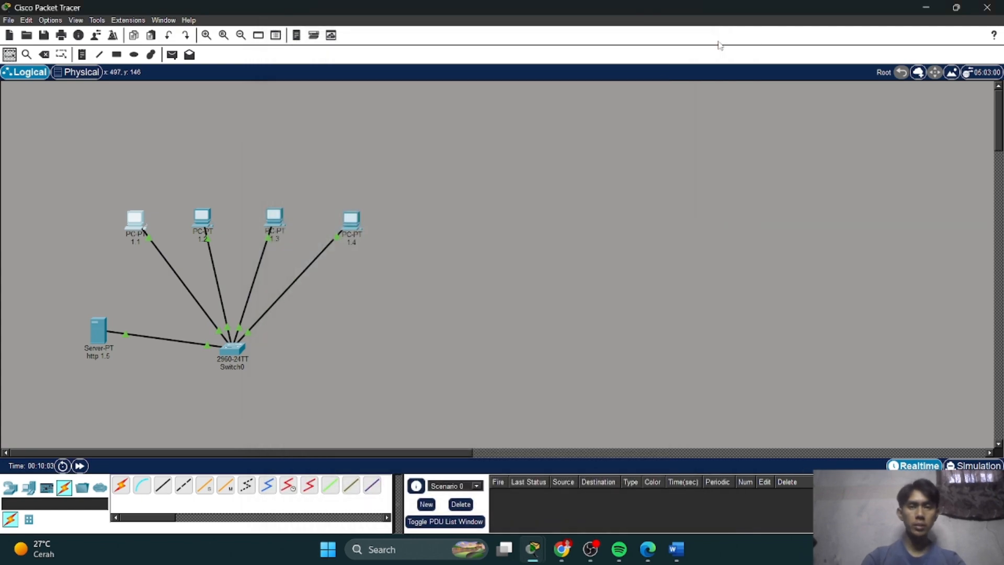
Test HTTP access from PC 1.2 by loading 192.168.1.5 in its web browser, and close its window.
{"action": "left_click", "coordinate": [203, 221]}
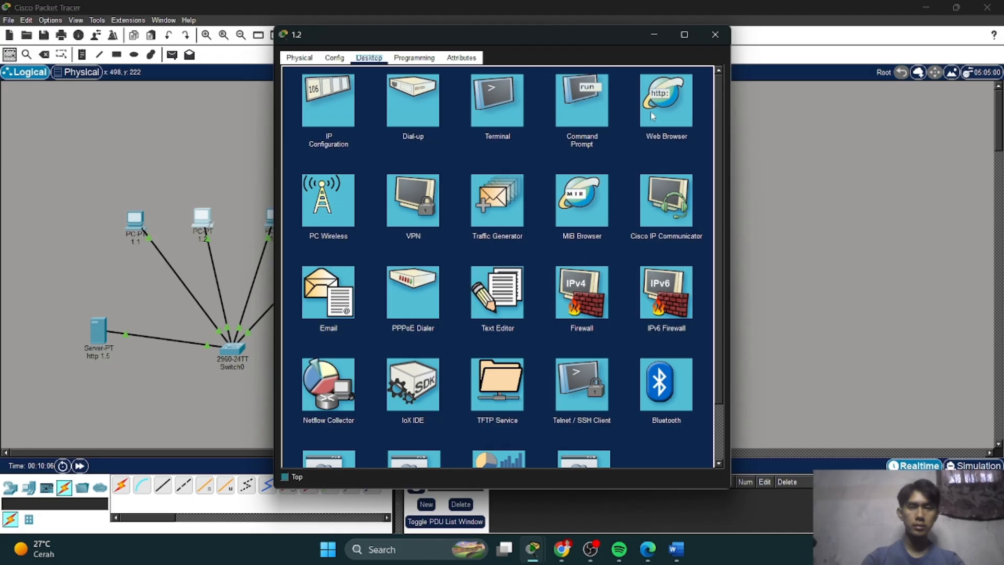
{"action": "left_click", "coordinate": [661, 108]}
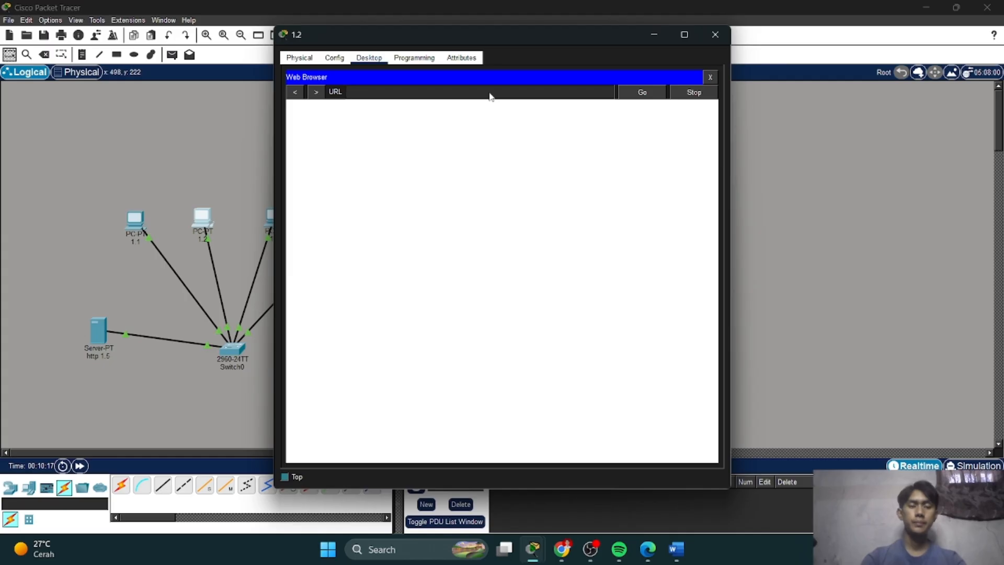
{"action": "type", "text": "192"}
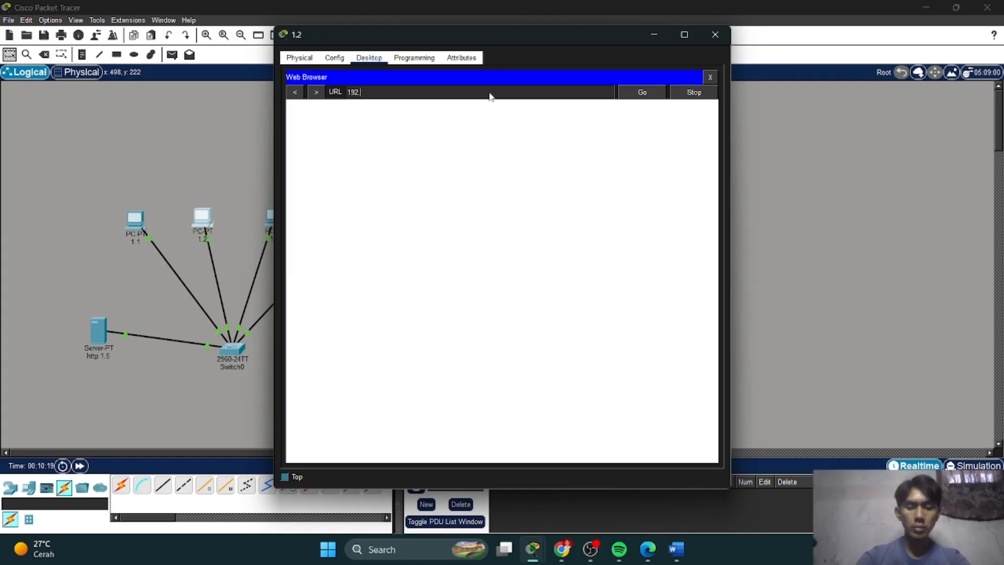
{"action": "type", "text": ".168"}
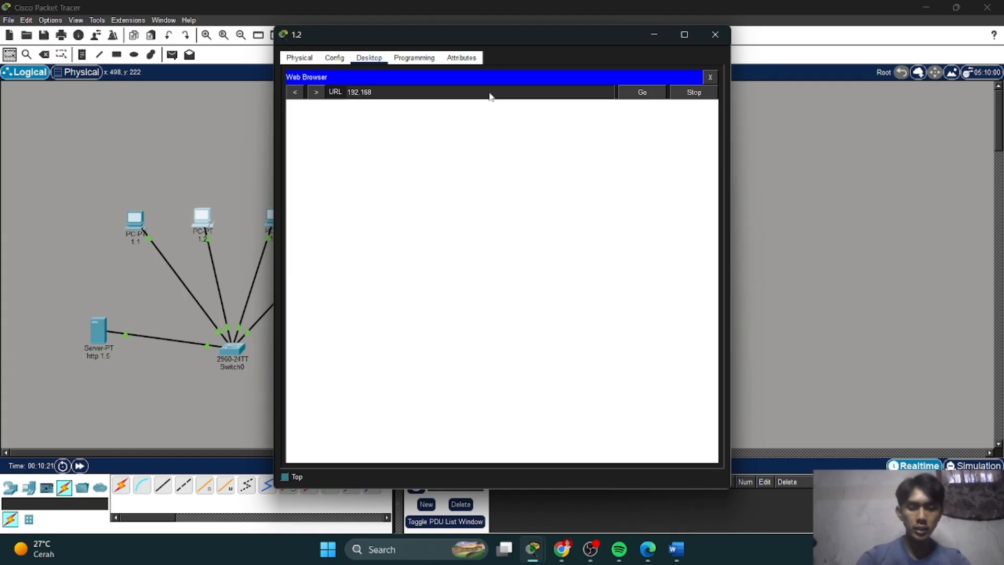
{"action": "type", "text": ".1.5"}
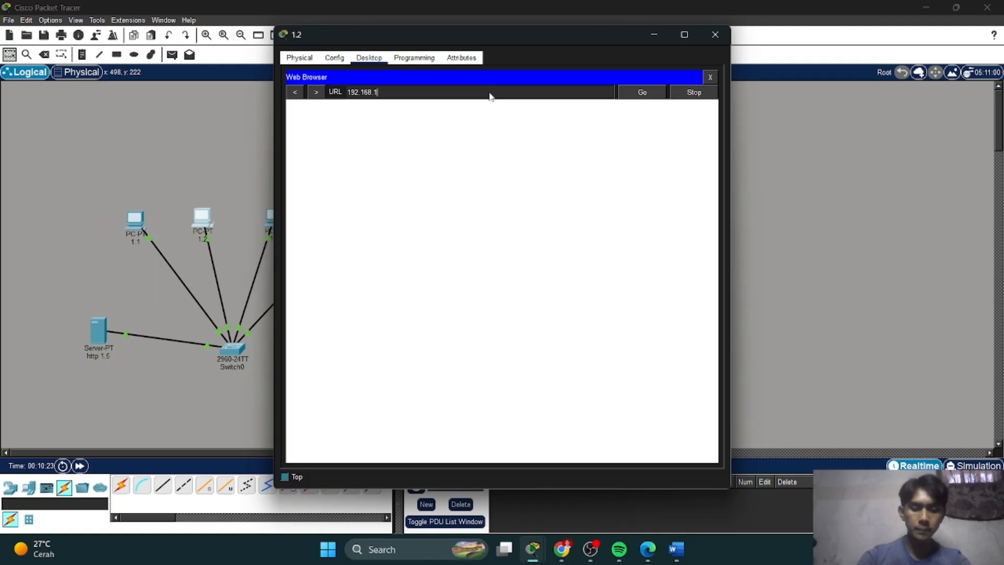
{"action": "left_click", "coordinate": [633, 94]}
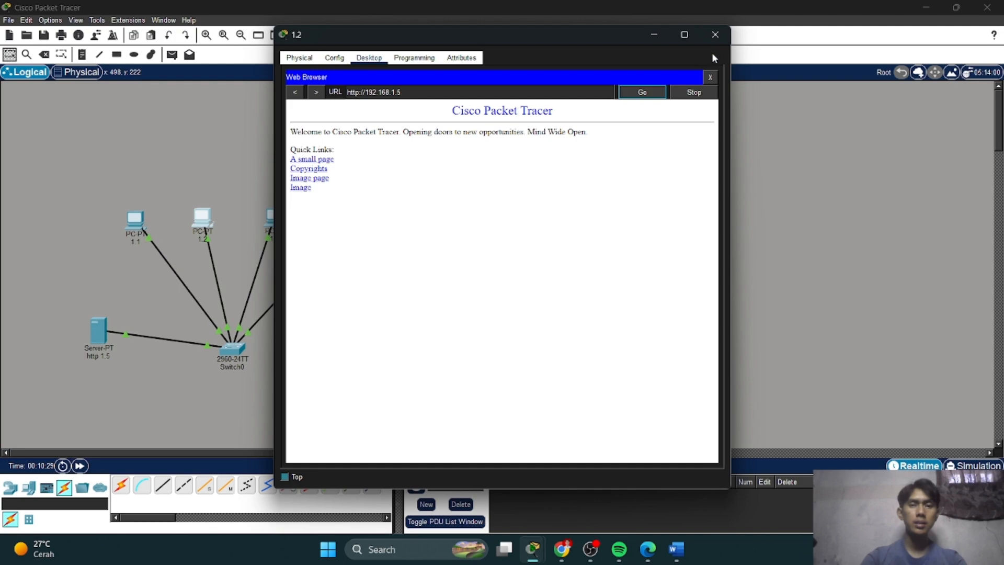
{"action": "left_click", "coordinate": [714, 36]}
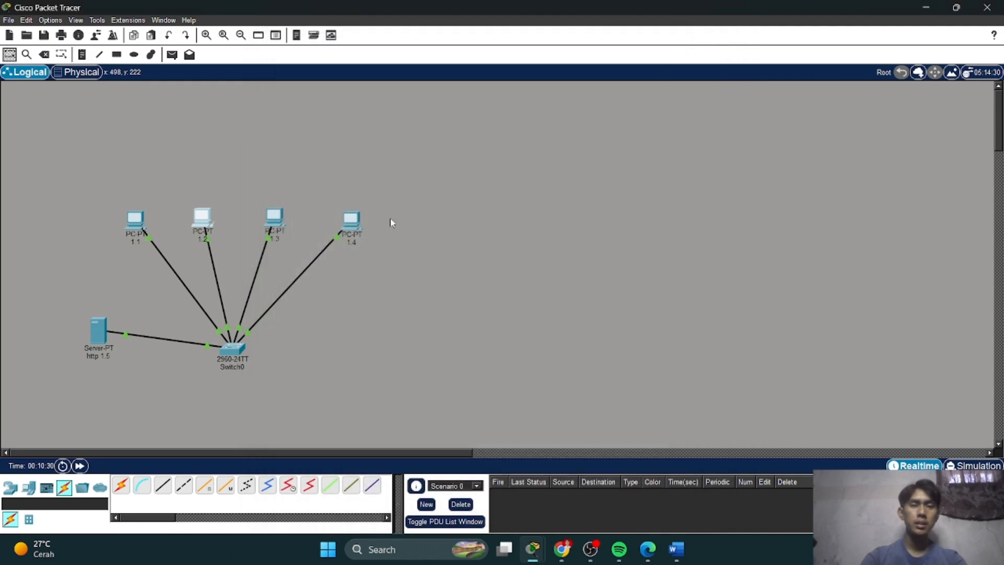
Test HTTP access from PC 1.3 by loading 192.168.1.5 in its web browser, and close its window.
{"action": "left_click", "coordinate": [276, 219]}
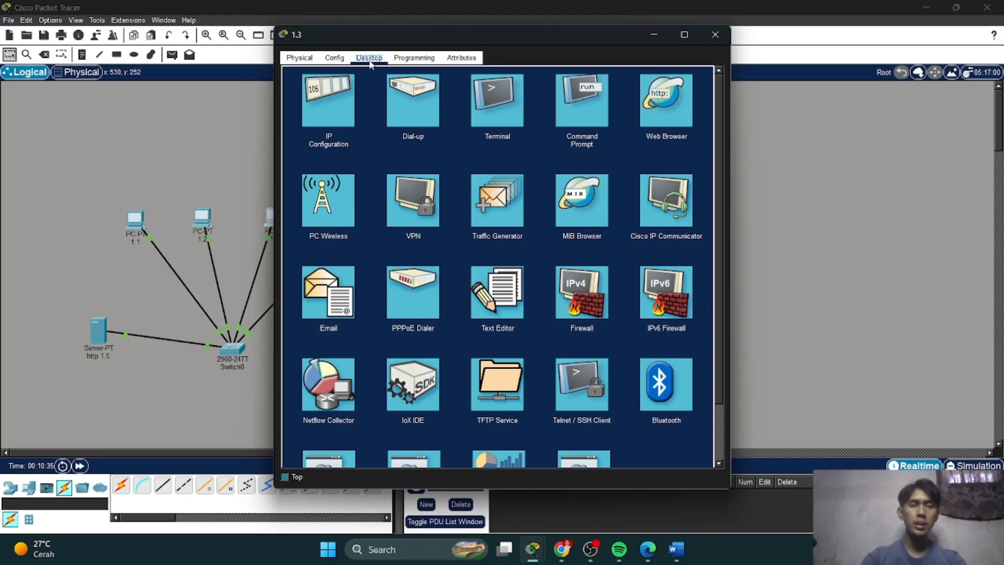
{"action": "left_click", "coordinate": [663, 114]}
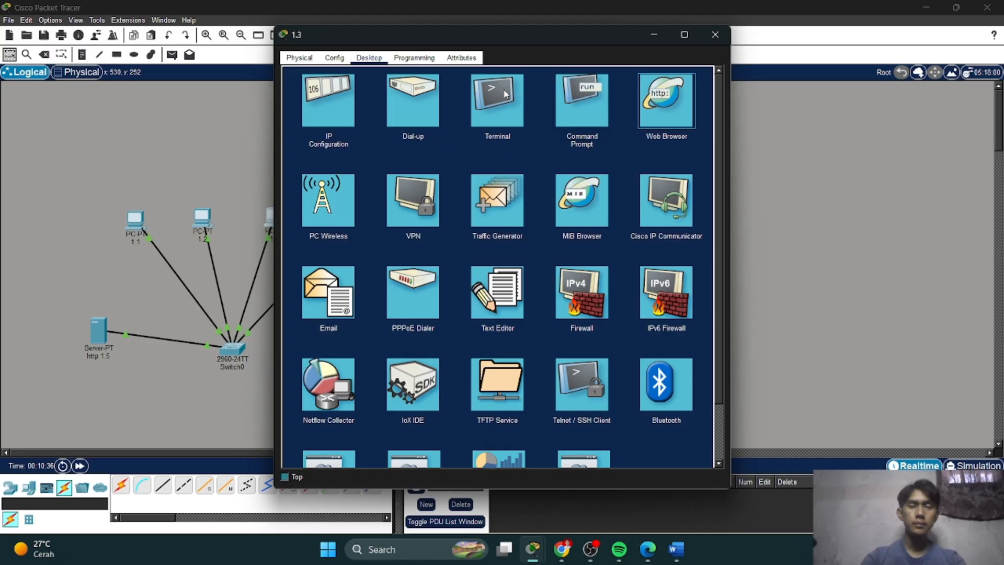
{"action": "key", "text": "Return"}
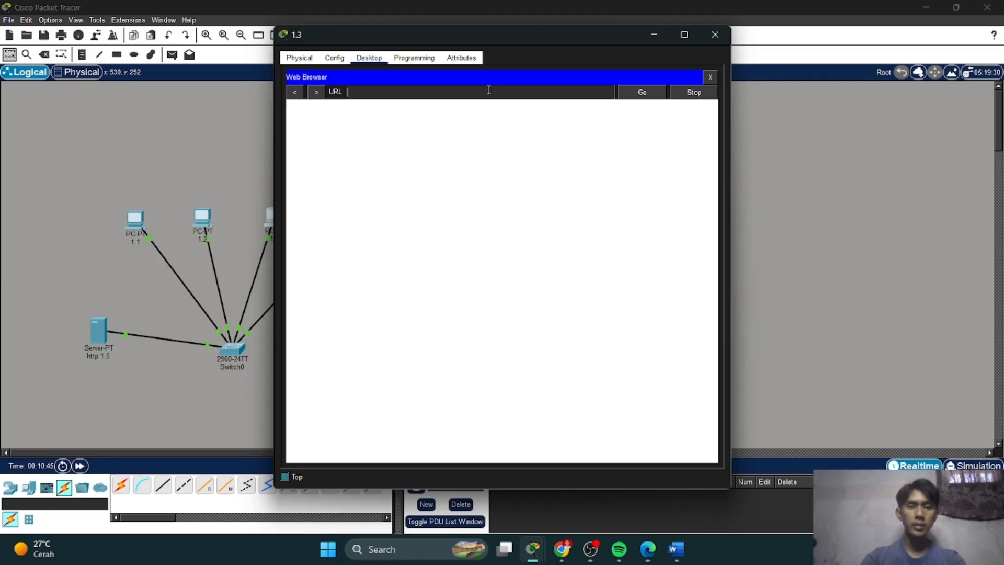
{"action": "type", "text": "192"}
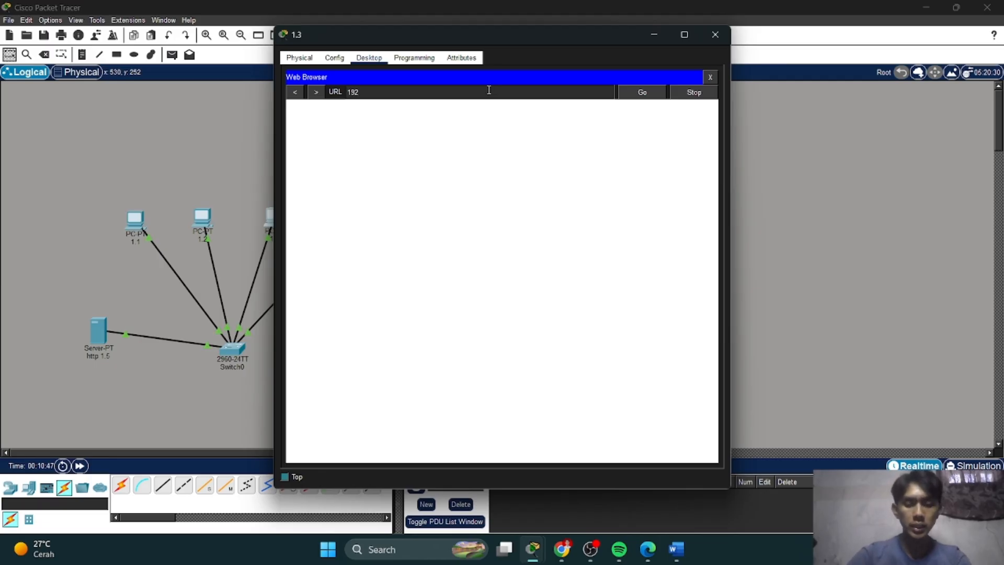
{"action": "type", "text": ".168.1.5"}
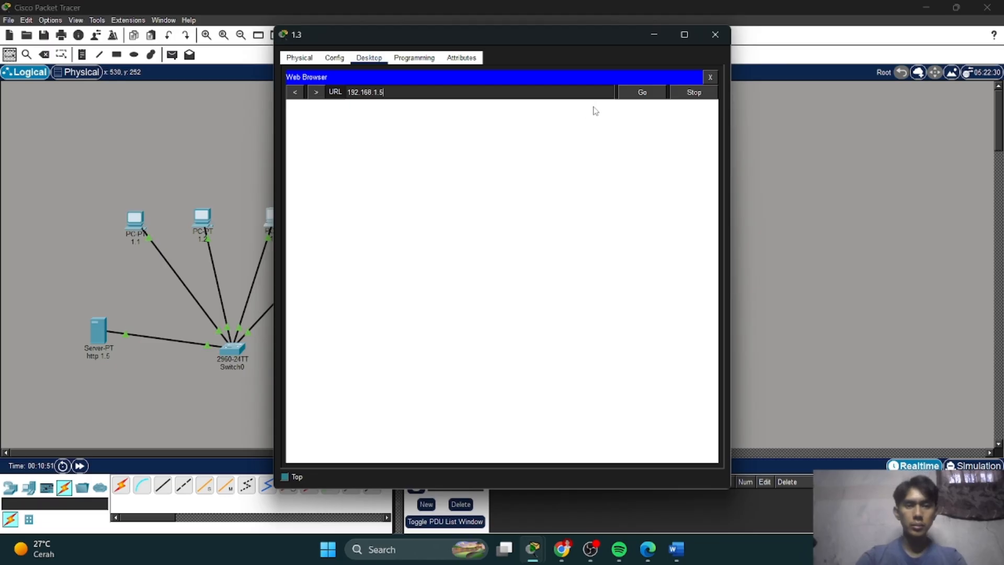
{"action": "left_click", "coordinate": [639, 93]}
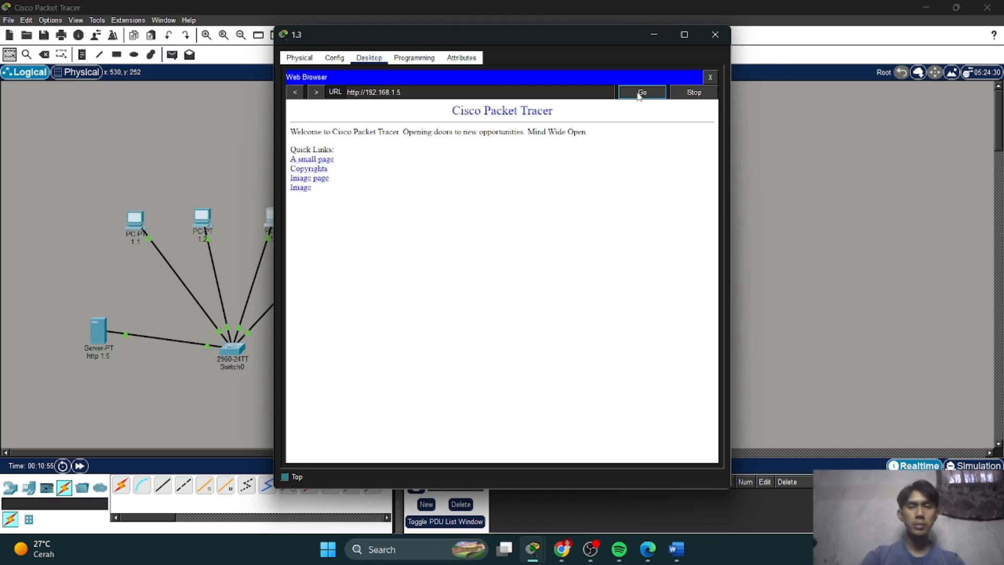
{"action": "left_click", "coordinate": [714, 34]}
Test HTTP access from PC 1.4 by loading 192.168.1.5 in its web browser, and close its window.
{"action": "left_click", "coordinate": [352, 220]}
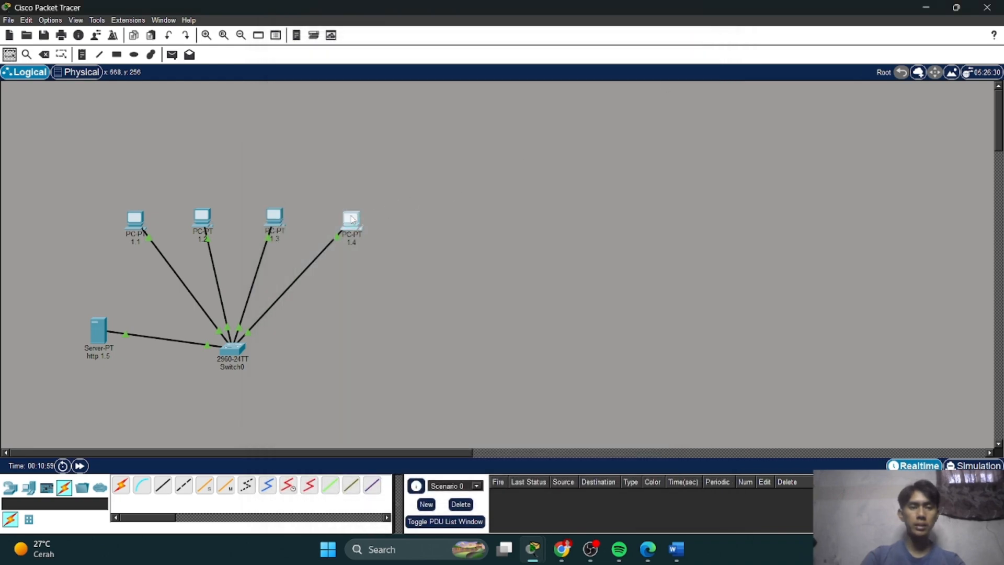
{"action": "left_click", "coordinate": [351, 220]}
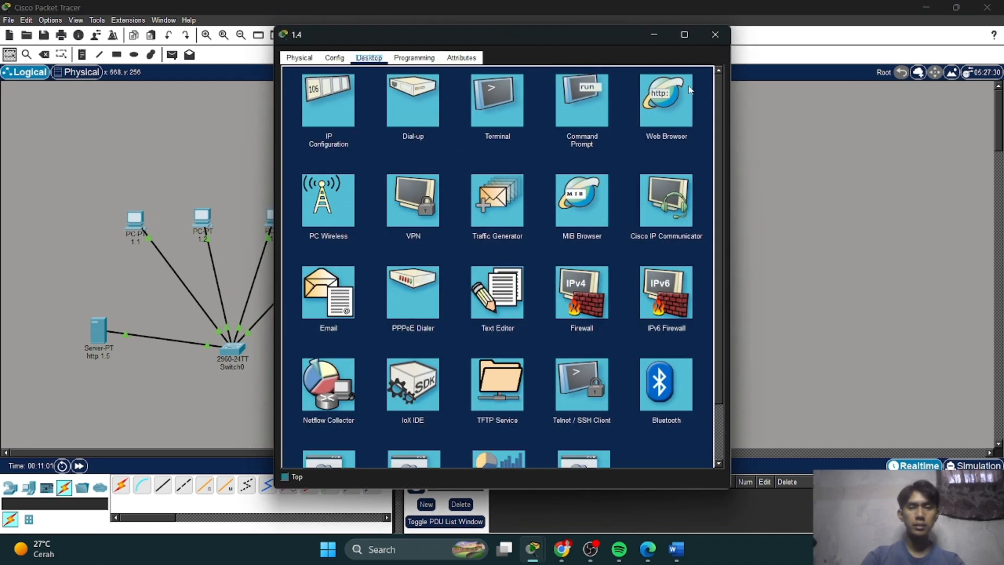
{"action": "left_click", "coordinate": [663, 99]}
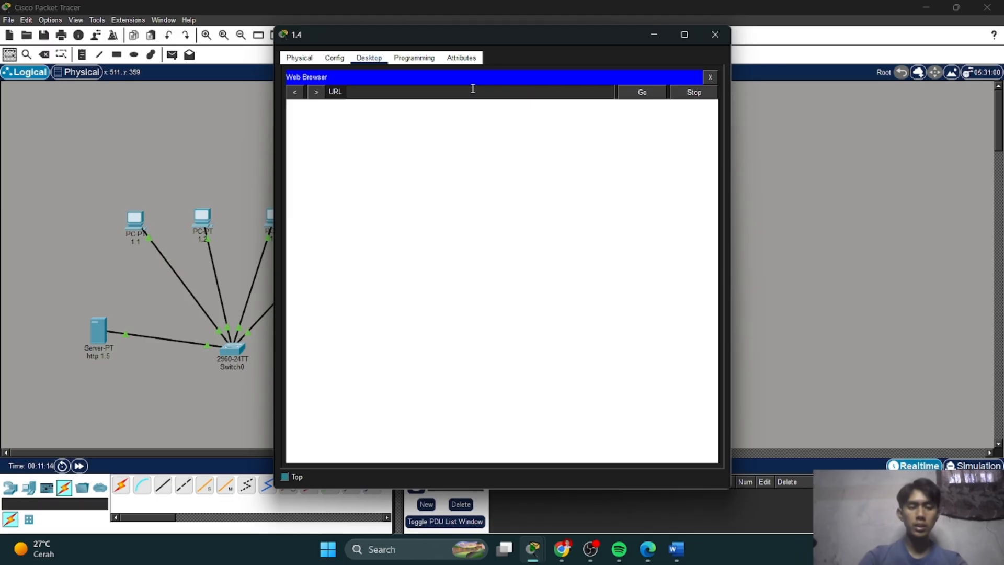
{"action": "type", "text": "192.1"}
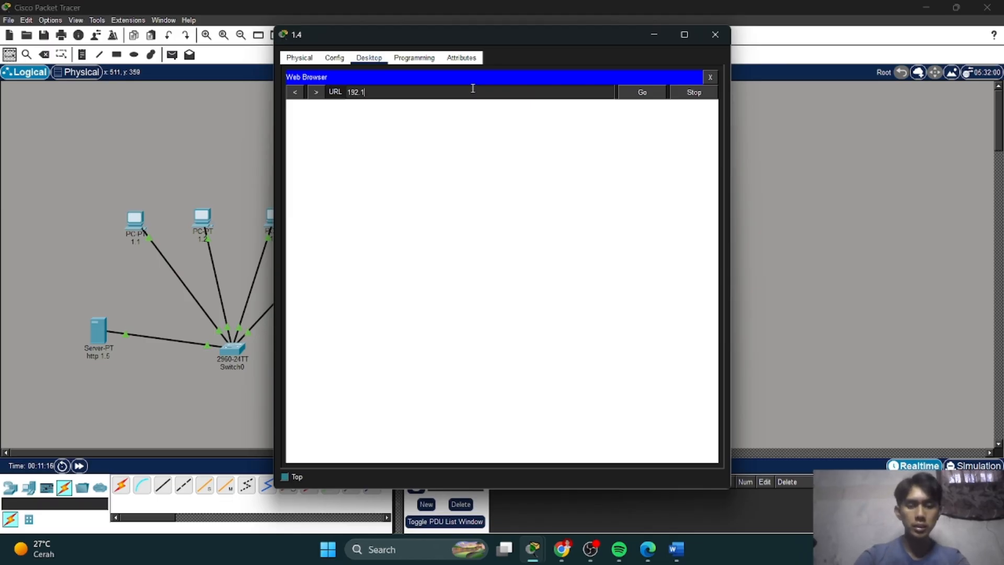
{"action": "type", "text": "68.1.5"}
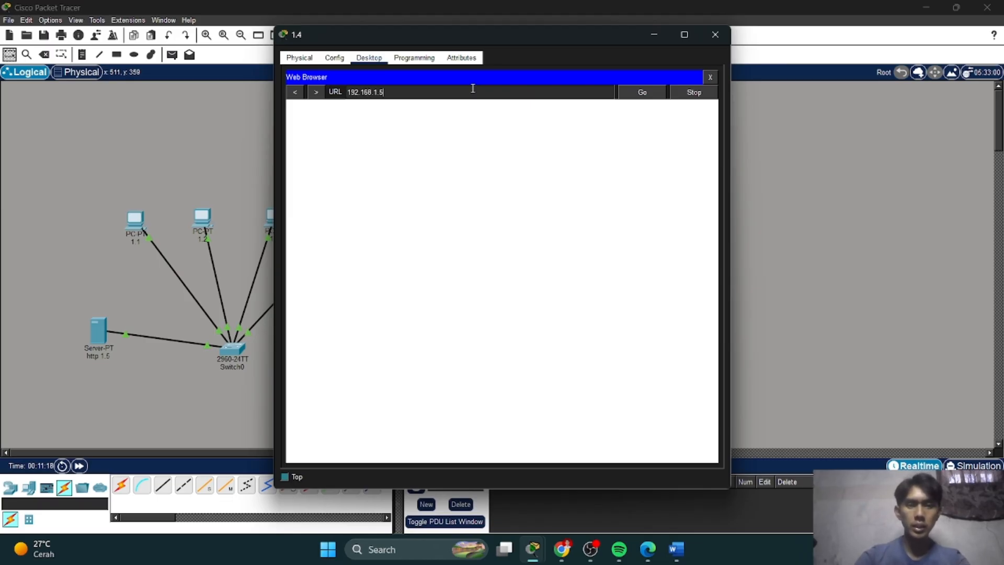
{"action": "left_click", "coordinate": [633, 97]}
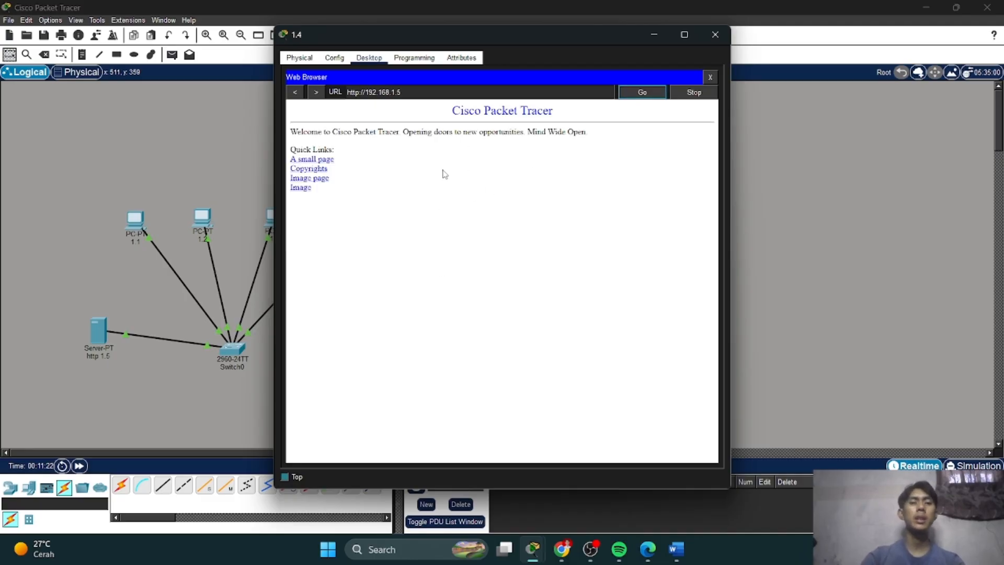
{"action": "left_click", "coordinate": [712, 36]}
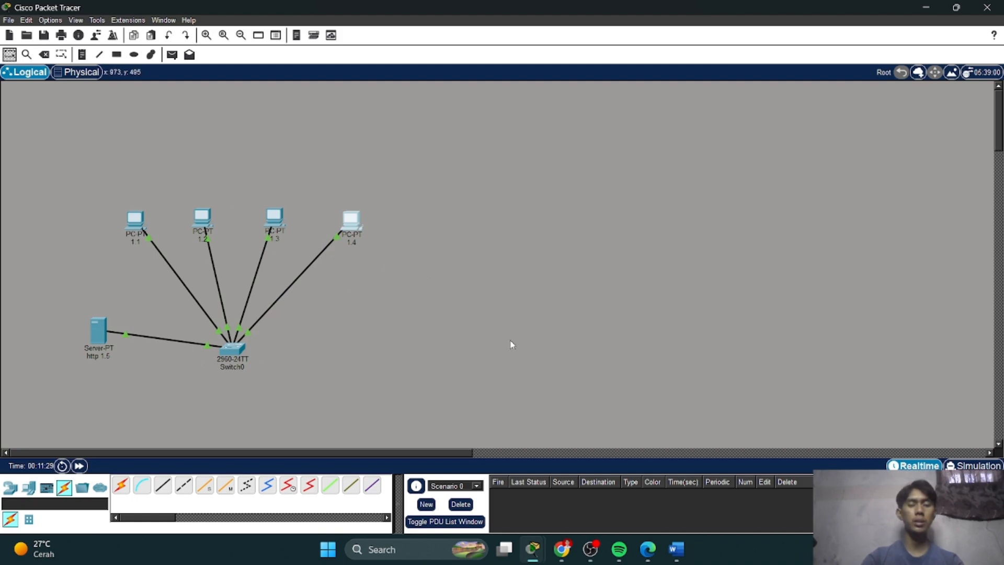
Read the DNS server task in the assignment page in Chrome and return to the Cisco Packet Tracer workspace.
{"action": "left_click", "coordinate": [561, 549]}
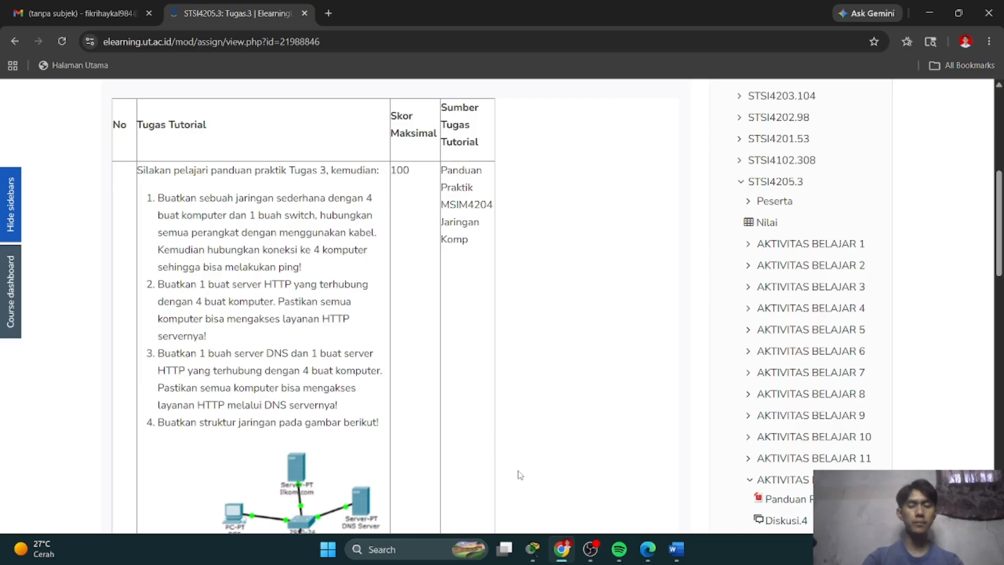
{"action": "mouse_move", "coordinate": [539, 551]}
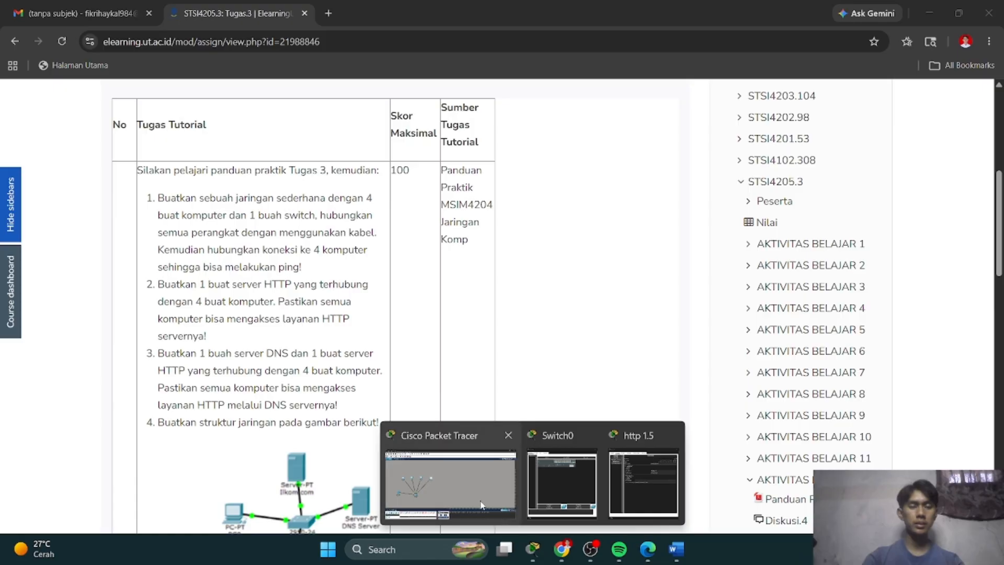
{"action": "left_click", "coordinate": [481, 504]}
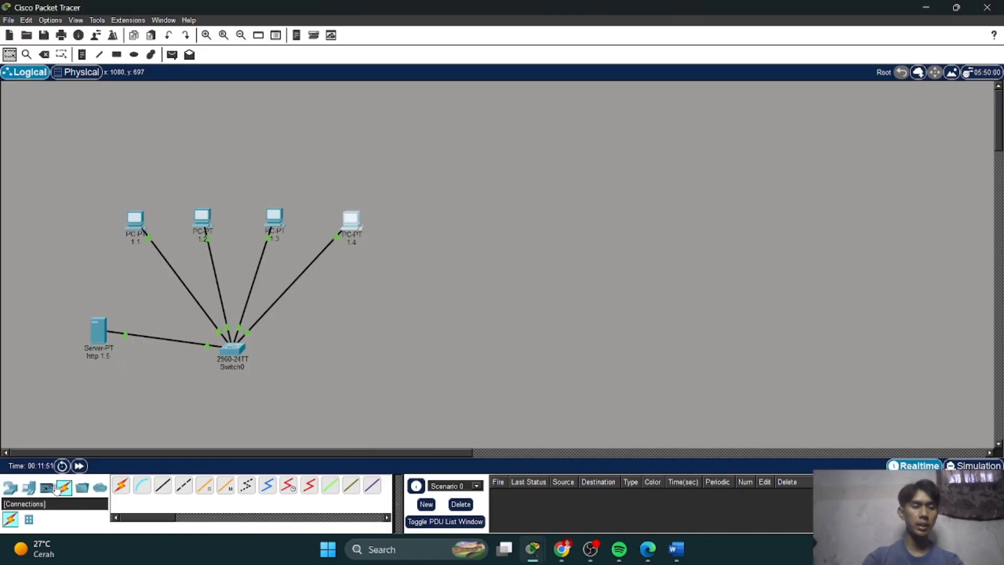
Place a second Server-PT to the right of Switch0, below PC 1.4.
{"action": "left_click", "coordinate": [26, 488]}
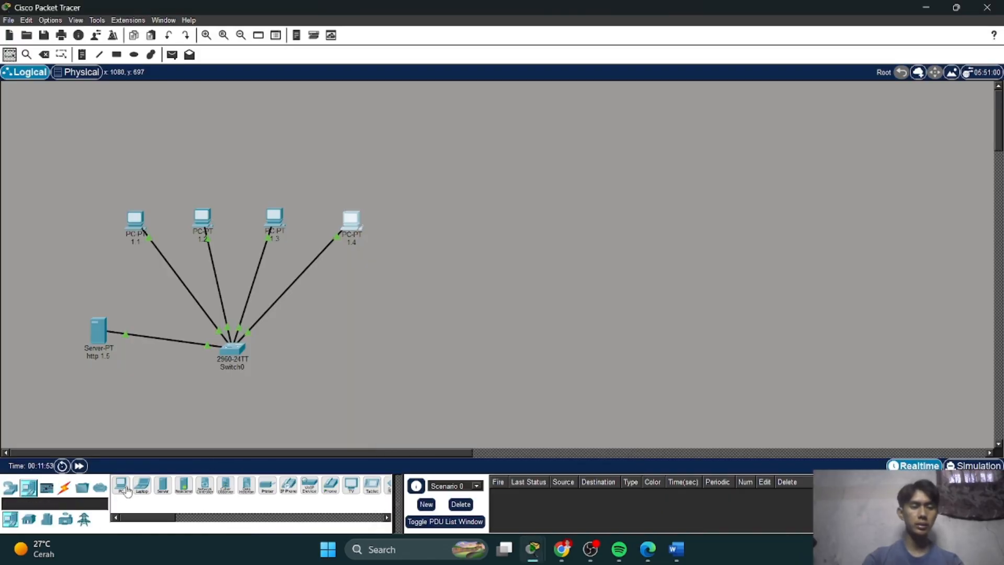
{"action": "left_click", "coordinate": [163, 485]}
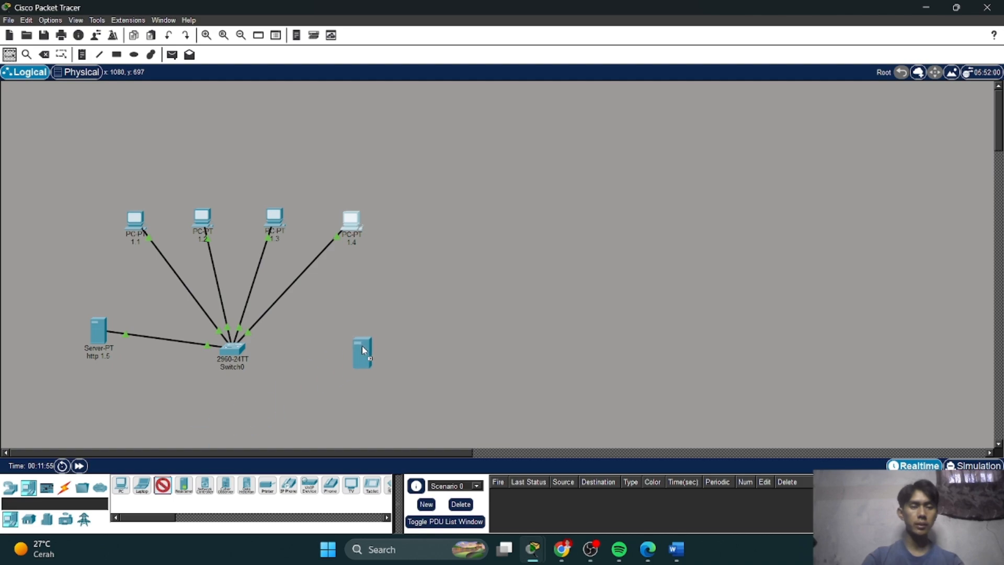
{"action": "left_click", "coordinate": [369, 323]}
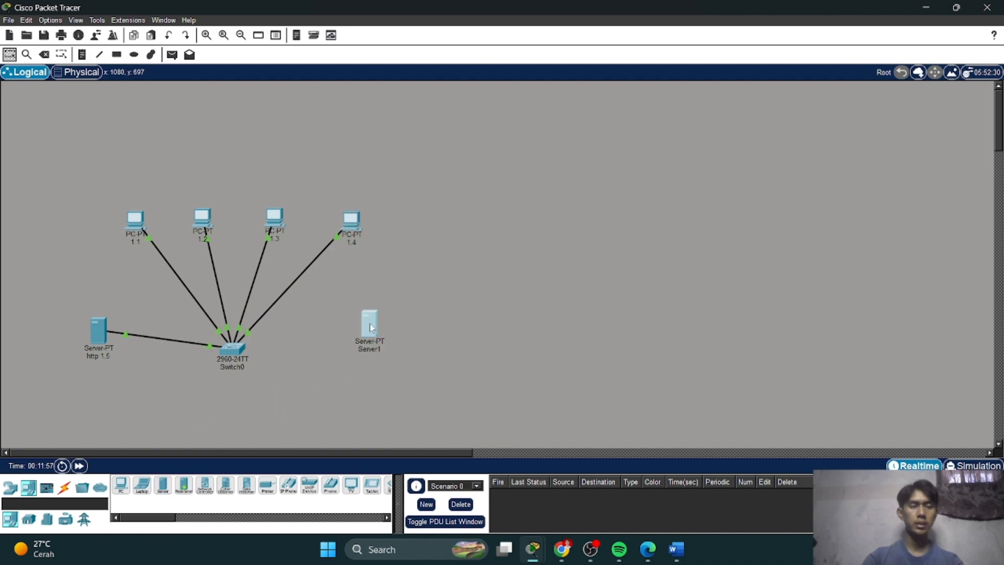
{"action": "left_click", "coordinate": [369, 323]}
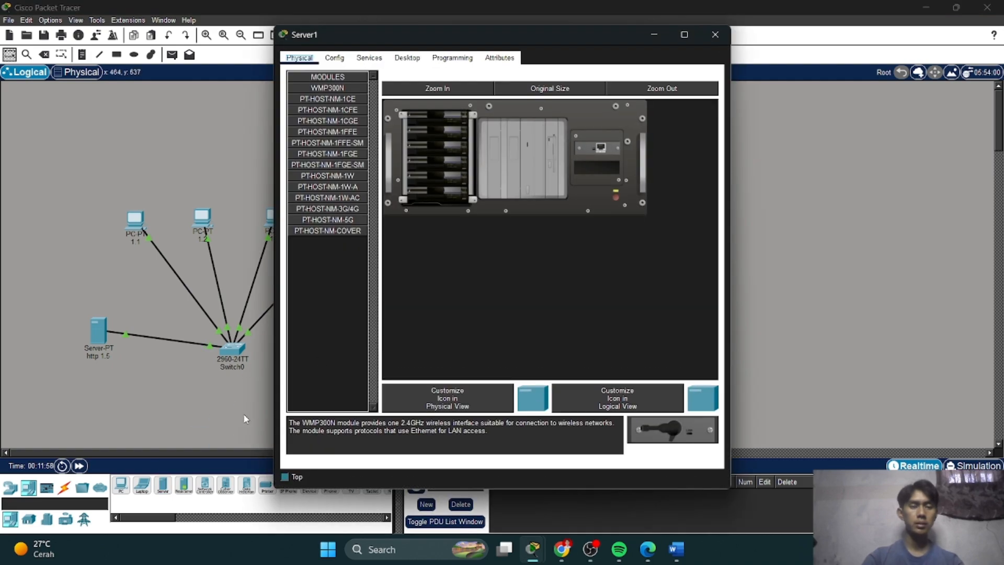
{"action": "left_click", "coordinate": [336, 365]}
Rename the new server's label as "DNS 1.6".
{"action": "left_click", "coordinate": [383, 351]}
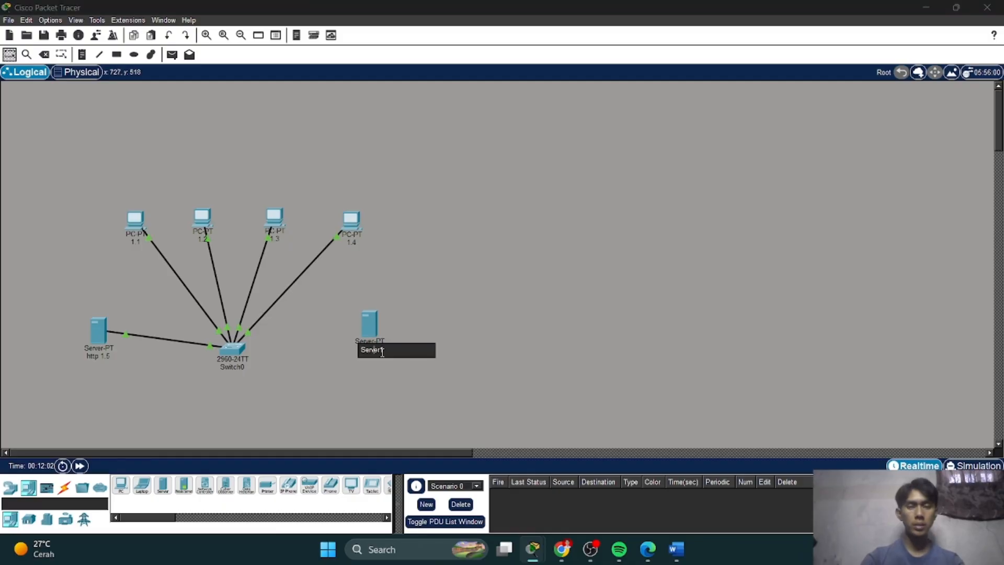
{"action": "key", "text": "BackSpace"}
{"action": "key", "text": "BackSpace"}
{"action": "key", "text": "BackSpace"}
{"action": "key", "text": "BackSpace"}
{"action": "key", "text": "BackSpace"}
{"action": "key", "text": "BackSpace"}
{"action": "key", "text": "BackSpace"}
{"action": "type", "text": "N"}
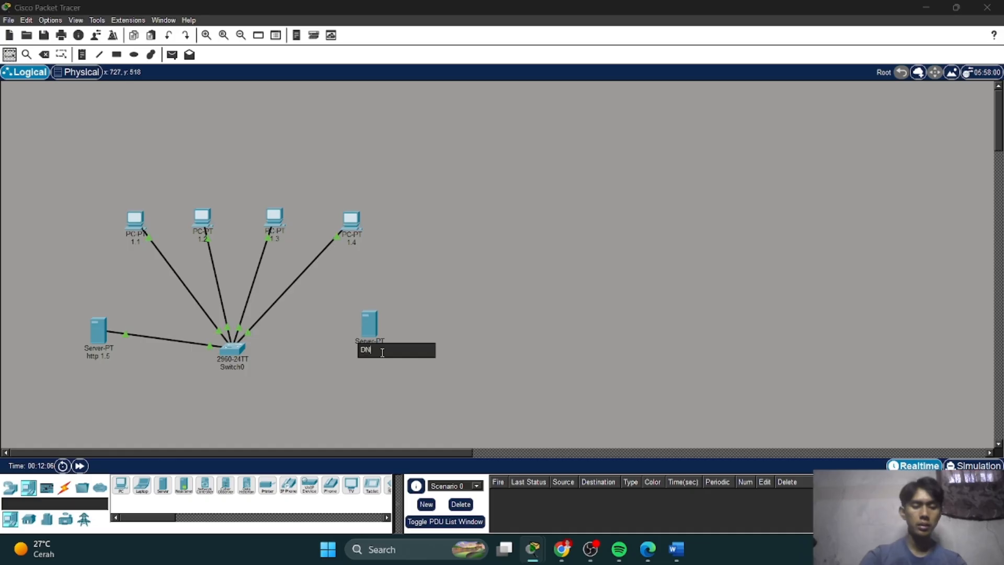
{"action": "type", "text": "S 1"}
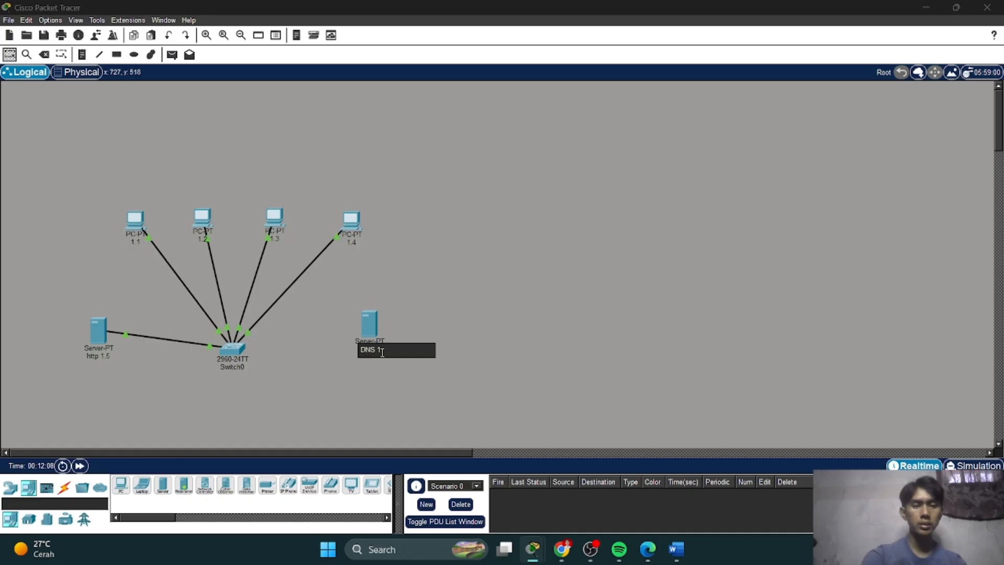
{"action": "type", "text": ".6"}
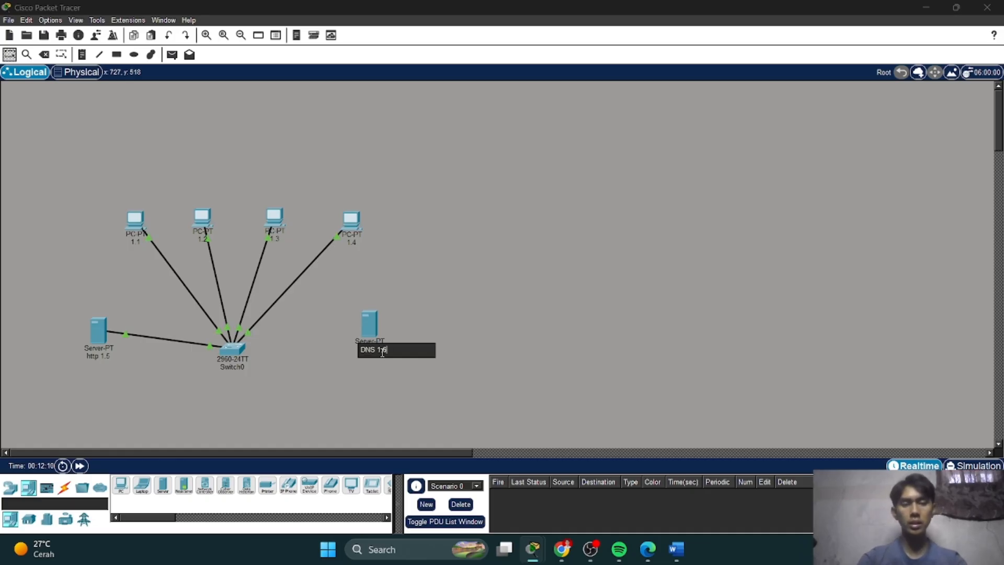
{"action": "left_click", "coordinate": [472, 274]}
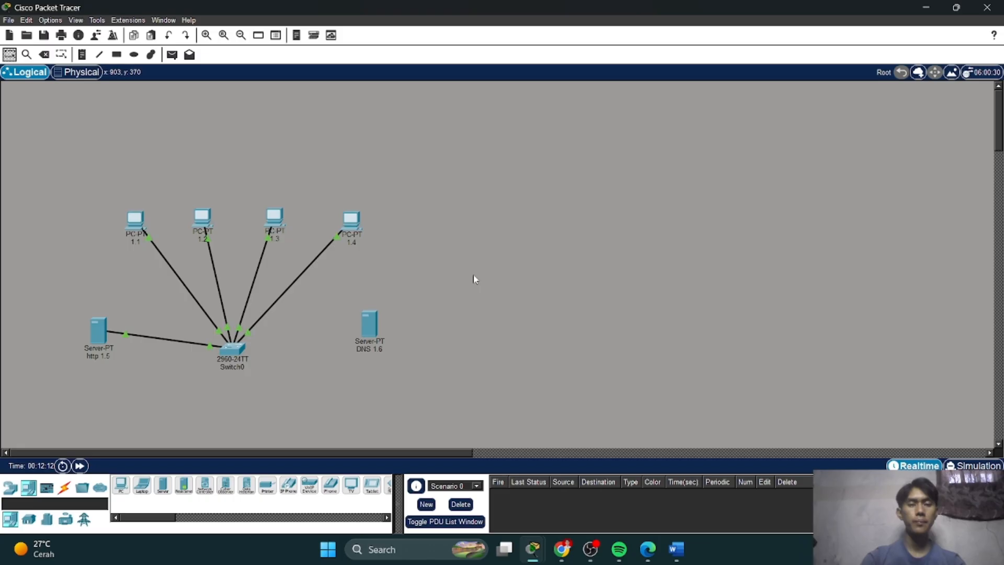
Connect the DNS 1.6 server to Switch0 with an automatically chosen cable.
{"action": "left_click", "coordinate": [64, 488]}
{"action": "left_click", "coordinate": [120, 485]}
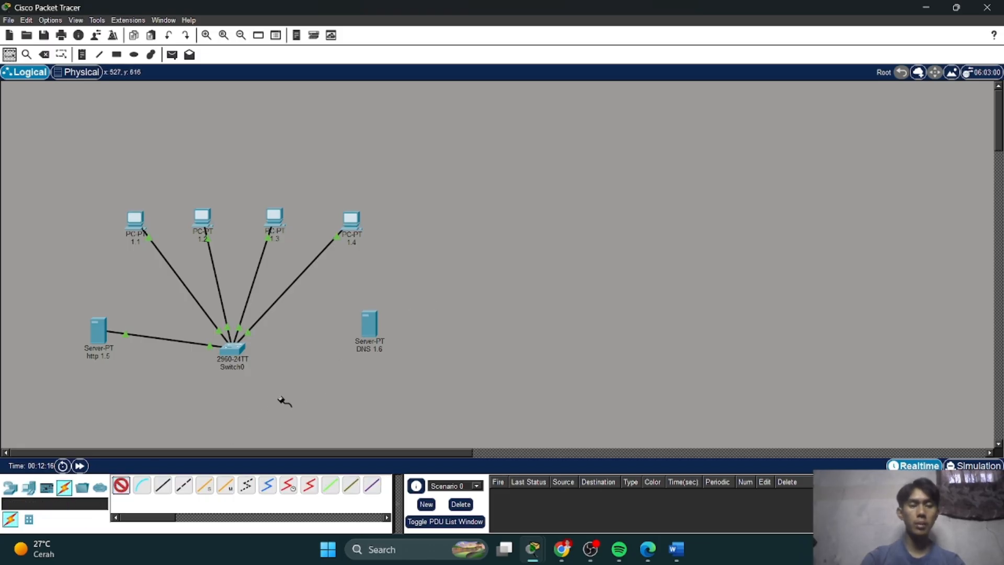
{"action": "left_click", "coordinate": [369, 325]}
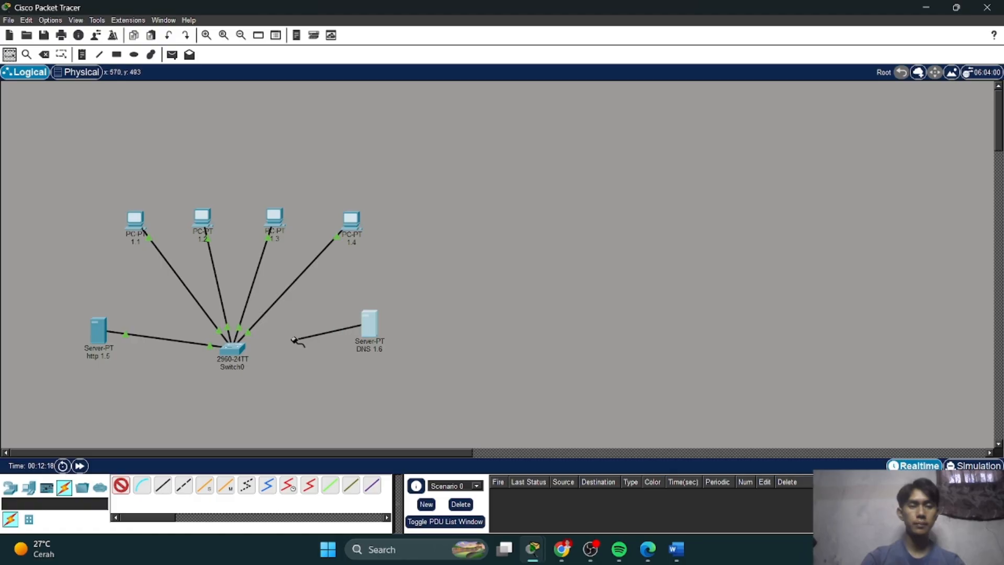
{"action": "left_click", "coordinate": [240, 355]}
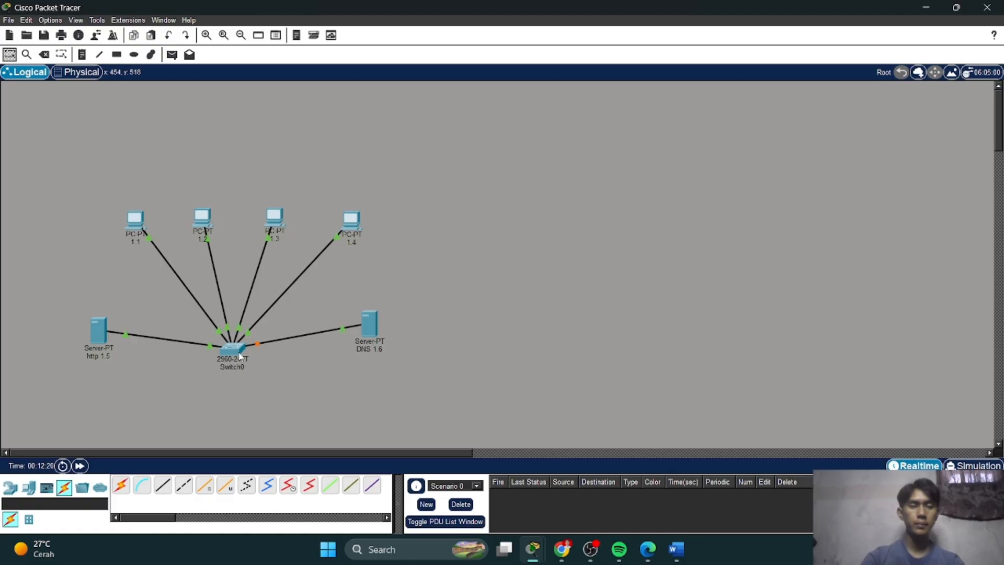
Set the static IPv4 address of the DNS 1.6 server's FastEthernet0 interface to 192.168.1.6.
{"action": "left_click", "coordinate": [368, 329]}
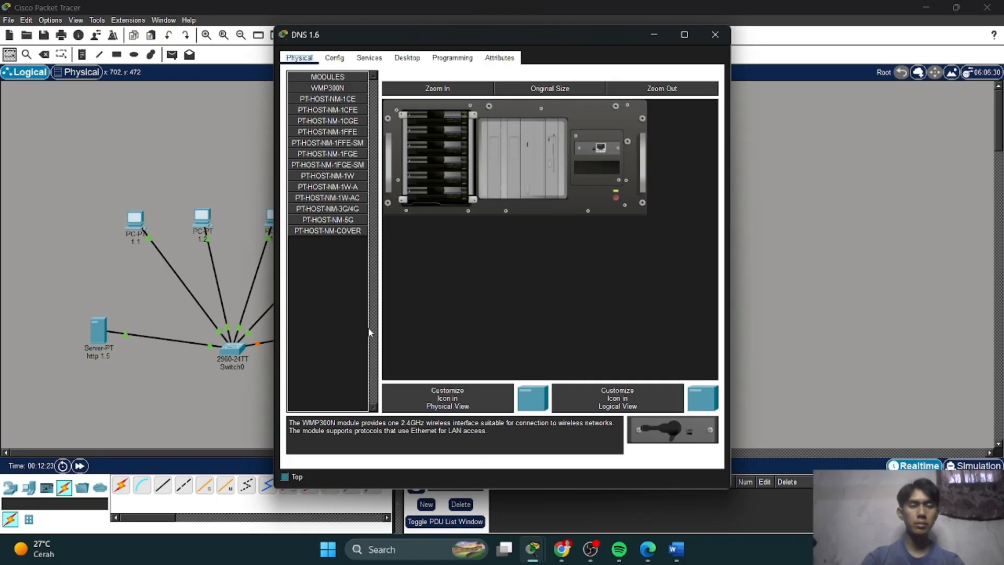
{"action": "left_click", "coordinate": [334, 61]}
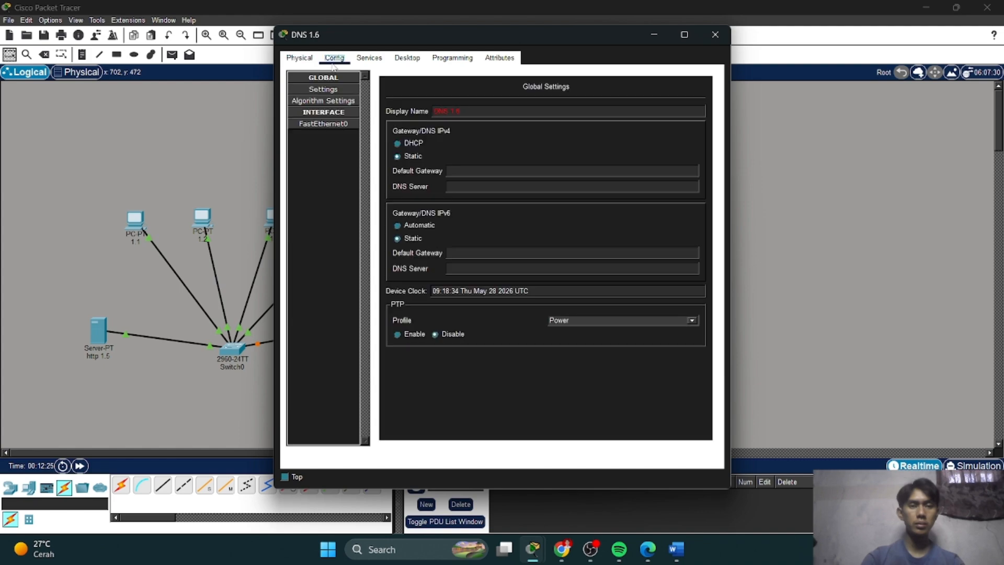
{"action": "left_click", "coordinate": [334, 125]}
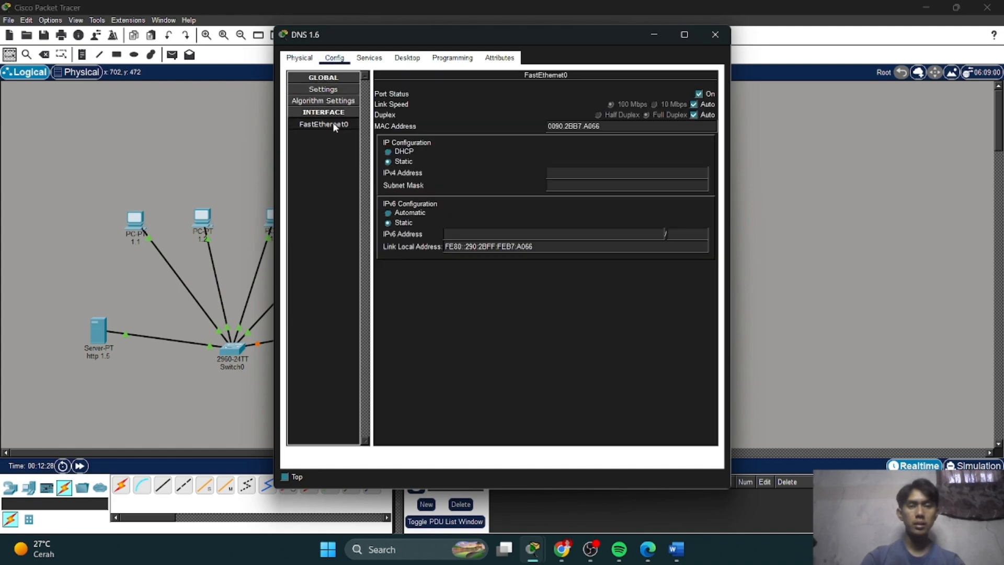
{"action": "left_click", "coordinate": [628, 172]}
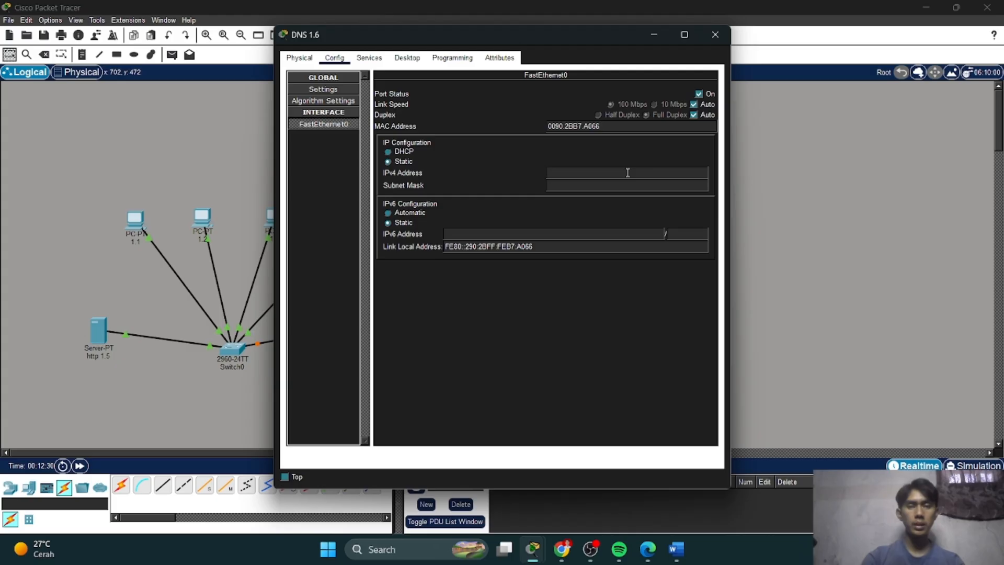
{"action": "type", "text": "192"}
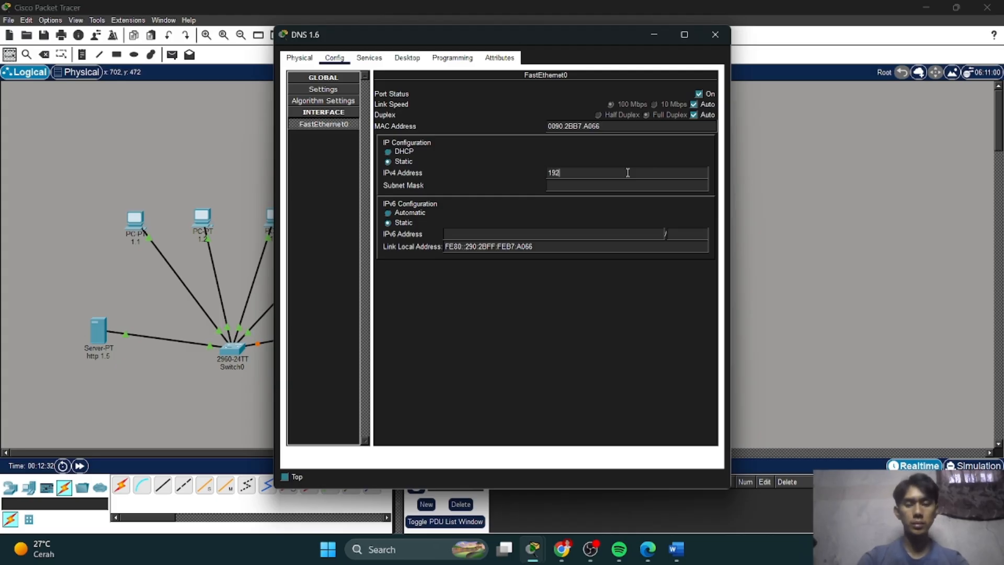
{"action": "type", "text": ".168"}
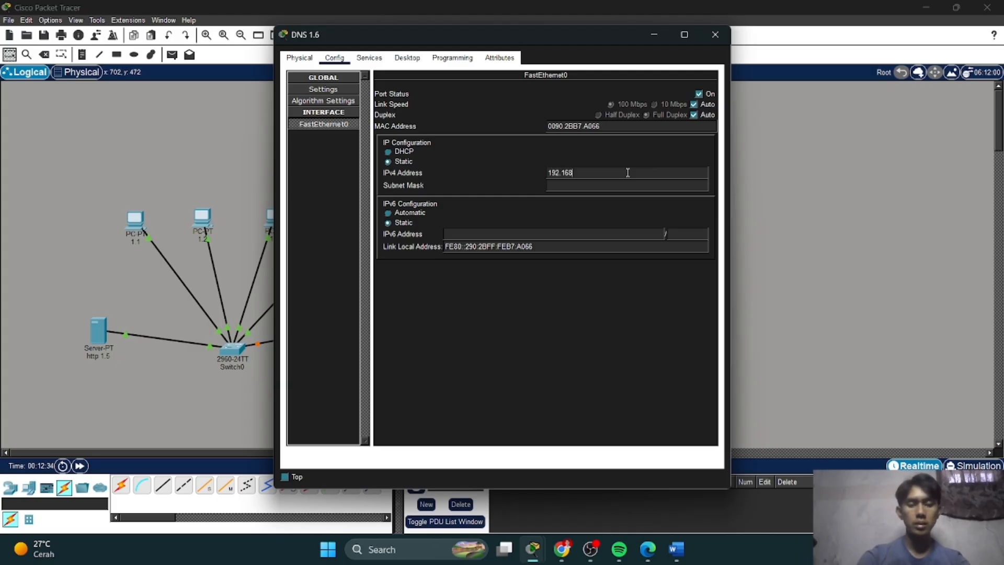
{"action": "type", "text": ".1.6"}
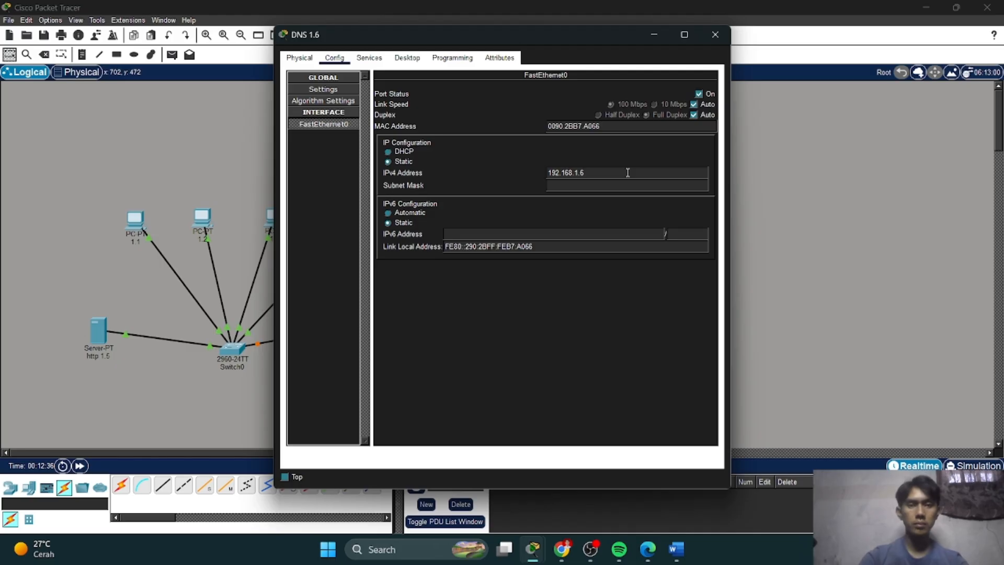
Turn on the DNS service on DNS 1.6, add an A Record mapping tugas.com to 192.168.1.6, and close the server's window.
{"action": "left_click", "coordinate": [381, 59]}
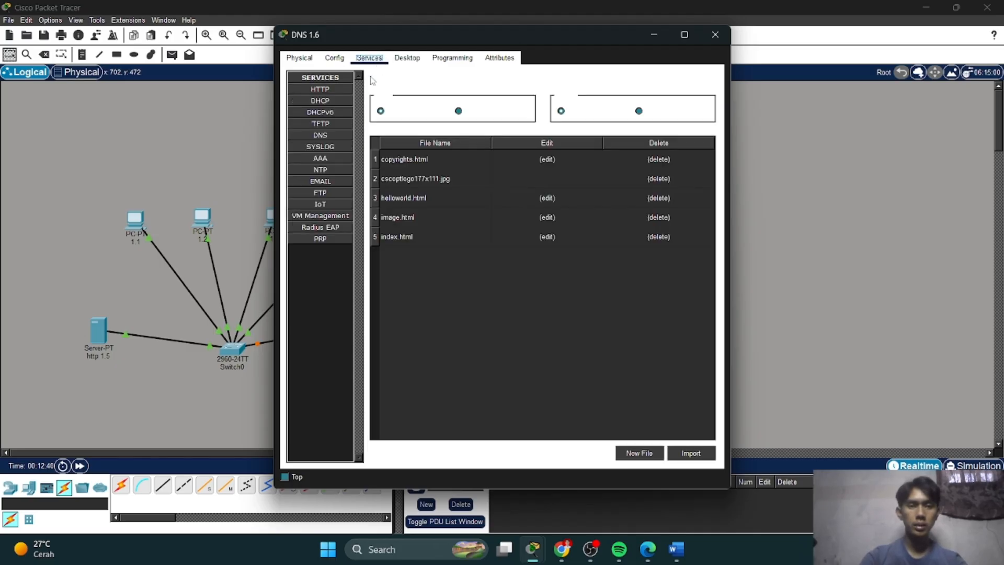
{"action": "left_click", "coordinate": [334, 137]}
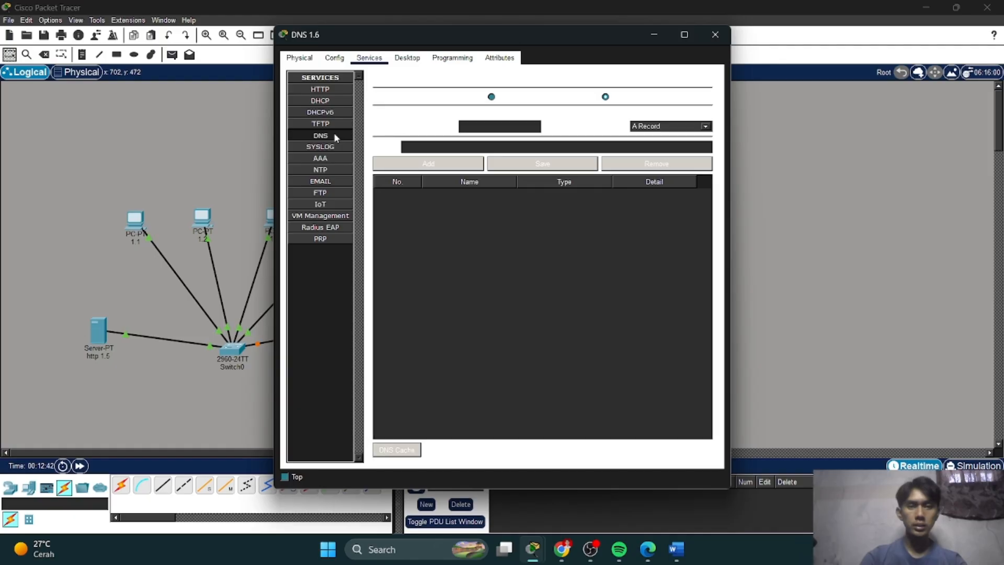
{"action": "left_click", "coordinate": [491, 97]}
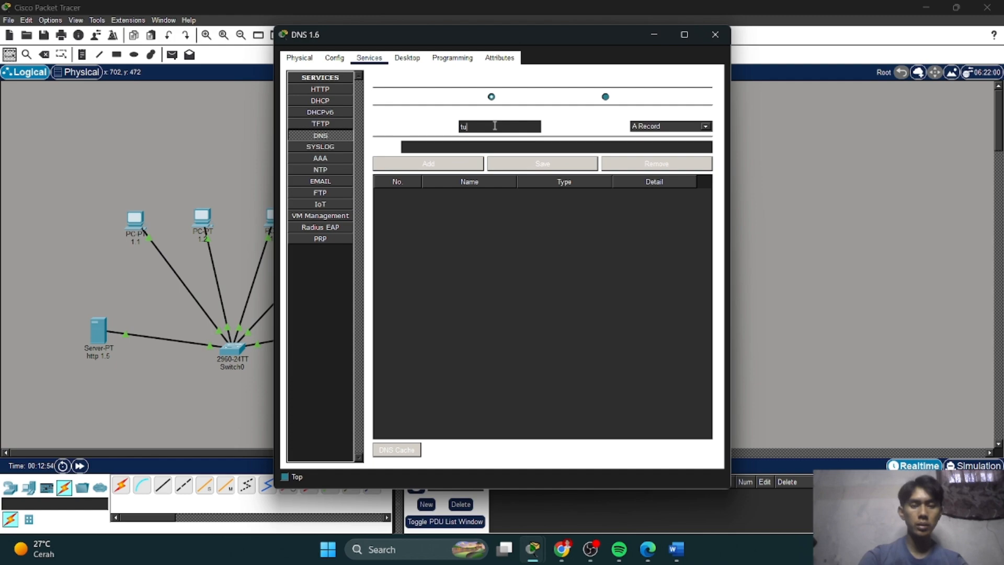
{"action": "type", "text": "gas.com"}
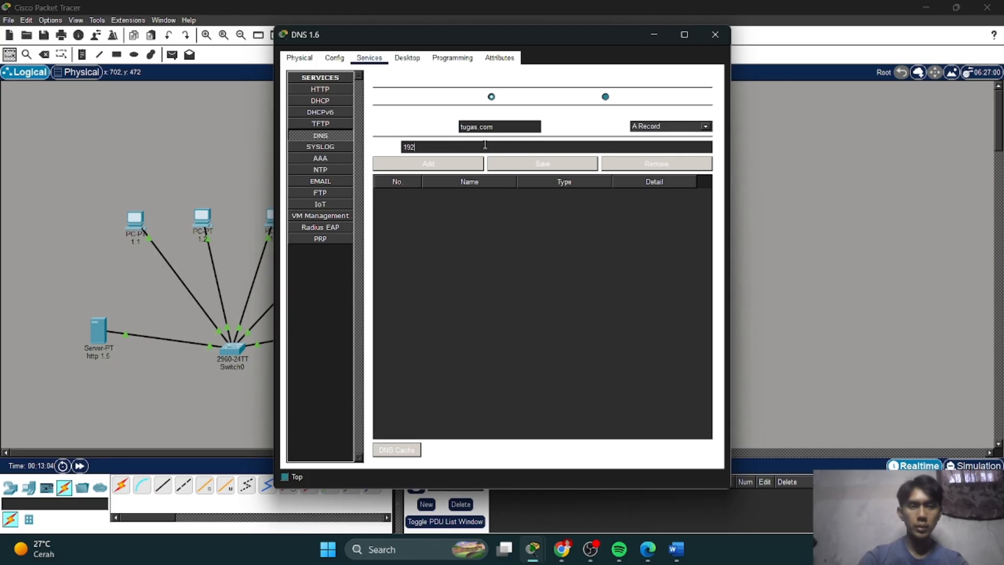
{"action": "left_click", "coordinate": [485, 144]}
{"action": "type", "text": "192.1"}
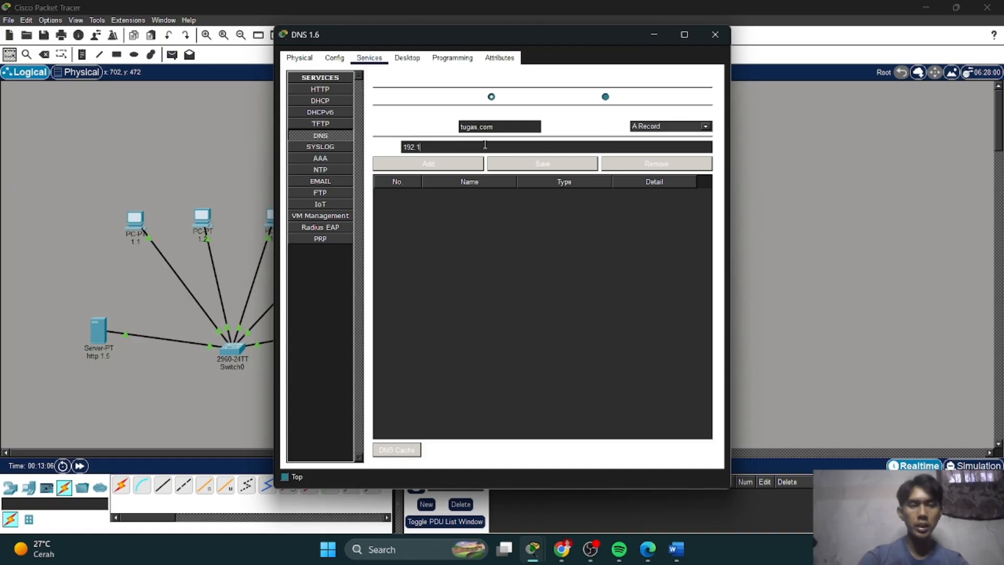
{"action": "type", "text": "68.1.6"}
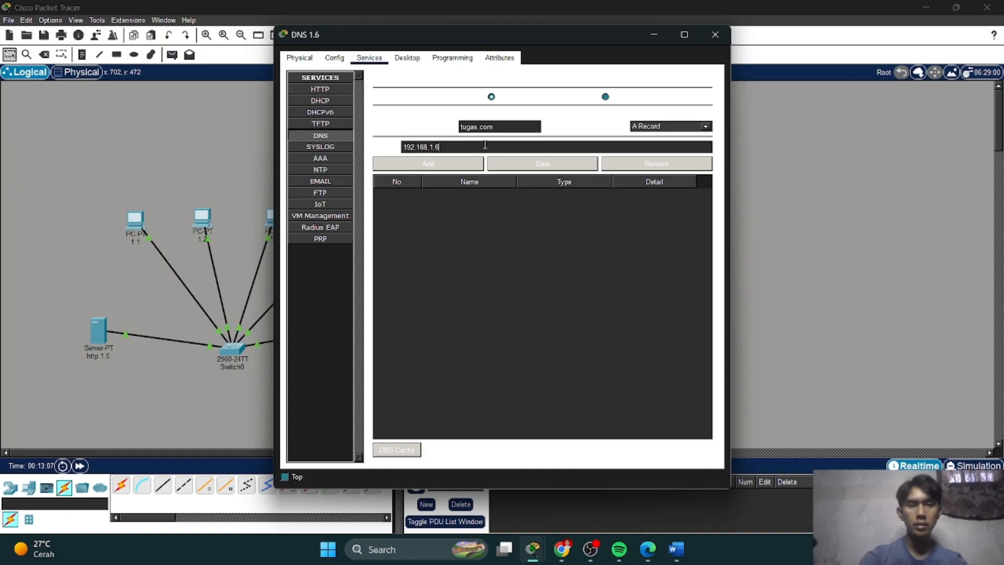
{"action": "left_click", "coordinate": [460, 163]}
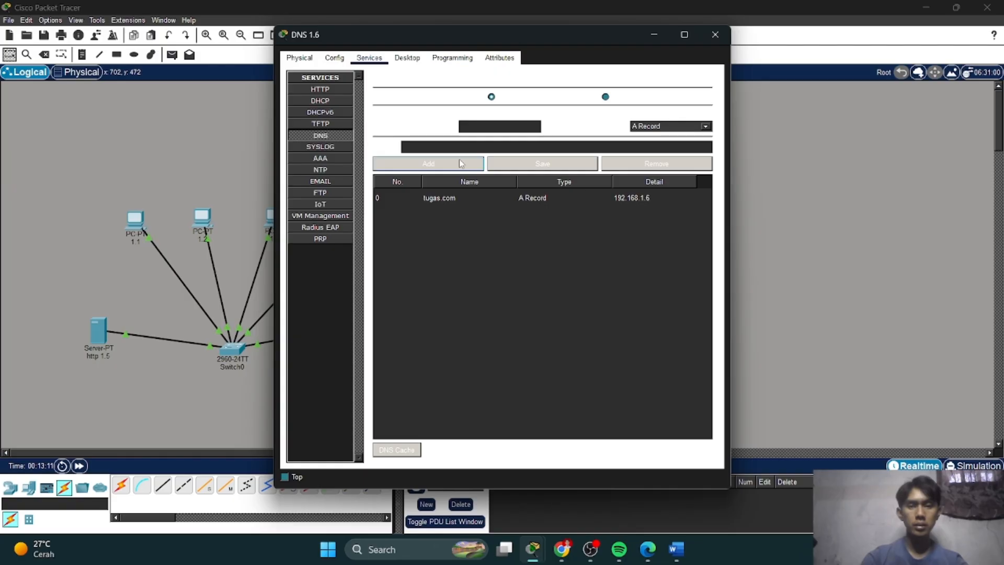
{"action": "left_click", "coordinate": [771, 181]}
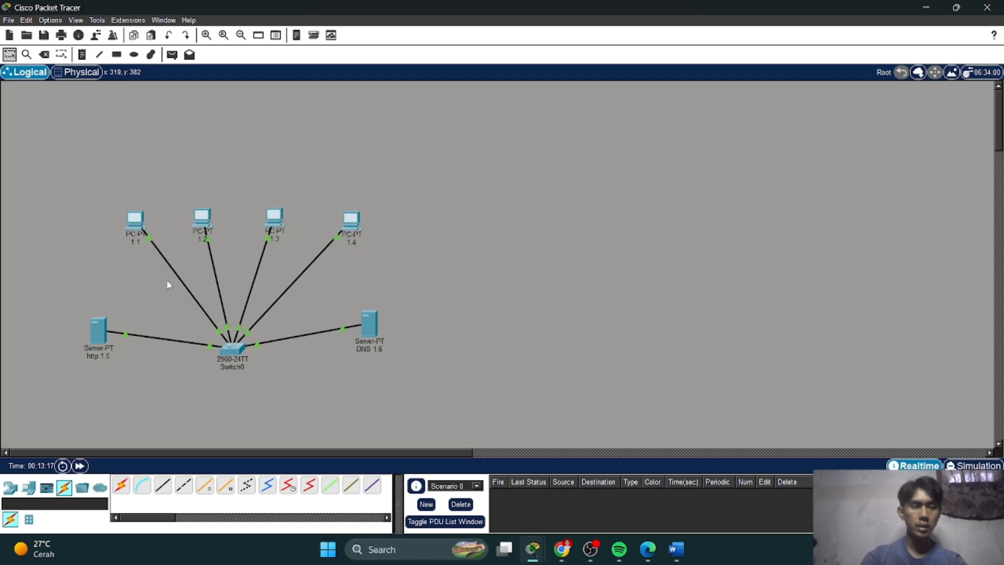
Load tugas.com in the web browser of PC 1.1 to test DNS access, and close the PC's window.
{"action": "left_click", "coordinate": [135, 227]}
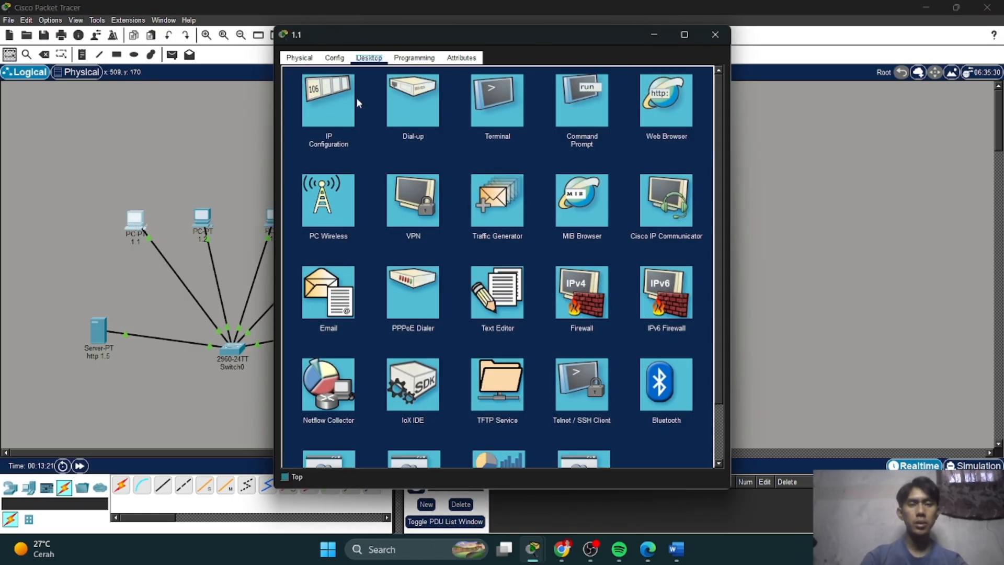
{"action": "left_click", "coordinate": [651, 104]}
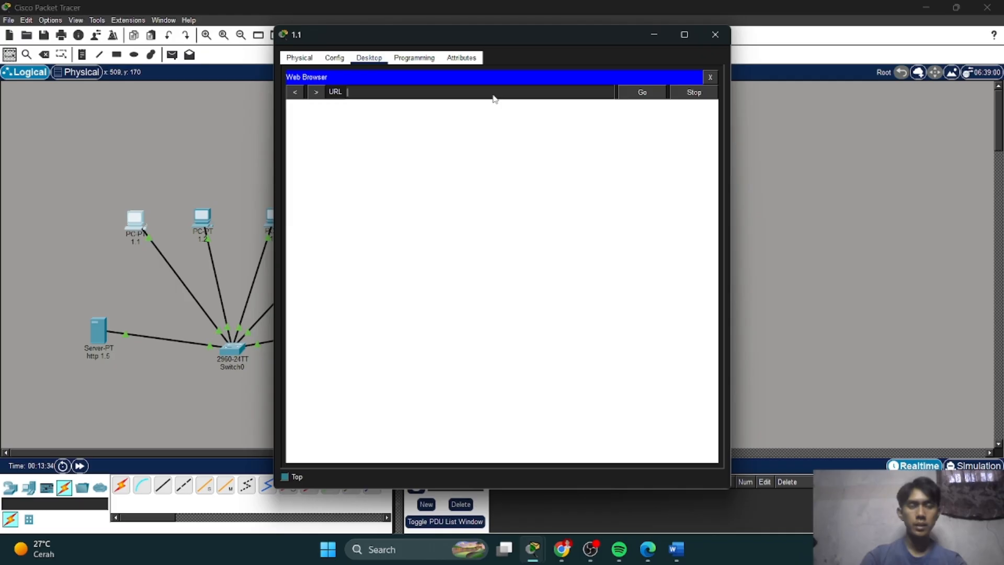
{"action": "type", "text": "tugas"}
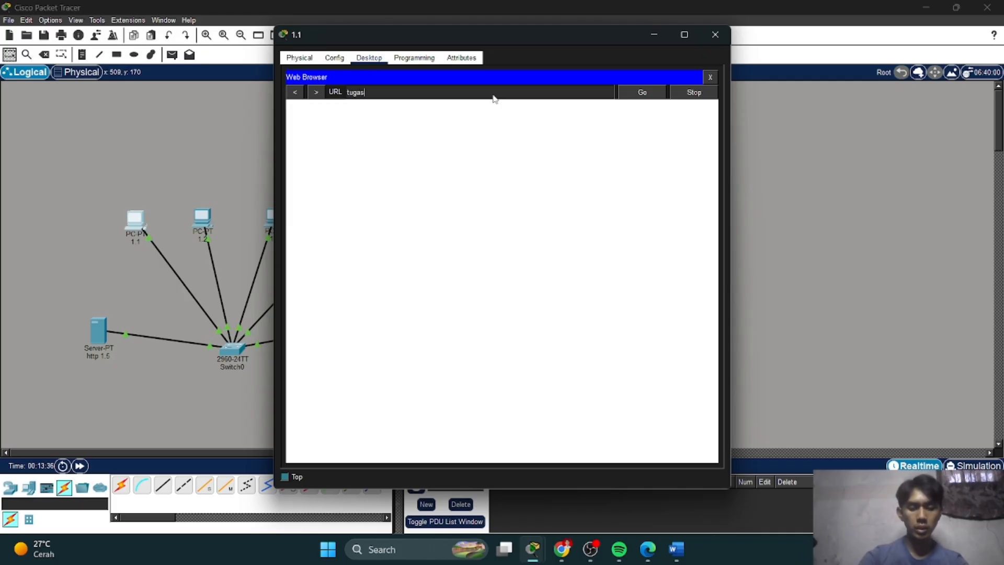
{"action": "type", "text": ".com"}
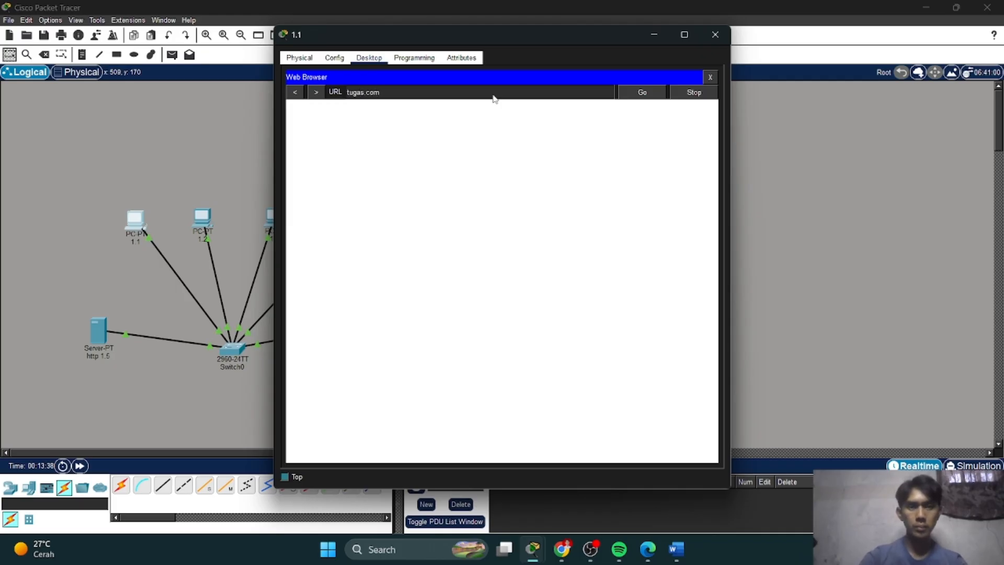
{"action": "left_click", "coordinate": [641, 96]}
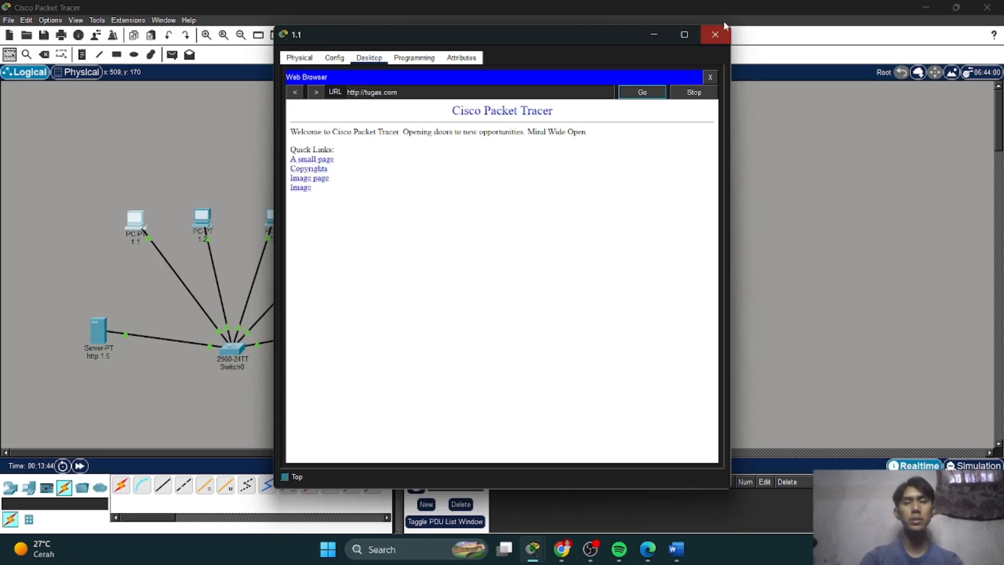
{"action": "left_click", "coordinate": [716, 34]}
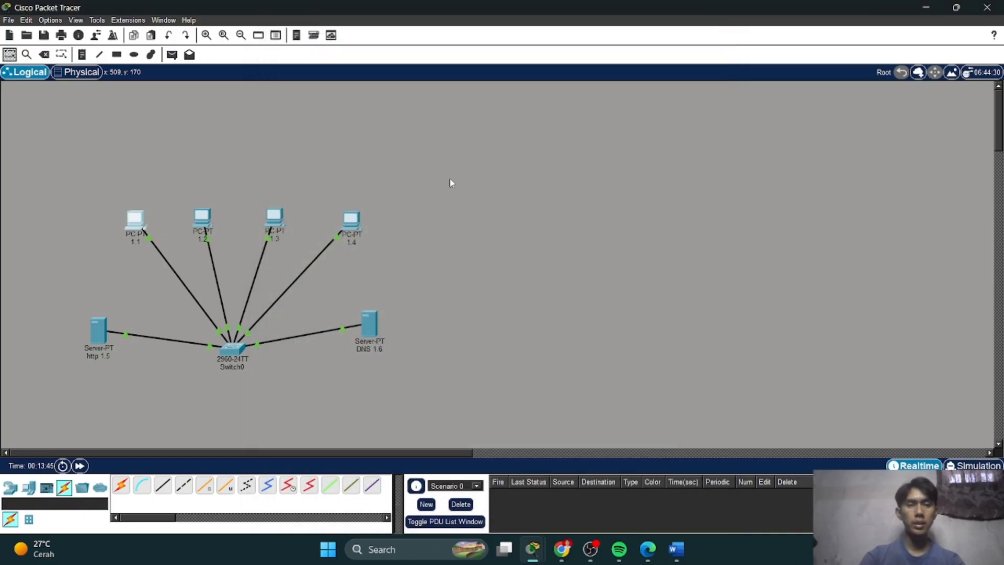
Load tugas.com in the web browser of PC 1.2 to test DNS access, and close the PC's window.
{"action": "left_click", "coordinate": [202, 218]}
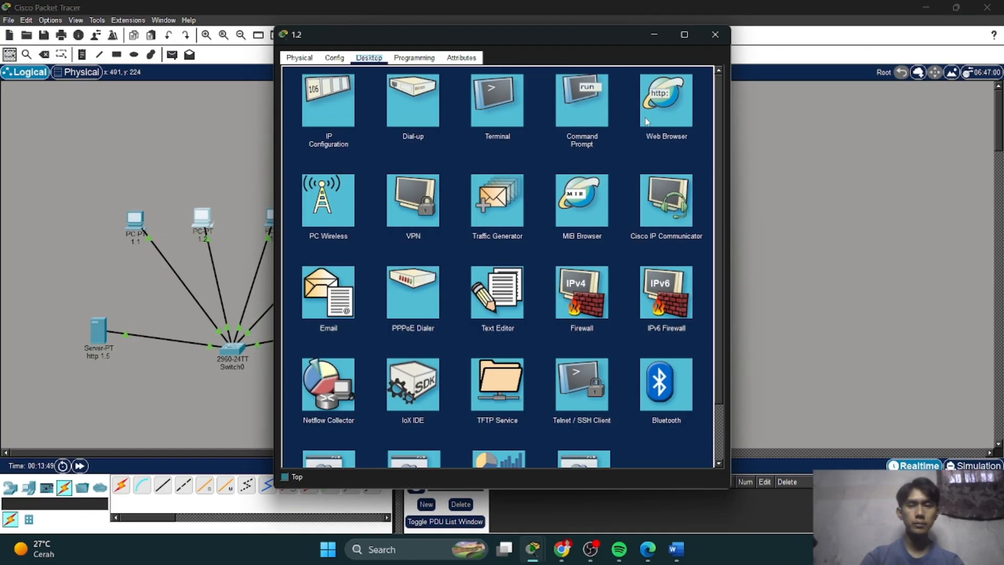
{"action": "left_click", "coordinate": [650, 125]}
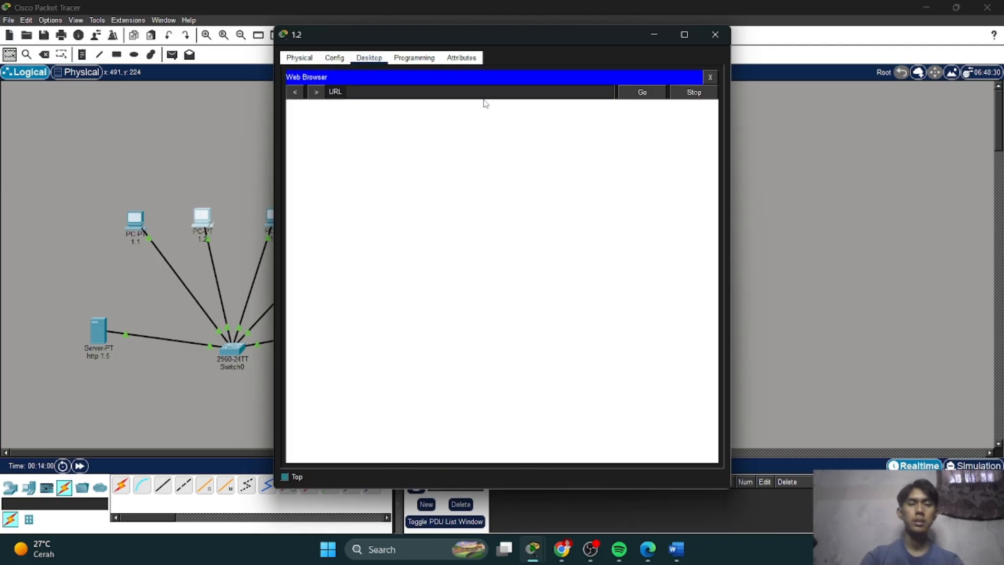
{"action": "type", "text": "tu"}
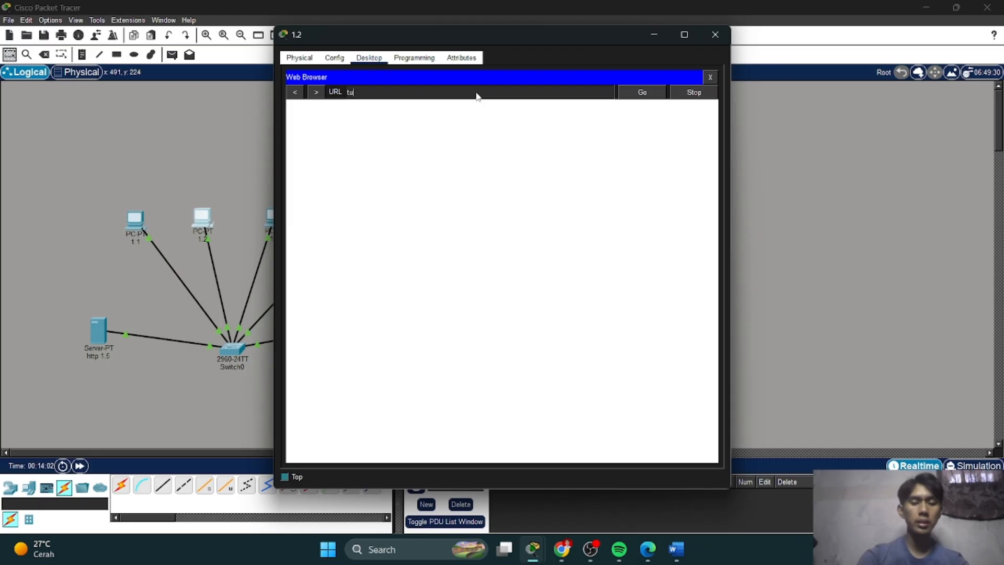
{"action": "type", "text": "gas.co"}
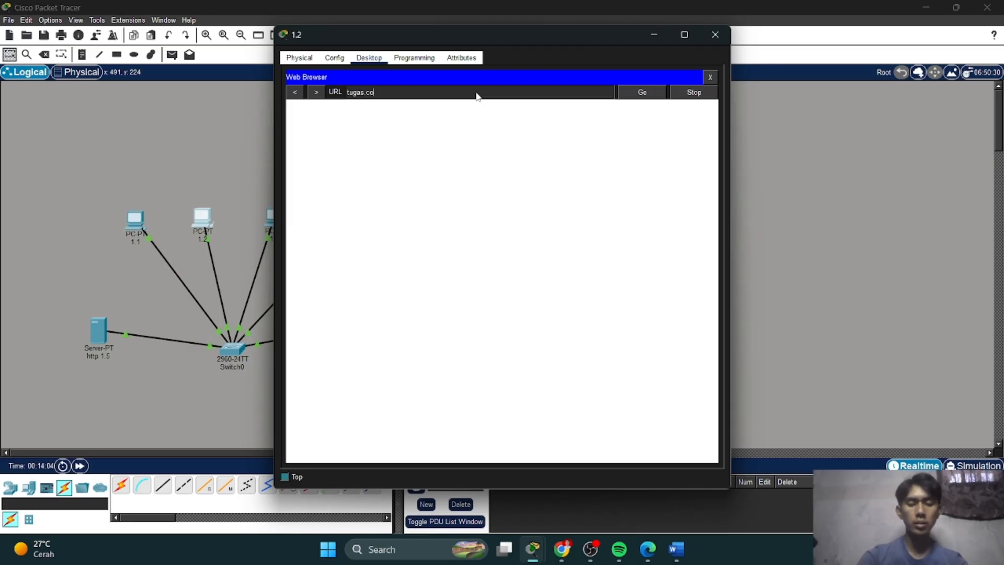
{"action": "type", "text": "m"}
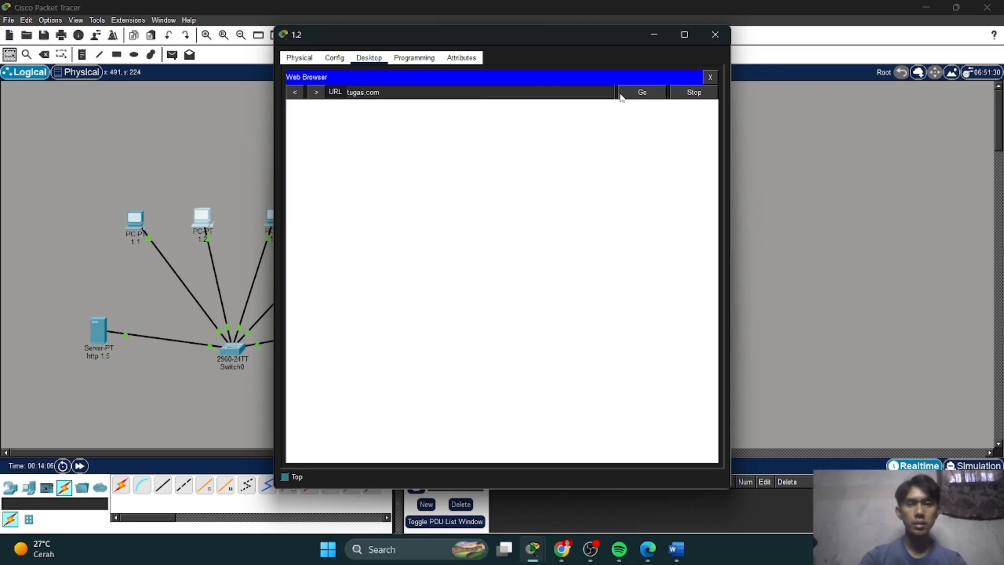
{"action": "left_click", "coordinate": [642, 93]}
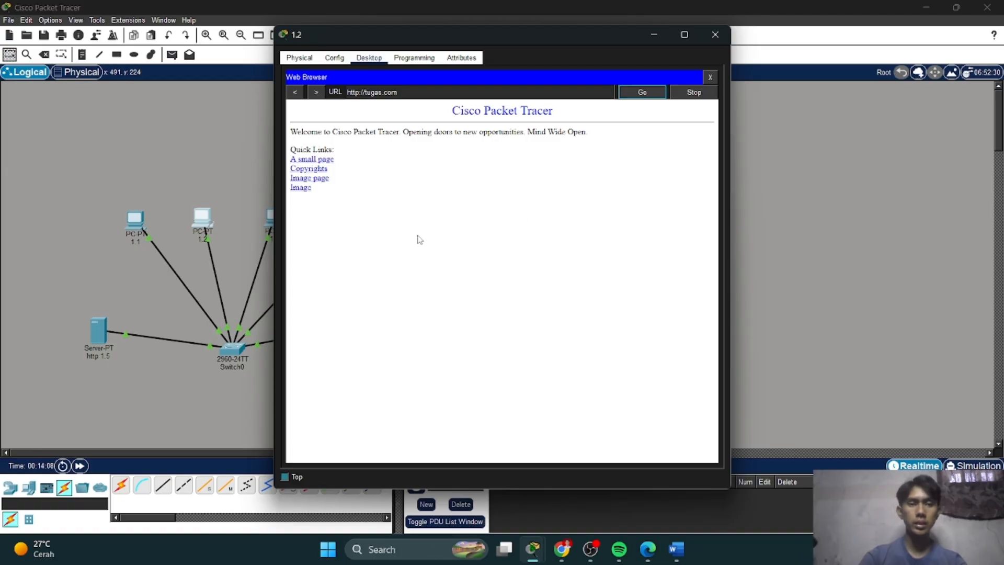
{"action": "left_click", "coordinate": [715, 40]}
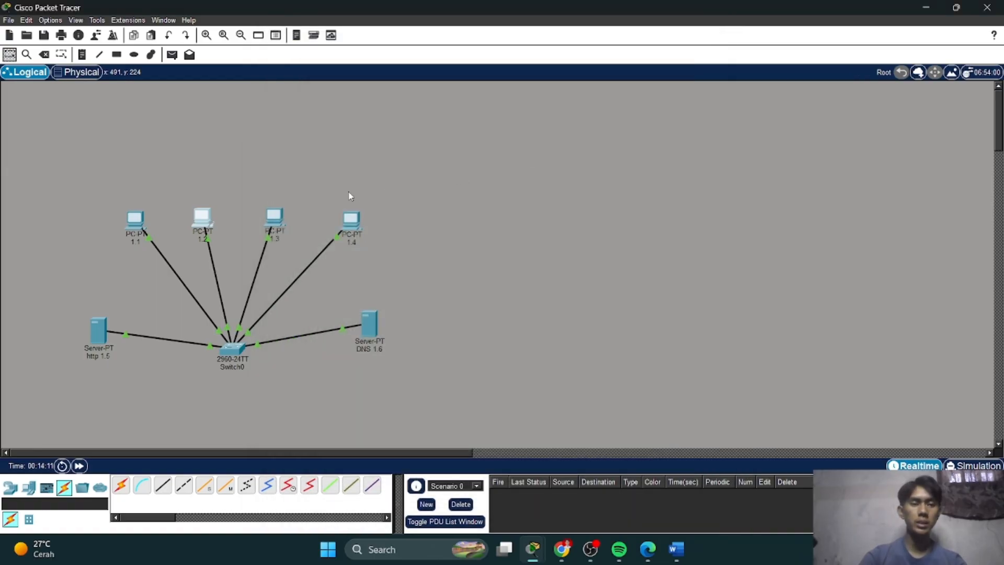
Load tugas.com in the web browser of PC 1.3 to test DNS access, and close the PC's window.
{"action": "left_click", "coordinate": [278, 220]}
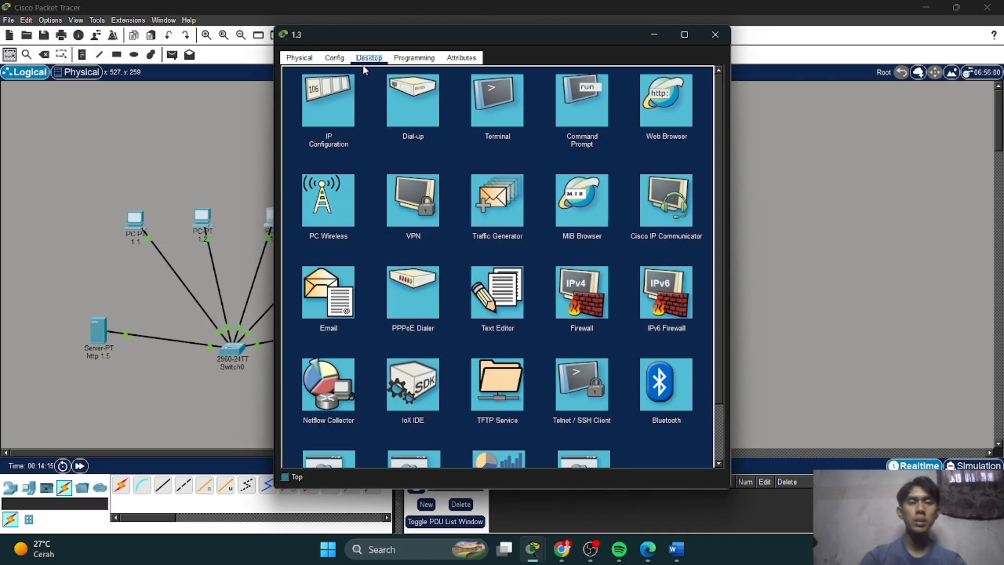
{"action": "left_click", "coordinate": [647, 103]}
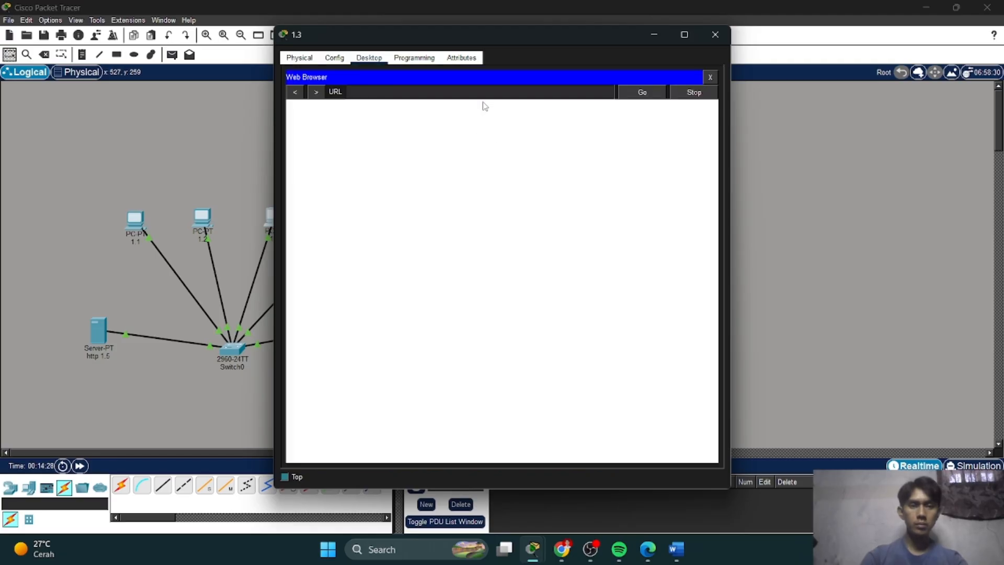
{"action": "left_click", "coordinate": [491, 94]}
{"action": "type", "text": "t"}
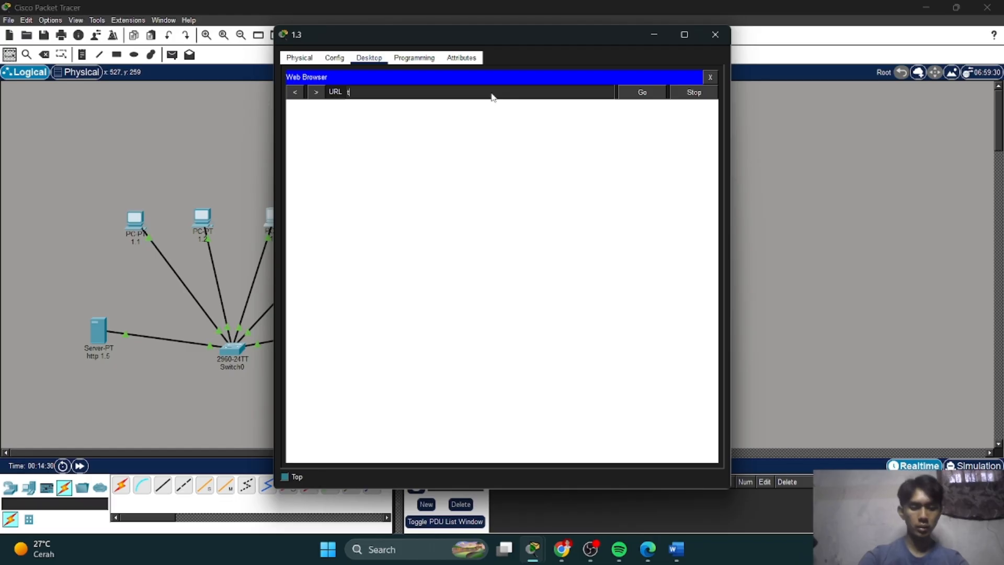
{"action": "type", "text": "ugas.com"}
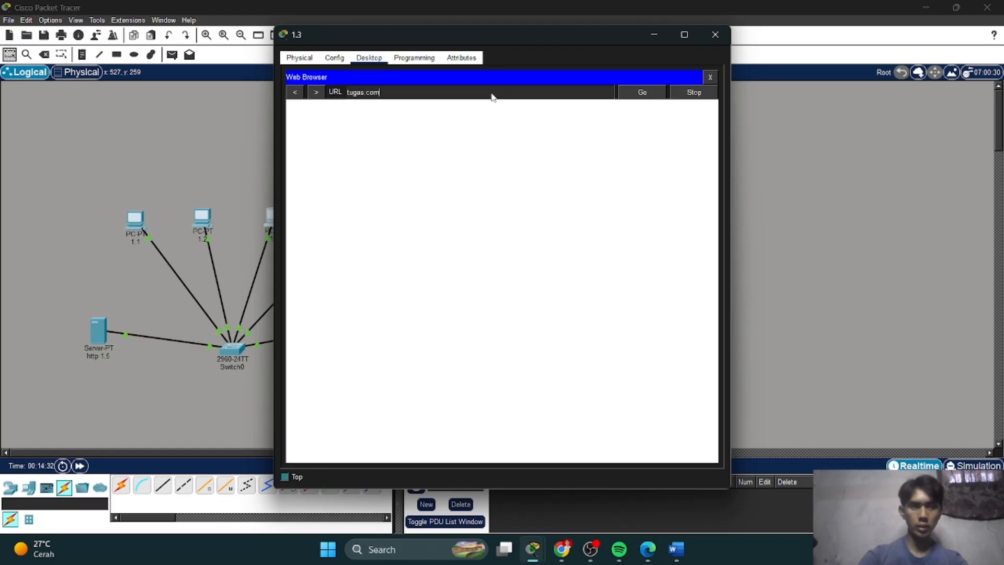
{"action": "left_click", "coordinate": [627, 95]}
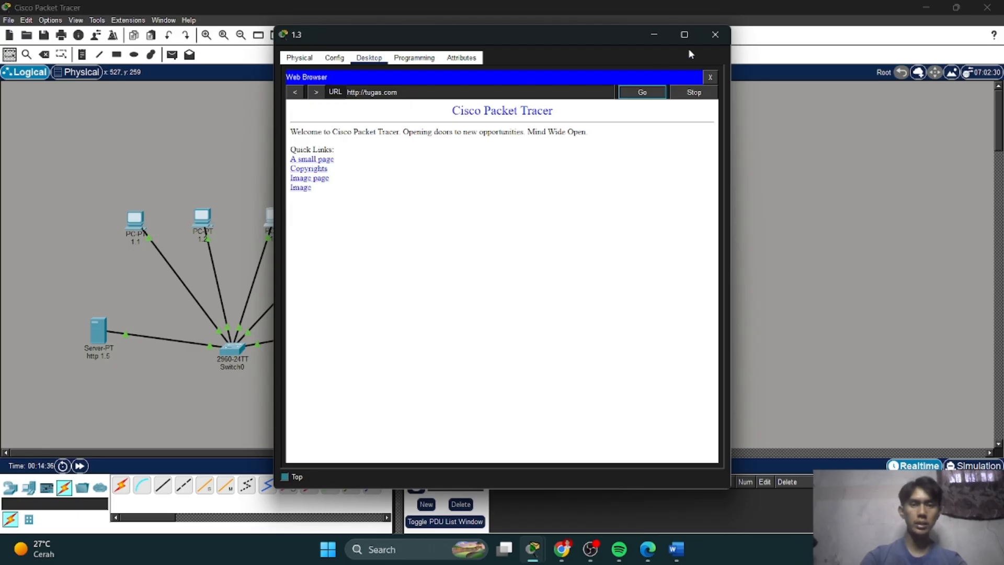
{"action": "left_click", "coordinate": [717, 39]}
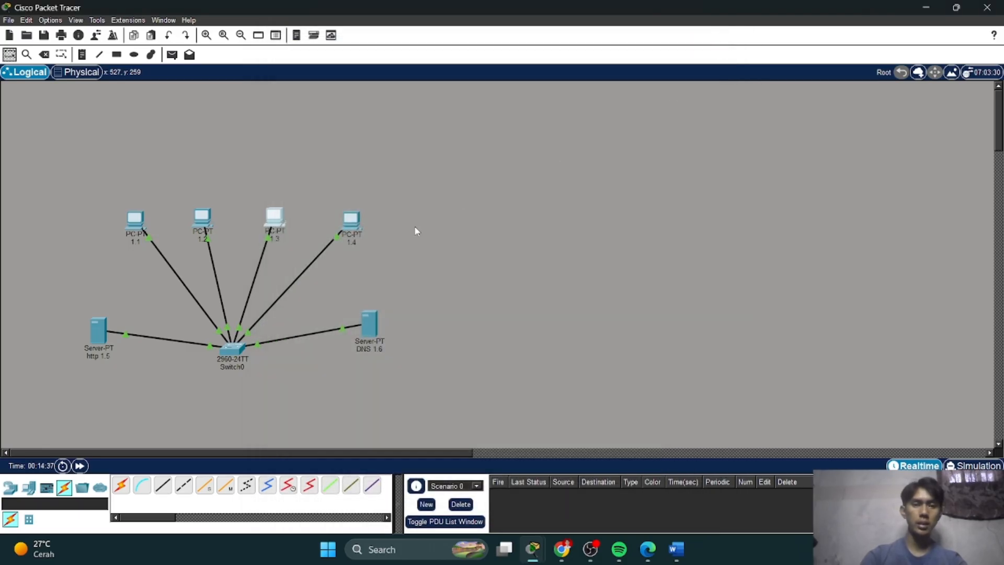
Load tugas.com in the web browser of PC 1.4 to test DNS access.
{"action": "left_click", "coordinate": [359, 213]}
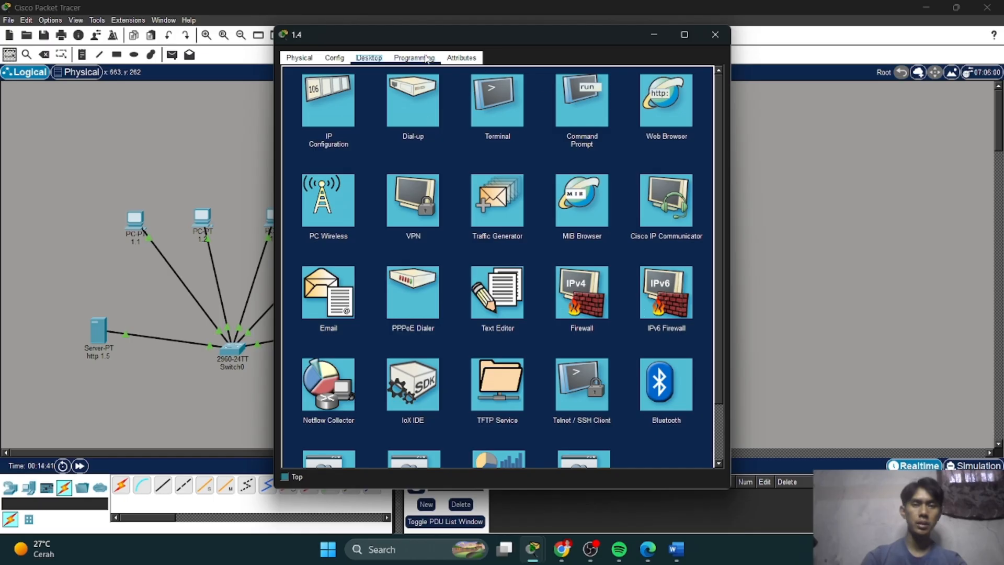
{"action": "left_click", "coordinate": [667, 111]}
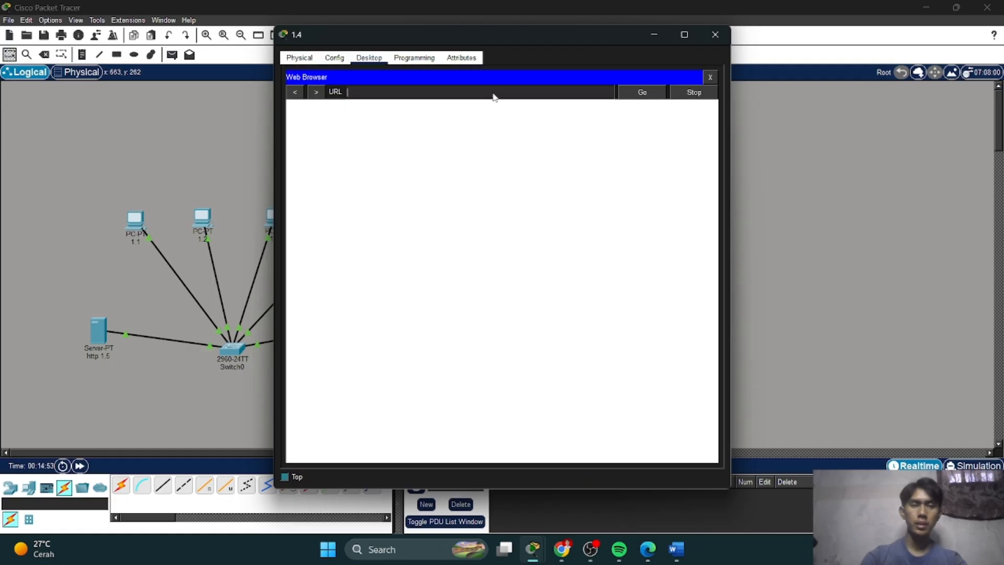
{"action": "type", "text": "tugas"}
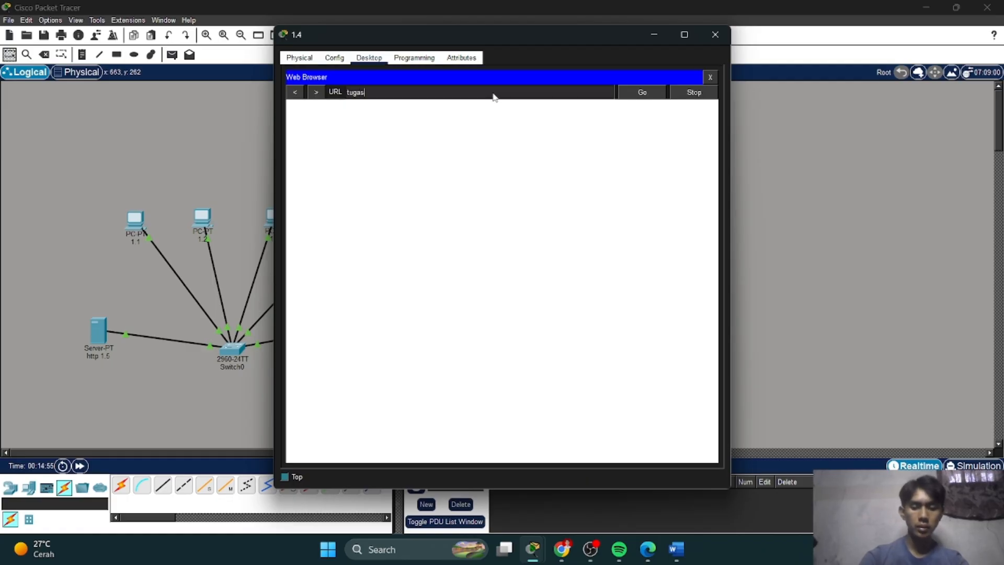
{"action": "type", "text": ".com"}
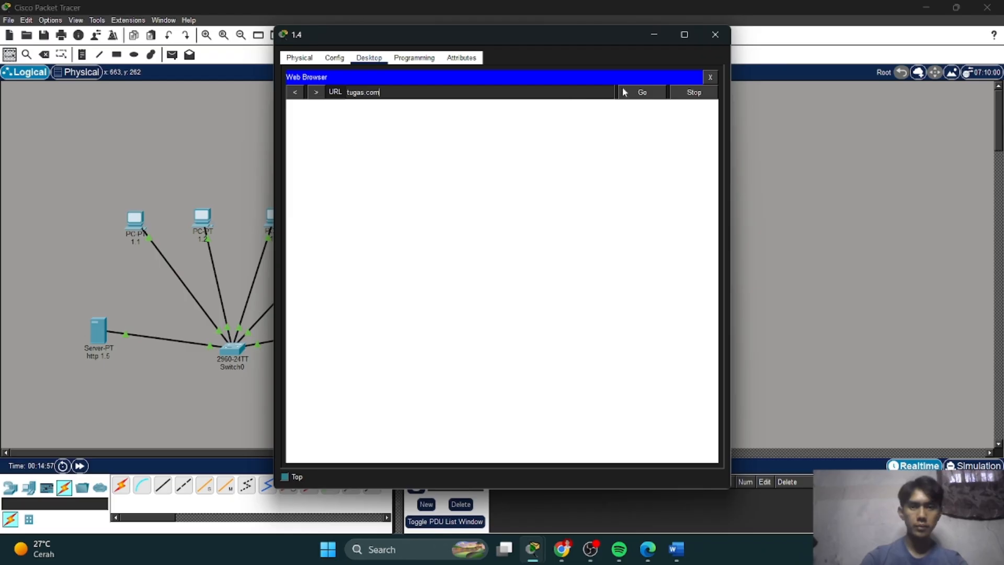
Load tugas.com in PC 1.4's web browser to test access, and close the PC's window.
{"action": "left_click", "coordinate": [626, 92]}
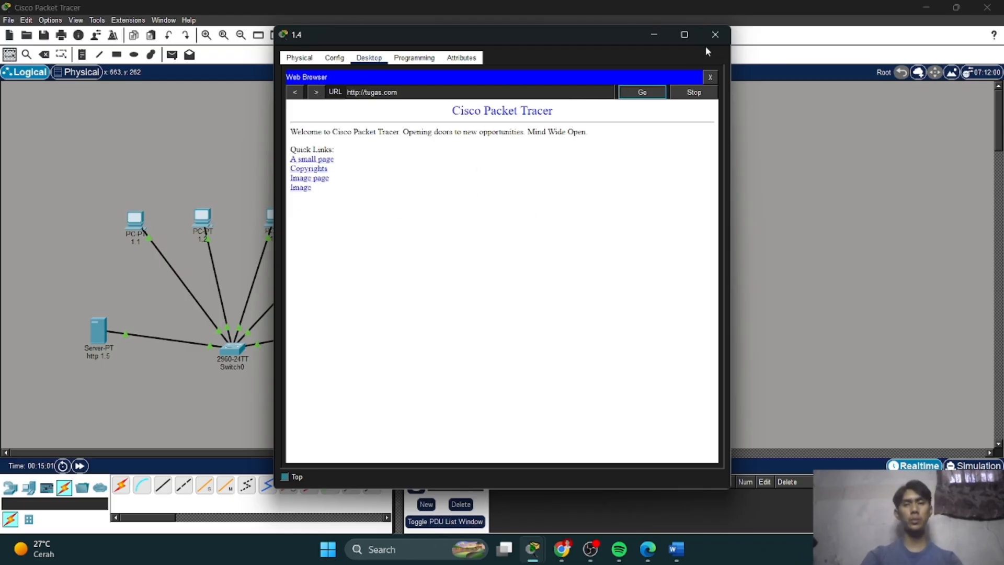
{"action": "left_click", "coordinate": [713, 35]}
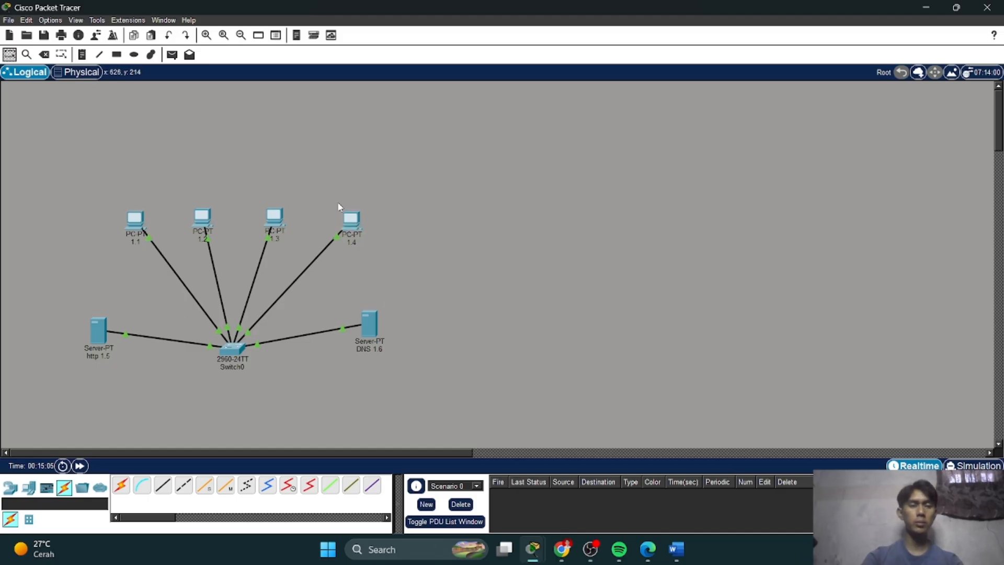
Switch to the assignment page in Chrome and read the network diagram for task 4.
{"action": "mouse_move", "coordinate": [562, 549]}
{"action": "left_click", "coordinate": [533, 486]}
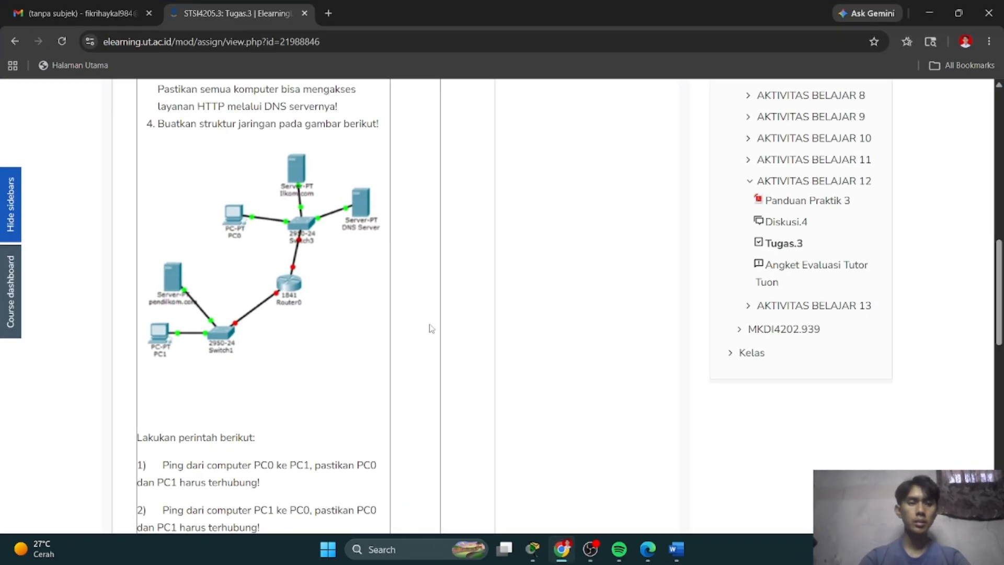
{"action": "scroll", "coordinate": [431, 328], "scroll_direction": "up", "scroll_amount": 1}
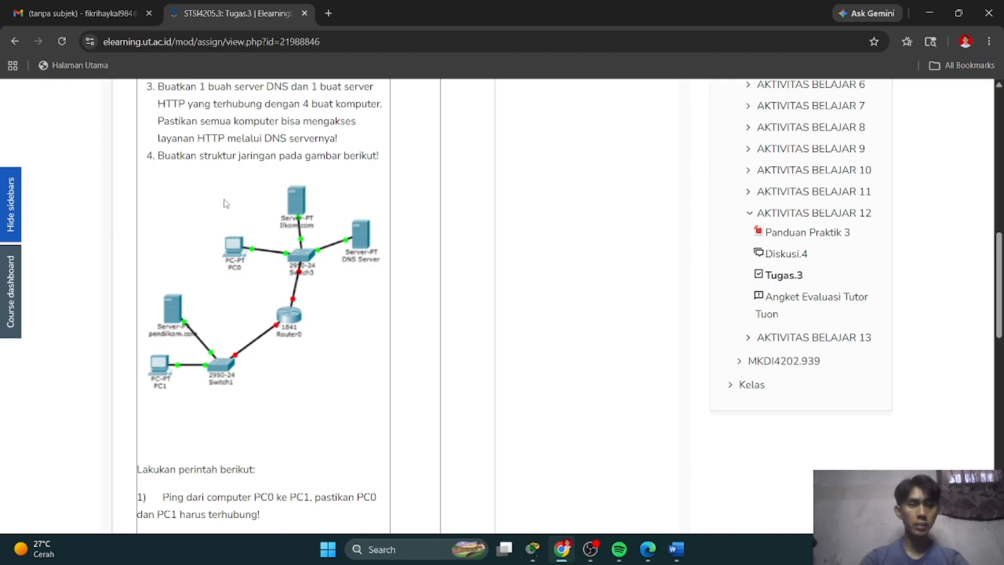
Switch to the blank Packet Tracer workspace and arrange it side by side with the assignment's task 4 diagram.
{"action": "mouse_move", "coordinate": [530, 547]}
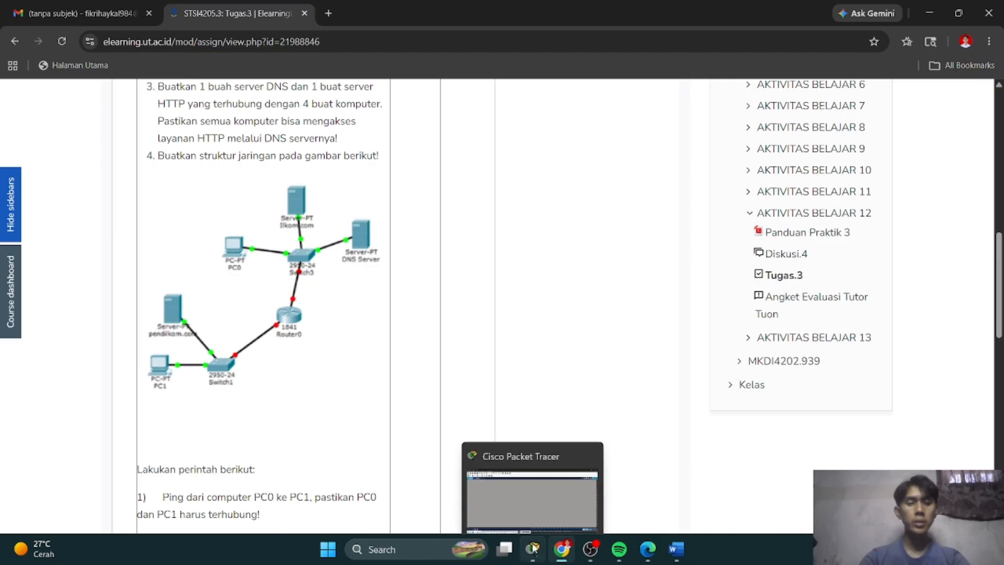
{"action": "left_click", "coordinate": [565, 491]}
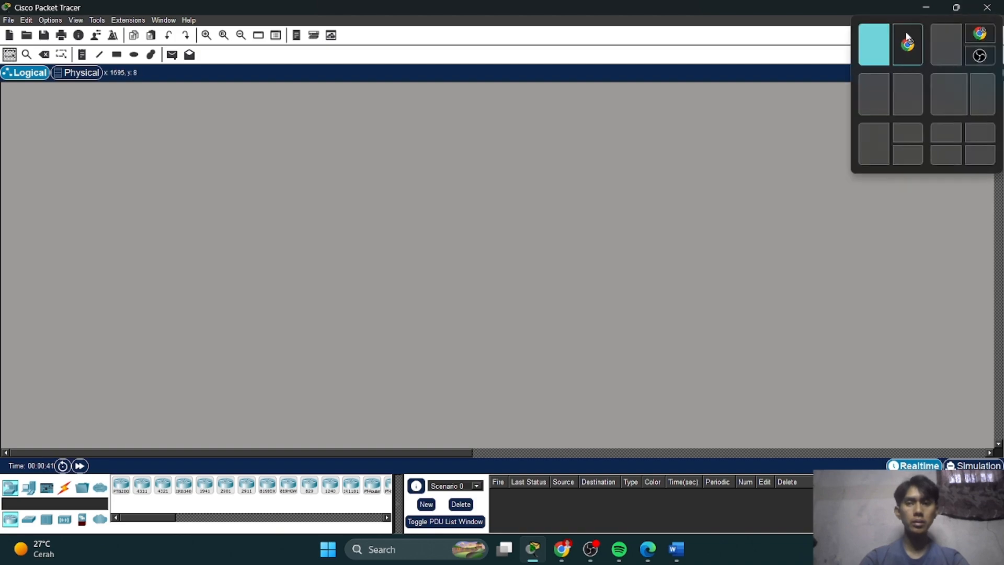
{"action": "left_click", "coordinate": [874, 46]}
{"action": "scroll", "coordinate": [792, 194], "scroll_direction": "down", "scroll_amount": 4}
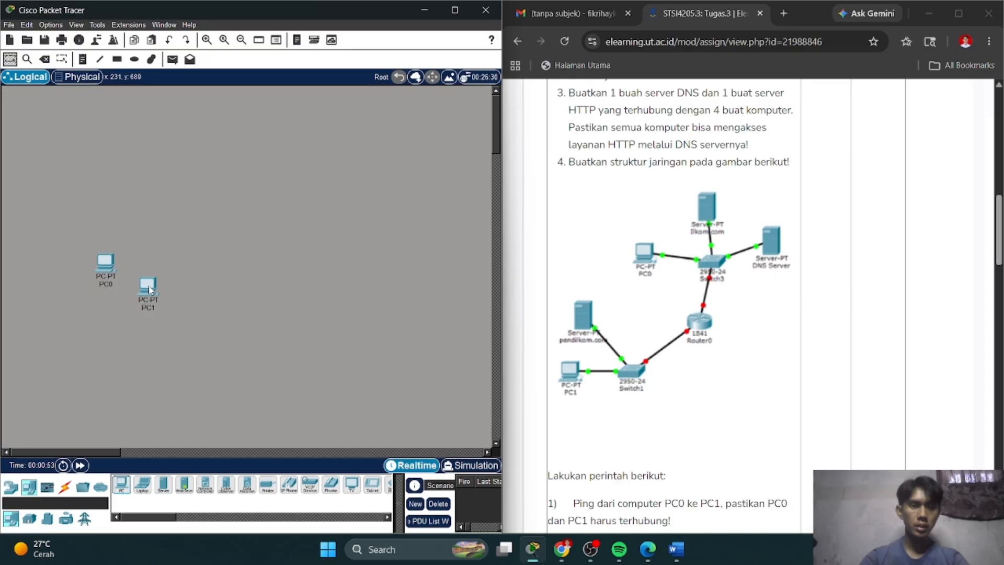
Add three servers, two 2960 switches and a 4331 router to the workspace.
{"action": "left_click_drag", "start_coordinate": [163, 483], "coordinate": [254, 302]}
{"action": "left_click_drag", "start_coordinate": [163, 484], "coordinate": [249, 400]}
{"action": "left_click", "coordinate": [10, 487]}
{"action": "left_click", "coordinate": [29, 519]}
{"action": "left_click_drag", "start_coordinate": [121, 484], "coordinate": [135, 361]}
{"action": "left_click_drag", "start_coordinate": [121, 484], "coordinate": [173, 349]}
{"action": "left_click", "coordinate": [11, 519]}
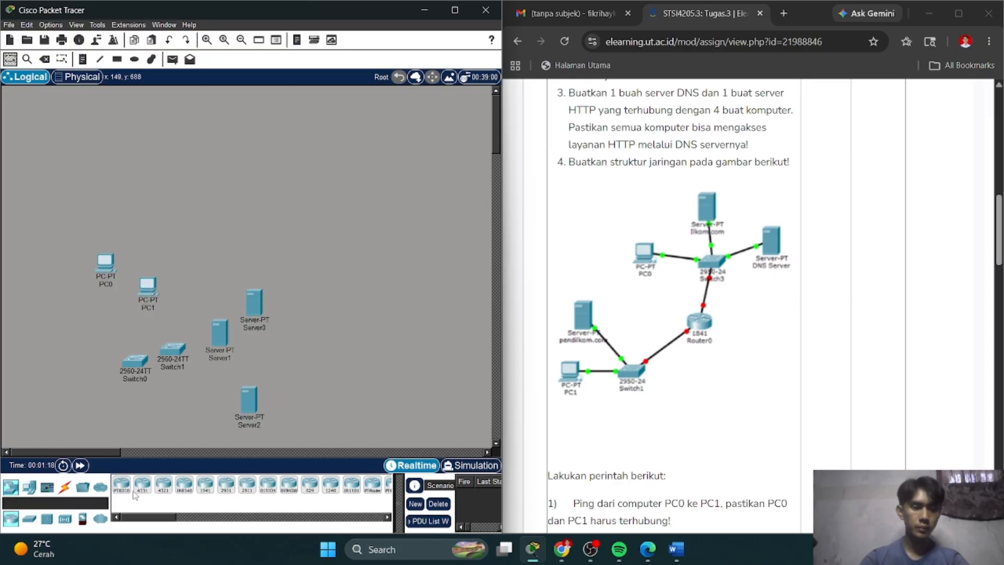
{"action": "left_click_drag", "start_coordinate": [142, 484], "coordinate": [204, 283]}
Arrange the PCs, servers, switches and router to match the layout of the task 4 diagram.
{"action": "left_click_drag", "start_coordinate": [106, 263], "coordinate": [169, 176]}
{"action": "left_click_drag", "start_coordinate": [155, 288], "coordinate": [107, 365]}
{"action": "left_click_drag", "start_coordinate": [254, 302], "coordinate": [242, 123]}
{"action": "left_click_drag", "start_coordinate": [220, 333], "coordinate": [320, 167]}
{"action": "left_click_drag", "start_coordinate": [173, 351], "coordinate": [253, 237]}
{"action": "left_click_drag", "start_coordinate": [135, 361], "coordinate": [186, 400]}
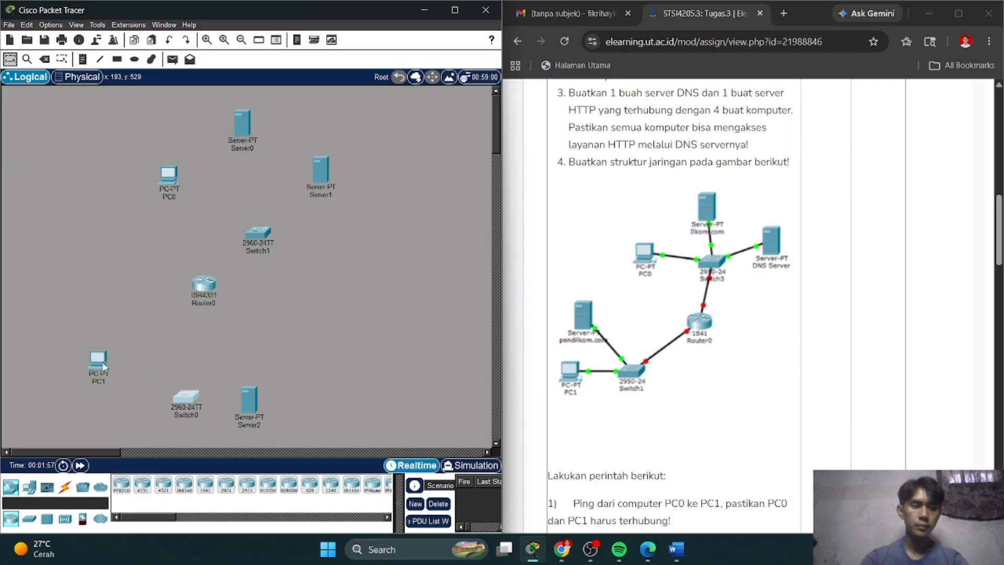
{"action": "left_click_drag", "start_coordinate": [98, 361], "coordinate": [97, 392]}
{"action": "left_click_drag", "start_coordinate": [249, 400], "coordinate": [109, 313]}
{"action": "left_click_drag", "start_coordinate": [204, 284], "coordinate": [275, 322]}
Connect PC1 and Server2 to Switch0 with automatically chosen cables.
{"action": "left_click", "coordinate": [64, 488]}
{"action": "left_click", "coordinate": [99, 399]}
{"action": "left_click", "coordinate": [186, 397]}
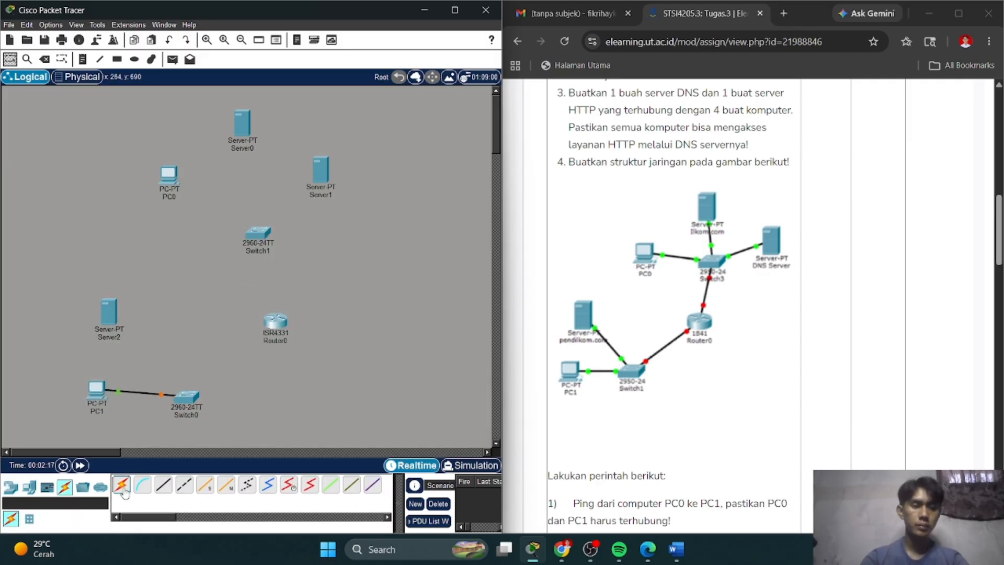
{"action": "left_click", "coordinate": [122, 485]}
{"action": "left_click", "coordinate": [110, 314]}
{"action": "left_click", "coordinate": [186, 397]}
Connect PC0, Server0 and Server1 to Switch1 with automatically chosen cables.
{"action": "left_click", "coordinate": [121, 485]}
{"action": "left_click", "coordinate": [169, 176]}
{"action": "left_click", "coordinate": [254, 235]}
{"action": "left_click", "coordinate": [242, 127]}
{"action": "left_click", "coordinate": [258, 233]}
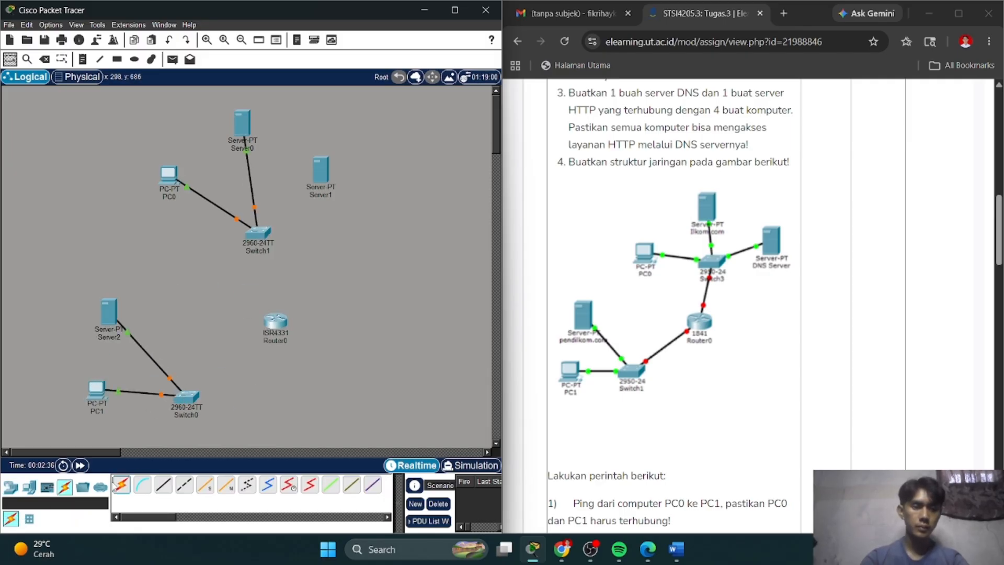
{"action": "left_click", "coordinate": [121, 485]}
{"action": "left_click", "coordinate": [321, 170]}
{"action": "left_click", "coordinate": [258, 233]}
Connect both Switch0 and Switch1 to Router0 with automatically chosen cables.
{"action": "left_click", "coordinate": [121, 485]}
{"action": "left_click", "coordinate": [186, 397]}
{"action": "left_click", "coordinate": [275, 322]}
{"action": "left_click", "coordinate": [121, 484]}
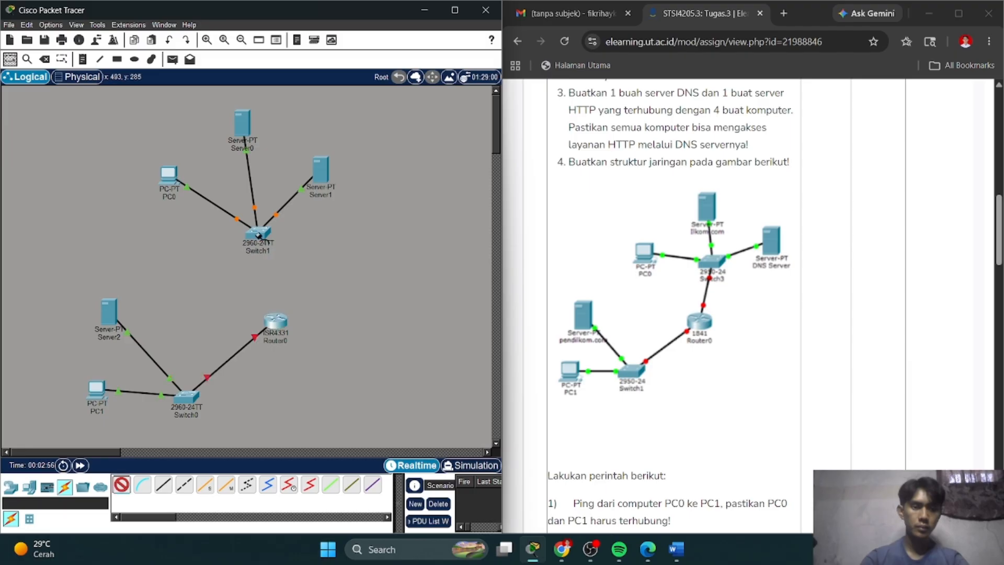
{"action": "left_click", "coordinate": [257, 233]}
{"action": "left_click", "coordinate": [276, 321]}
{"action": "left_click", "coordinate": [346, 250]}
{"action": "left_click", "coordinate": [121, 485]}
{"action": "left_click", "coordinate": [259, 235]}
{"action": "left_click", "coordinate": [275, 319]}
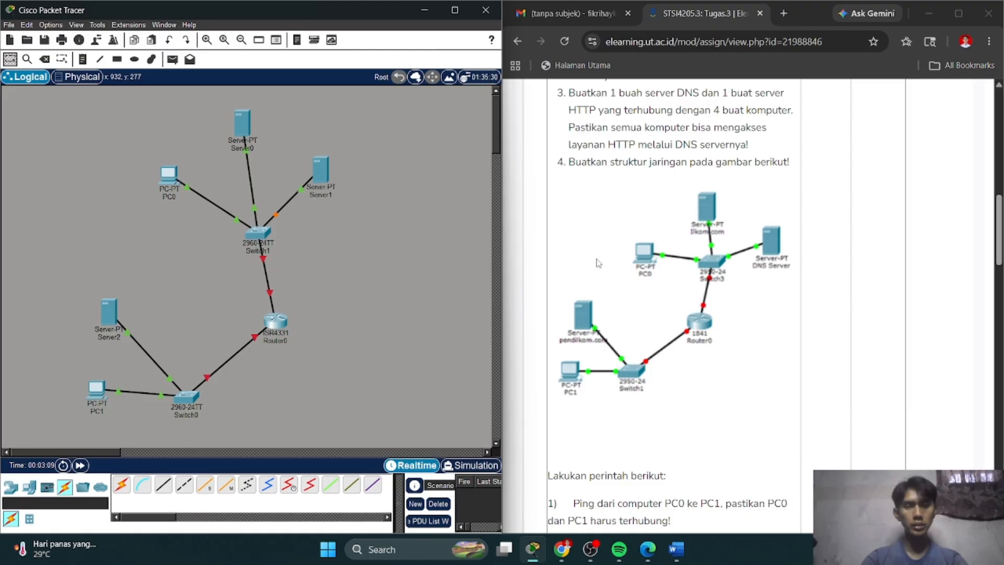
Maximize the workspace and check which Router0 ports the links to Switch0 and Switch1 use.
{"action": "left_click", "coordinate": [455, 9]}
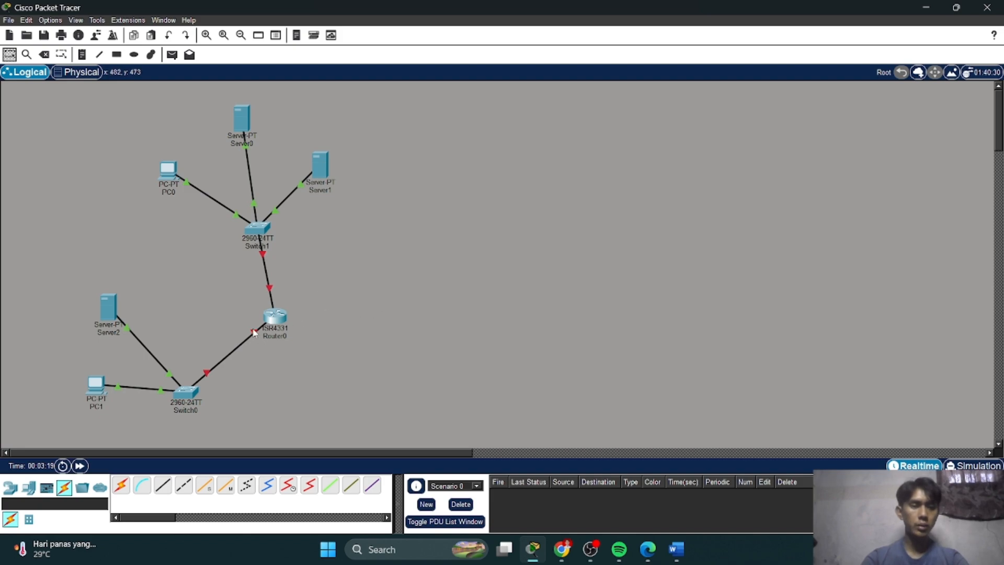
{"action": "mouse_move", "coordinate": [253, 334]}
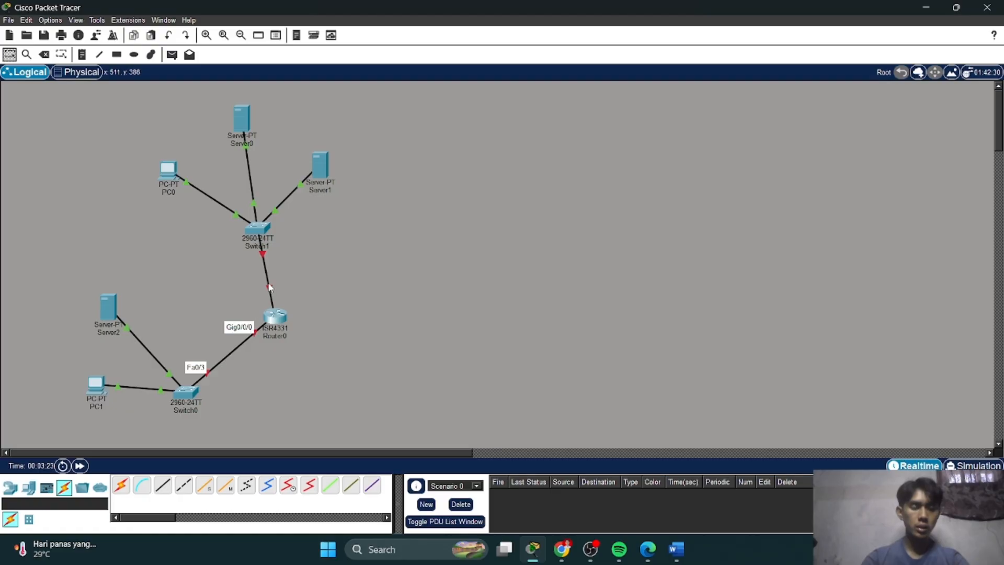
{"action": "mouse_move", "coordinate": [270, 286]}
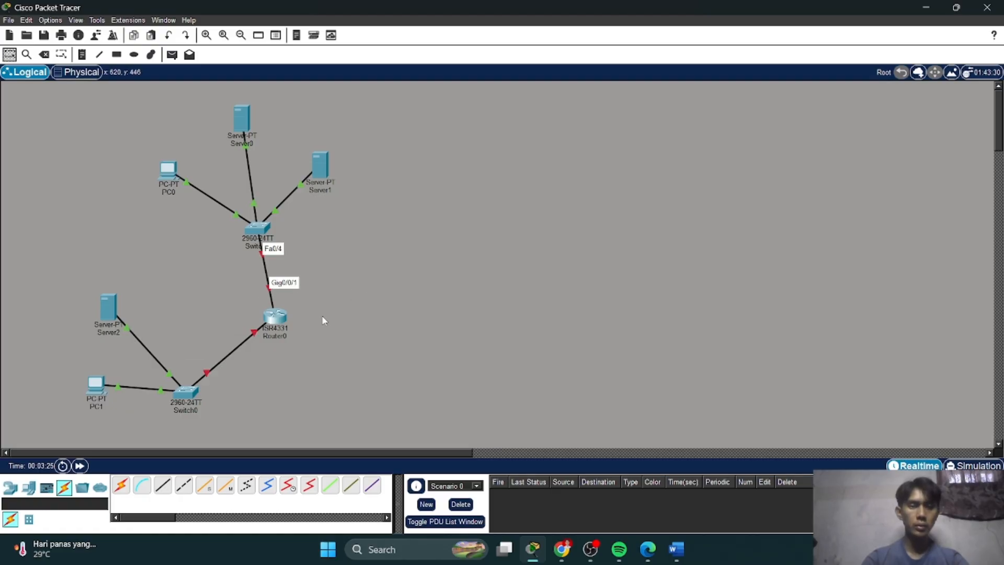
Configure Router0's GigabitEthernet0/0/0 with IPv4 address 192.168.1.200 and mask 255.255.255.0, and turn its port on.
{"action": "left_click", "coordinate": [282, 317]}
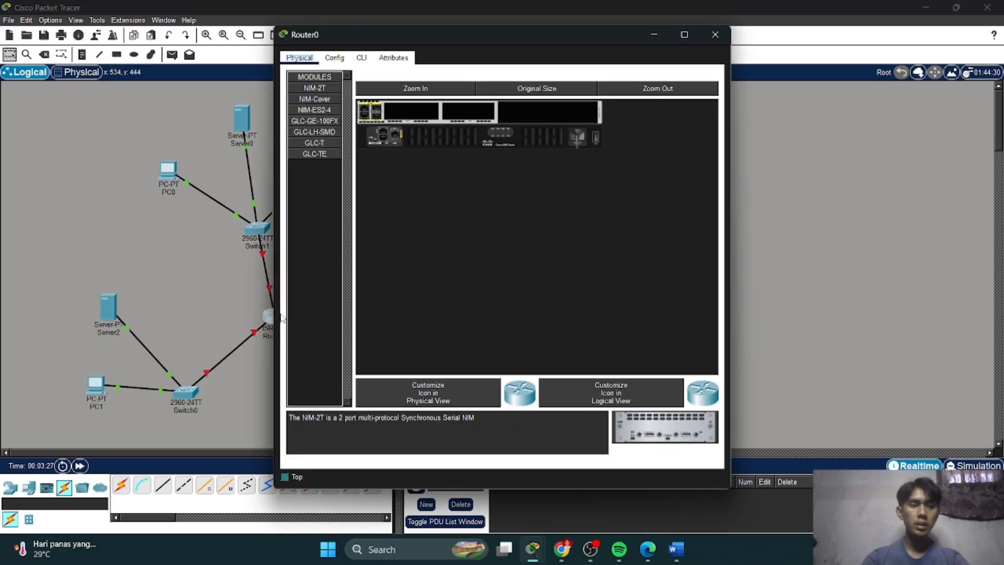
{"action": "left_click", "coordinate": [336, 57]}
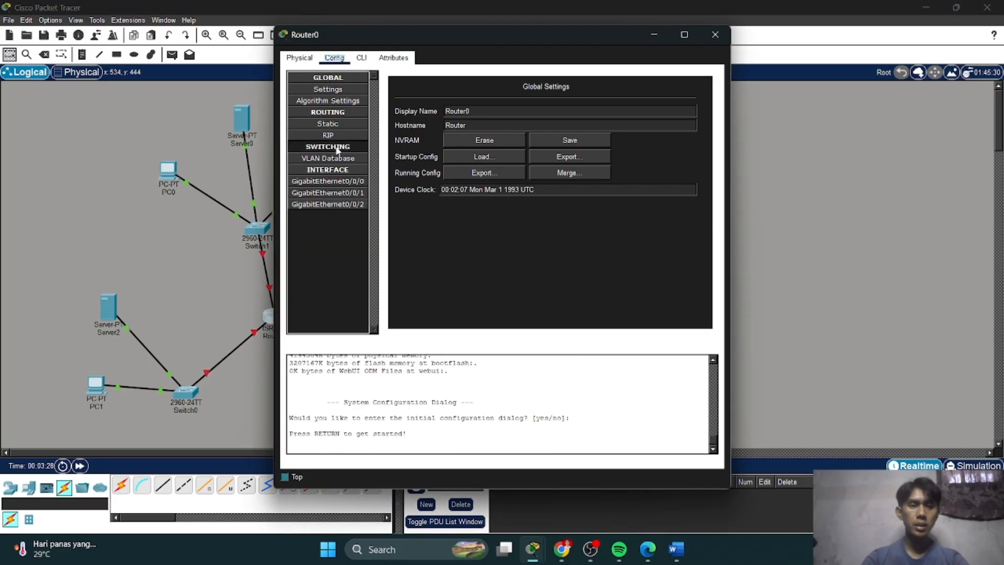
{"action": "left_click", "coordinate": [336, 181]}
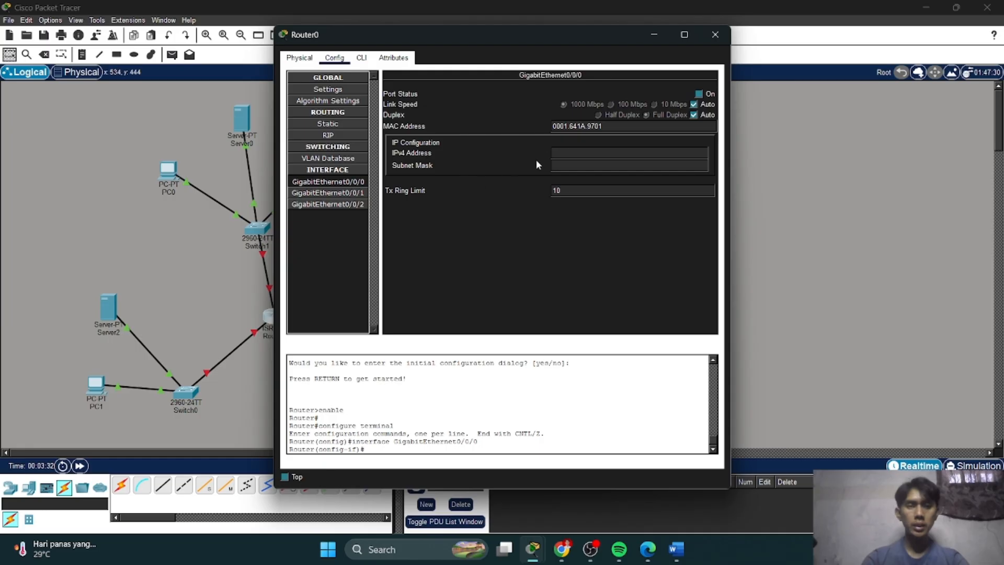
{"action": "left_click", "coordinate": [583, 157]}
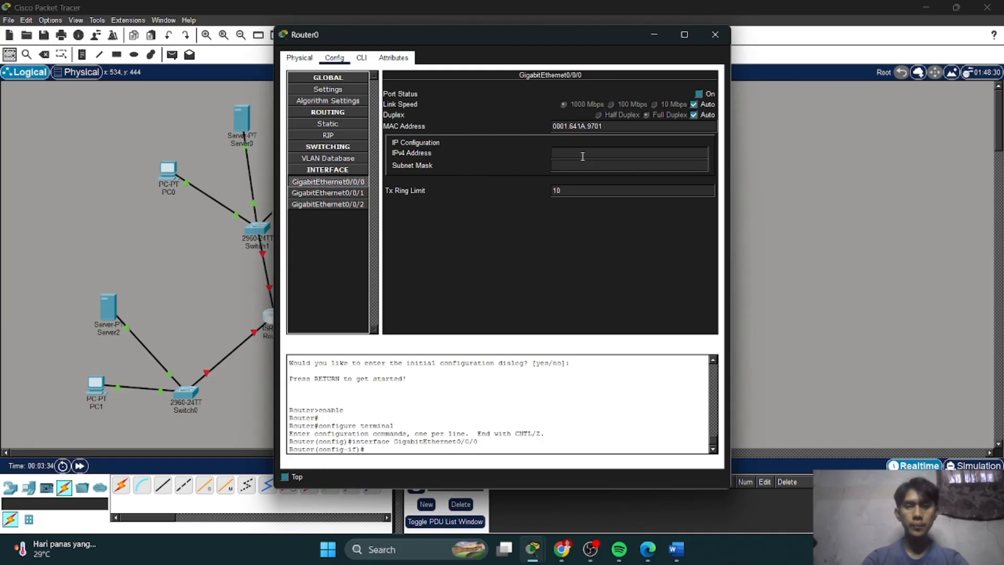
{"action": "type", "text": "1"}
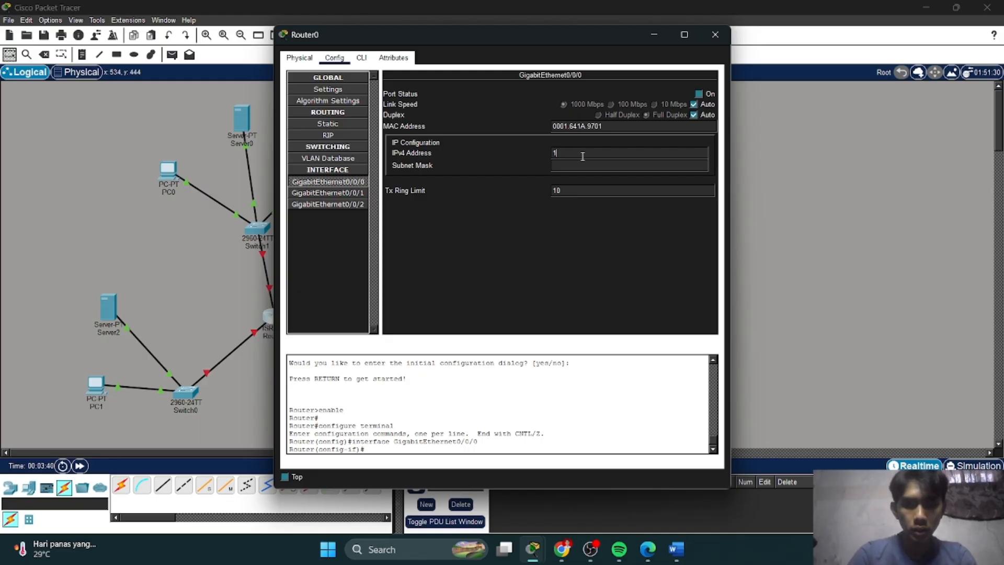
{"action": "type", "text": "6292.16"}
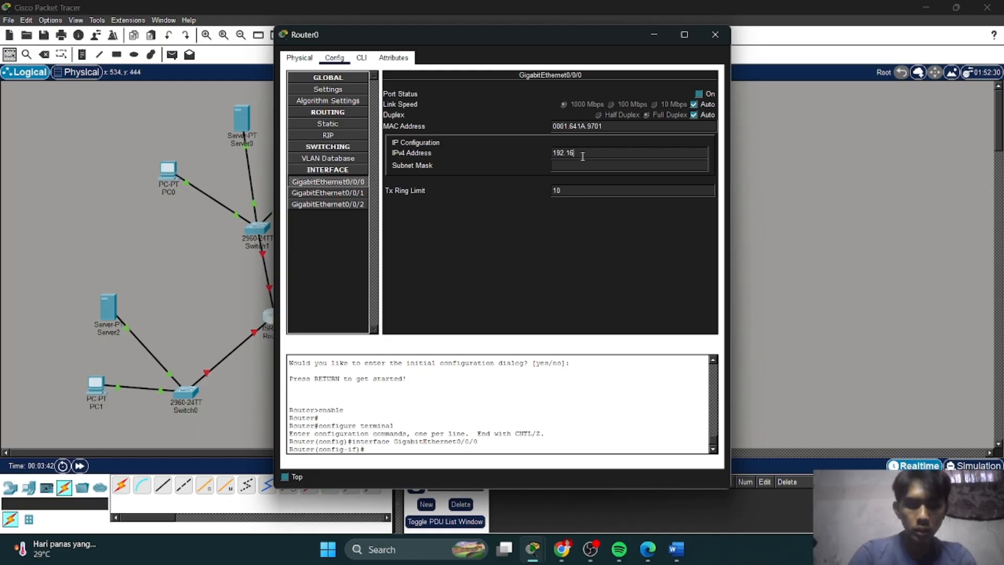
{"action": "type", "text": "8."}
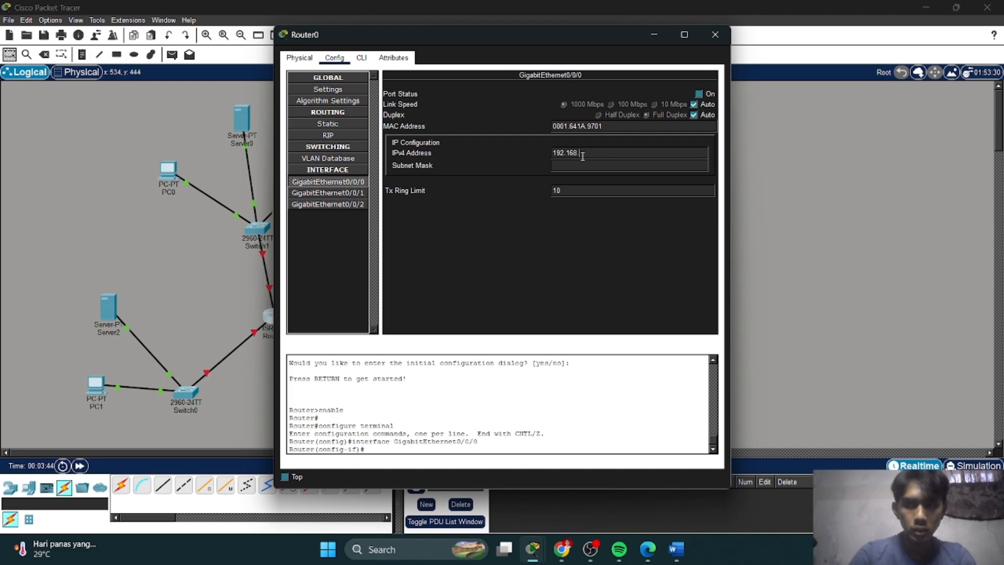
{"action": "type", "text": "1.200"}
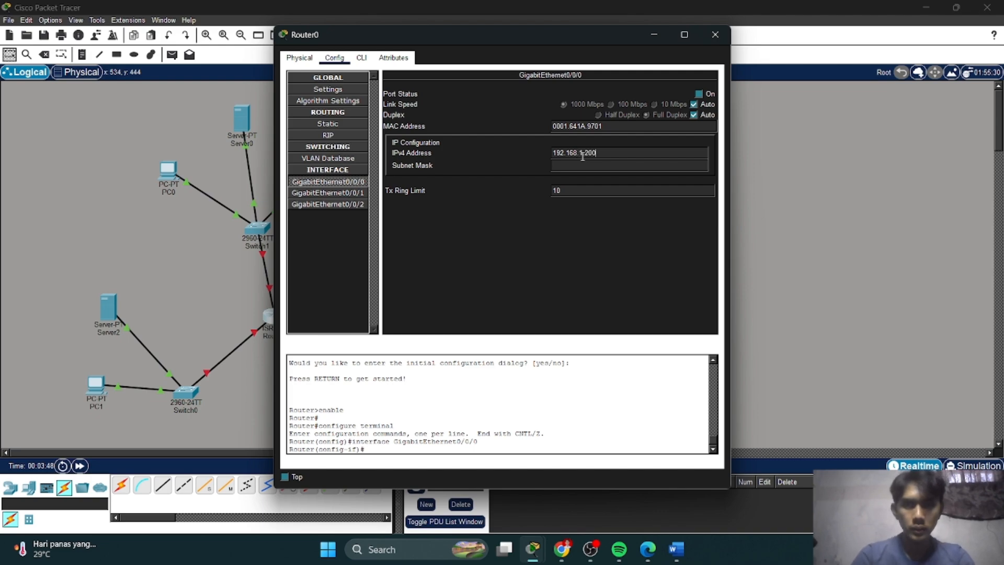
{"action": "left_click", "coordinate": [699, 94]}
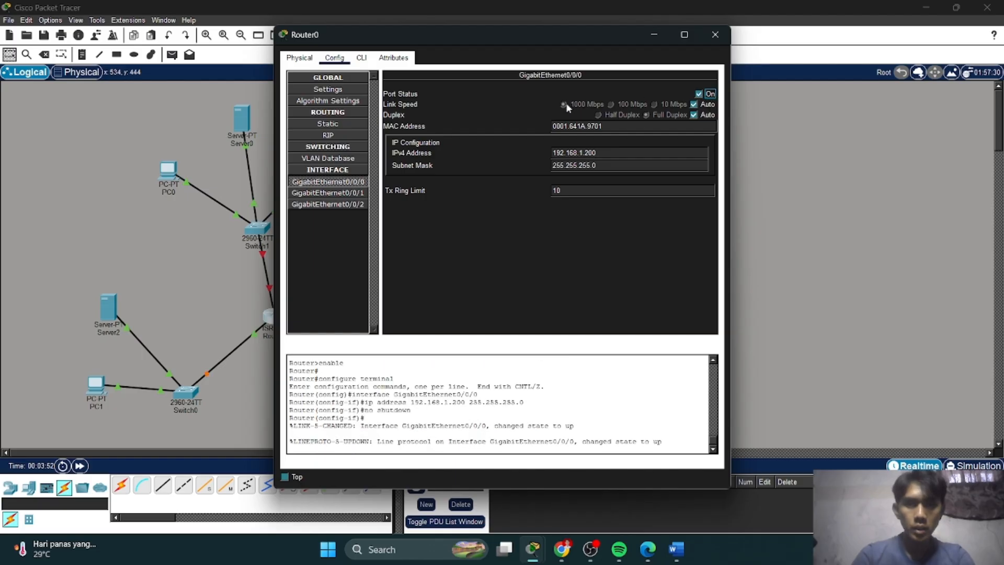
Configure Router0's GigabitEthernet0/0/1 with IPv4 address 10.0.0.1 and mask 255.0.0.0, turn its port on, and return to the workspace.
{"action": "left_click", "coordinate": [353, 192]}
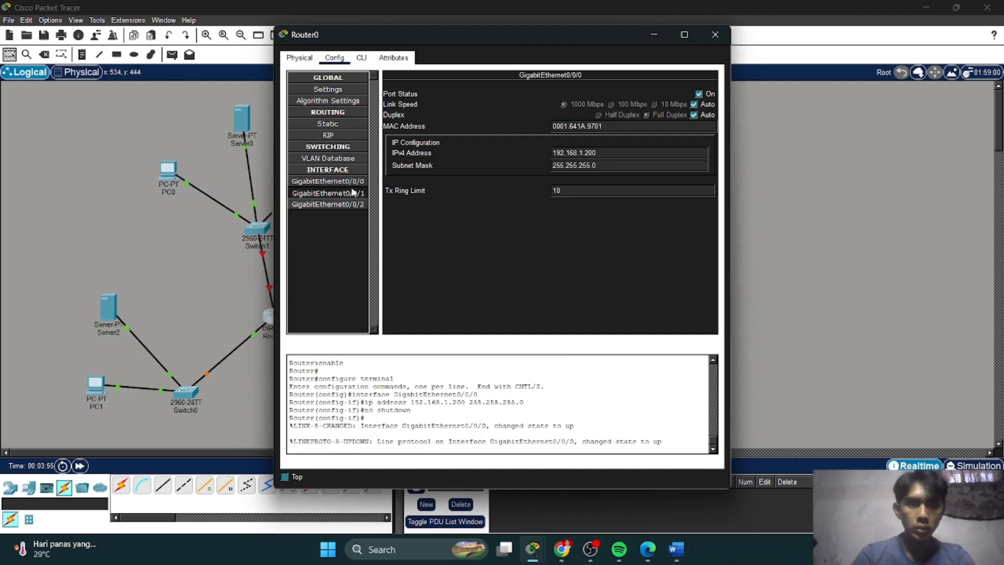
{"action": "left_click", "coordinate": [566, 150]}
{"action": "type", "text": "10"}
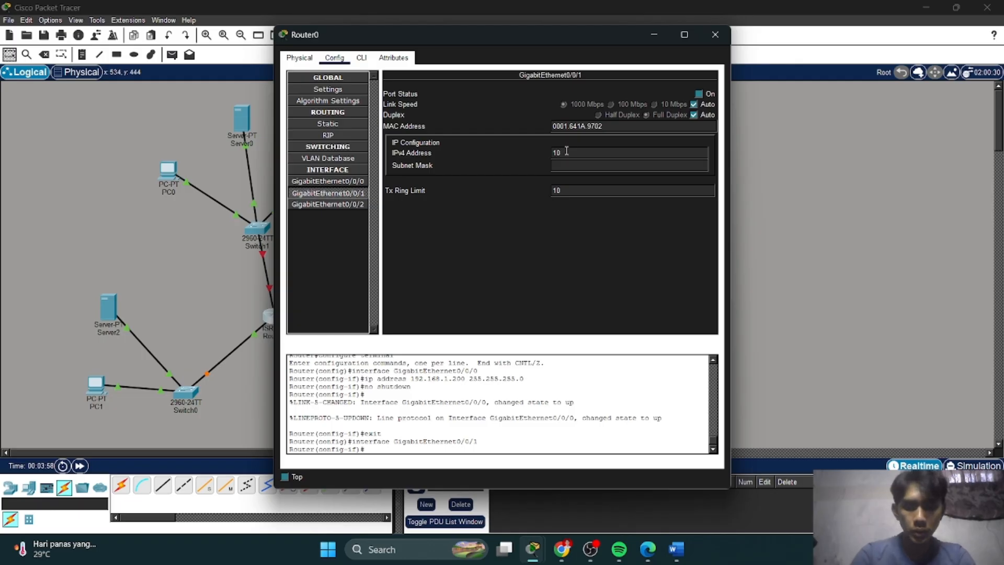
{"action": "type", "text": ".0.0.1"}
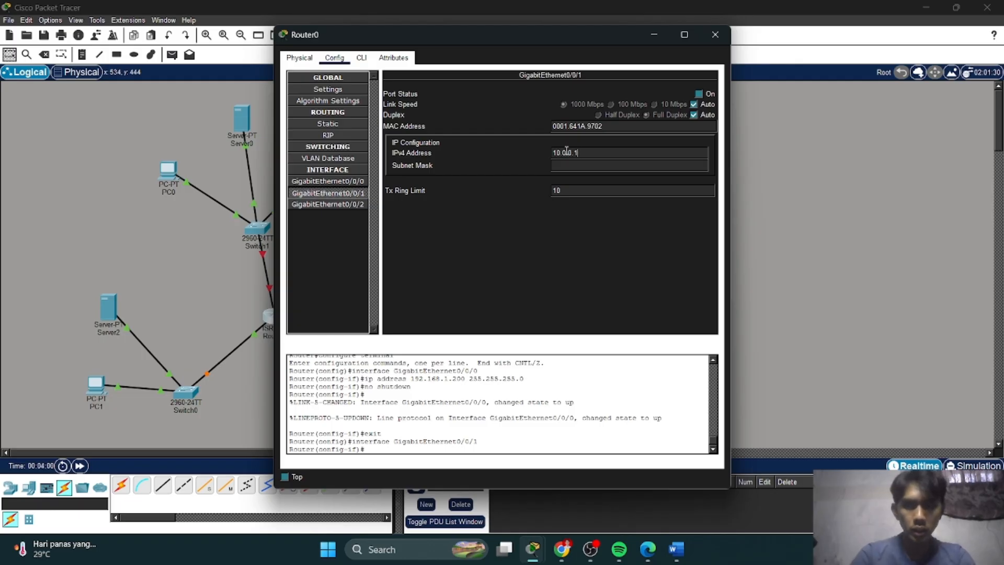
{"action": "left_click", "coordinate": [700, 93]}
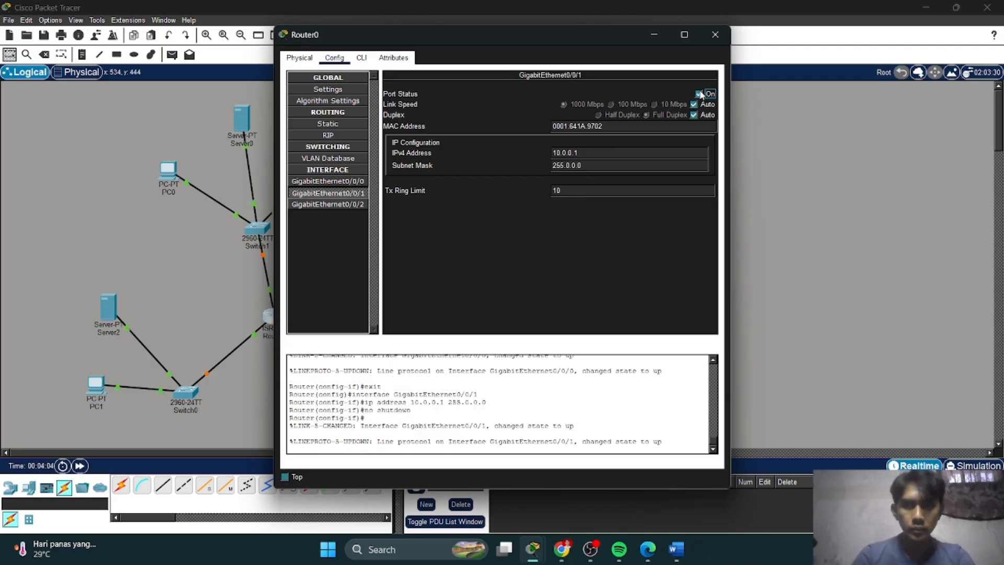
{"action": "left_click", "coordinate": [753, 115]}
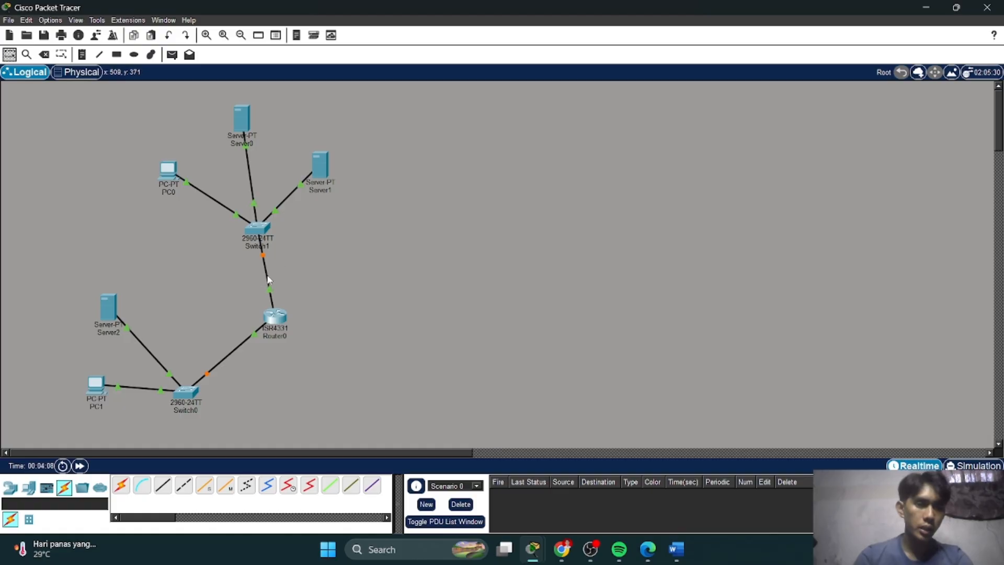
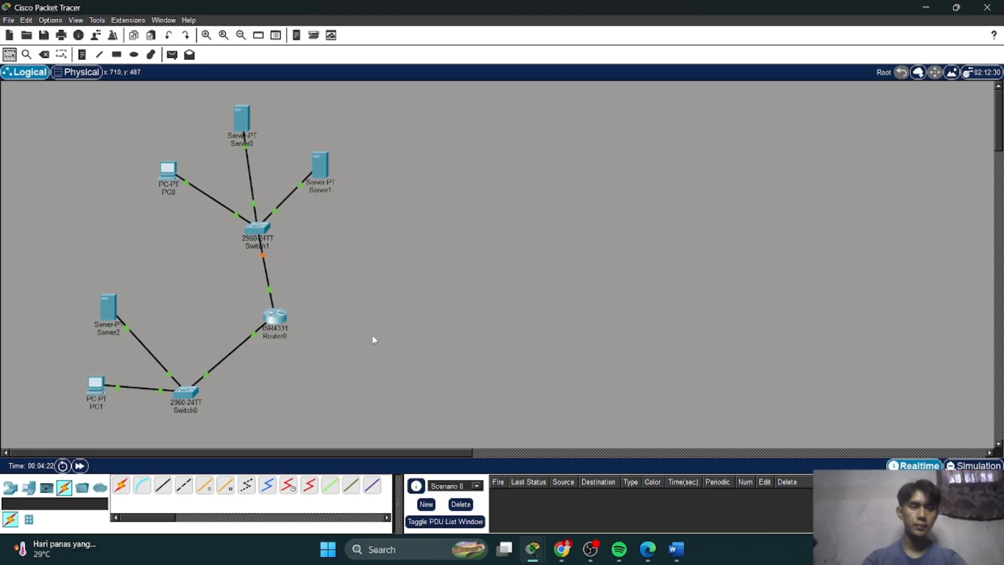
Rename Server0 as ilkom.com.
{"action": "left_click", "coordinate": [233, 143]}
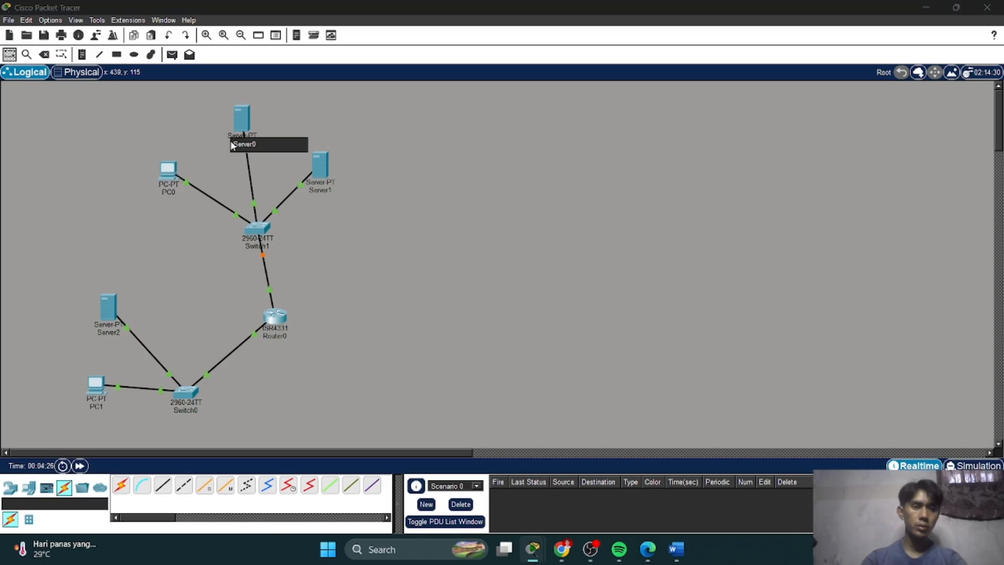
{"action": "key", "text": "BackSpace"}
{"action": "key", "text": "BackSpace"}
{"action": "key", "text": "BackSpace"}
{"action": "key", "text": "BackSpace"}
{"action": "key", "text": "BackSpace"}
{"action": "key", "text": "BackSpace"}
{"action": "key", "text": "BackSpace"}
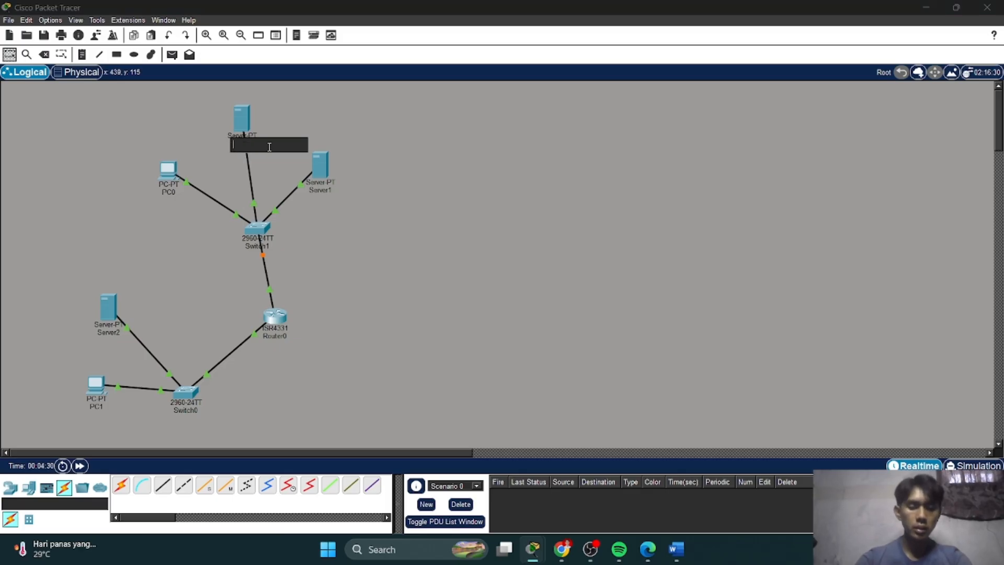
{"action": "type", "text": "ilk"}
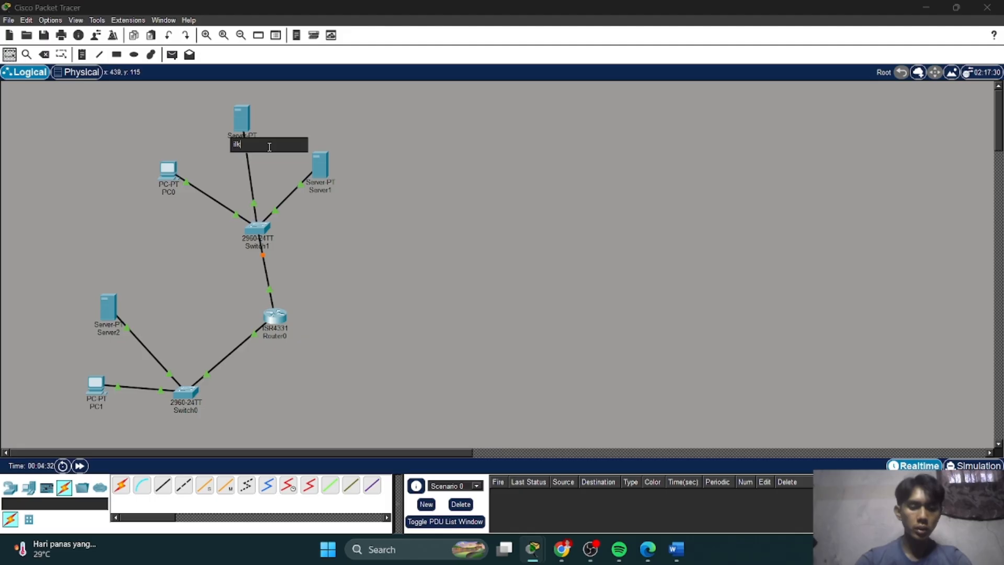
{"action": "type", "text": "om.com"}
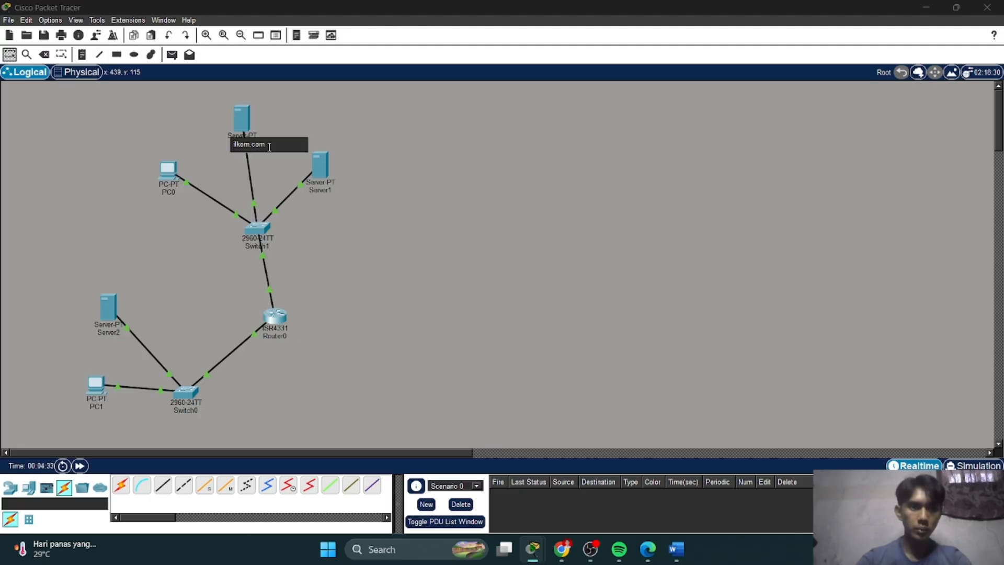
Rename Server1, the second server connected to Switch1, as DNS server.
{"action": "left_click", "coordinate": [330, 202]}
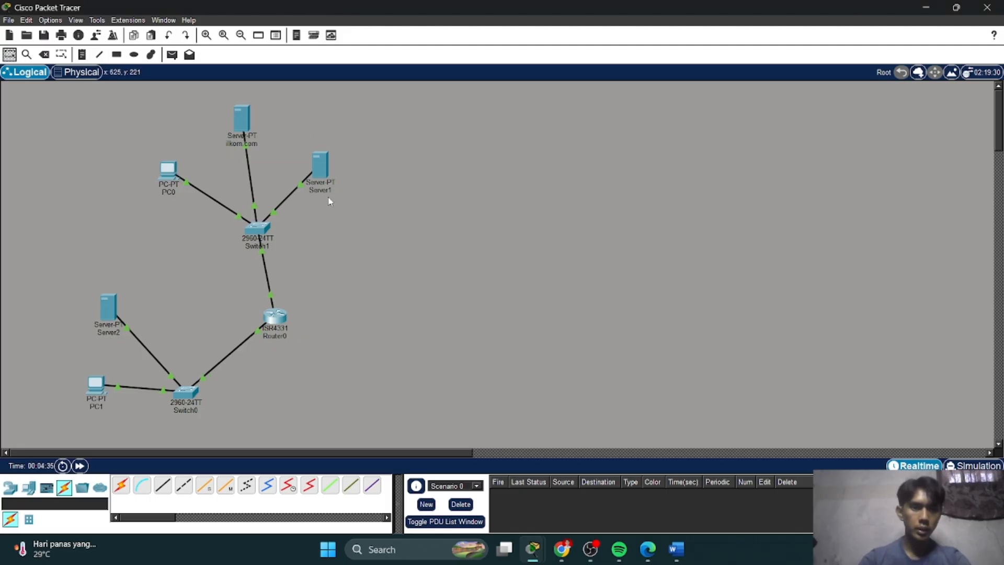
{"action": "left_click", "coordinate": [328, 193]}
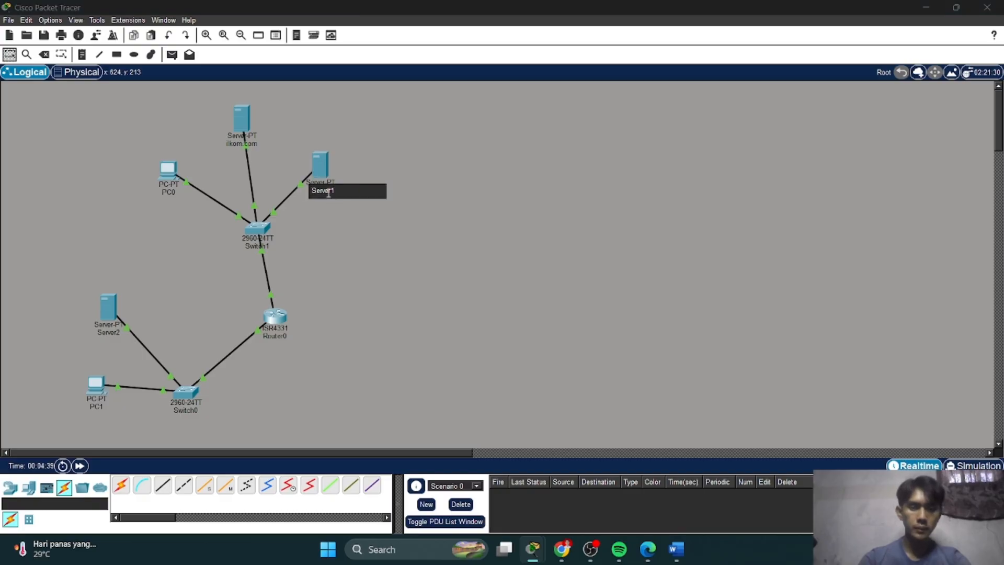
{"action": "key", "text": "BackSpace"}
{"action": "key", "text": "BackSpace"}
{"action": "key", "text": "BackSpace"}
{"action": "key", "text": "BackSpace"}
{"action": "key", "text": "BackSpace"}
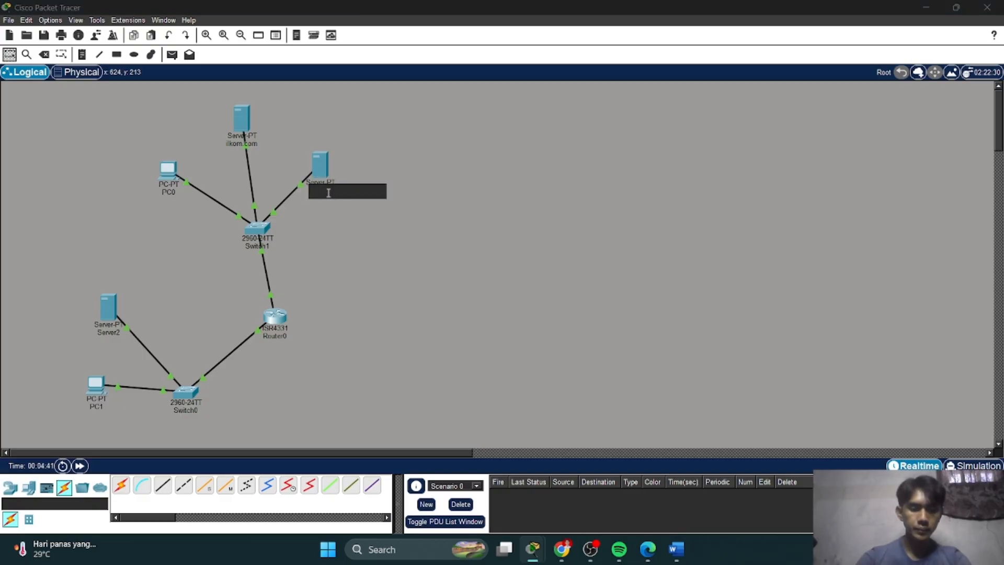
{"action": "type", "text": "DNS"}
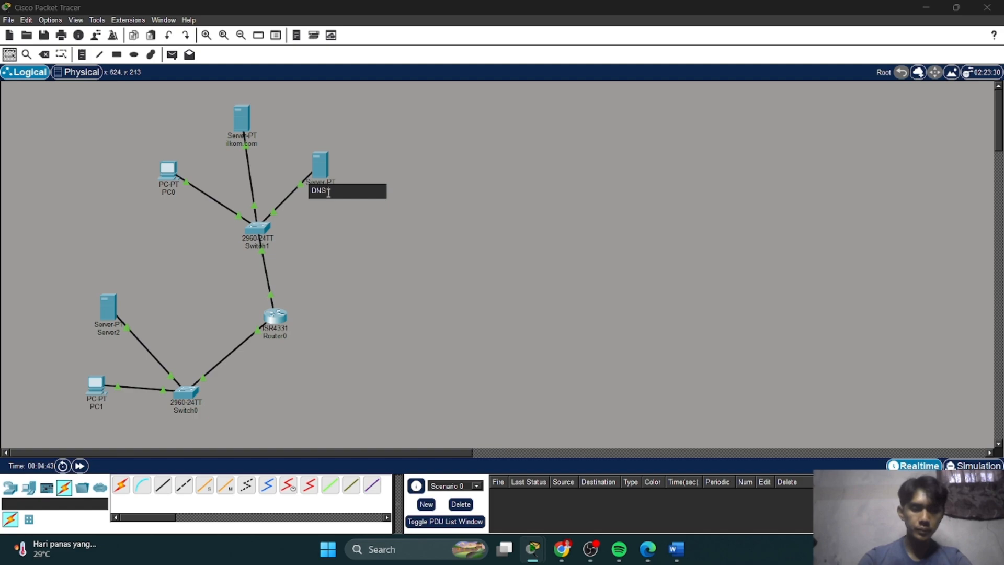
{"action": "type", "text": " server"}
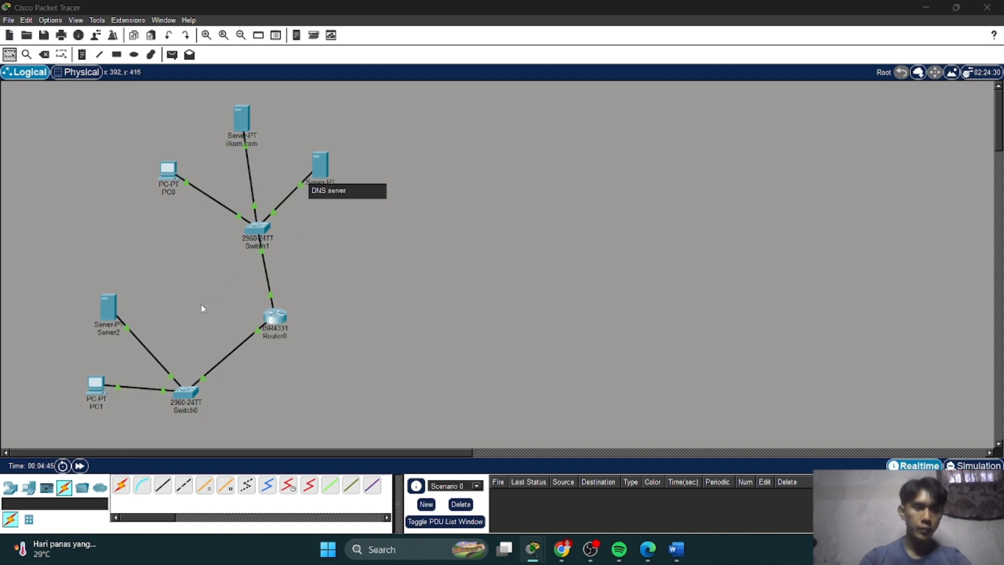
Rename Server2, the server connected to Switch0, as pendilkom.com.
{"action": "left_click", "coordinate": [102, 333]}
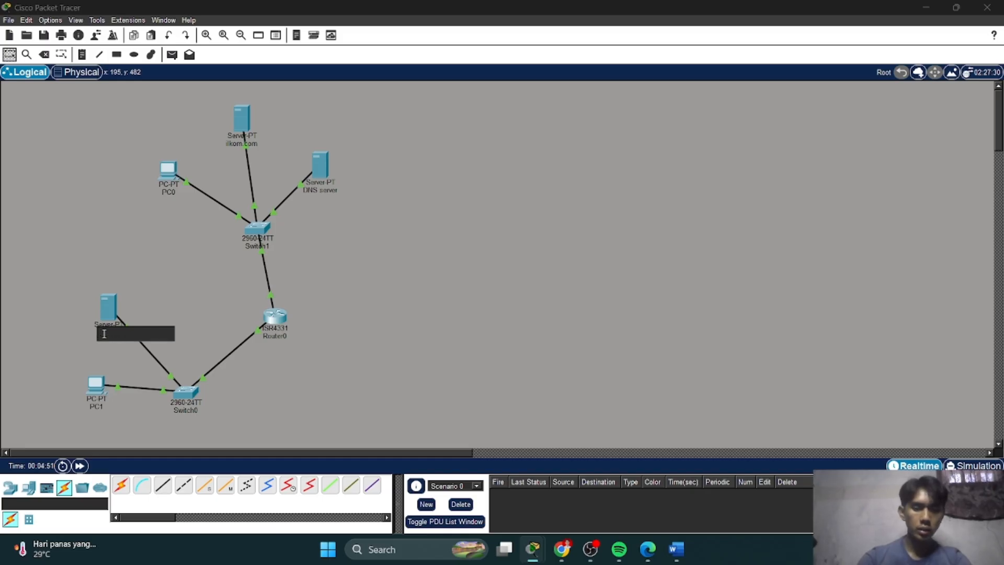
{"action": "type", "text": "pind"}
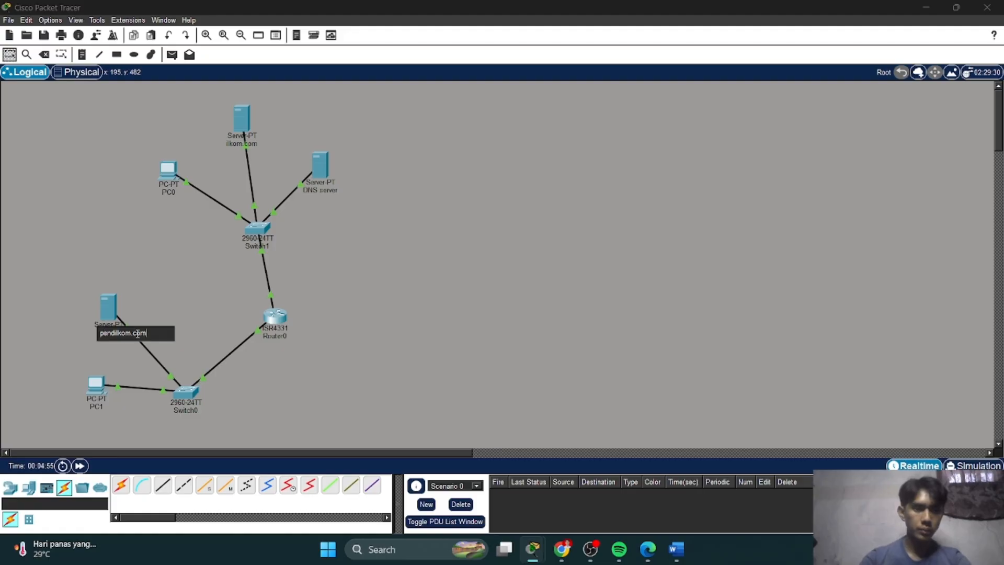
{"action": "left_click", "coordinate": [389, 290]}
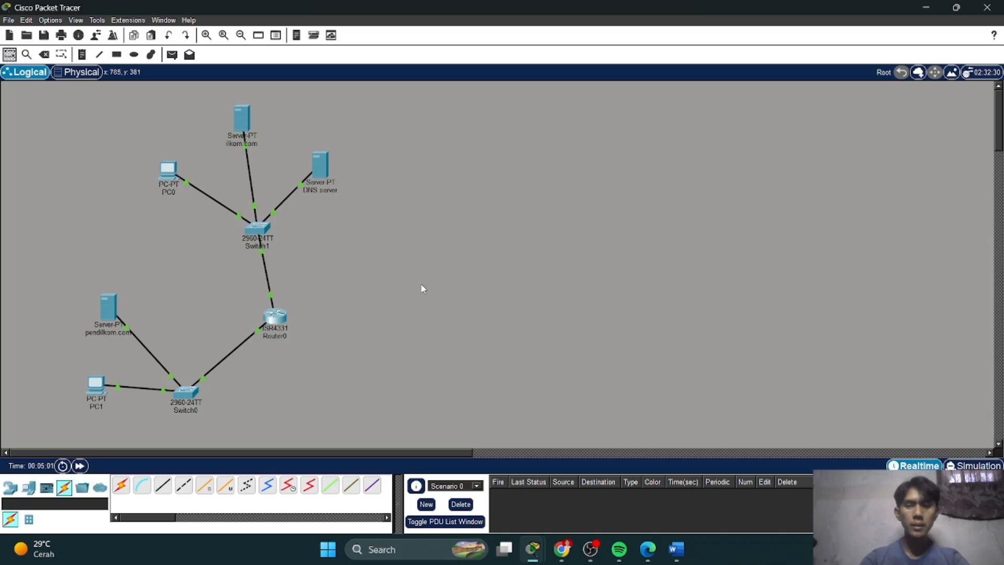
Open the DNS server's global settings and set its static IPv4 default gateway to 10.0.0.1.
{"action": "left_click", "coordinate": [317, 171]}
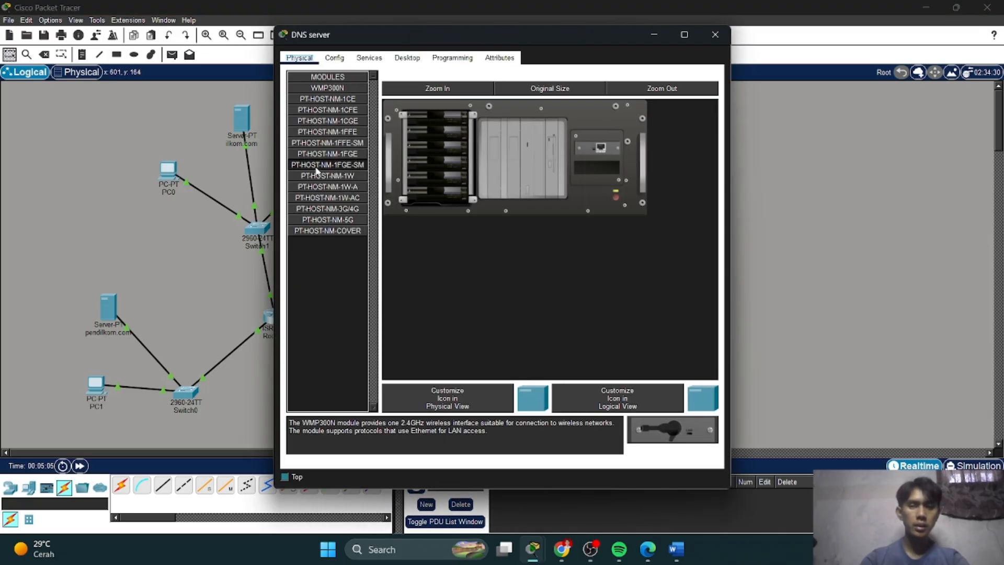
{"action": "left_click", "coordinate": [327, 61]}
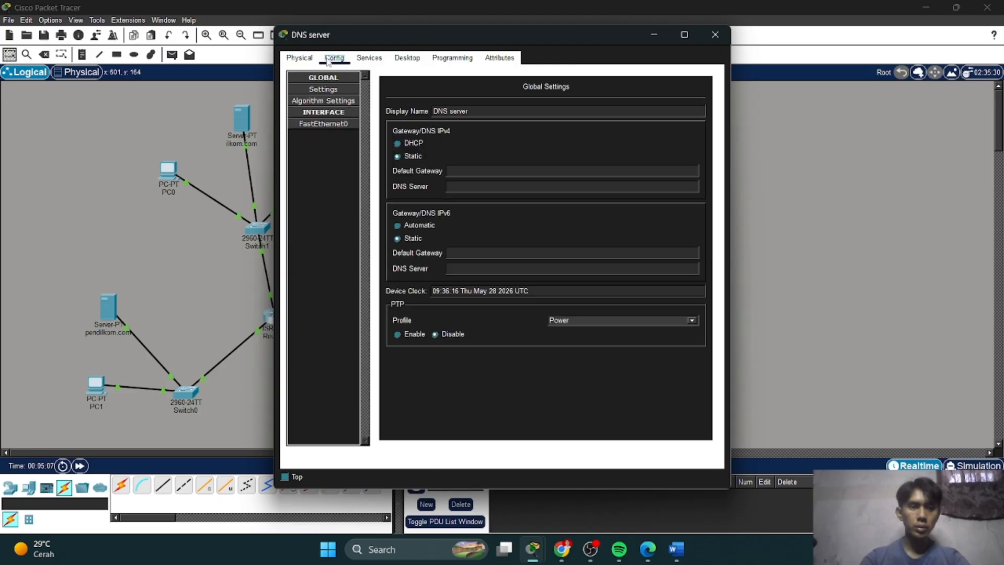
{"action": "left_click", "coordinate": [557, 171]}
{"action": "type", "text": "10."}
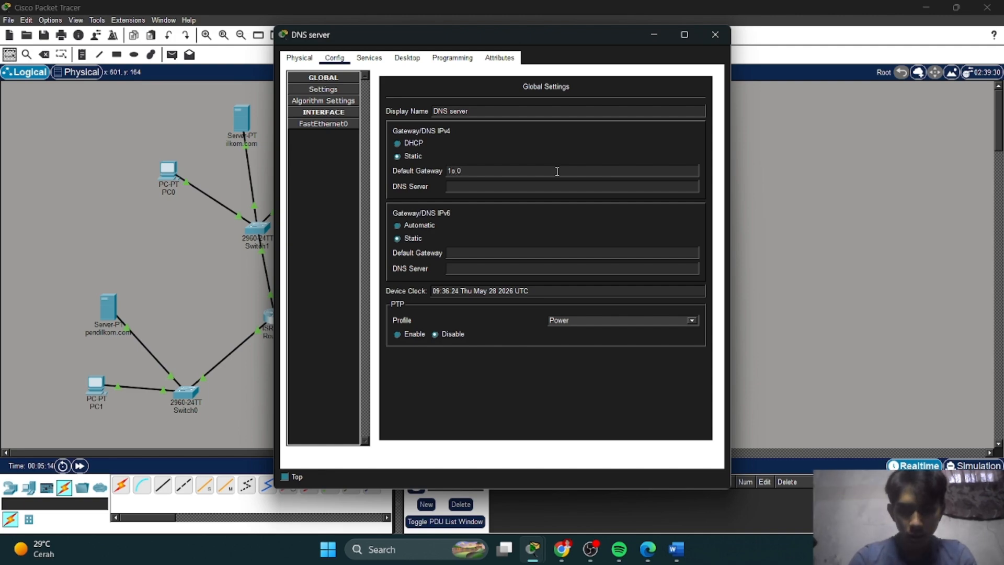
{"action": "key", "text": "BackSpace"}
{"action": "key", "text": "BackSpace"}
{"action": "type", "text": "0.0"}
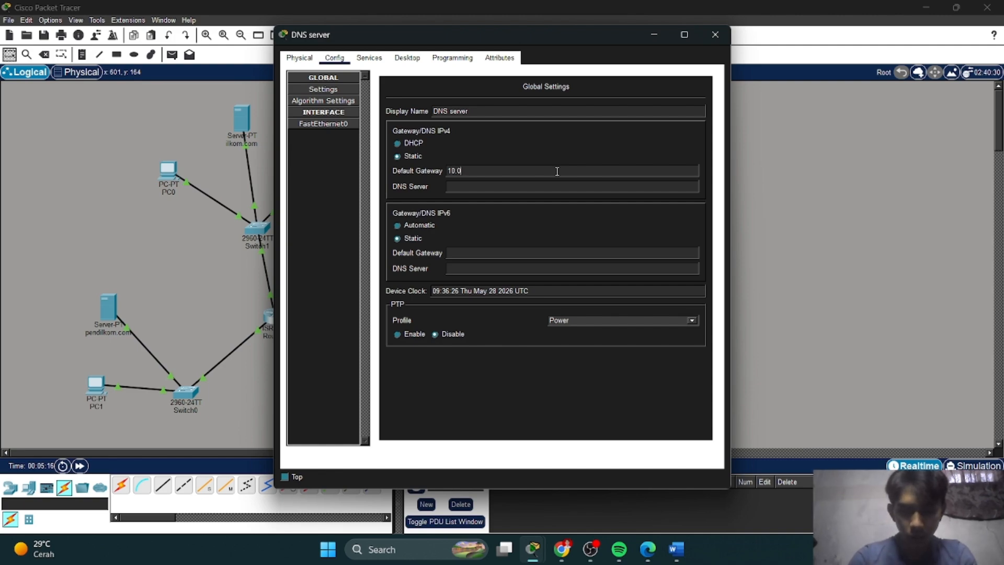
{"action": "type", "text": ".0"}
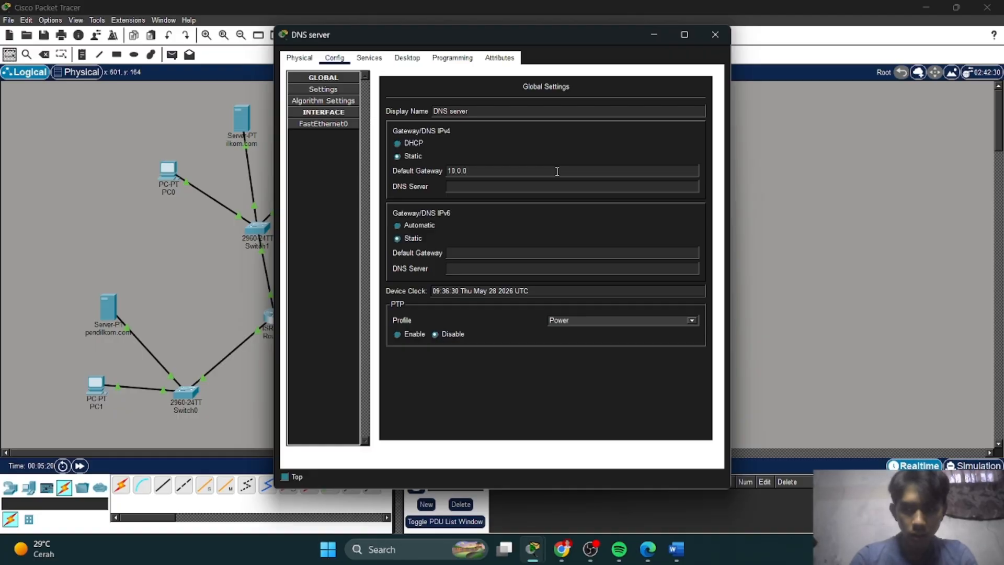
{"action": "type", "text": ".1"}
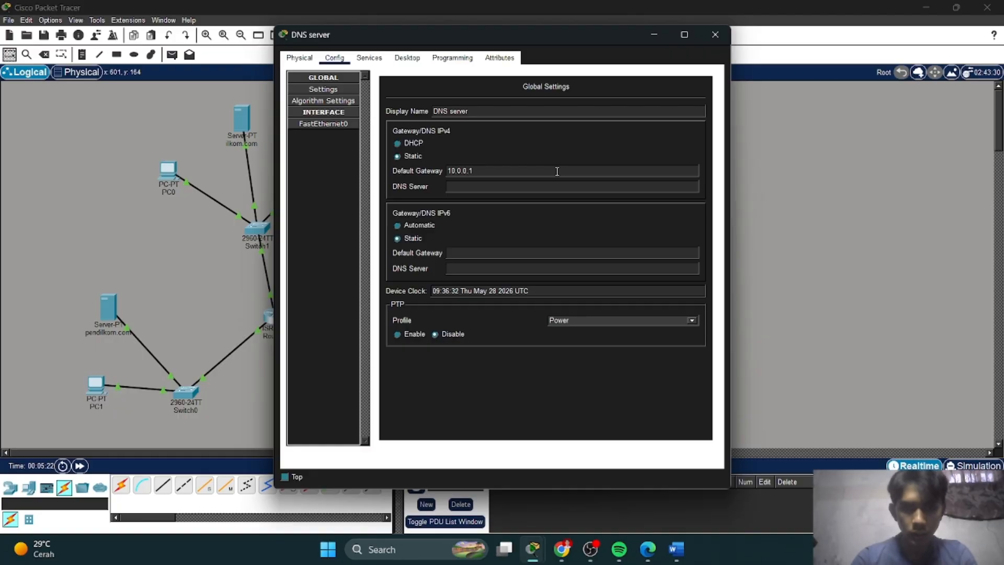
{"action": "left_click", "coordinate": [547, 183]}
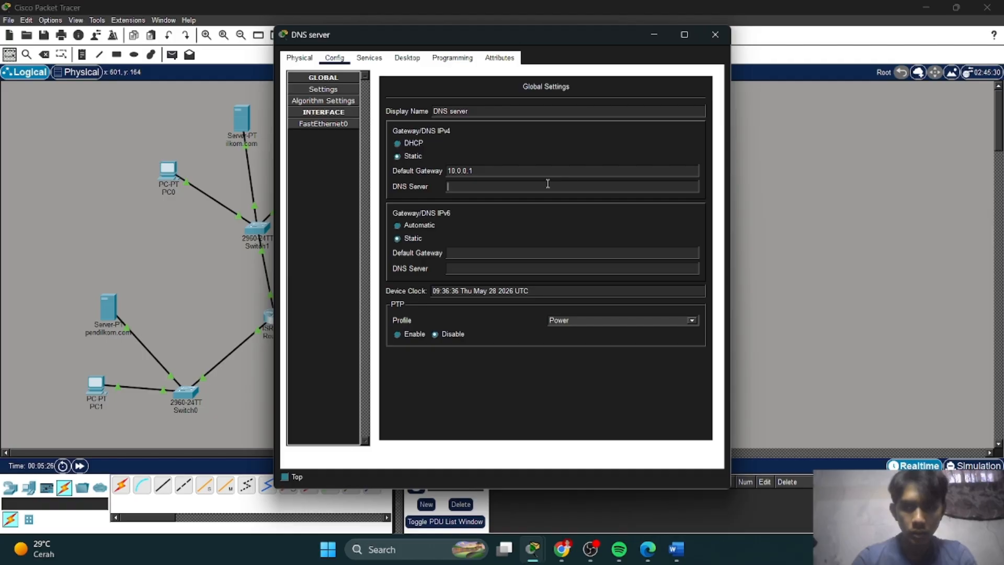
Assign the static IPv4 address 10.0.0.4 to the DNS server's FastEthernet0 interface.
{"action": "left_click", "coordinate": [337, 125]}
{"action": "left_click", "coordinate": [602, 171]}
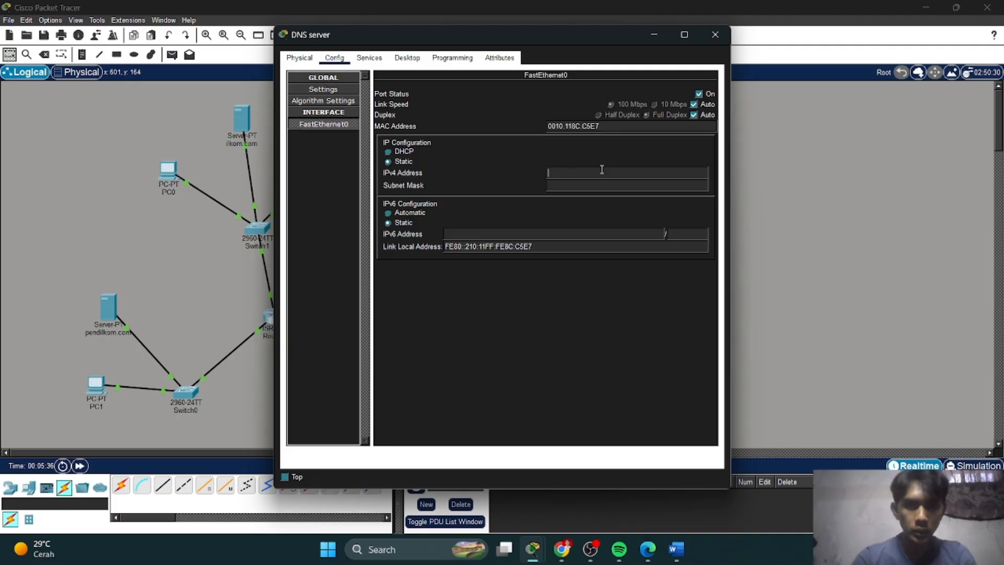
{"action": "type", "text": "10"}
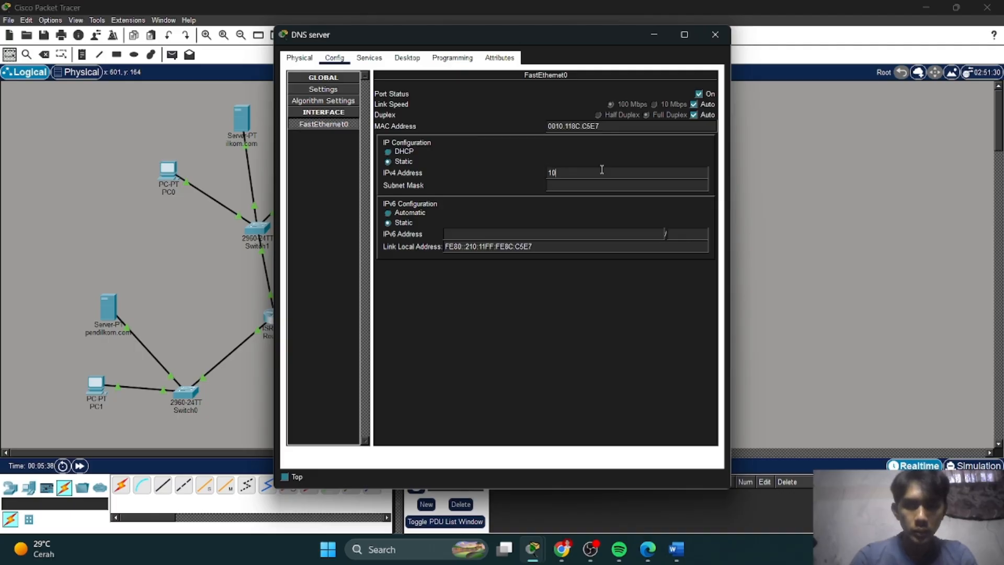
{"action": "type", "text": ".0.0."}
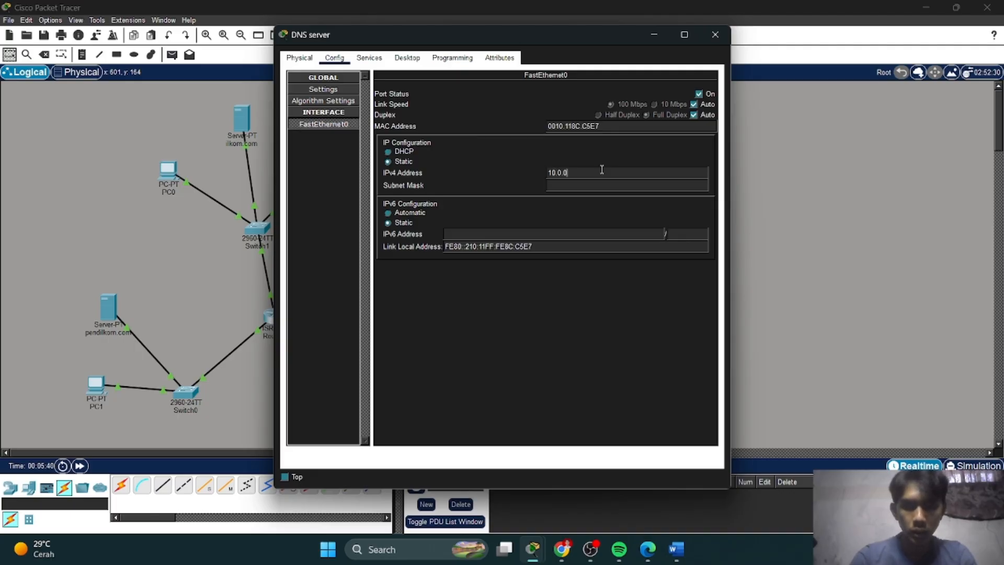
{"action": "type", "text": "4"}
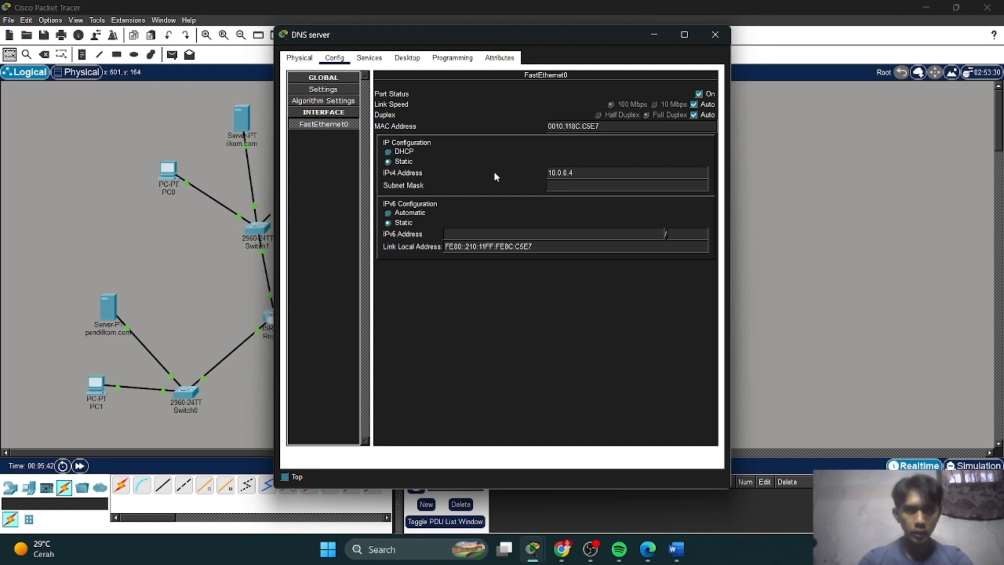
Set the IPv4 DNS server address to 10.0.0.4 in the DNS server's global settings.
{"action": "left_click", "coordinate": [337, 89]}
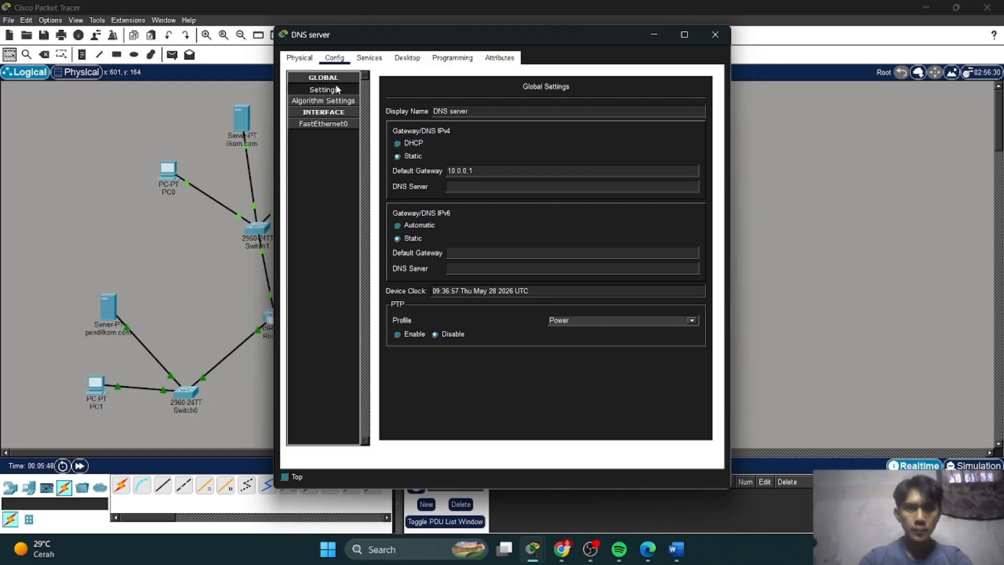
{"action": "left_click", "coordinate": [584, 185]}
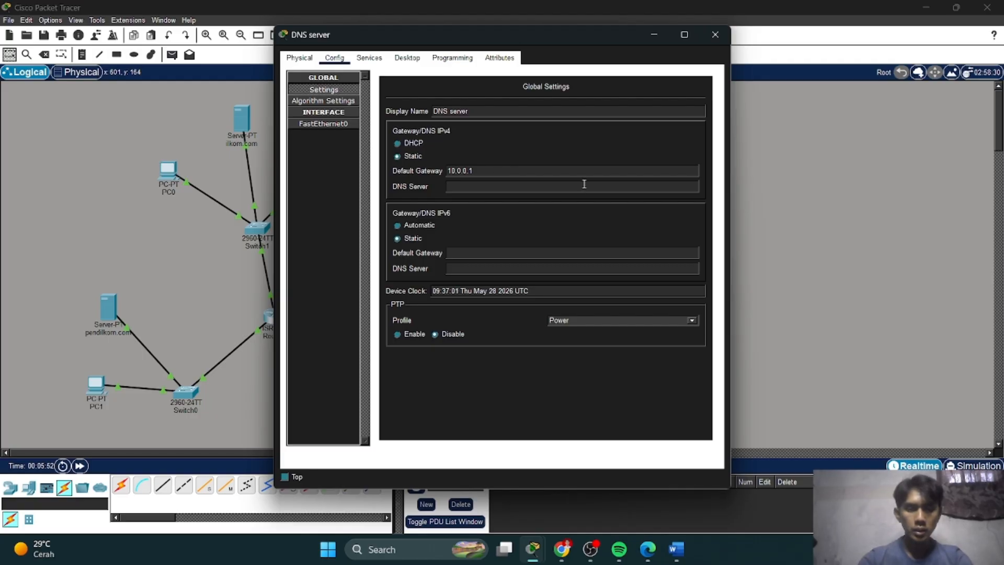
{"action": "type", "text": "10.0.0."}
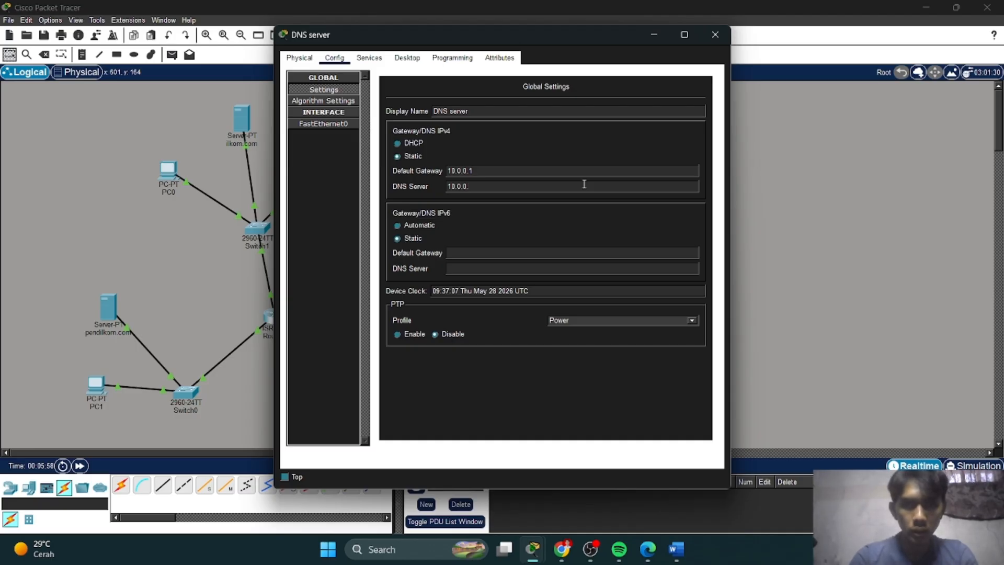
{"action": "type", "text": "4"}
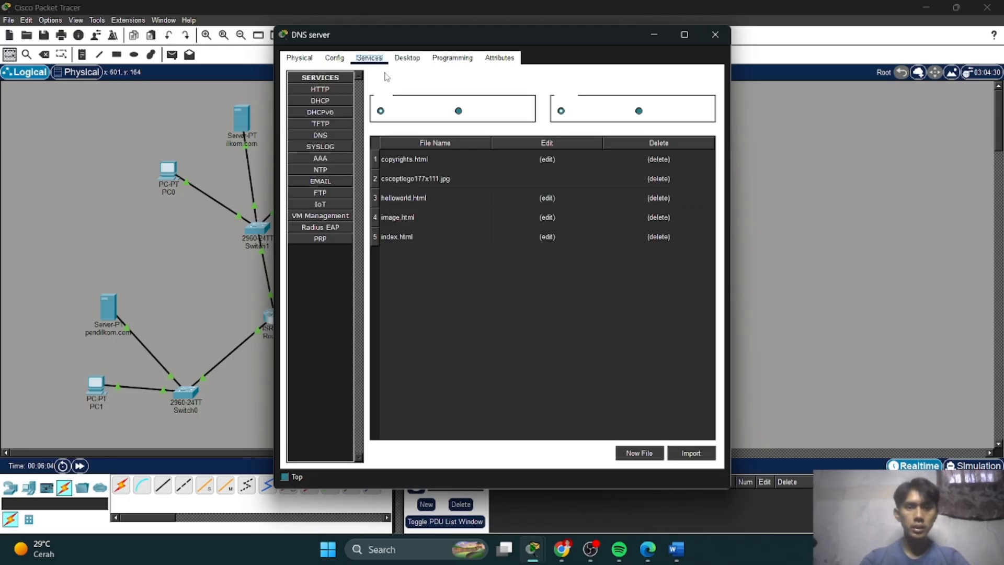
Turn off the HTTP and HTTPS services on the DNS server and return to the workspace.
{"action": "left_click", "coordinate": [459, 112]}
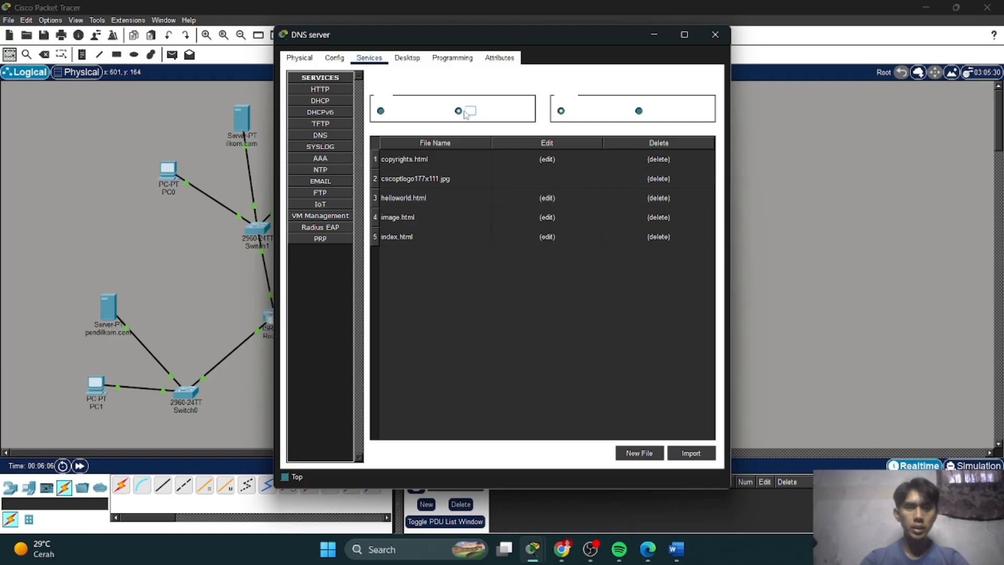
{"action": "left_click", "coordinate": [638, 112]}
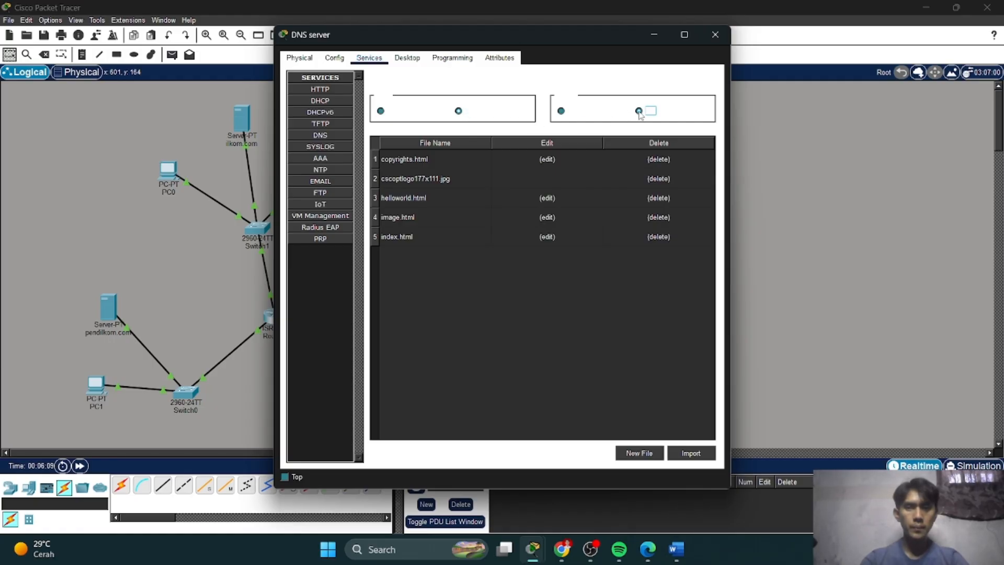
{"action": "left_click", "coordinate": [767, 160]}
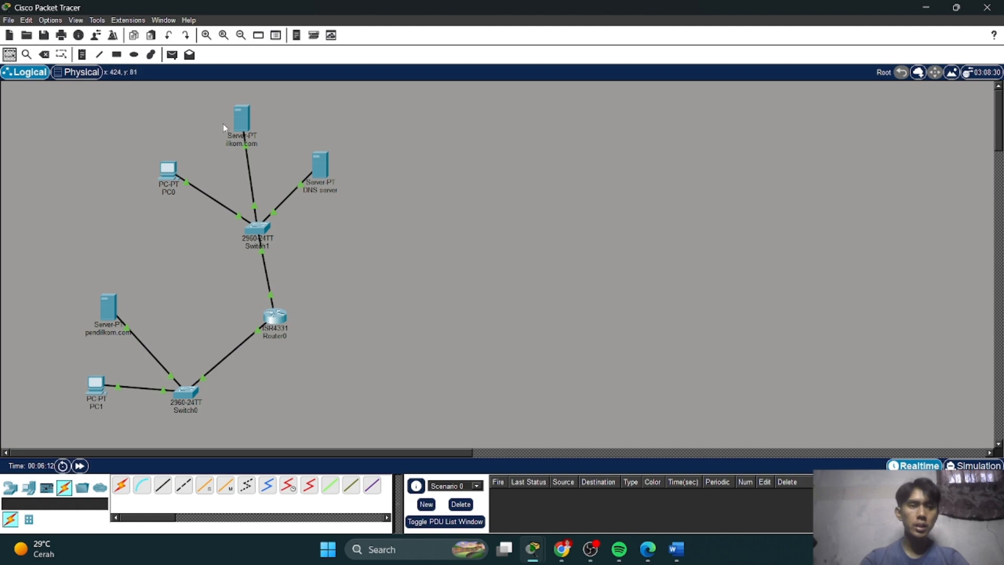
Assign the static IPv4 address 10.0.0.3 to the FastEthernet0 interface of the ilkom.com server.
{"action": "left_click", "coordinate": [242, 129]}
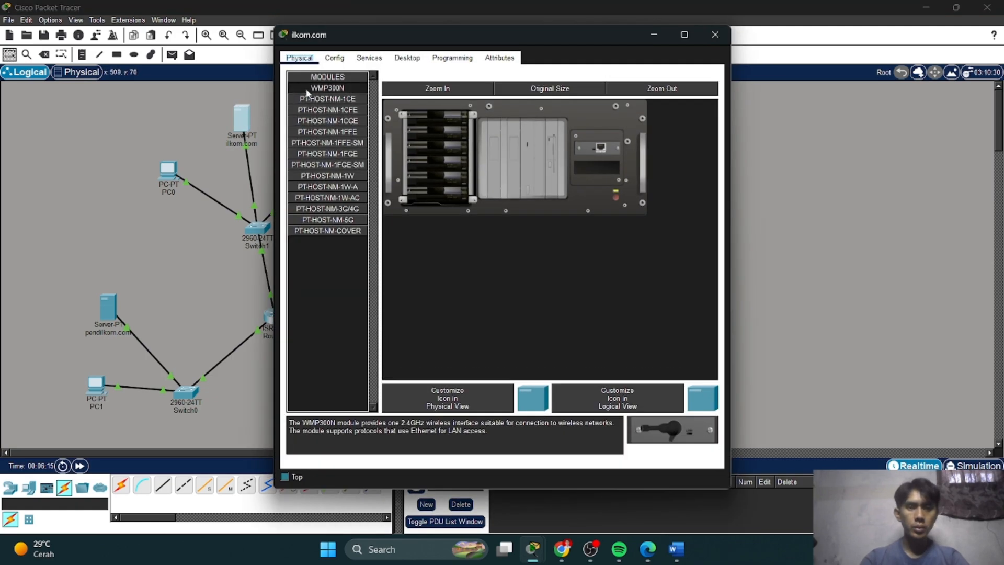
{"action": "left_click", "coordinate": [334, 58]}
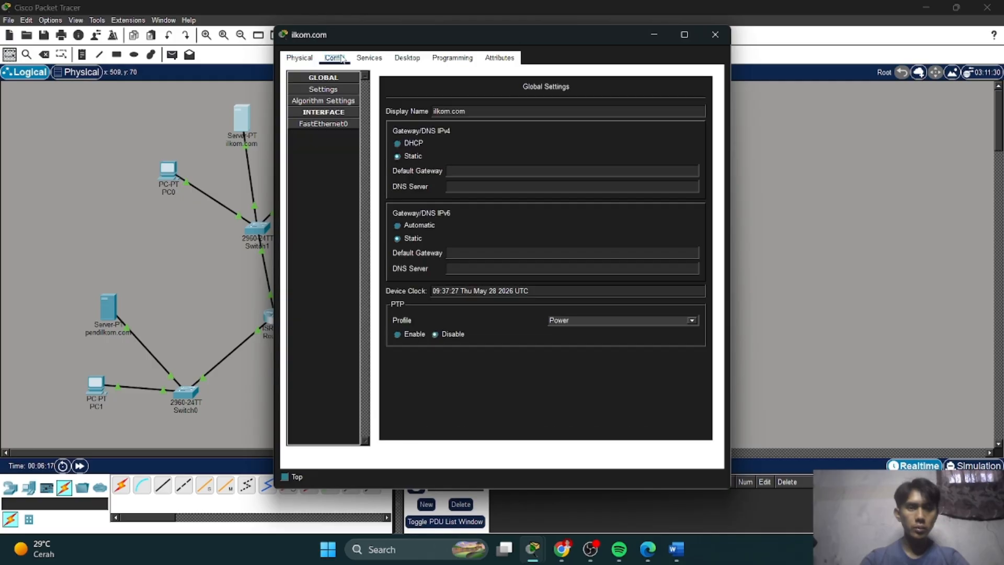
{"action": "left_click", "coordinate": [319, 124]}
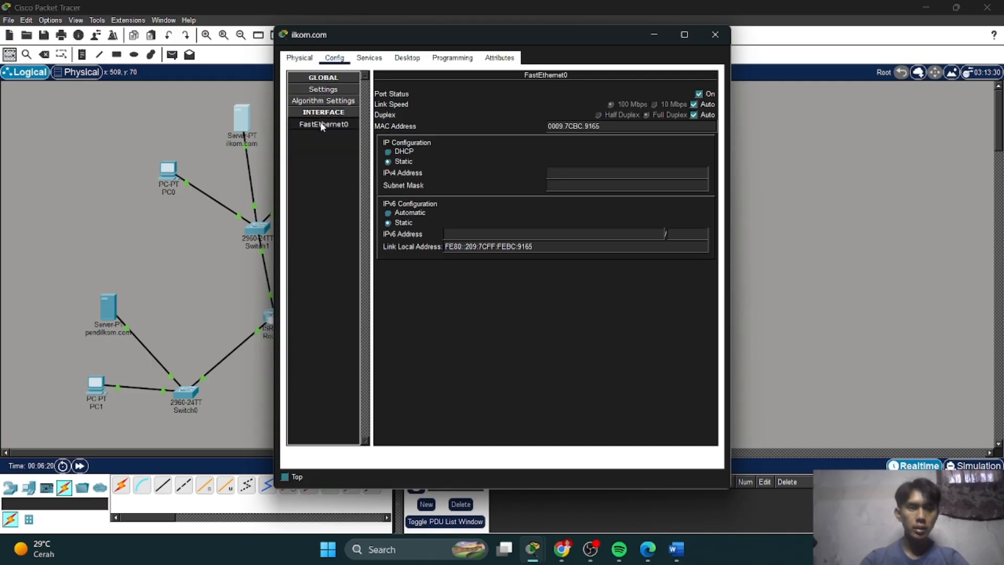
{"action": "left_click", "coordinate": [585, 174]}
{"action": "type", "text": "10.0.0"}
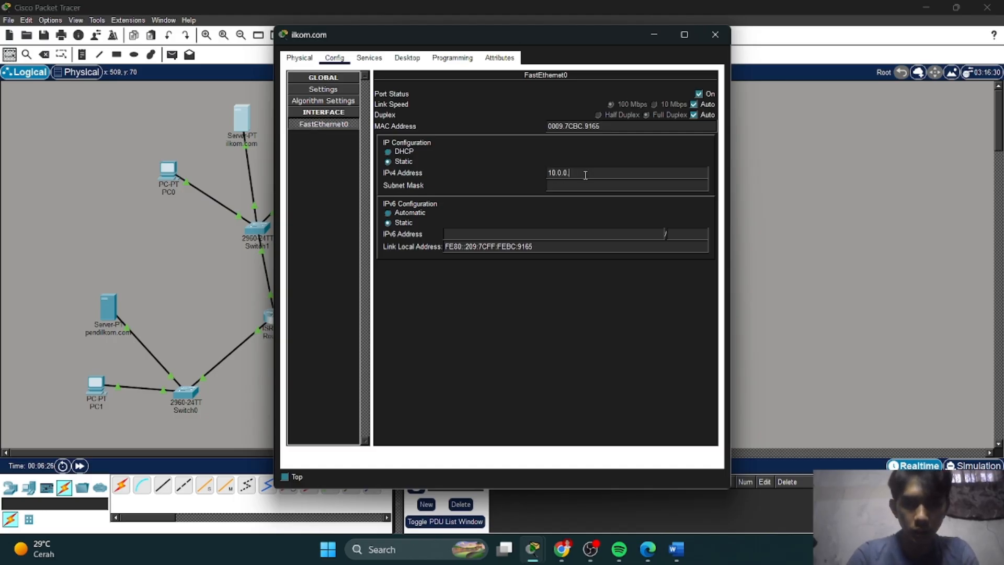
{"action": "type", "text": ".3"}
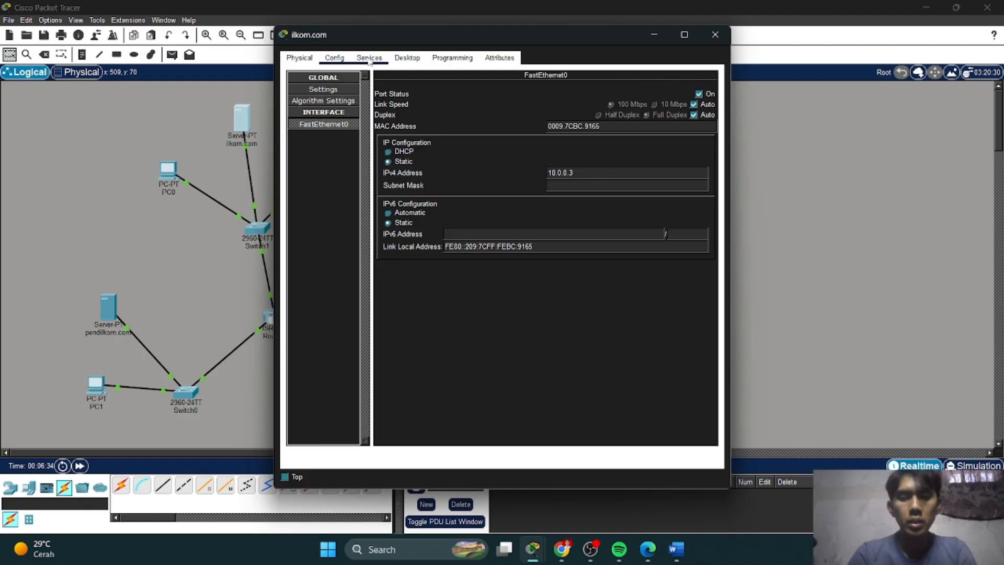
Set the static IPv4 default gateway of the ilkom.com server to 10.0.0.1.
{"action": "left_click", "coordinate": [341, 91]}
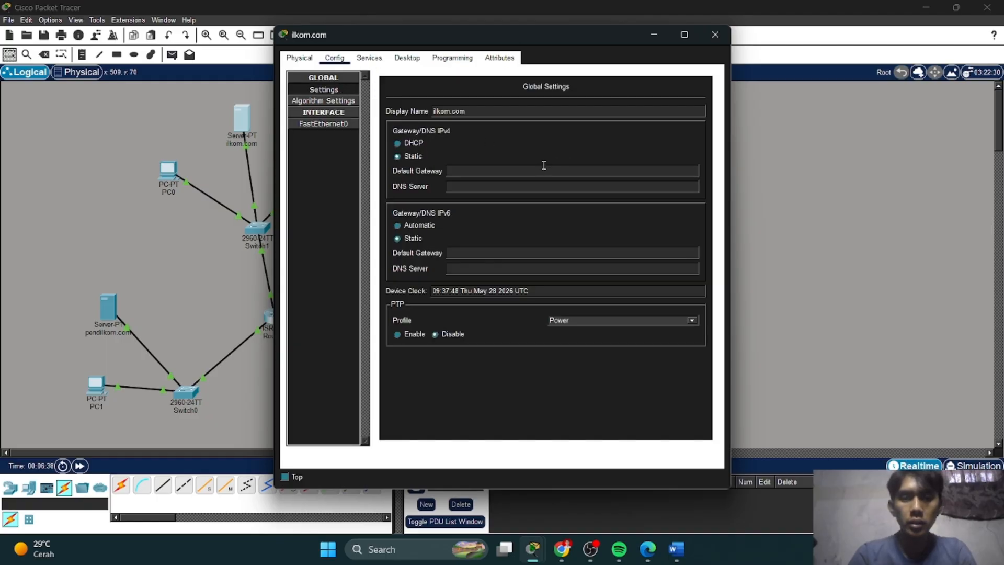
{"action": "left_click", "coordinate": [544, 167]}
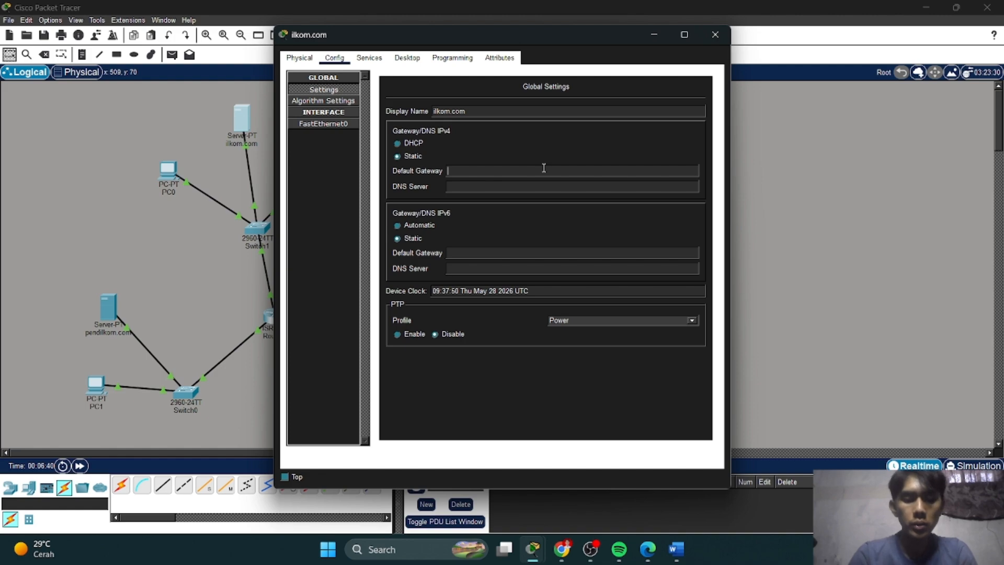
{"action": "type", "text": "10.0."}
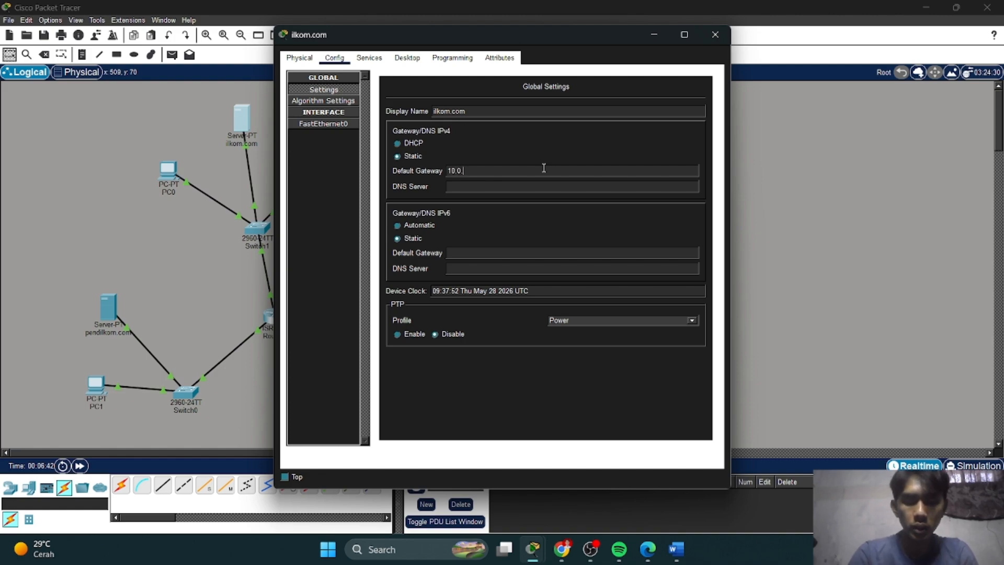
{"action": "type", "text": "0.1"}
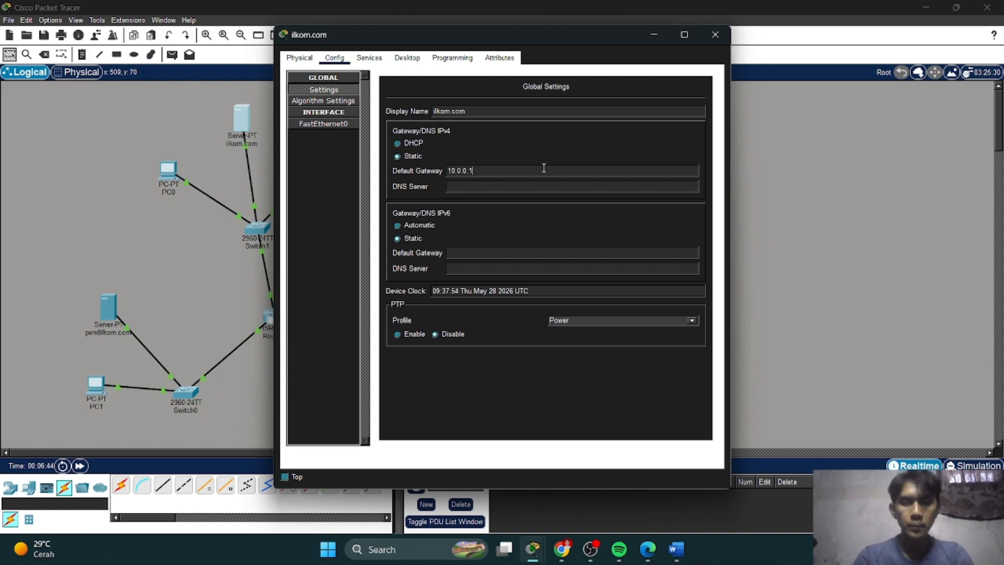
Set the IPv4 DNS server address of the ilkom.com server to 10.0.0.4.
{"action": "left_click", "coordinate": [523, 186]}
{"action": "type", "text": "10.0"}
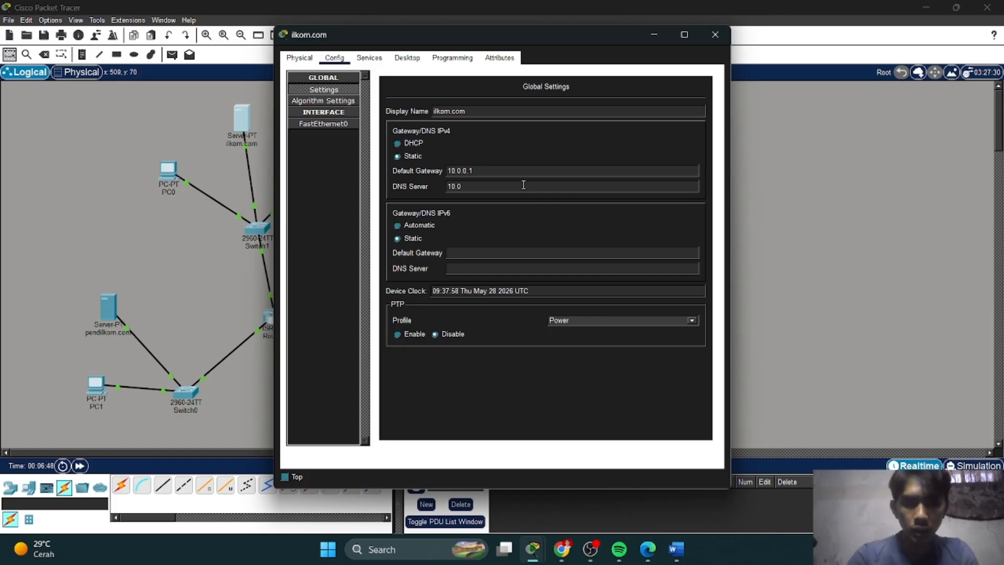
{"action": "type", "text": ".0.4"}
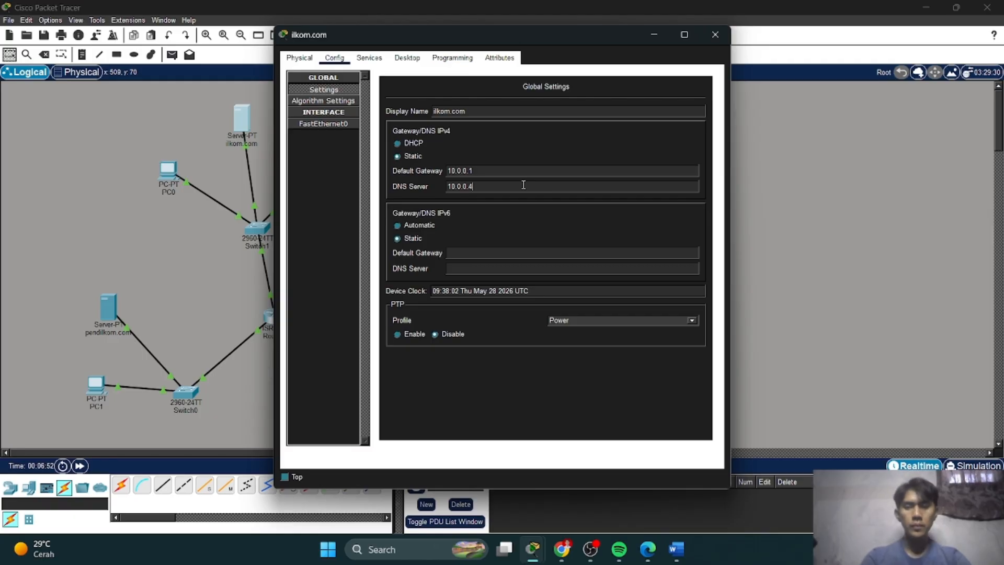
Replace the welcome sentence in the ilkom.com server's index.html with "ILKOM.COM BERHASIL DIAKSES".
{"action": "left_click", "coordinate": [379, 61]}
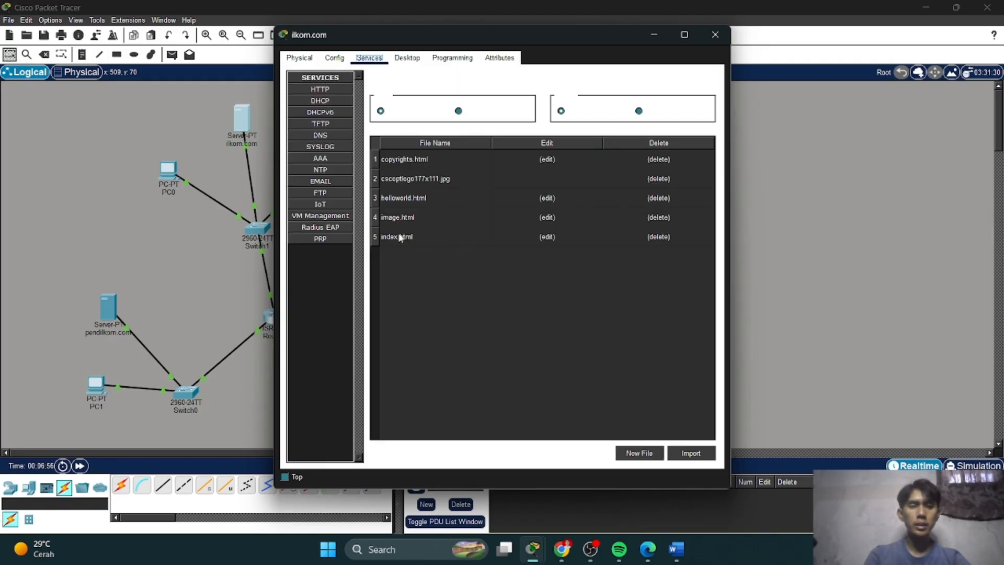
{"action": "left_click", "coordinate": [548, 238]}
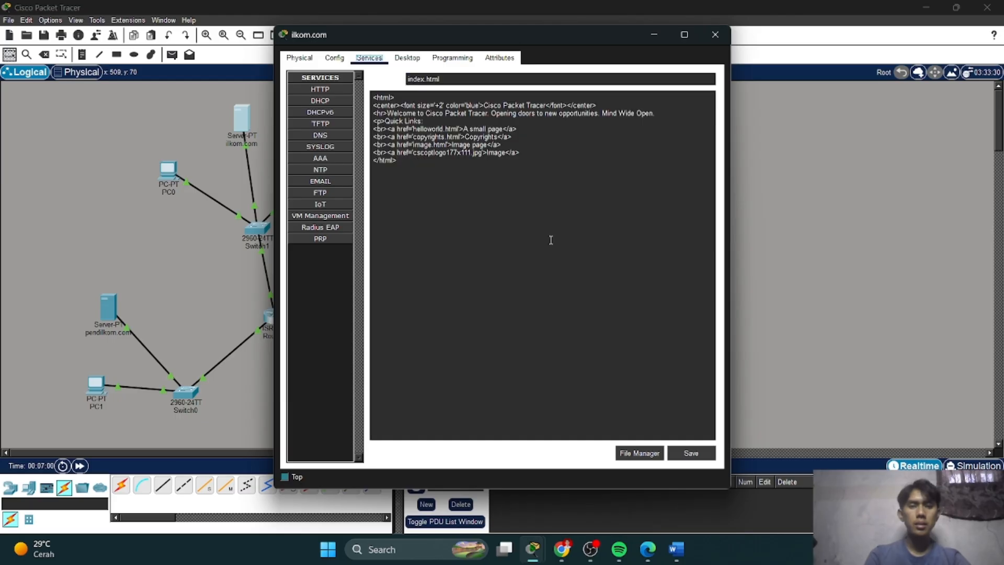
{"action": "left_click", "coordinate": [389, 113]}
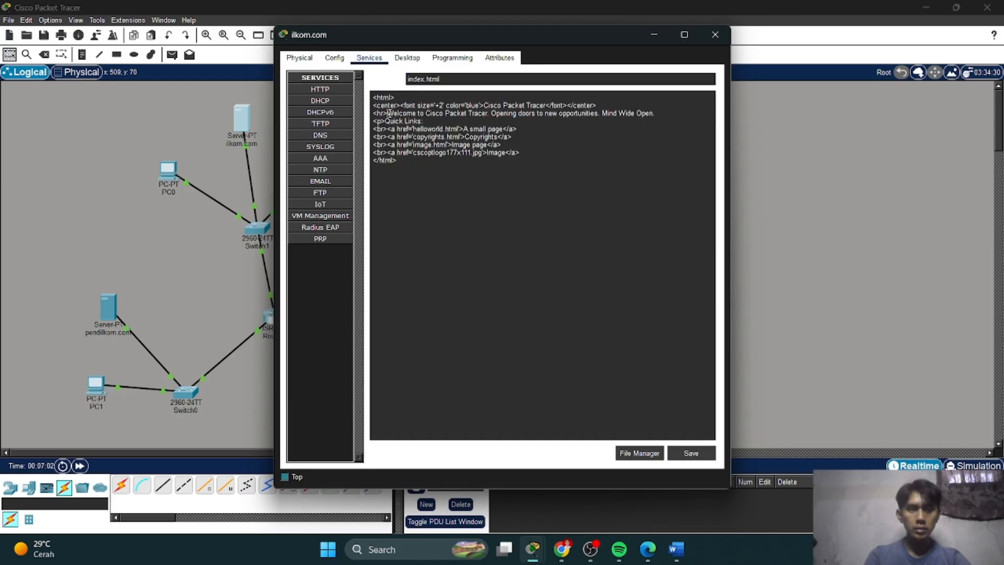
{"action": "left_click_drag", "start_coordinate": [389, 114], "coordinate": [666, 114]}
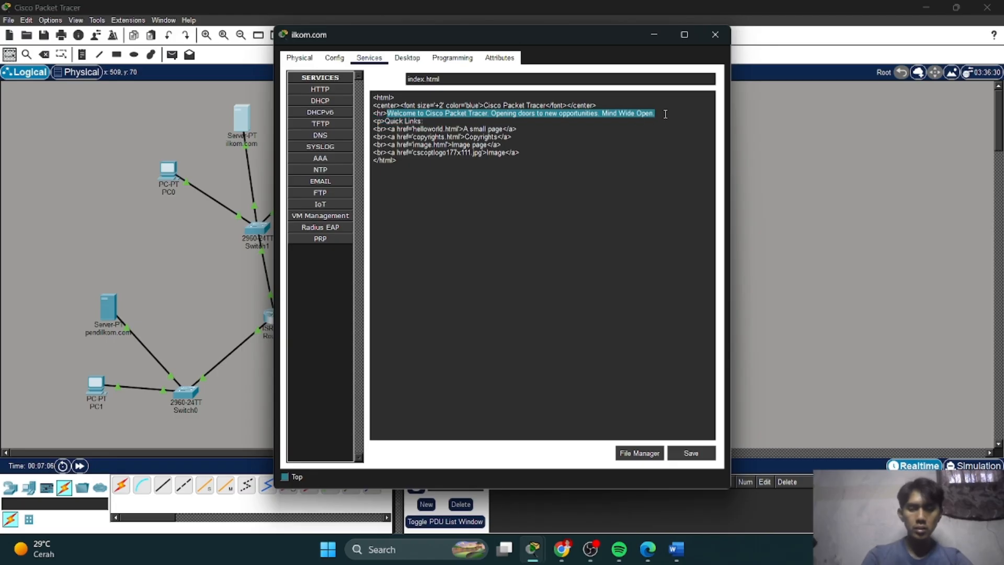
{"action": "key", "text": "BackSpace"}
{"action": "type", "text": "IL"}
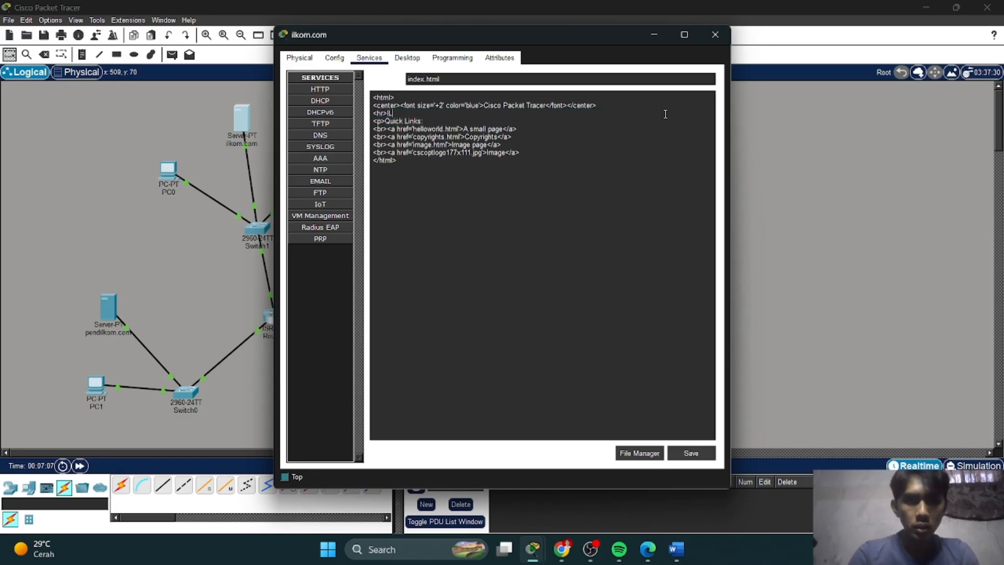
{"action": "type", "text": "KOM.CO"}
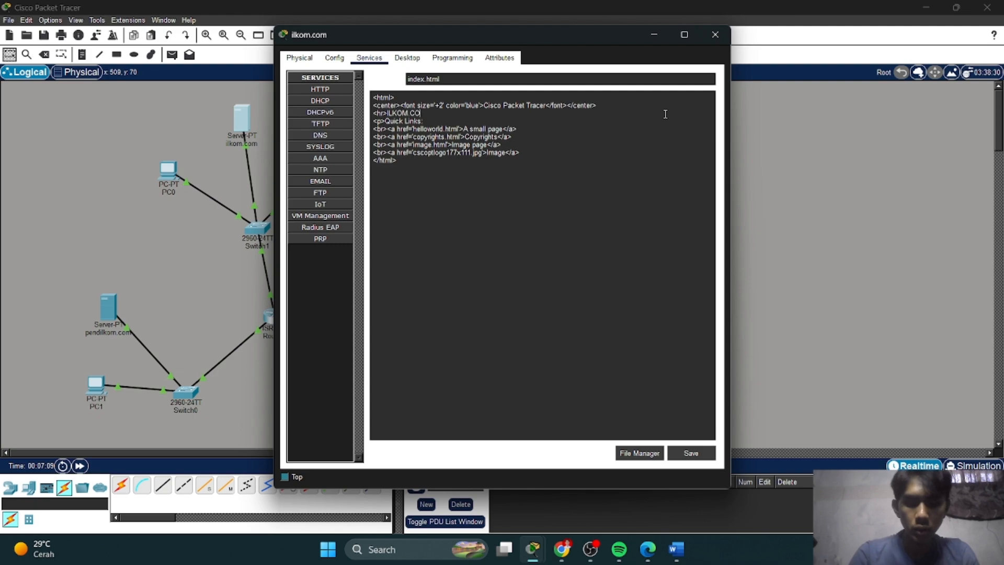
{"action": "type", "text": "M BR"}
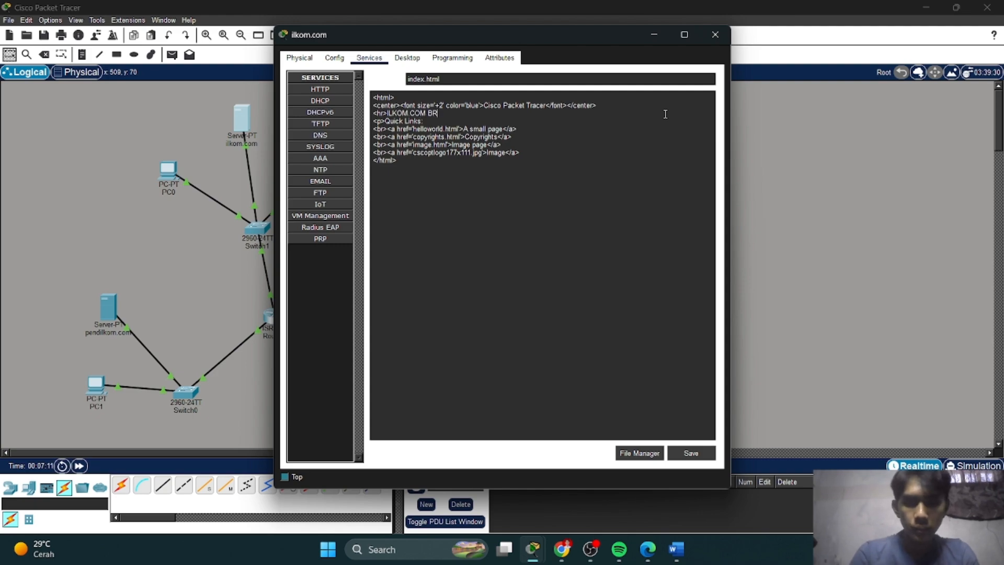
{"action": "key", "text": "BackSpace"}
{"action": "type", "text": "ERHASIL"}
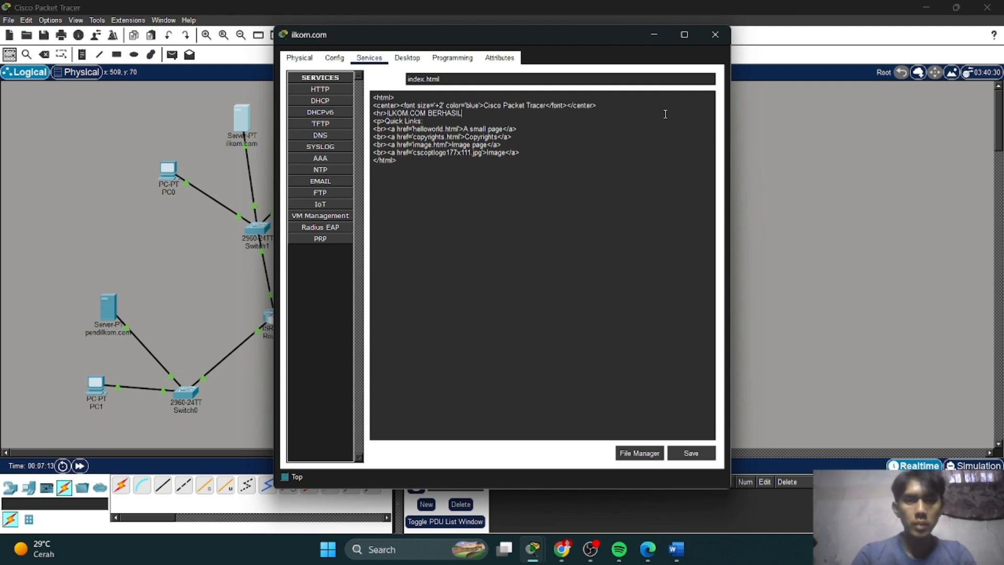
{"action": "type", "text": " DIAKSES"}
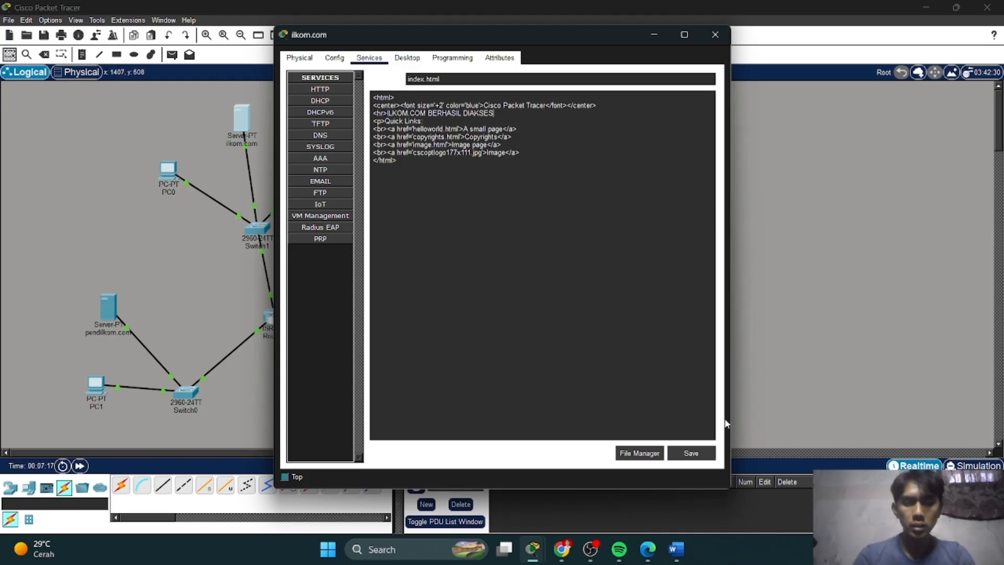
Save the edited index.html over the existing file and return to the workspace.
{"action": "left_click", "coordinate": [709, 455]}
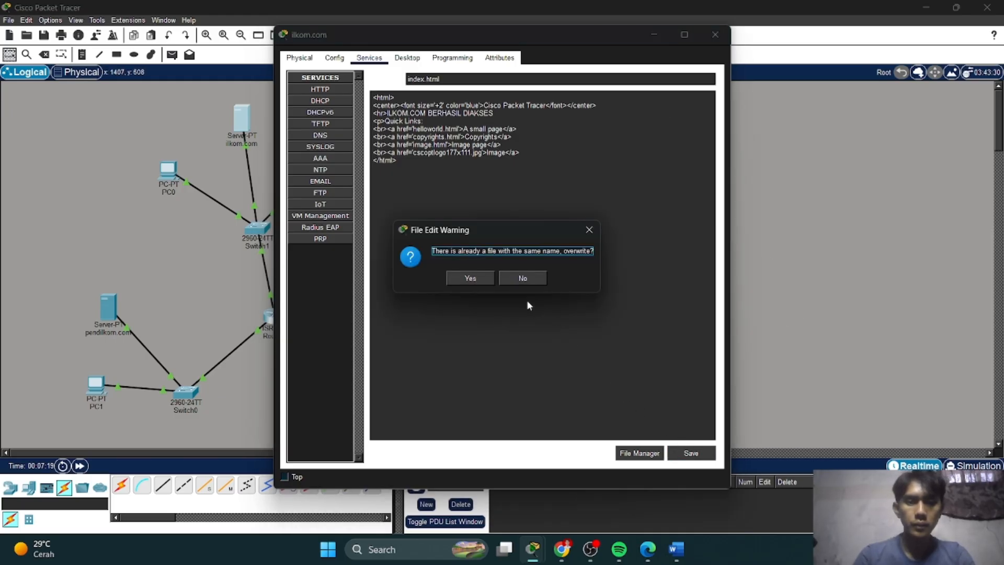
{"action": "left_click", "coordinate": [470, 278]}
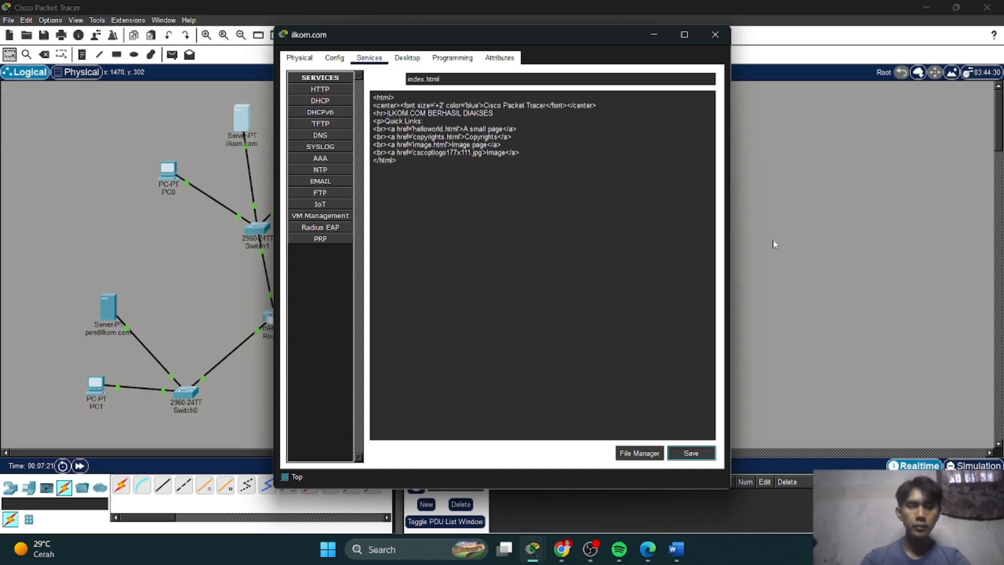
{"action": "left_click", "coordinate": [801, 238]}
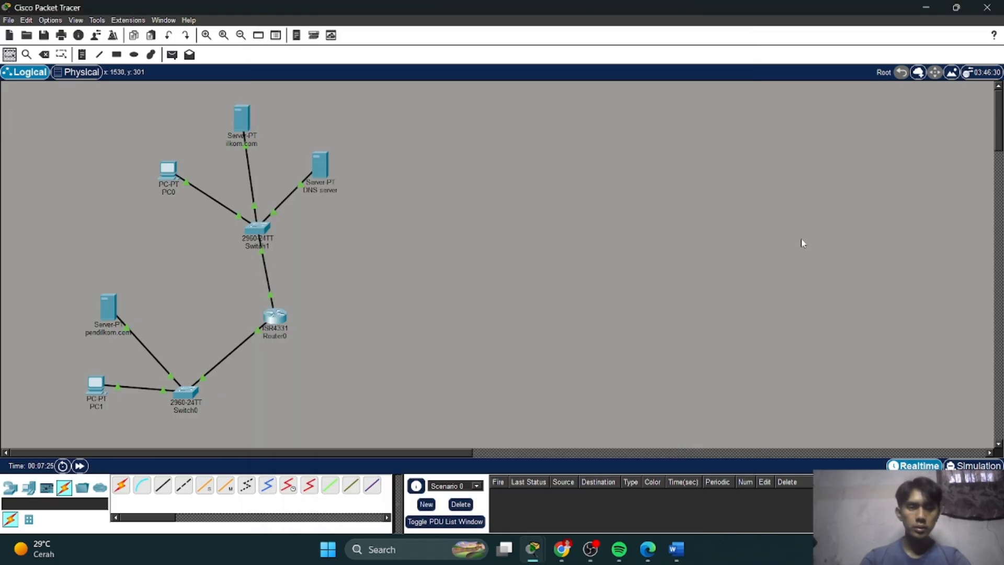
Assign the static IPv4 address 10.0.0.2 to the FastEthernet0 interface of PC0.
{"action": "left_click", "coordinate": [167, 175]}
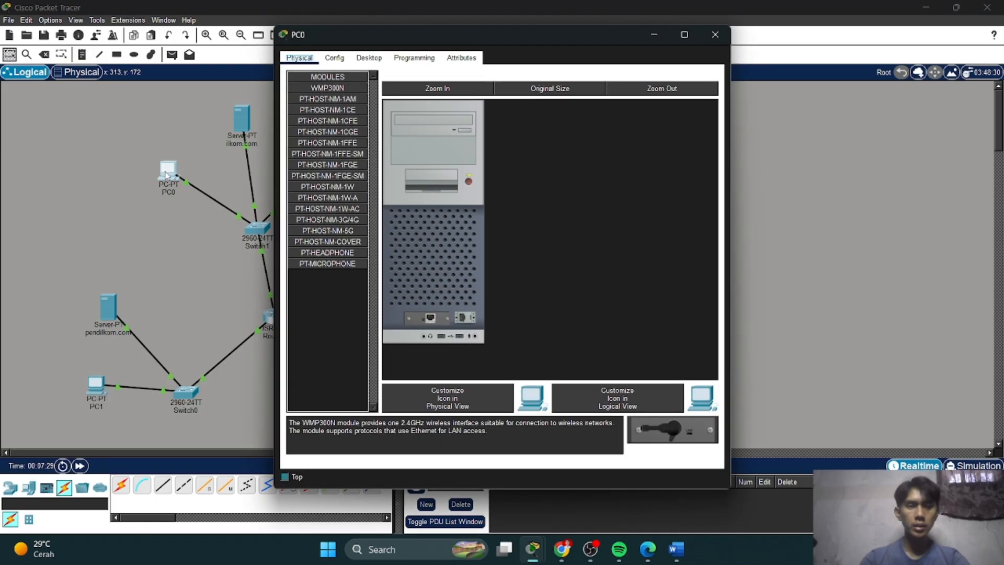
{"action": "left_click", "coordinate": [338, 56]}
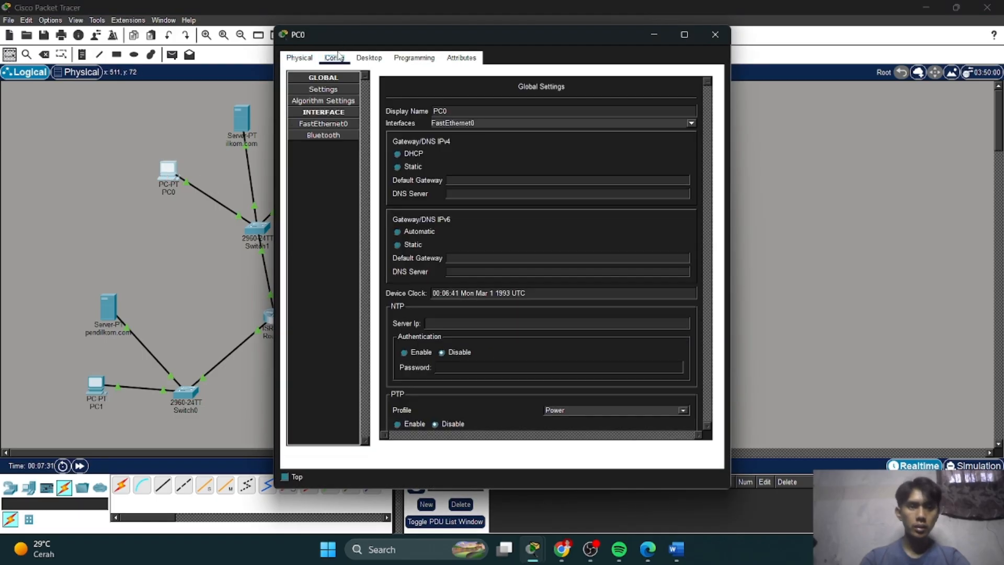
{"action": "left_click", "coordinate": [325, 123]}
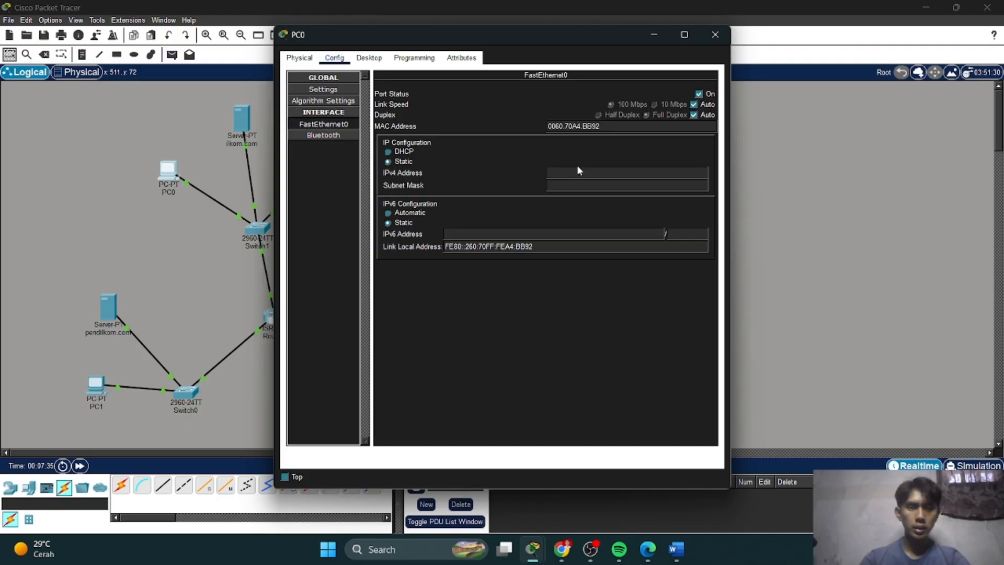
{"action": "left_click", "coordinate": [578, 176]}
{"action": "type", "text": "10"}
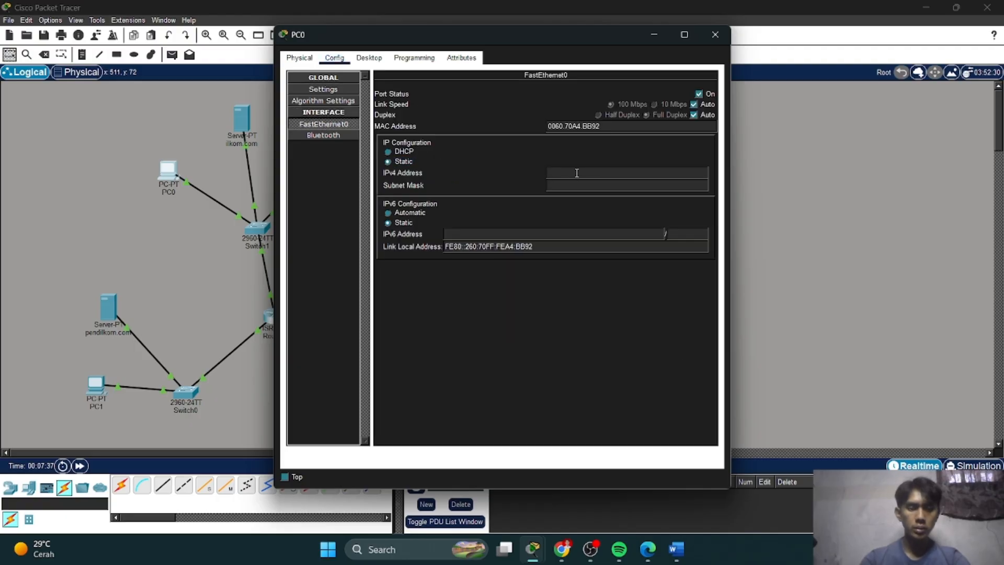
{"action": "type", "text": ".0."}
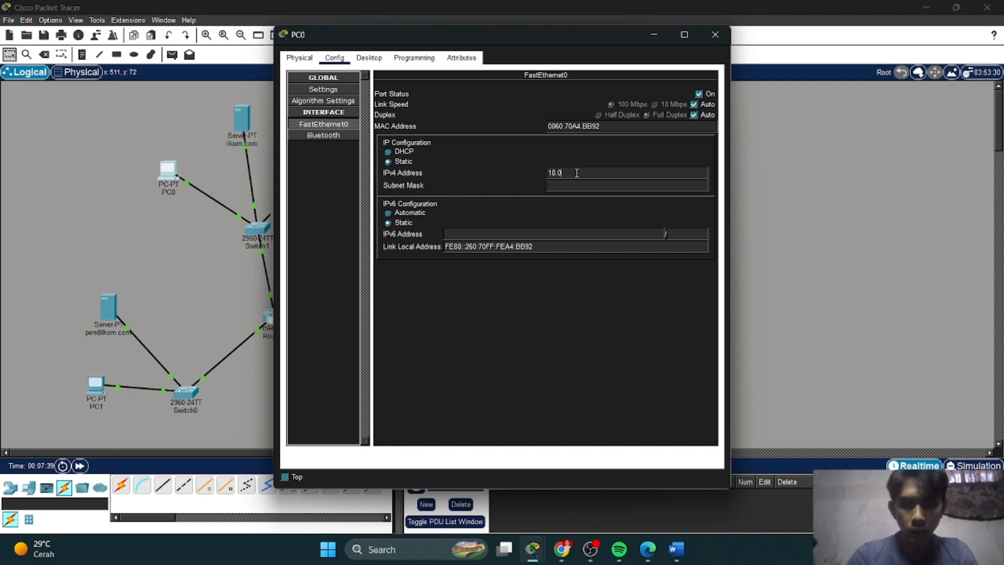
{"action": "type", "text": "0"}
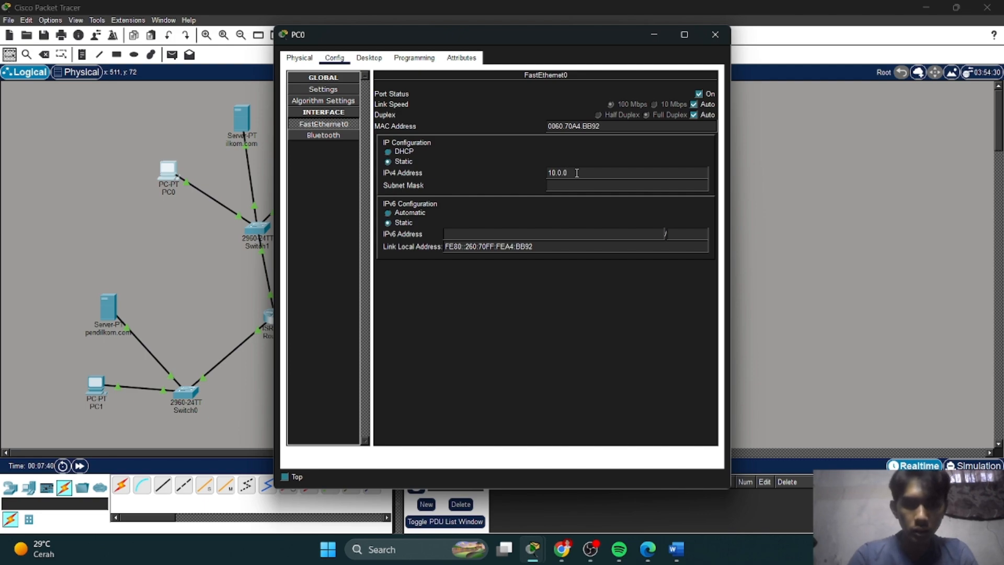
{"action": "type", "text": ".2"}
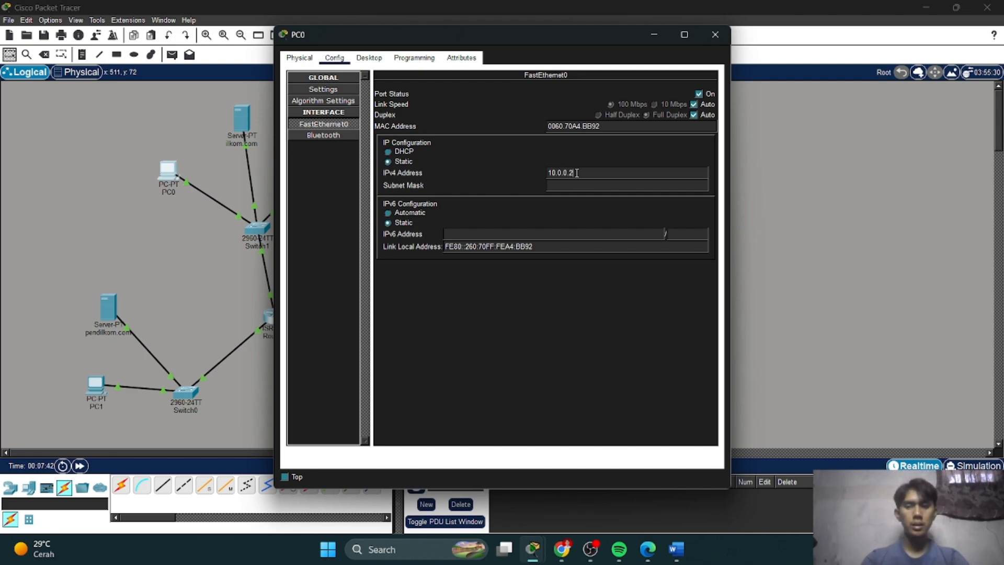
Set PC0's IPv4 default gateway to 10.0.0.1 and DNS server to 10.0.0.4, then return to the workspace.
{"action": "left_click", "coordinate": [347, 92]}
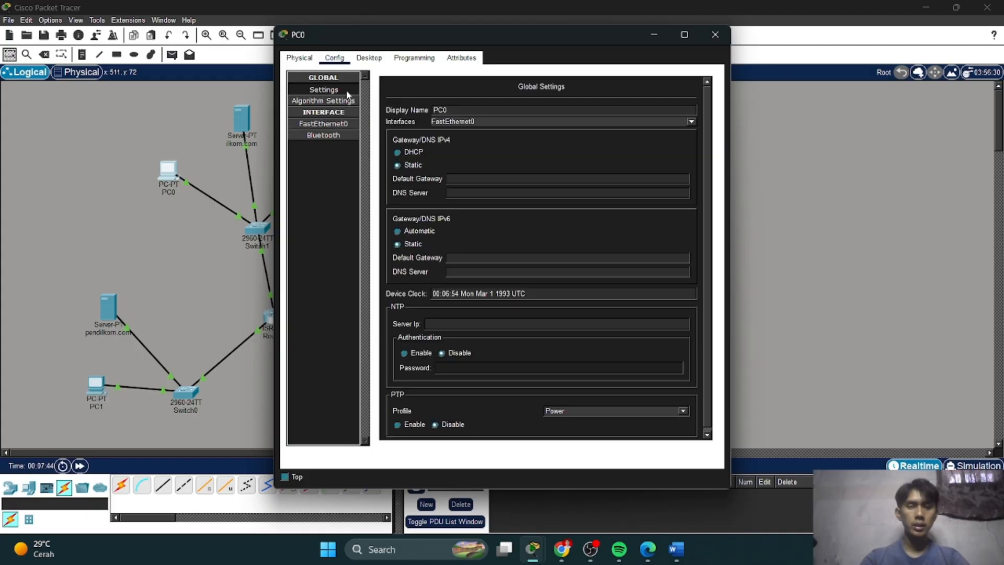
{"action": "left_click", "coordinate": [498, 184]}
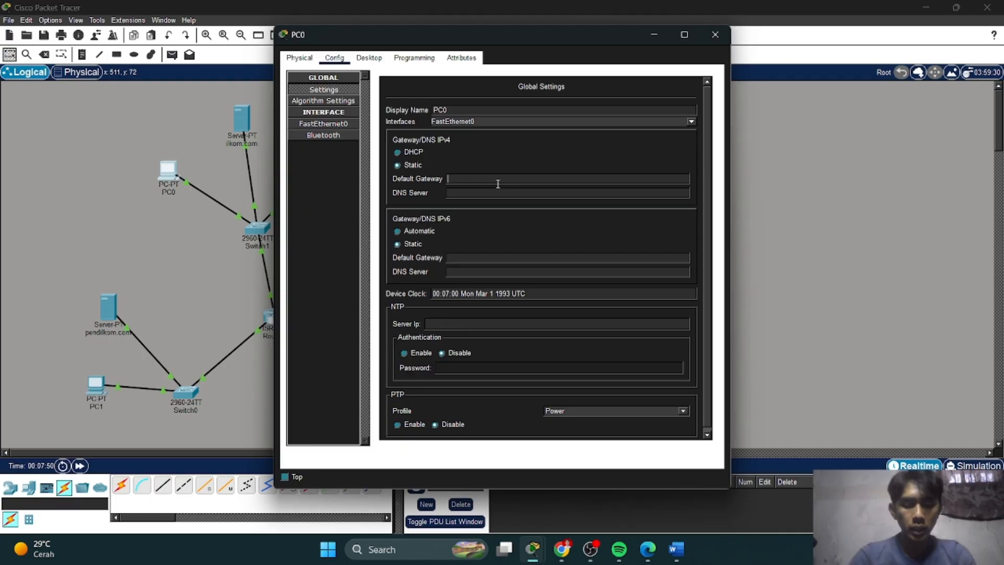
{"action": "type", "text": "10.0"}
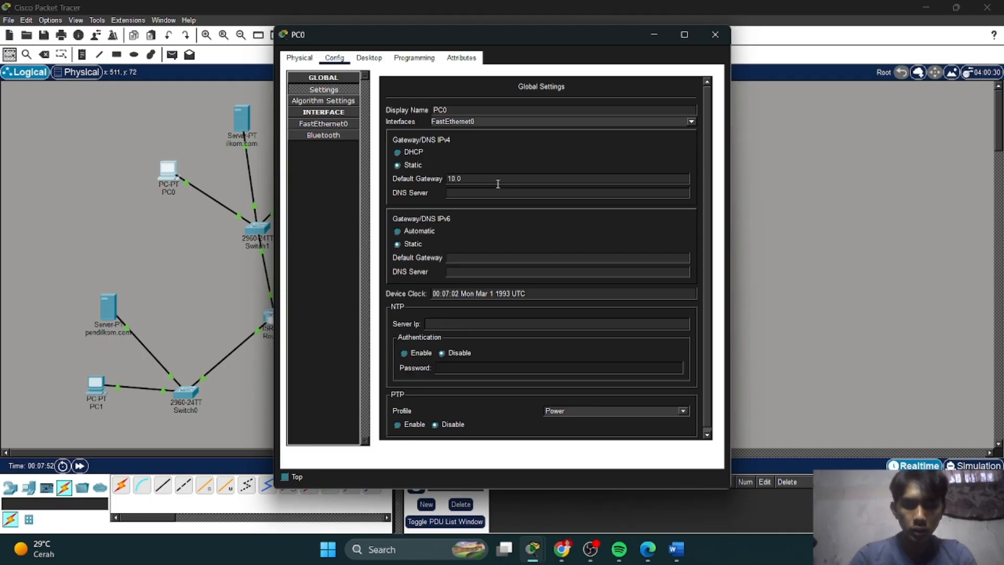
{"action": "type", "text": ".0.1"}
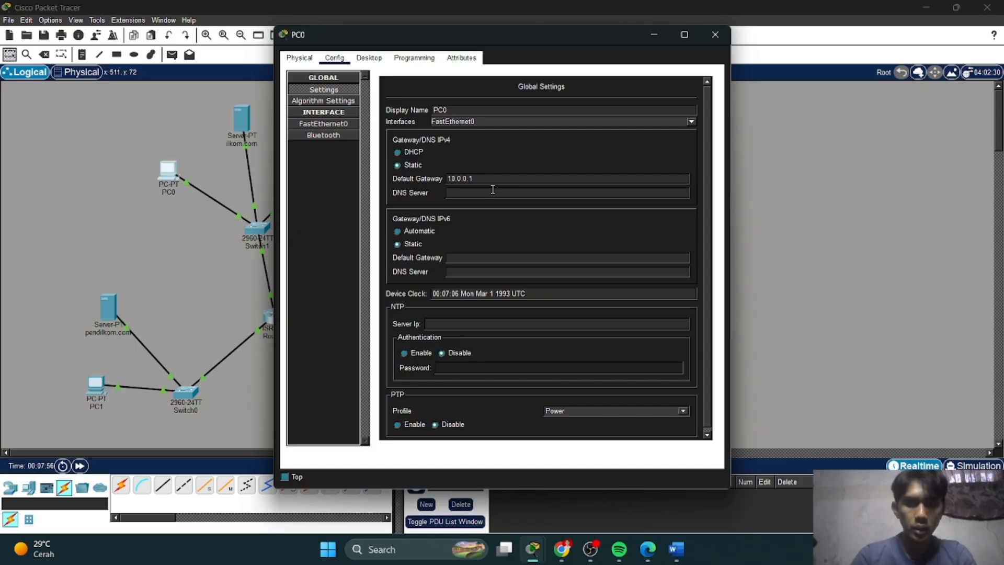
{"action": "left_click", "coordinate": [492, 190]}
{"action": "type", "text": "10"}
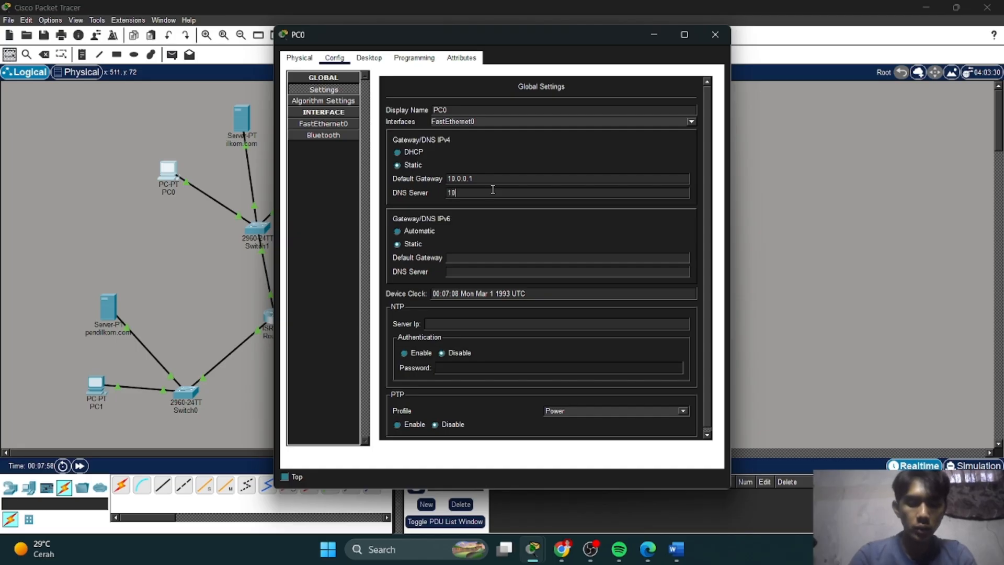
{"action": "type", "text": ".0.0.4"}
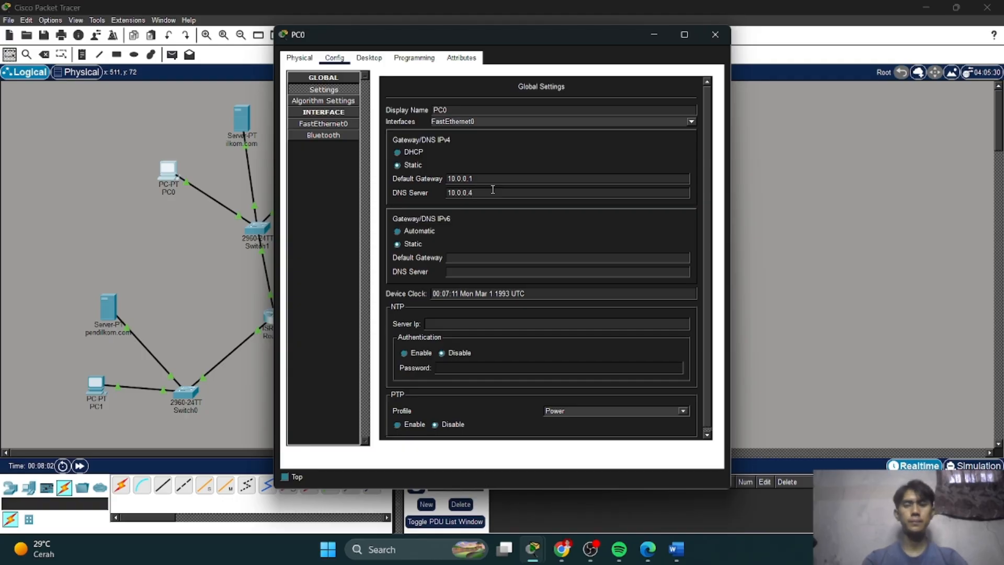
{"action": "left_click", "coordinate": [747, 229]}
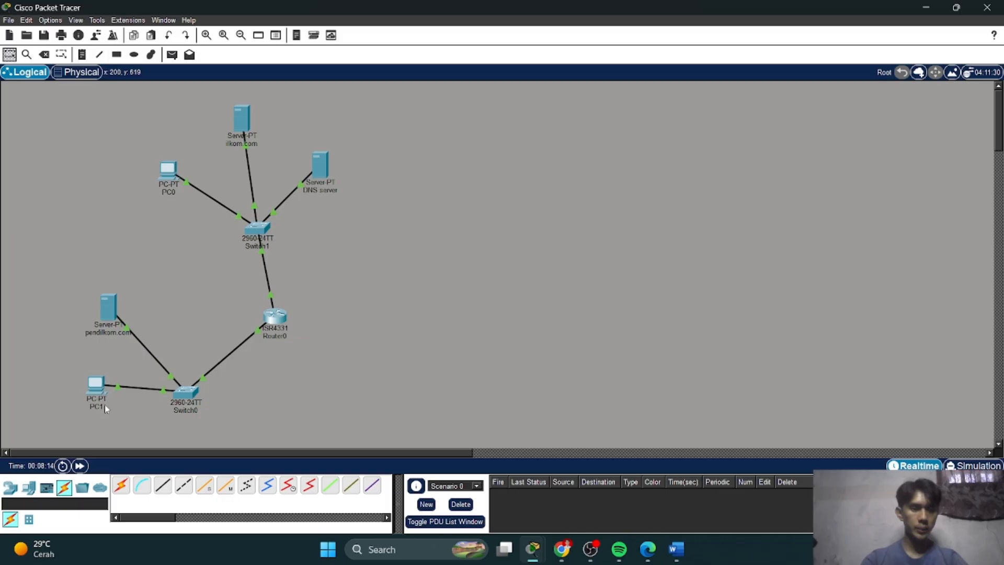
Enter the static IPv4 address 192.168.1.1 for the FastEthernet0 interface of PC1.
{"action": "left_click", "coordinate": [89, 388]}
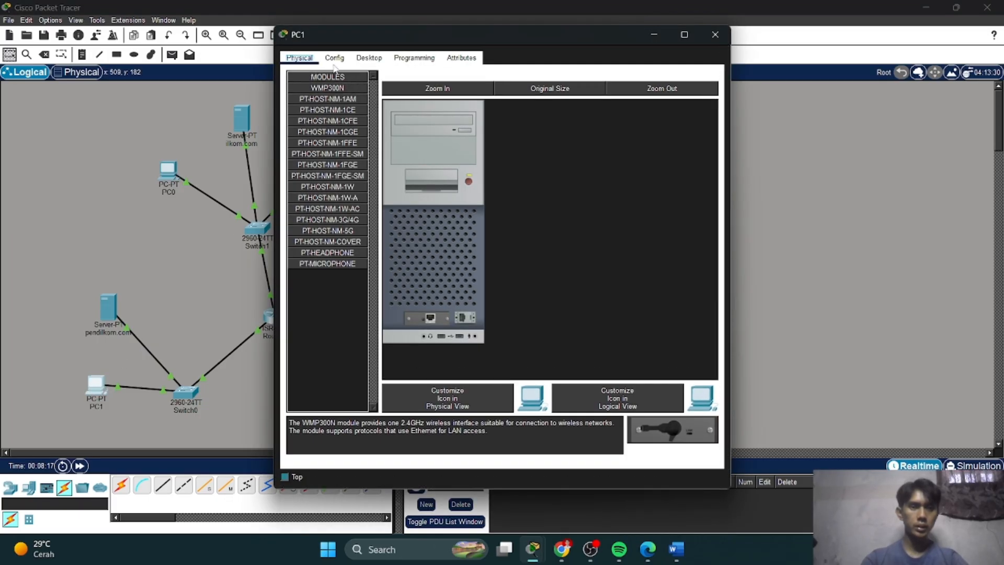
{"action": "left_click", "coordinate": [334, 58]}
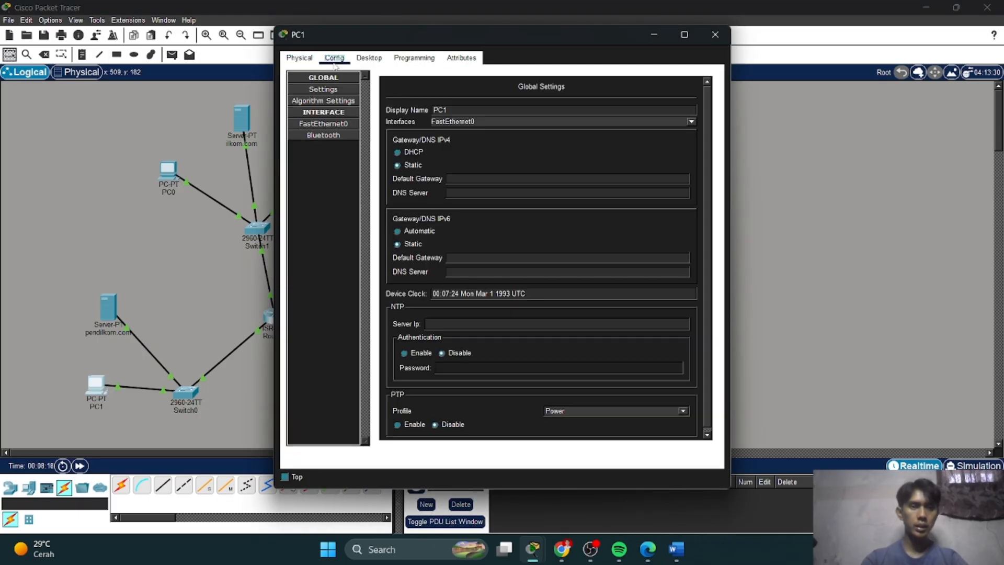
{"action": "left_click", "coordinate": [320, 126]}
{"action": "left_click", "coordinate": [574, 177]}
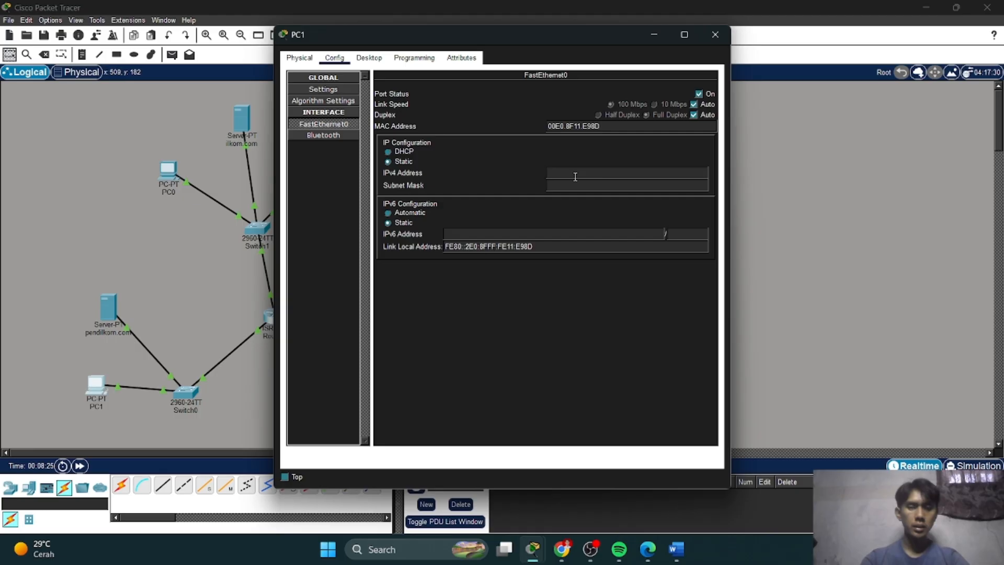
{"action": "type", "text": "1"}
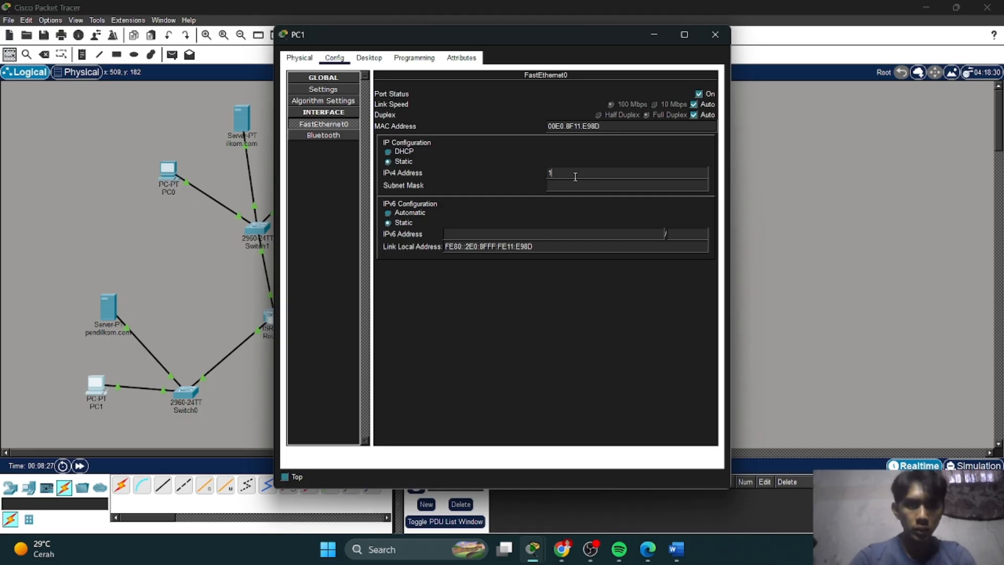
{"action": "type", "text": "92"}
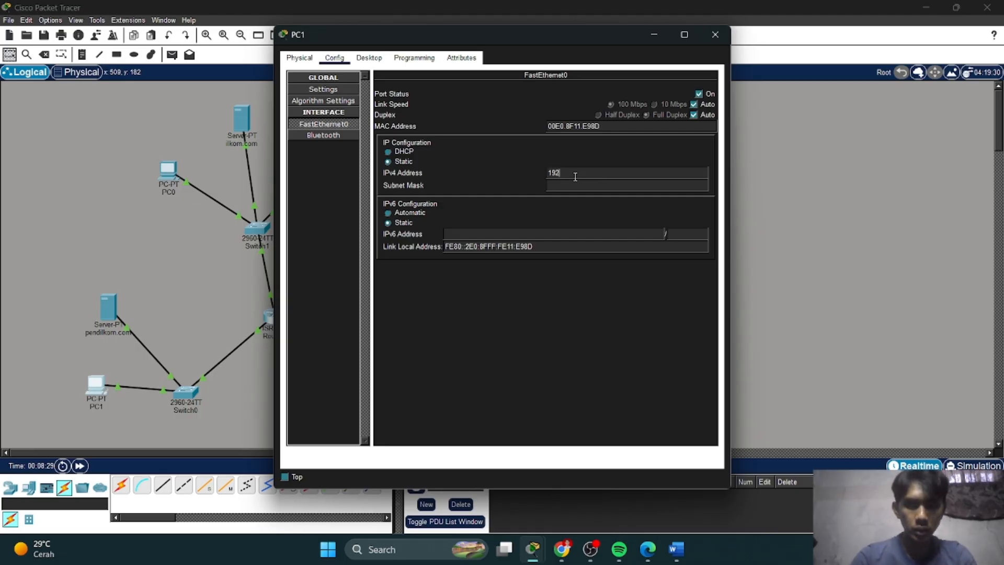
{"action": "type", "text": ".168"}
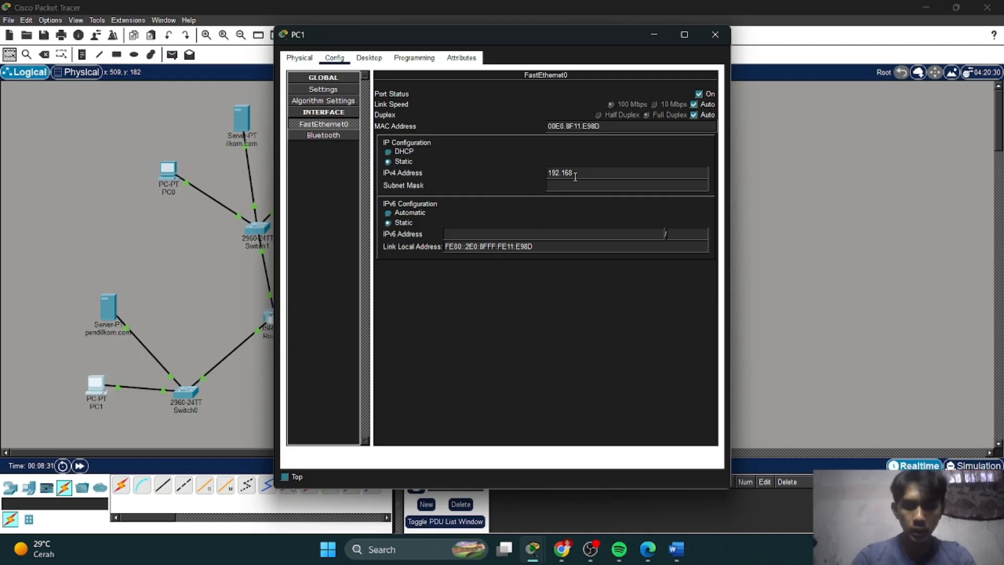
{"action": "type", "text": ".1.1"}
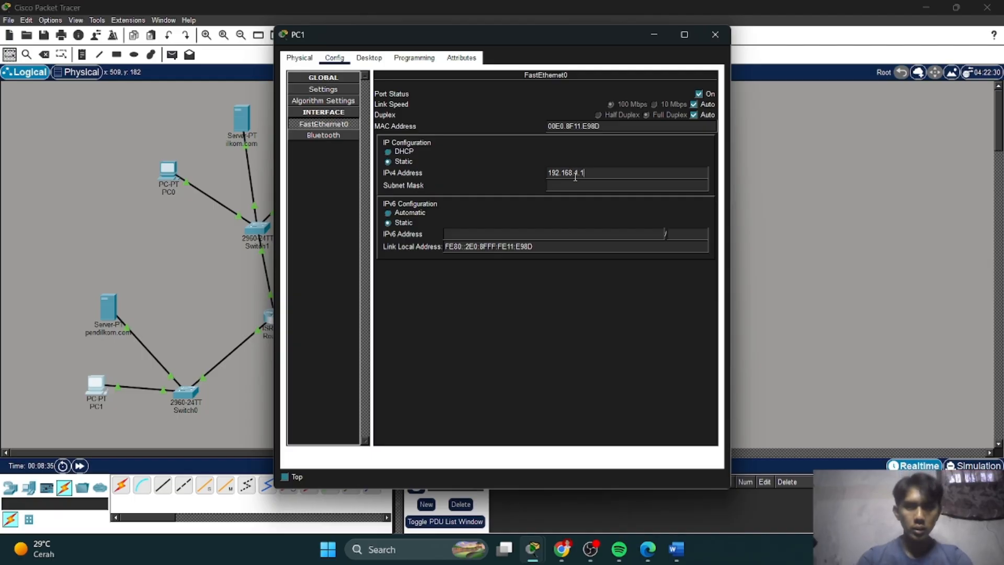
Set PC1's IPv4 default gateway to 192.168.1.200 and DNS server to 10.0.0.4, then return to the workspace.
{"action": "left_click", "coordinate": [323, 89]}
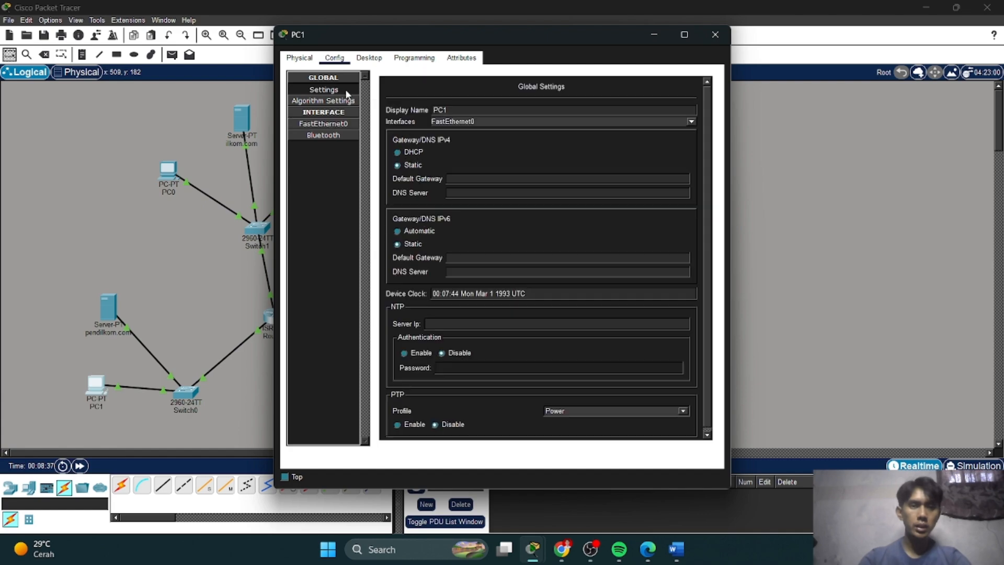
{"action": "left_click", "coordinate": [504, 180]}
{"action": "type", "text": "1"}
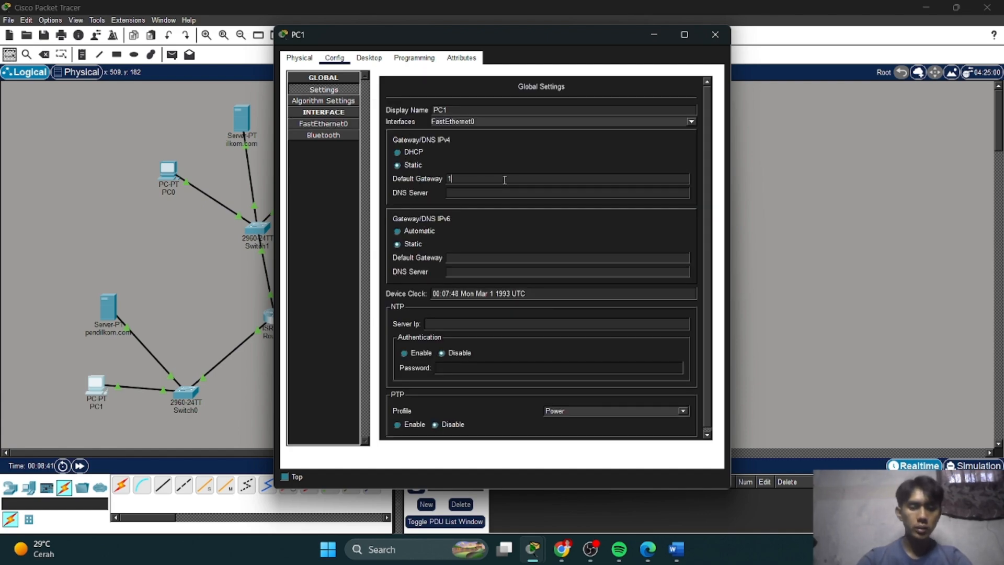
{"action": "type", "text": "92.1"}
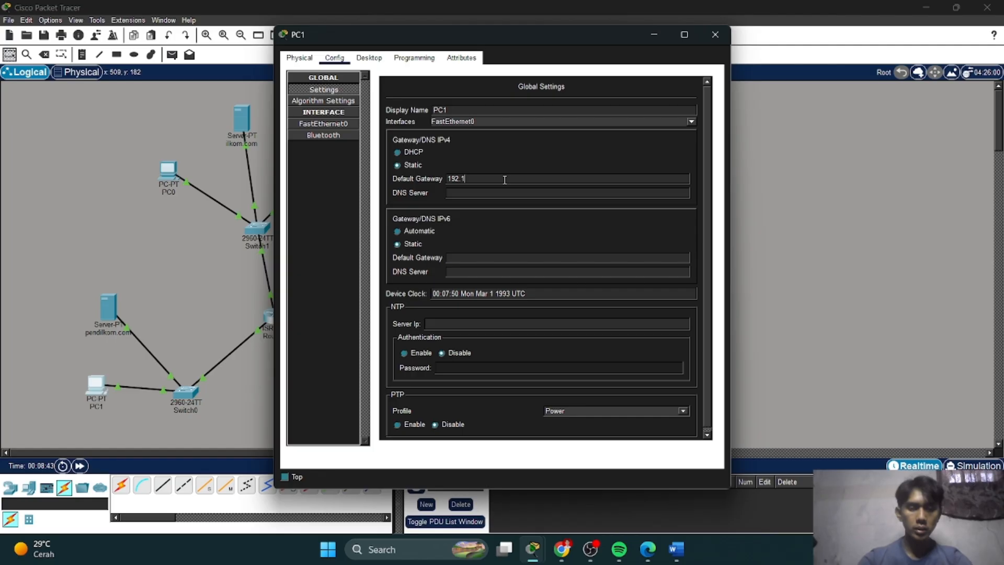
{"action": "type", "text": "68"}
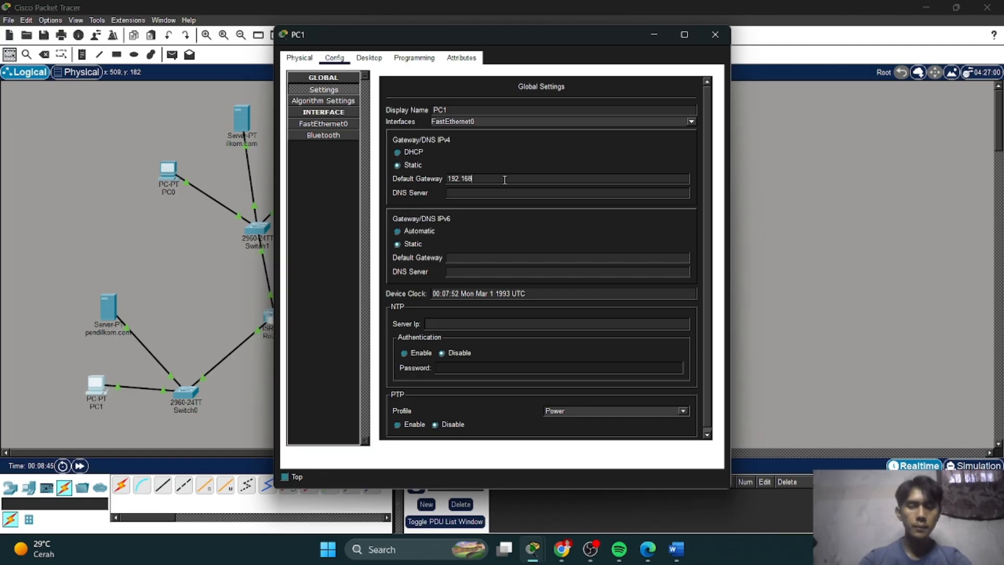
{"action": "type", "text": ".1.200"}
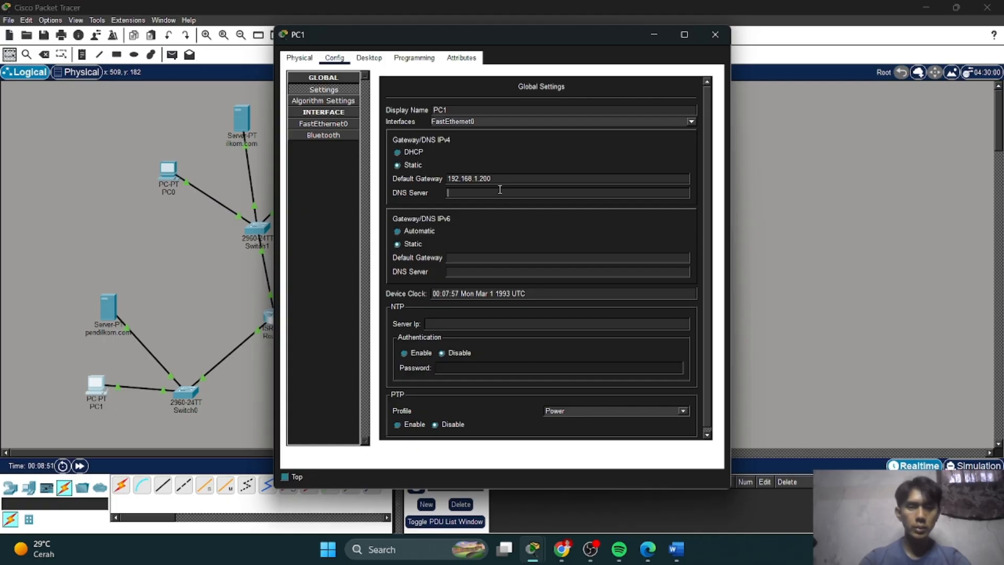
{"action": "type", "text": "10.0"}
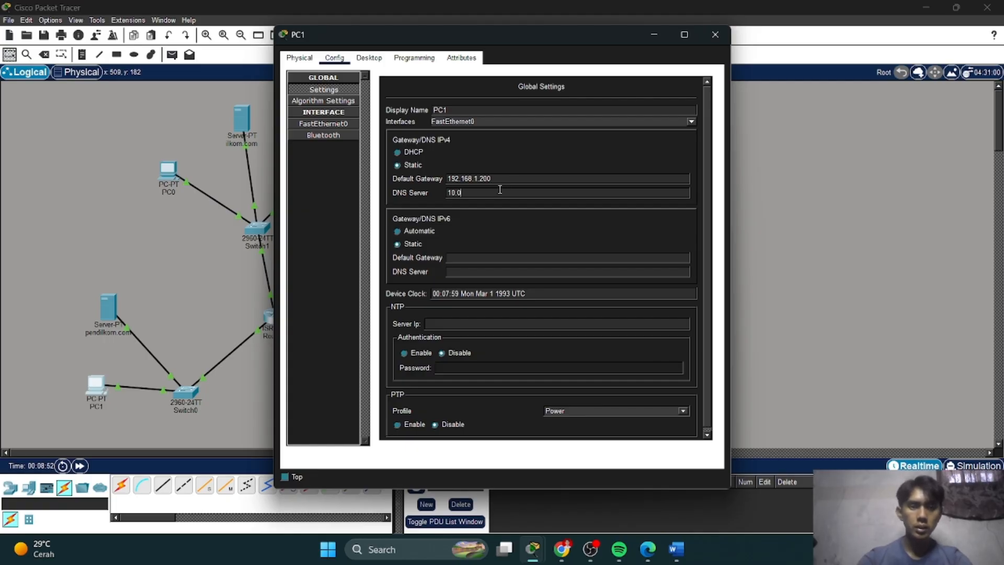
{"action": "type", "text": ".0"}
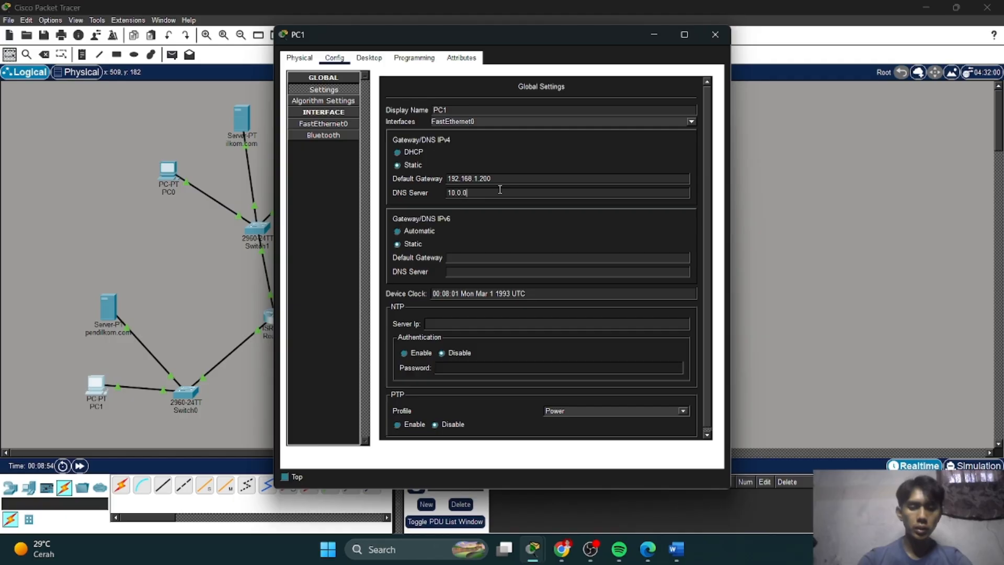
{"action": "type", "text": ".4"}
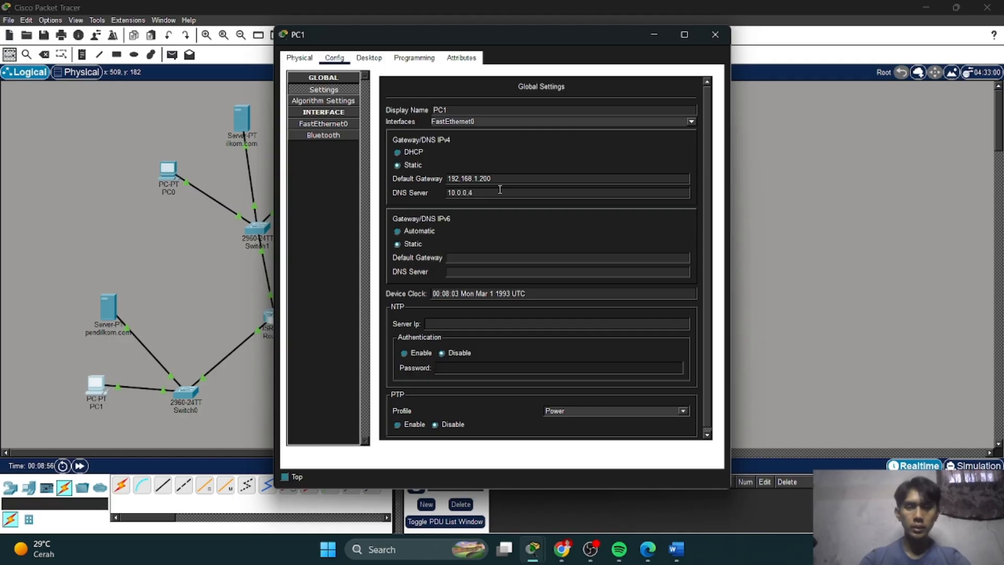
{"action": "left_click", "coordinate": [187, 267]}
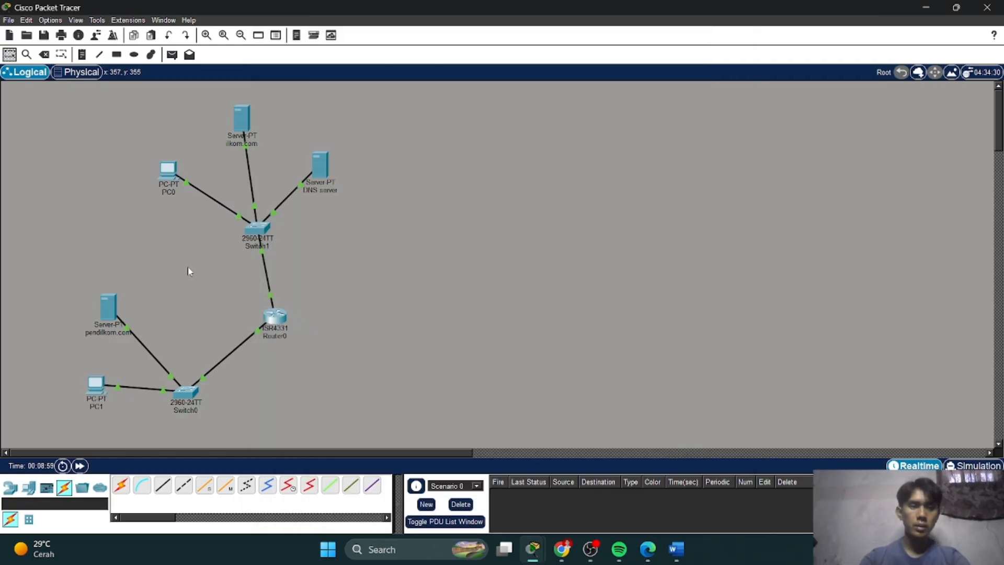
Assign the static IPv4 address 192.168.1.2 to the FastEthernet0 interface of the pendilkom.com server.
{"action": "left_click", "coordinate": [114, 306]}
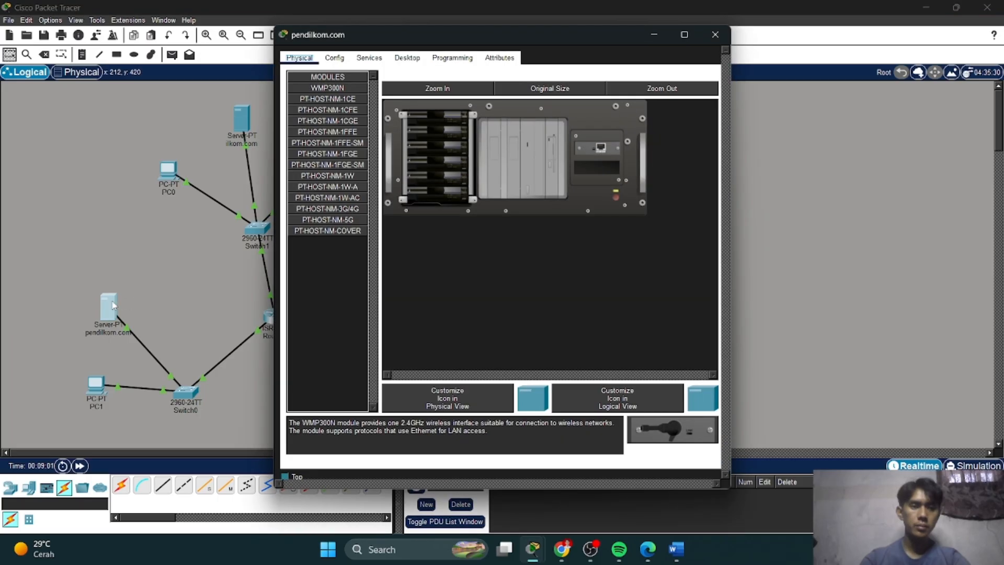
{"action": "left_click", "coordinate": [339, 60]}
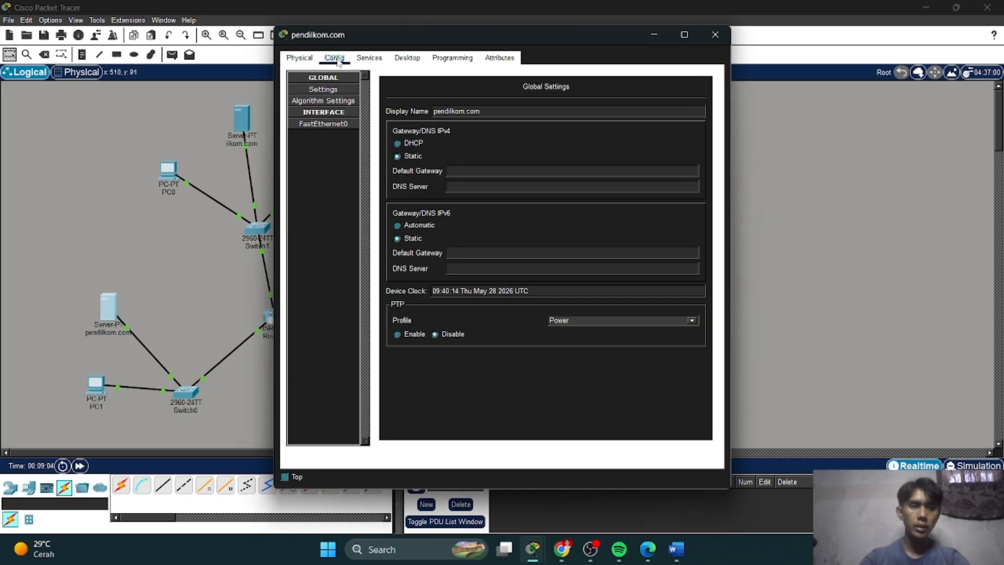
{"action": "left_click", "coordinate": [337, 125]}
{"action": "left_click", "coordinate": [564, 171]}
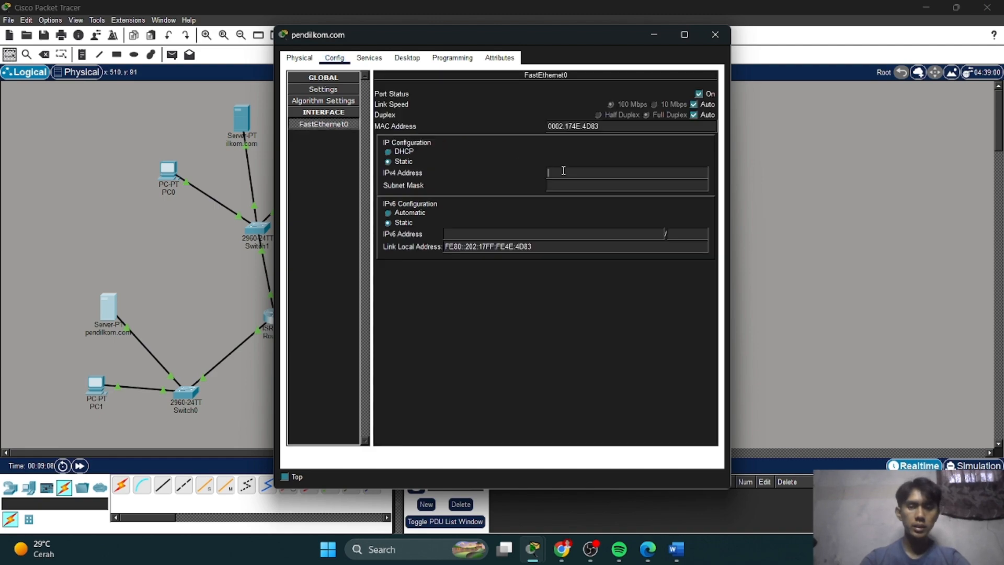
{"action": "type", "text": "192"}
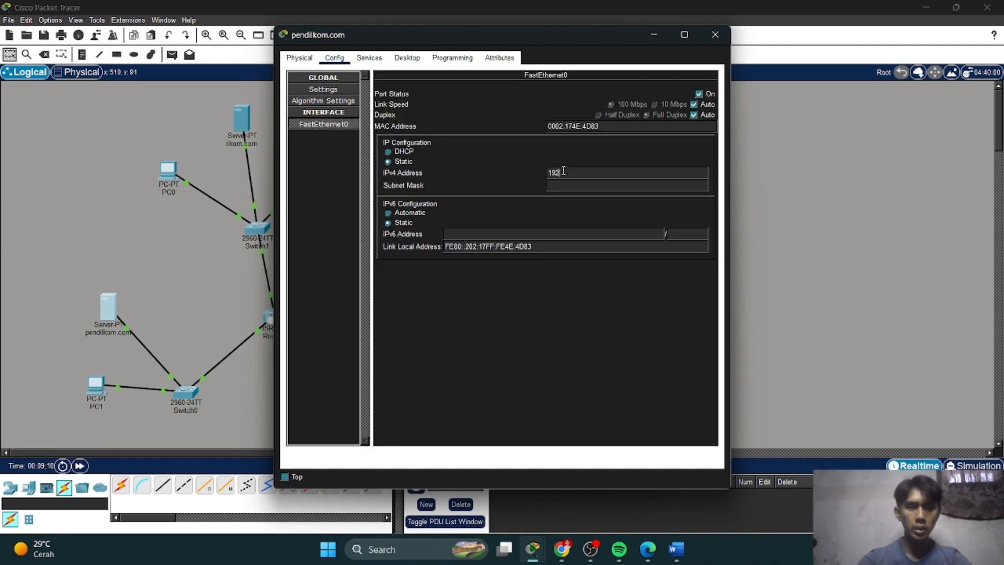
{"action": "type", "text": ".168"}
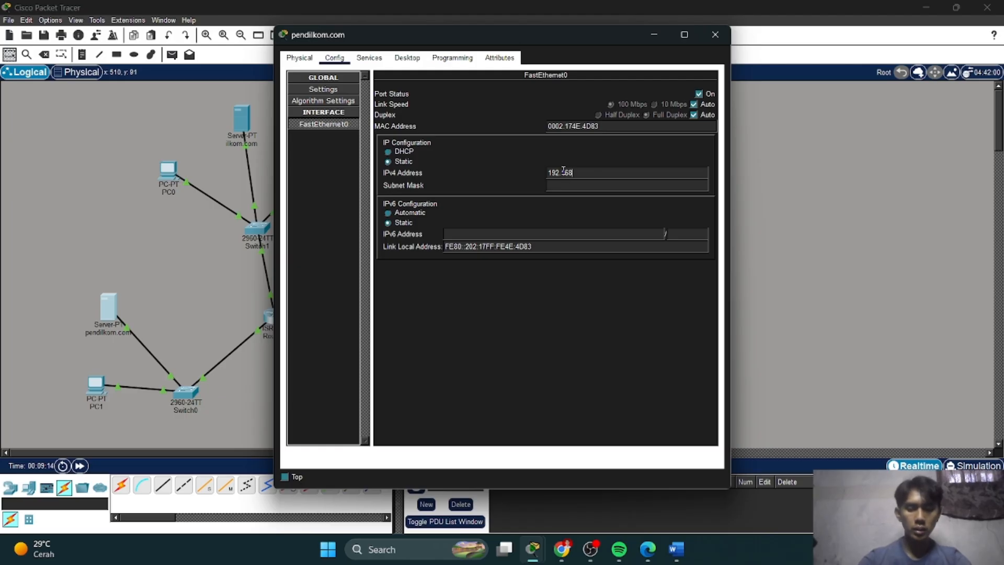
{"action": "type", "text": ".1.2"}
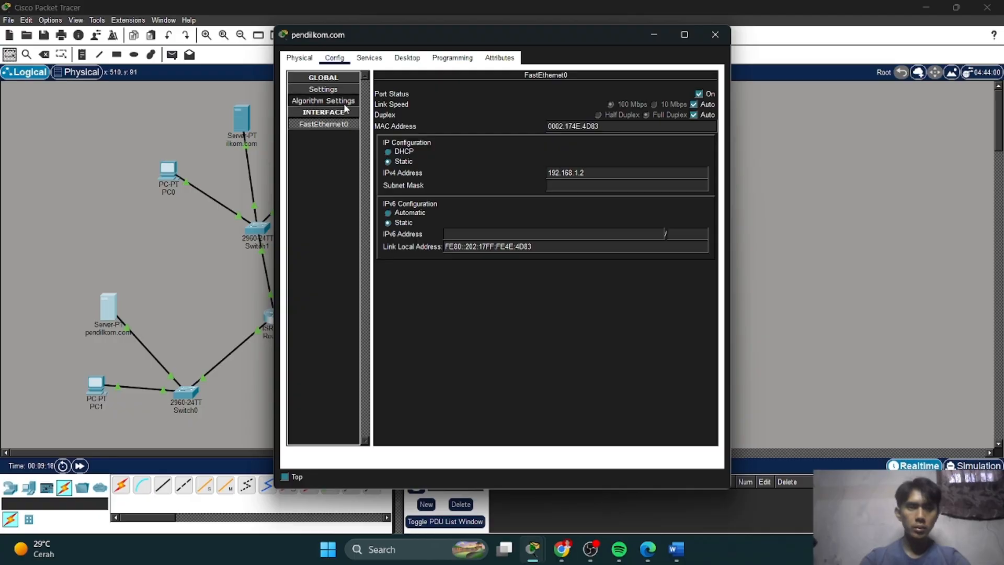
Set the pendilkom.com server's IPv4 default gateway to 192.168.1.200 and its DNS server to 10.0.0.4.
{"action": "left_click", "coordinate": [337, 92]}
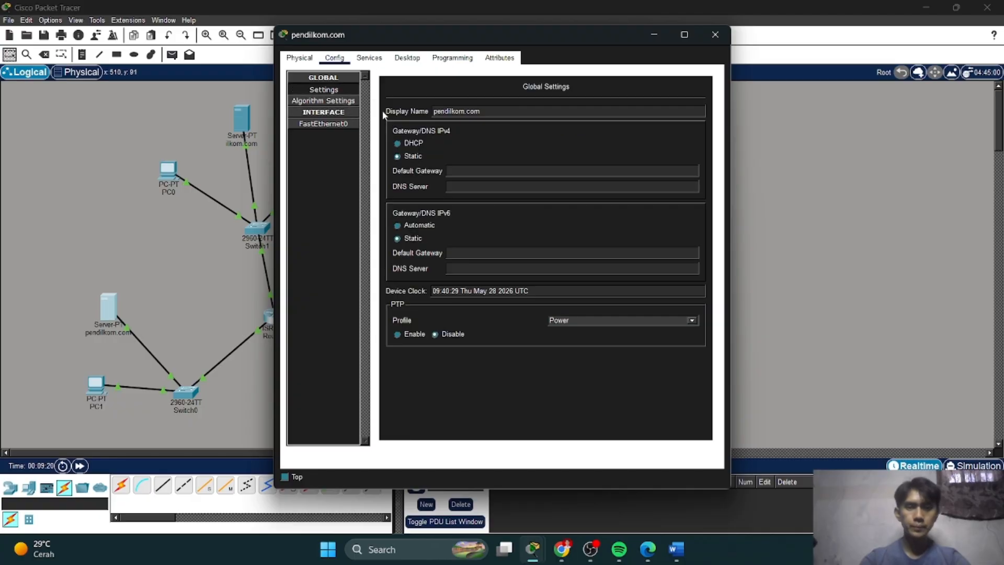
{"action": "left_click", "coordinate": [492, 165]}
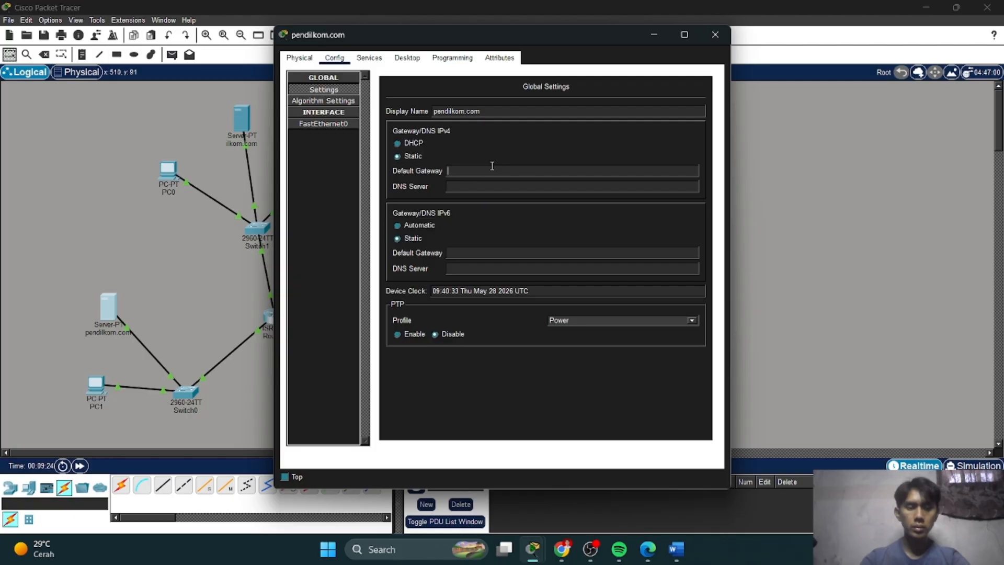
{"action": "type", "text": "192.168"}
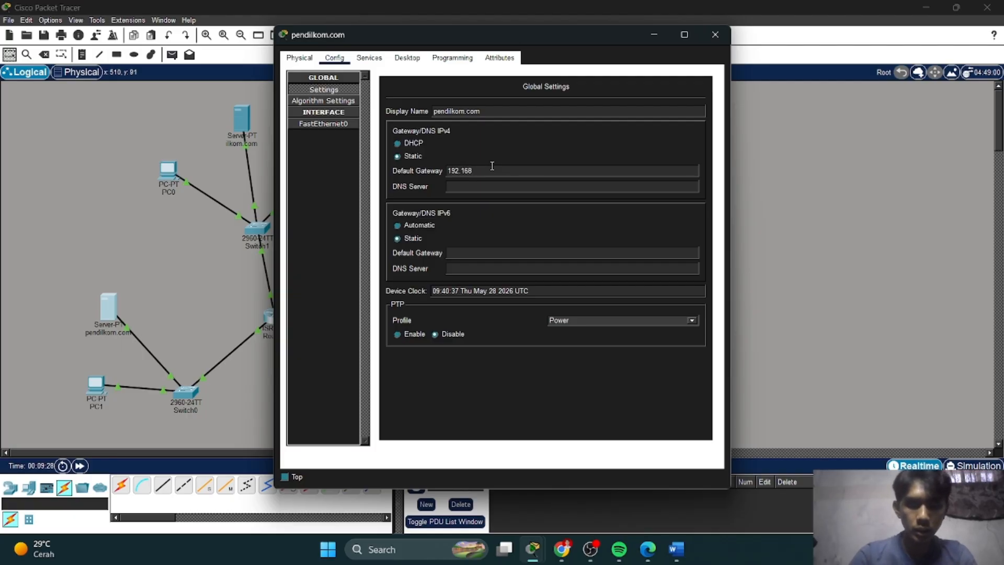
{"action": "type", "text": ".1.200"}
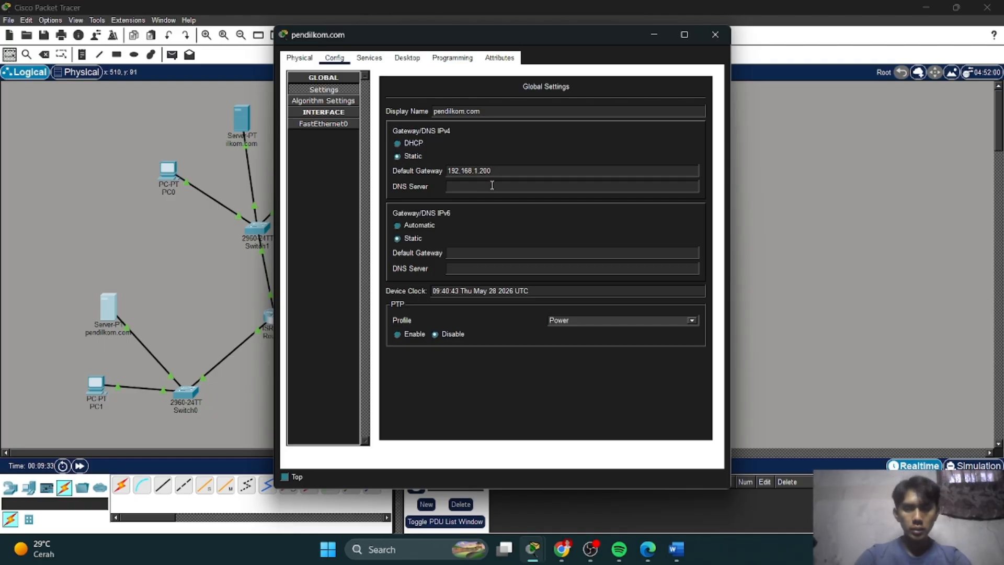
{"action": "left_click", "coordinate": [492, 186]}
{"action": "type", "text": "10."}
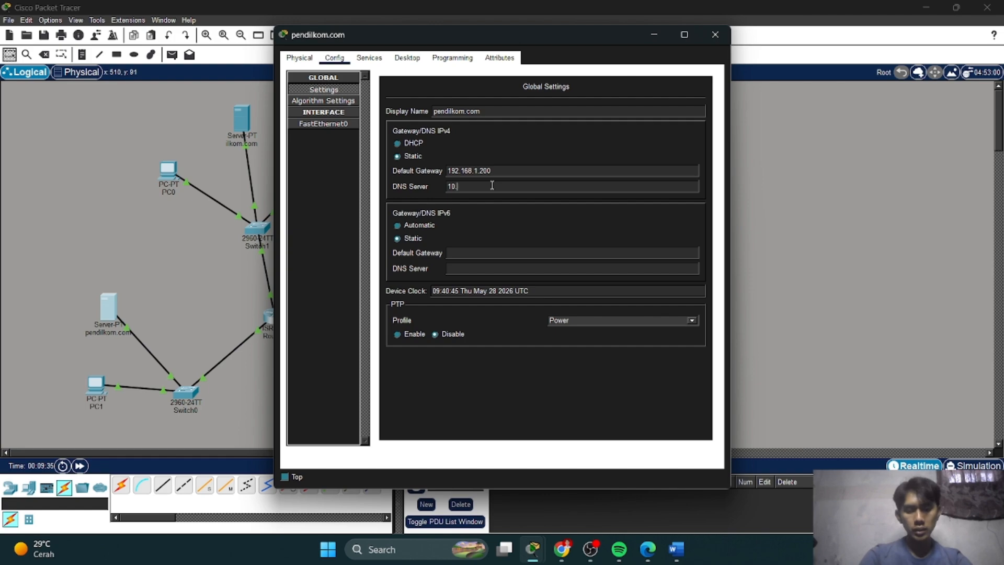
{"action": "type", "text": "0.0.4"}
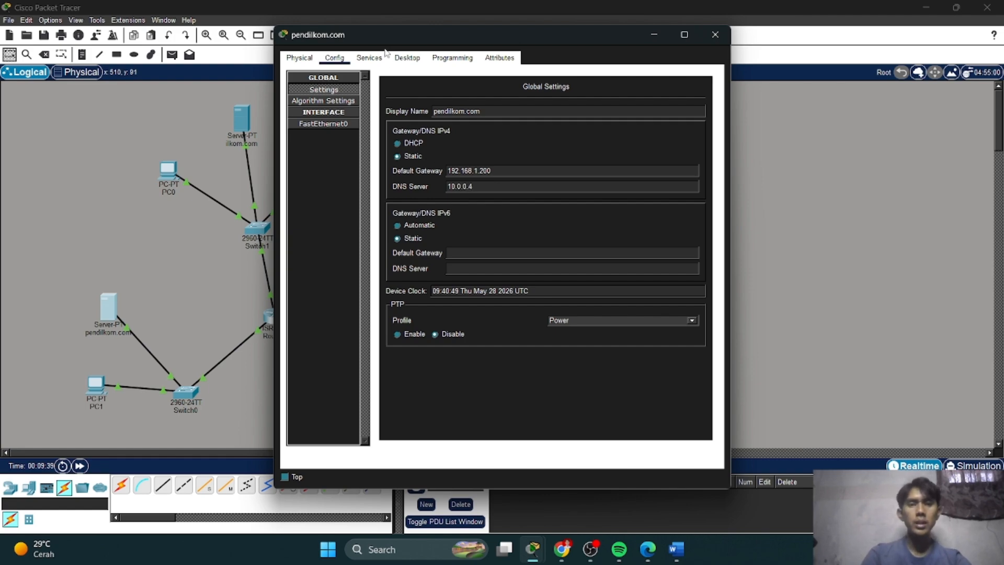
In the pendilkom.com server's HTTP file index.html, replace the welcome sentence with "PENDILKOM.COM BERHASIL DIAKSES".
{"action": "left_click", "coordinate": [369, 57]}
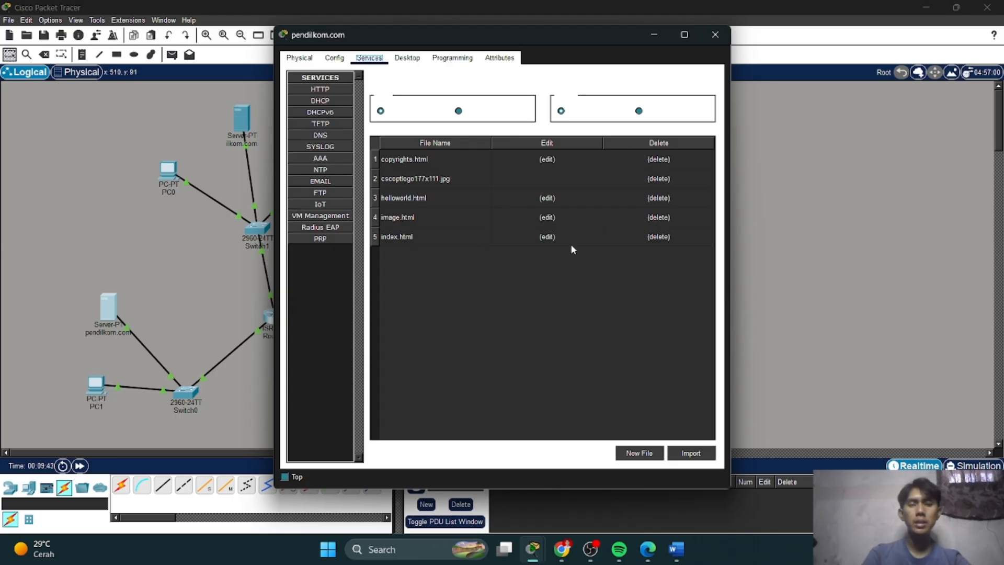
{"action": "left_click", "coordinate": [547, 237]}
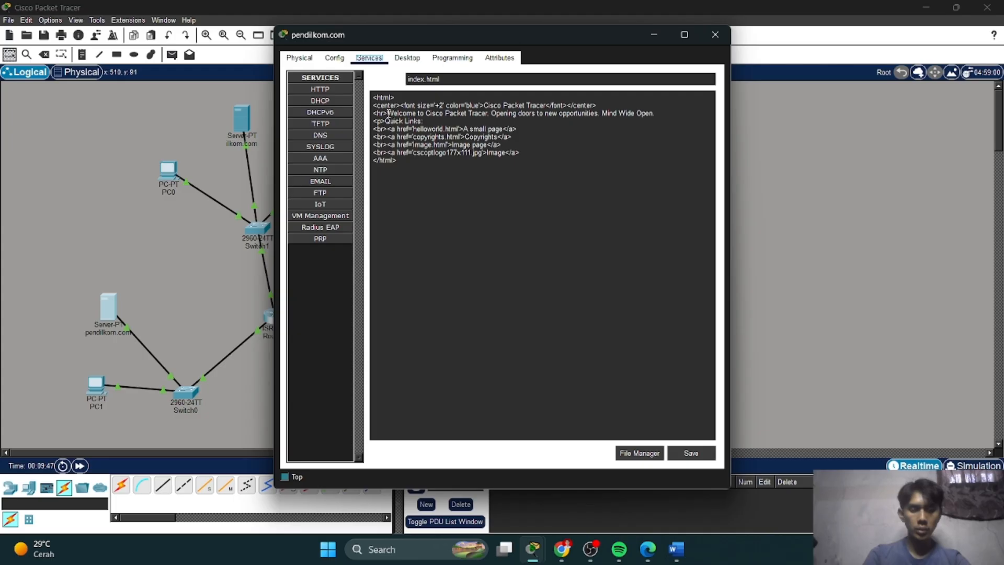
{"action": "left_click_drag", "start_coordinate": [388, 113], "coordinate": [604, 125]}
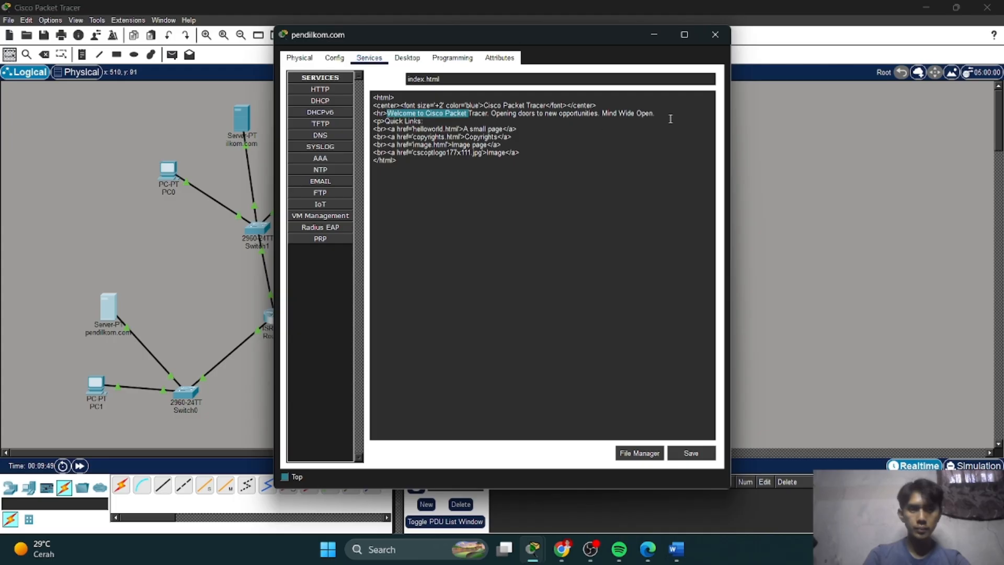
{"action": "left_click_drag", "start_coordinate": [670, 119], "coordinate": [648, 109]}
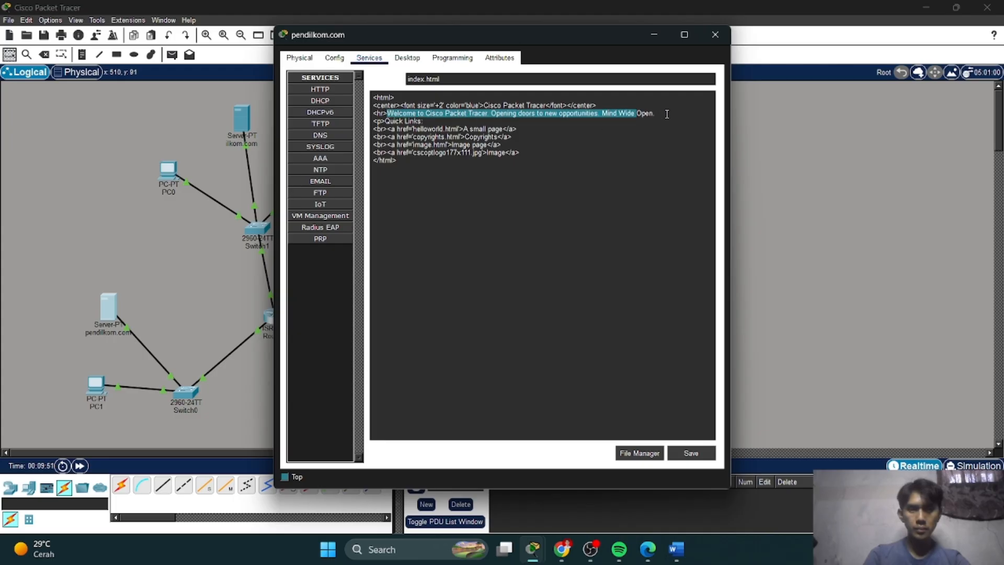
{"action": "left_click", "coordinate": [655, 112]}
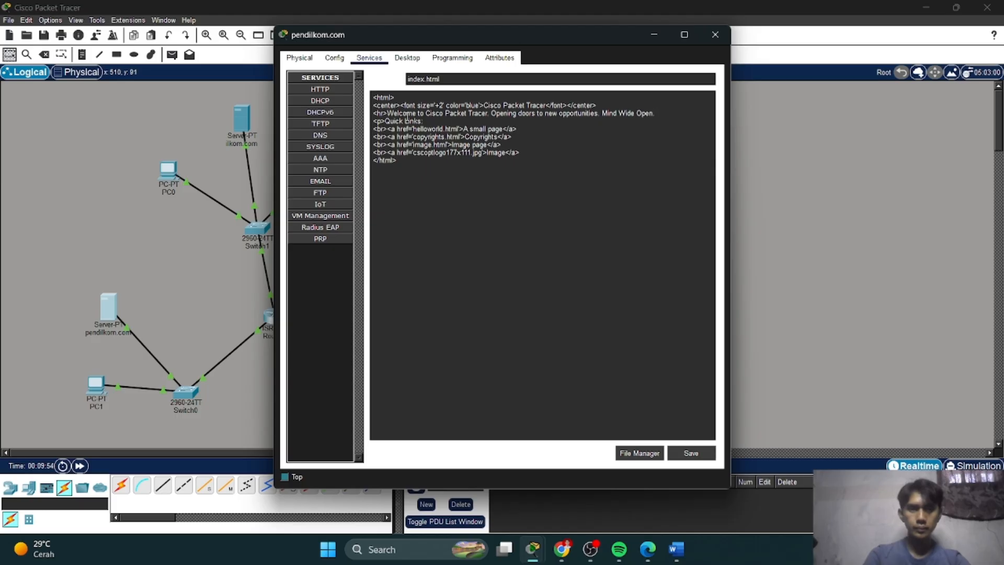
{"action": "left_click_drag", "start_coordinate": [388, 115], "coordinate": [664, 112]}
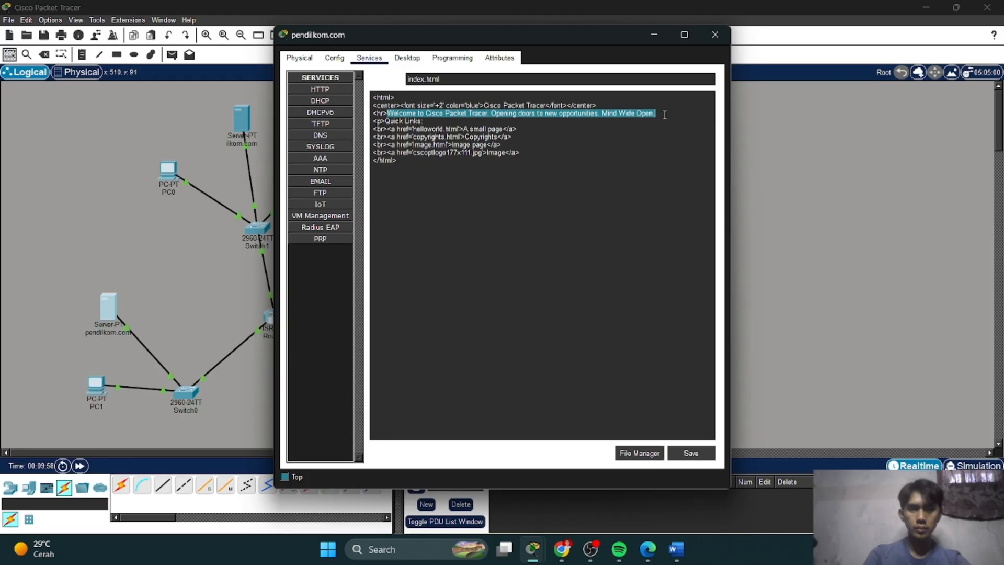
{"action": "key", "text": "BackSpace"}
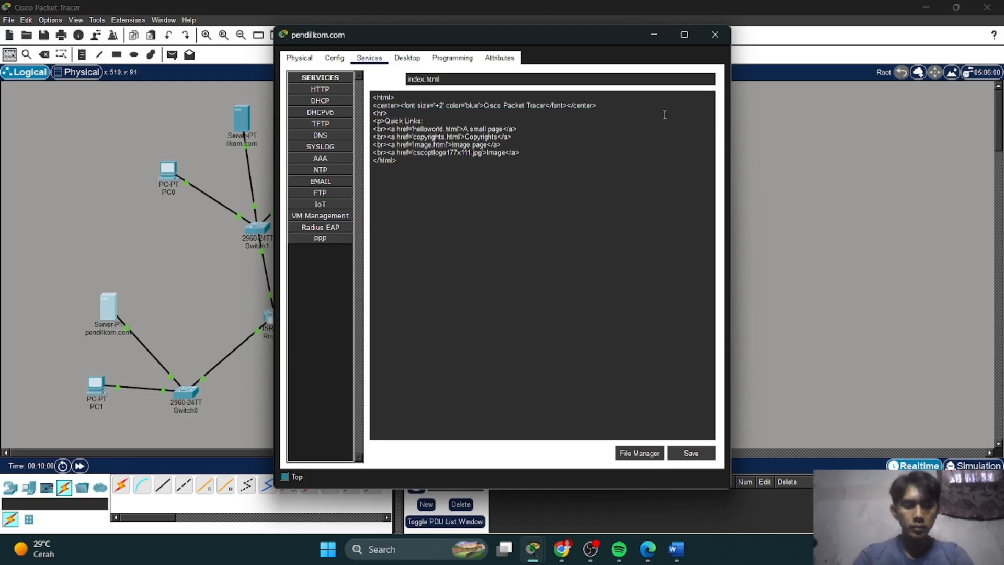
{"action": "type", "text": "PENDILK"}
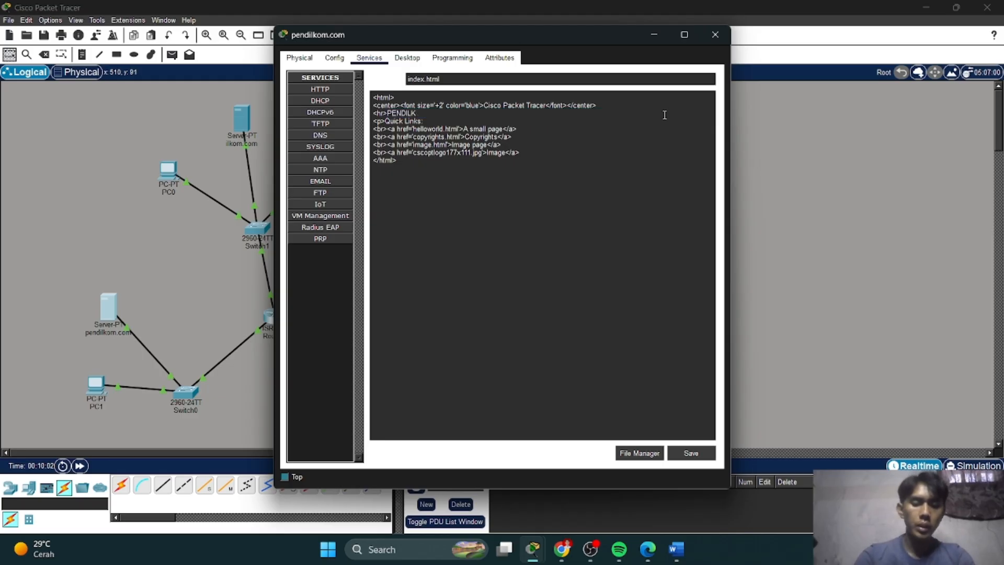
{"action": "type", "text": "OM.COM BE"}
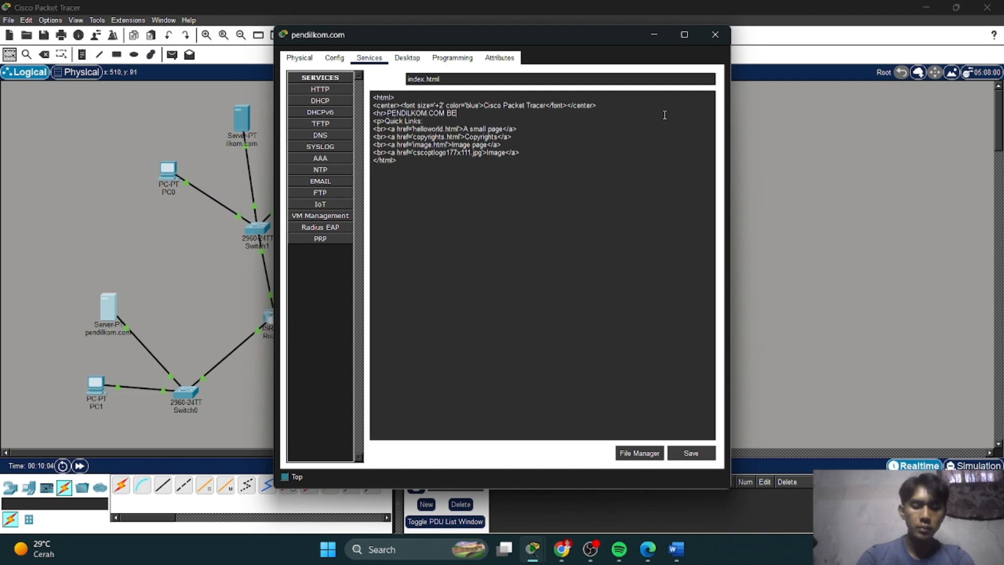
{"action": "type", "text": "RHASIL DI"}
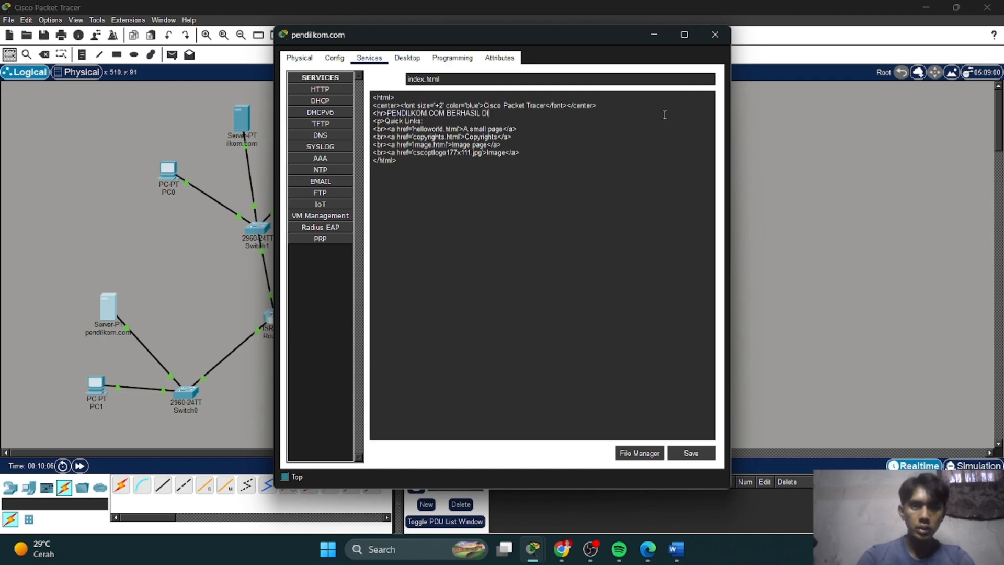
{"action": "type", "text": "AKSES"}
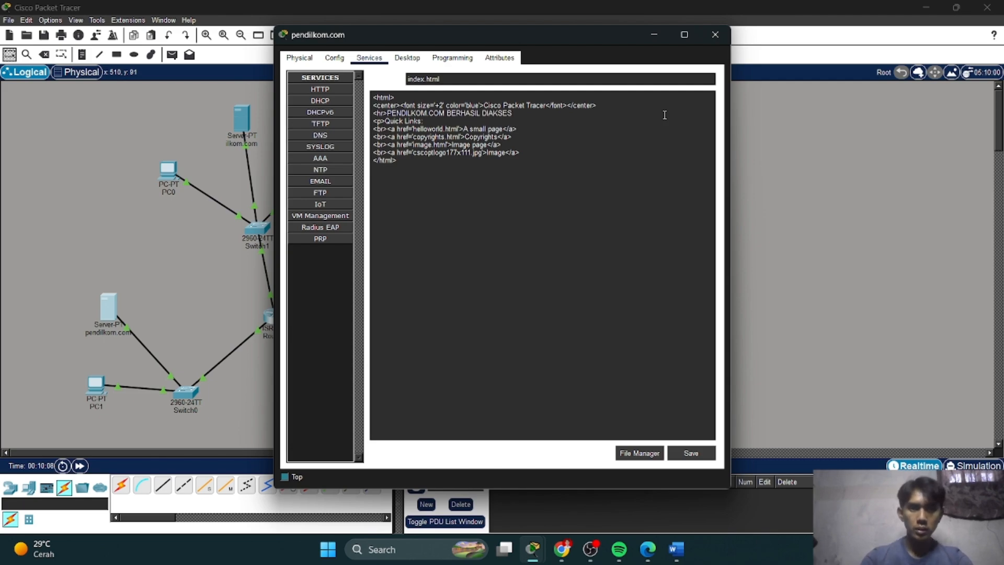
Save the pendilkom.com server's edited index.html, overwriting the existing file, and return to the workspace.
{"action": "left_click", "coordinate": [692, 454]}
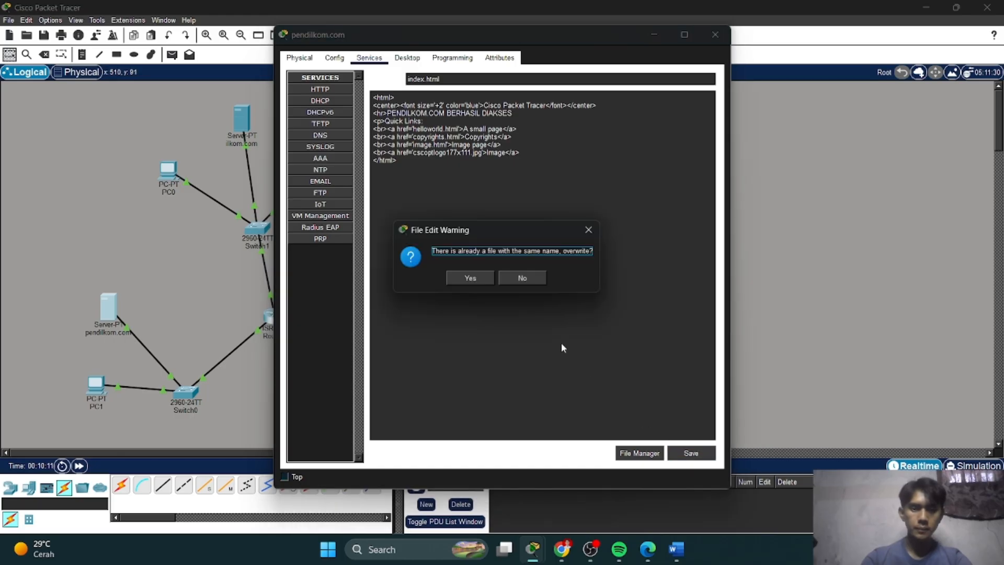
{"action": "left_click", "coordinate": [475, 280]}
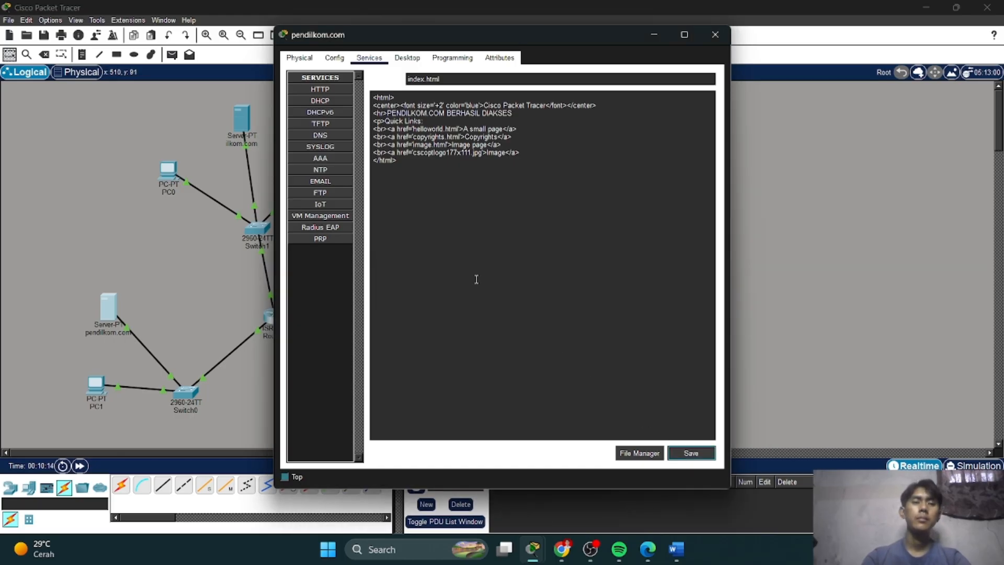
{"action": "left_click", "coordinate": [218, 303]}
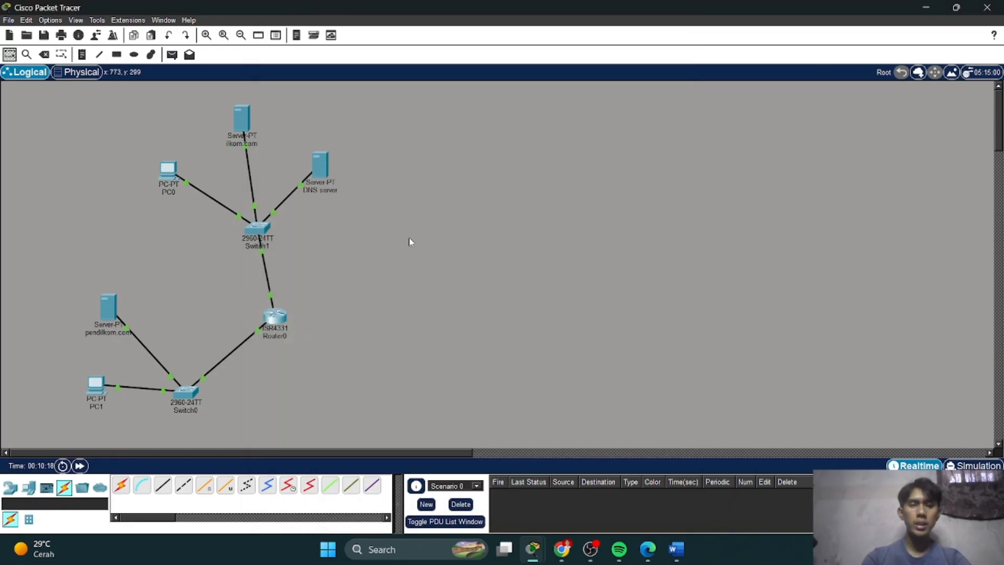
Open the DNS service settings of the DNS server and turn the DNS service on.
{"action": "left_click", "coordinate": [314, 166]}
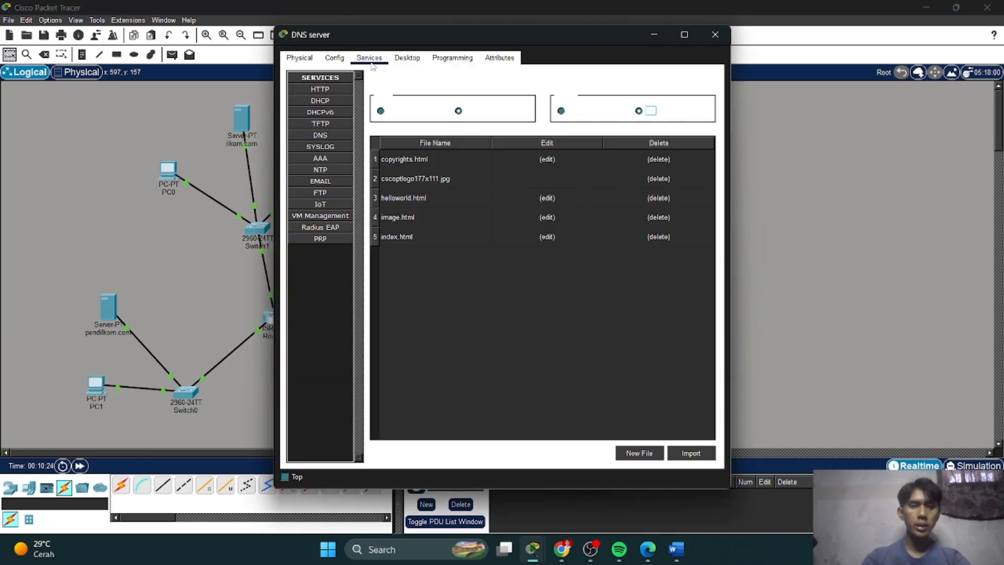
{"action": "left_click", "coordinate": [326, 135]}
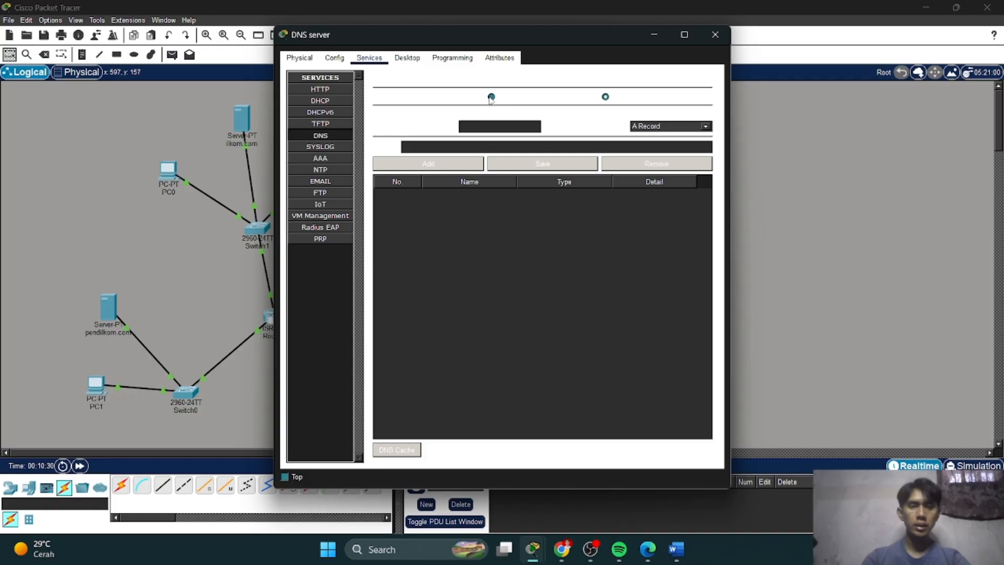
{"action": "left_click", "coordinate": [491, 98]}
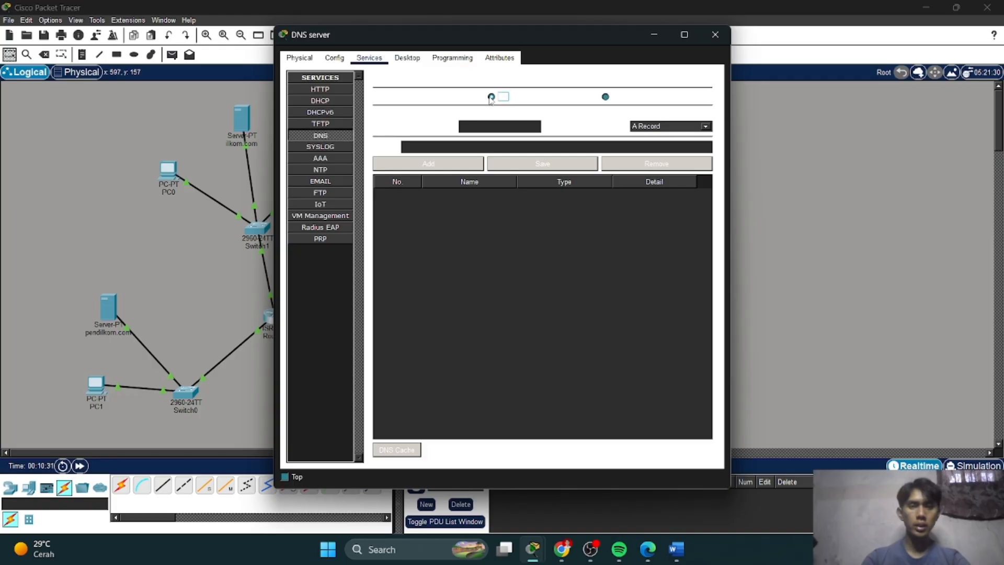
Add a DNS A record on the DNS server that maps ilkom.com to 10.0.0.3.
{"action": "left_click", "coordinate": [490, 127]}
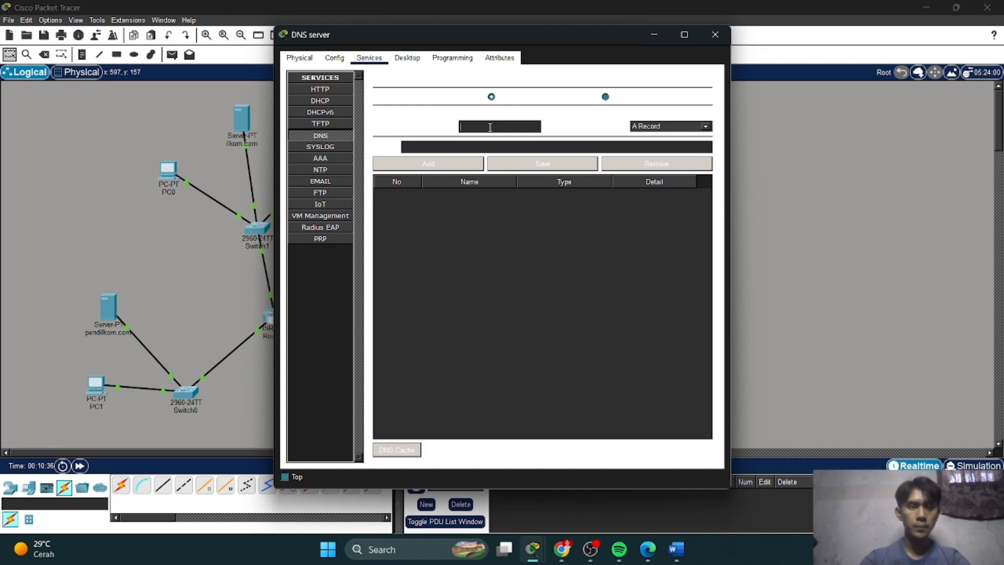
{"action": "type", "text": "IL"}
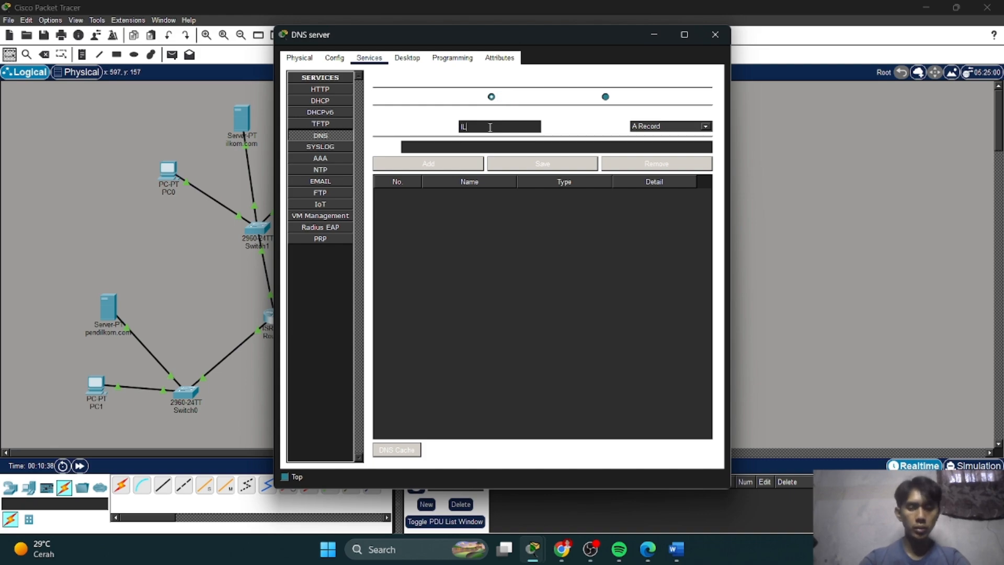
{"action": "type", "text": "KOM.COM"}
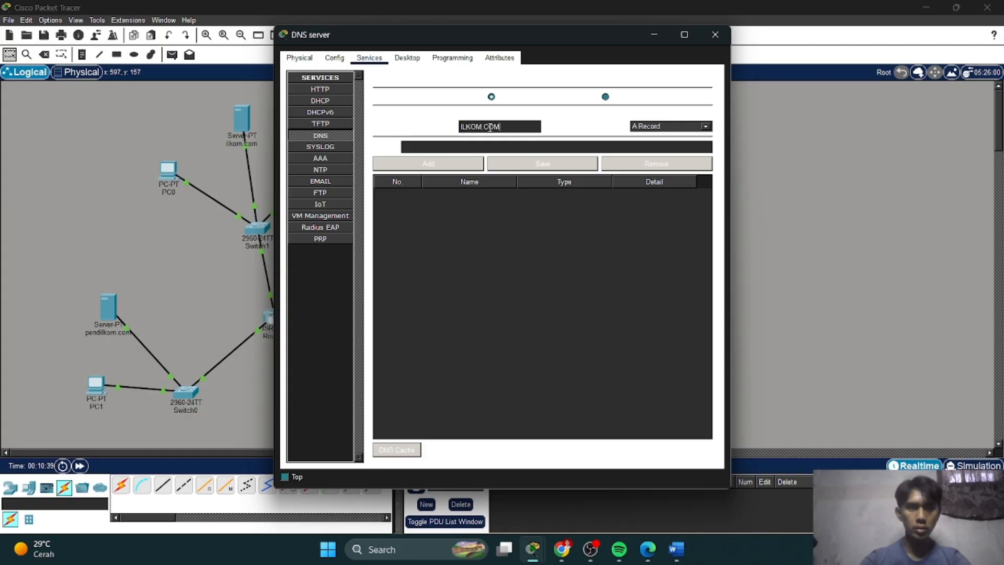
{"action": "key", "text": "BackSpace"}
{"action": "key", "text": "BackSpace"}
{"action": "key", "text": "BackSpace"}
{"action": "key", "text": "BackSpace"}
{"action": "key", "text": "BackSpace"}
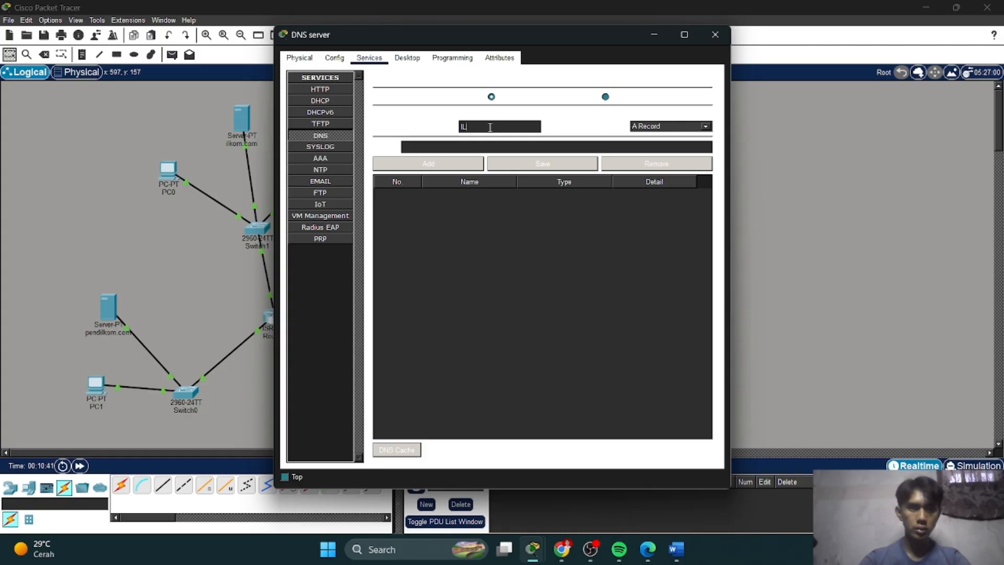
{"action": "type", "text": "ilko"}
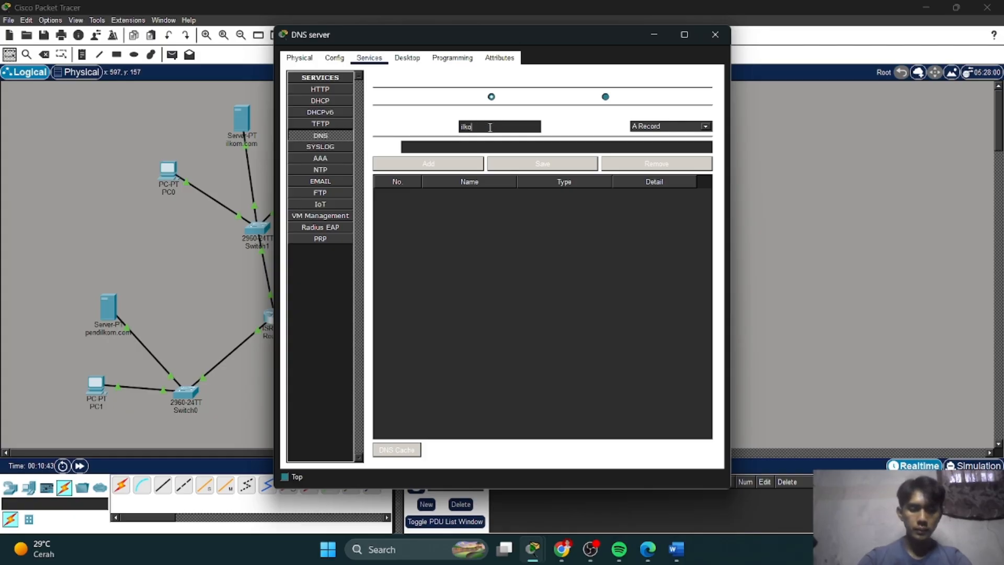
{"action": "type", "text": "m.com"}
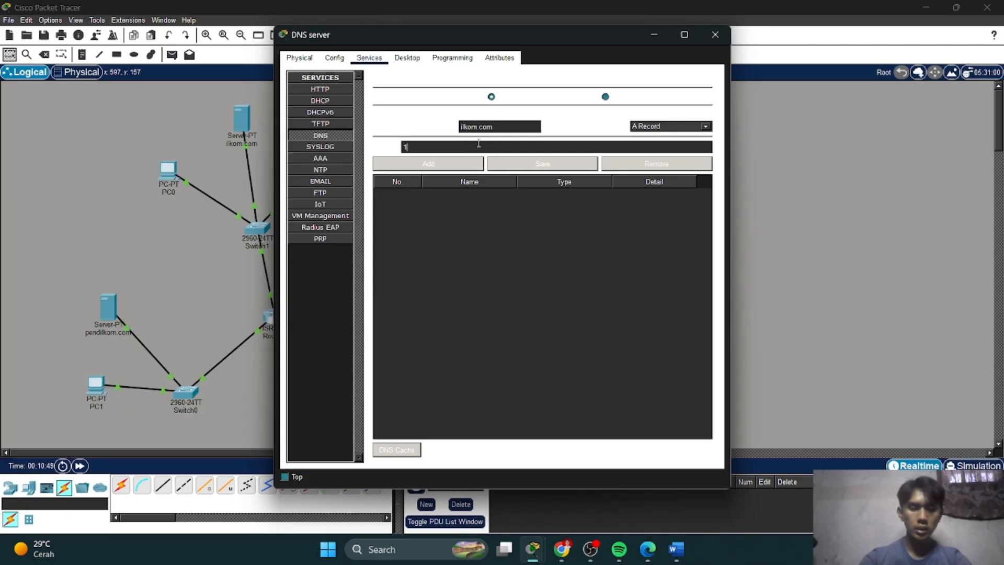
{"action": "left_click", "coordinate": [478, 143]}
{"action": "type", "text": "10.0.0.3"}
{"action": "left_click", "coordinate": [446, 158]}
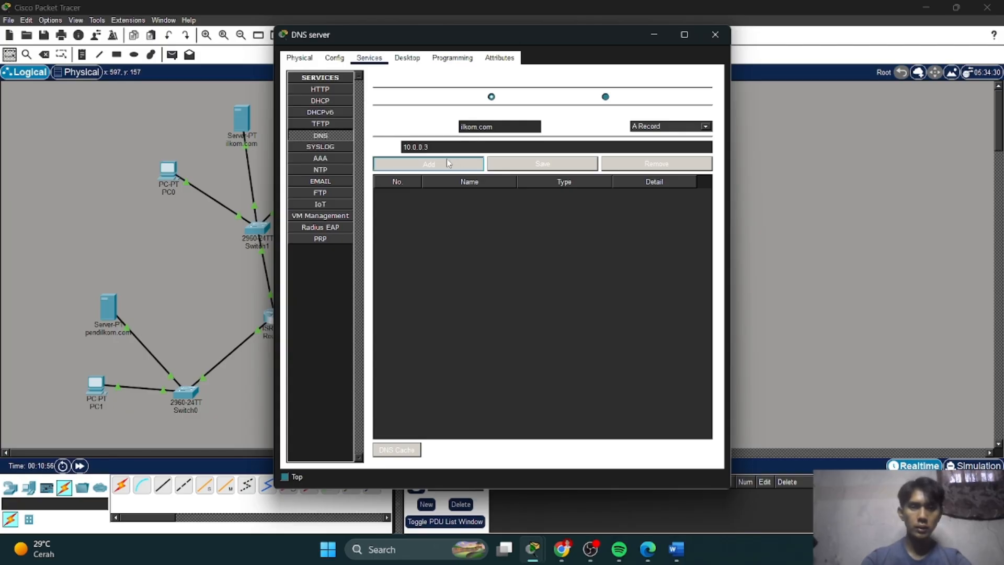
Add a DNS A record that maps pendilkom.com to 192.168.1.2 and return to the workspace.
{"action": "left_click", "coordinate": [481, 126]}
{"action": "type", "text": "pe"}
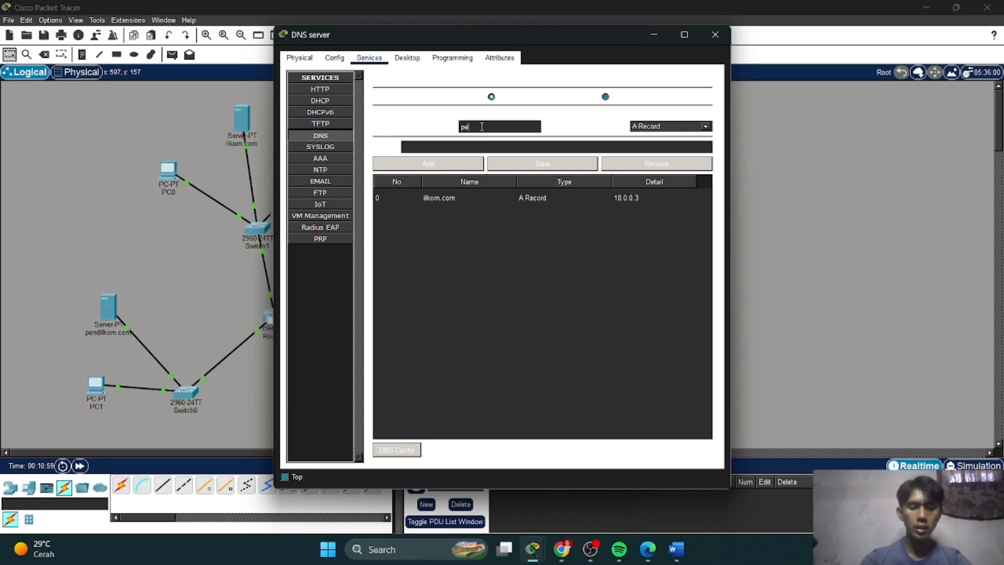
{"action": "type", "text": "ndilko"}
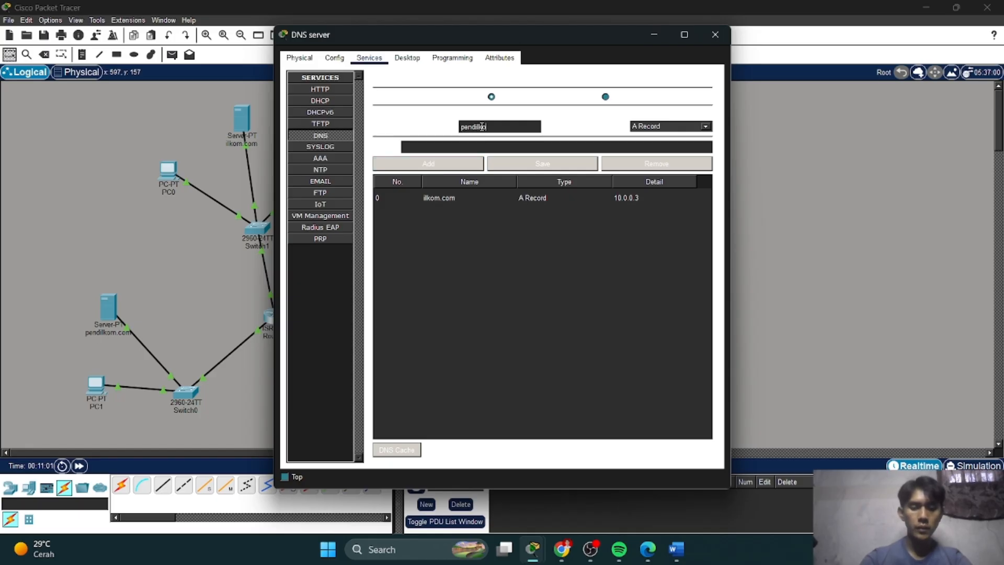
{"action": "type", "text": "m.com"}
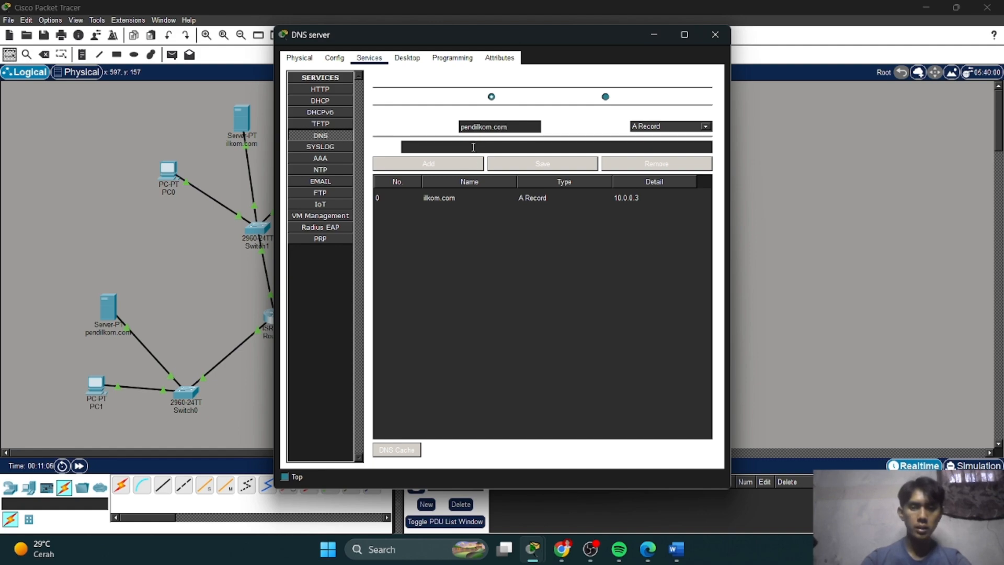
{"action": "type", "text": "19"}
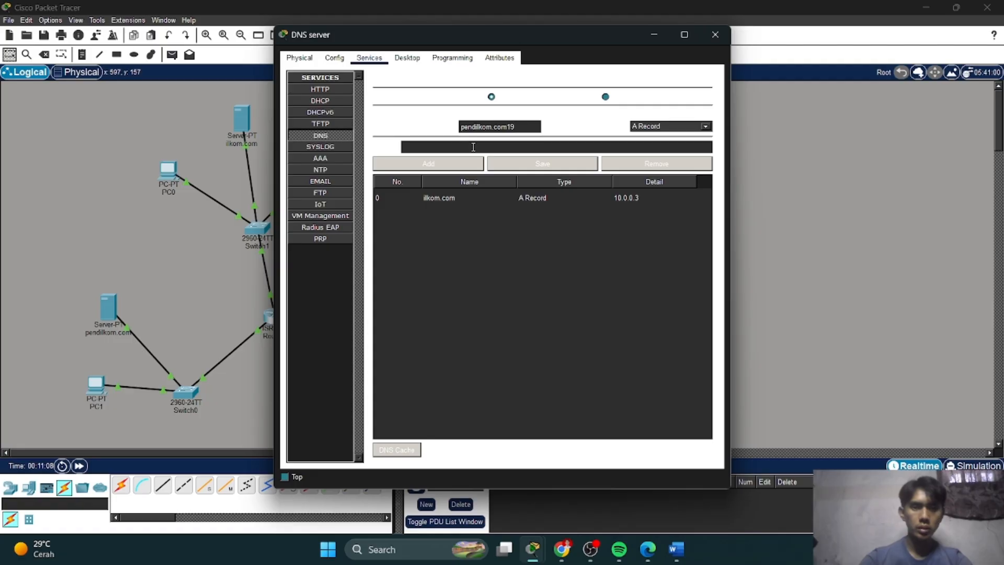
{"action": "key", "text": "BackSpace"}
{"action": "key", "text": "BackSpace"}
{"action": "type", "text": "192.168.1.2"}
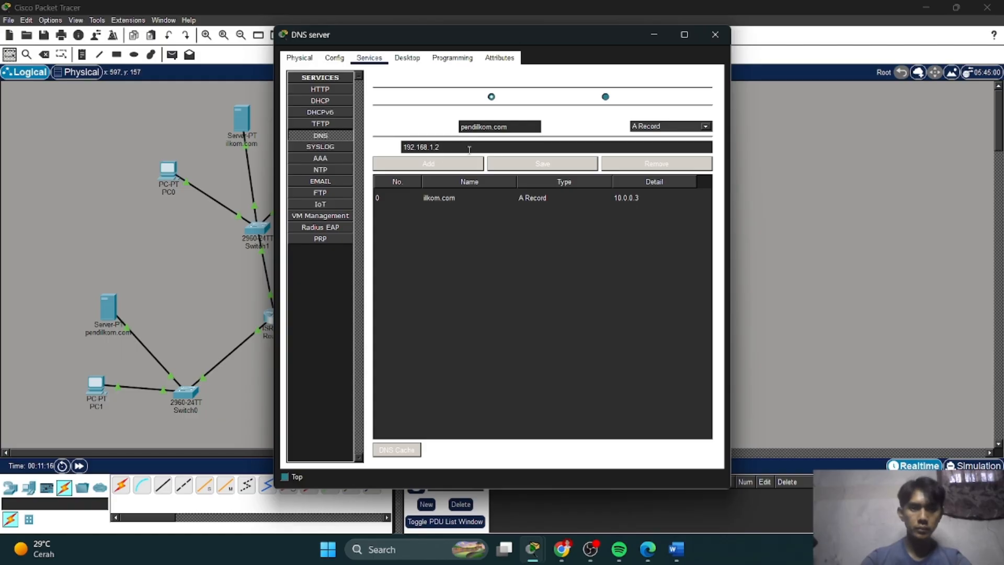
{"action": "left_click", "coordinate": [453, 159]}
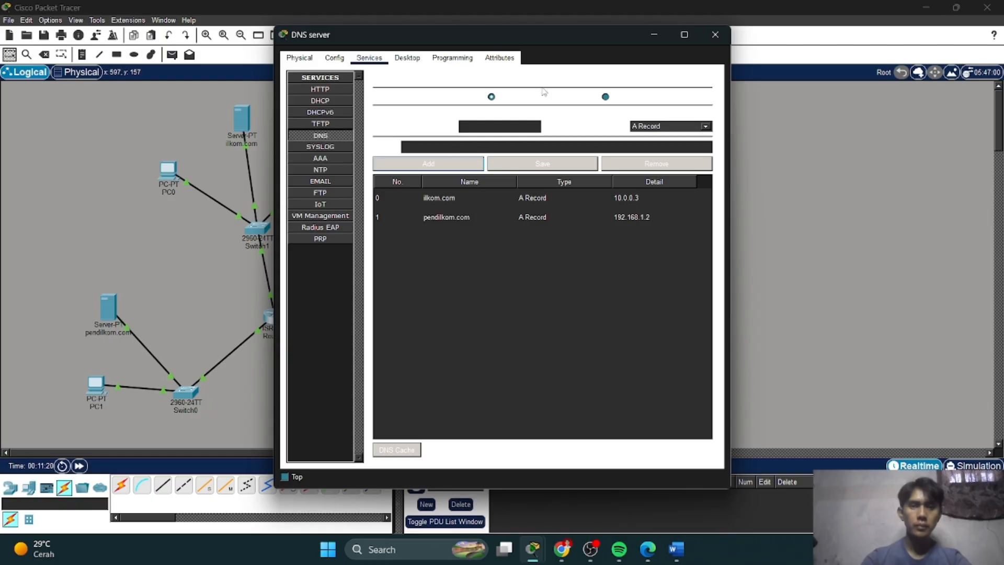
{"action": "left_click", "coordinate": [782, 205]}
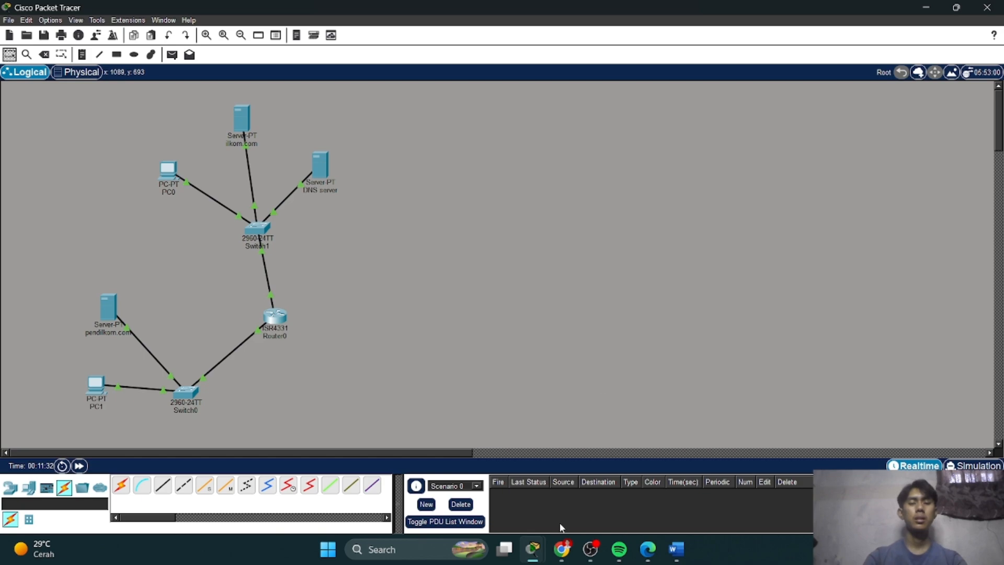
Switch to Chrome to read the test instructions below the task 4 diagram, and return to the Packet Tracer workspace.
{"action": "left_click", "coordinate": [562, 549]}
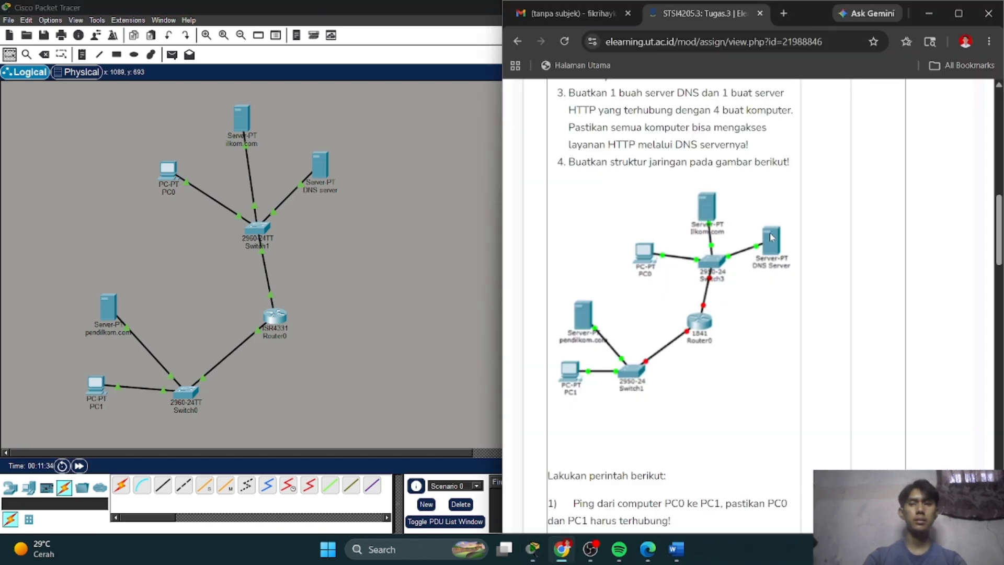
{"action": "left_click", "coordinate": [958, 12]}
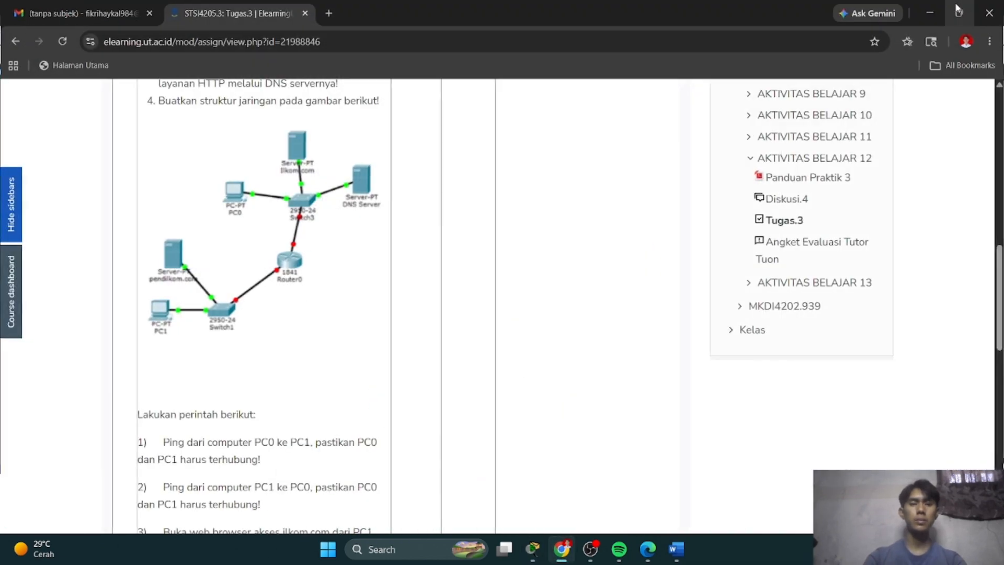
{"action": "scroll", "coordinate": [512, 350], "scroll_direction": "down", "scroll_amount": 1}
{"action": "scroll", "coordinate": [512, 351], "scroll_direction": "down", "scroll_amount": 2}
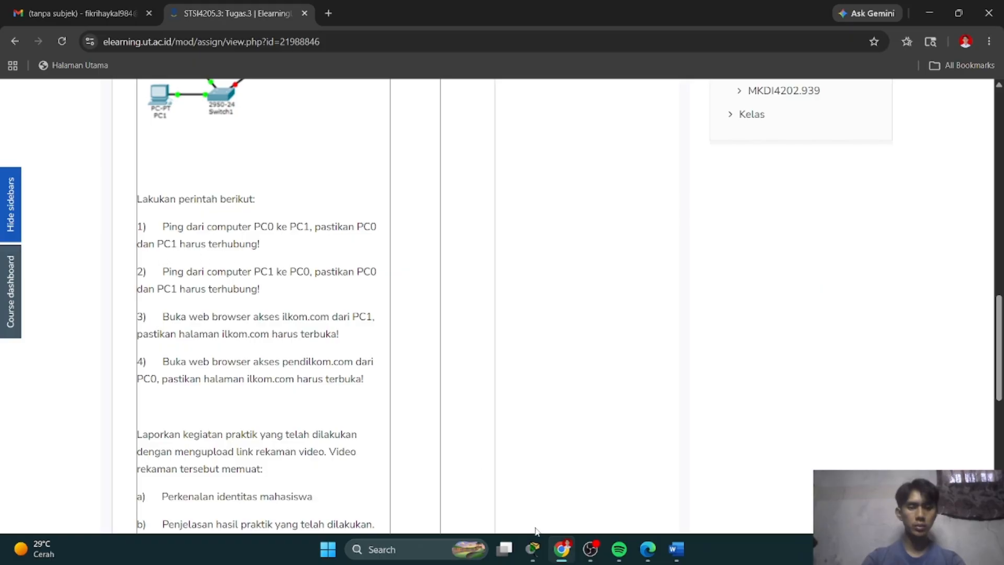
{"action": "left_click", "coordinate": [533, 549]}
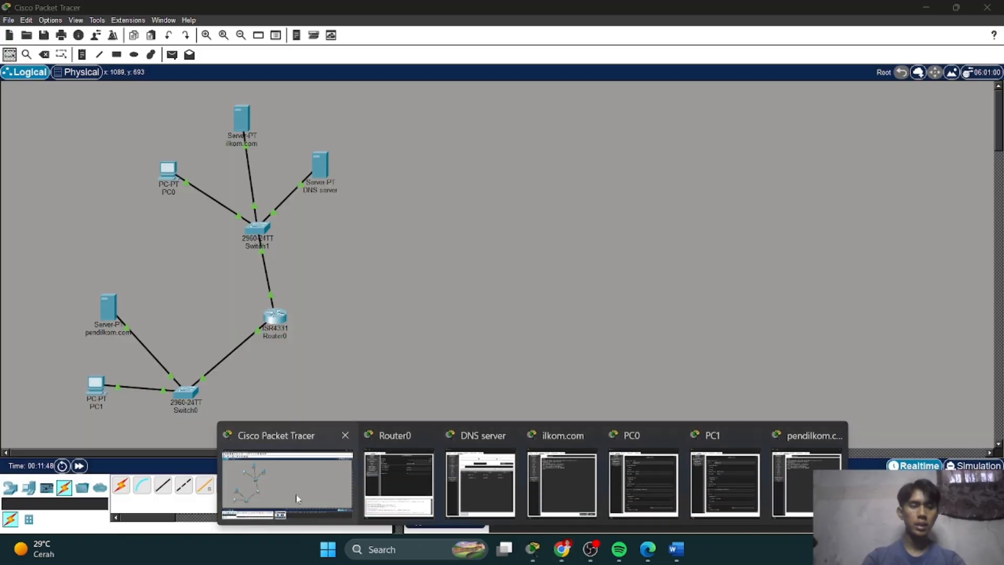
{"action": "left_click", "coordinate": [287, 484]}
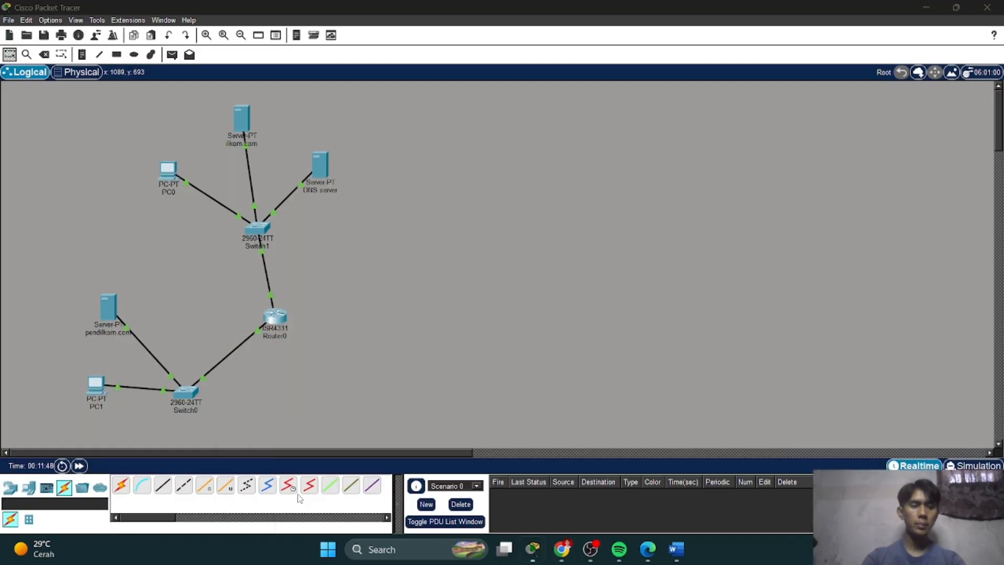
Ping PC1 at 192.168.1.1 from PC0's Command Prompt and close PC0's window.
{"action": "left_click", "coordinate": [168, 172]}
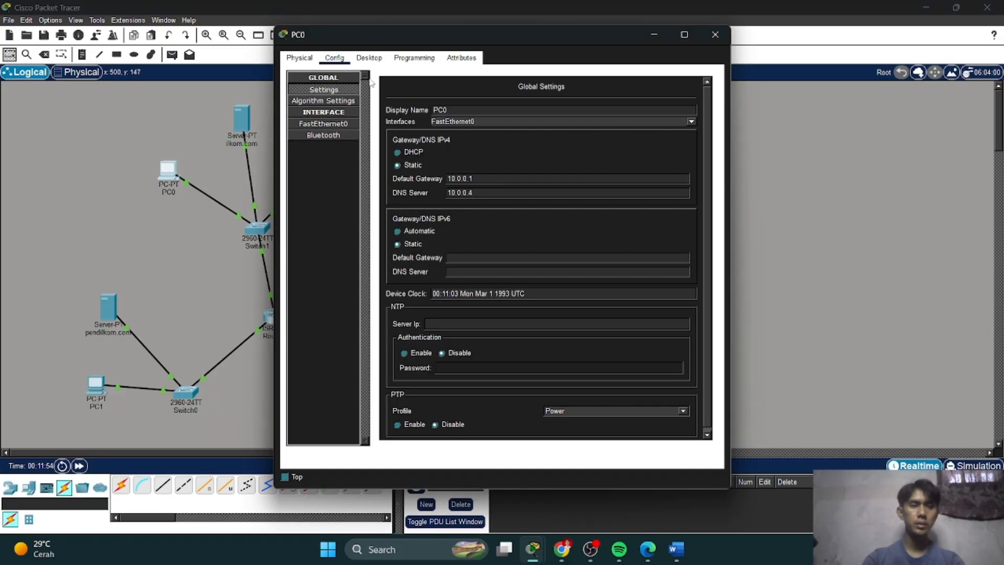
{"action": "left_click", "coordinate": [369, 59]}
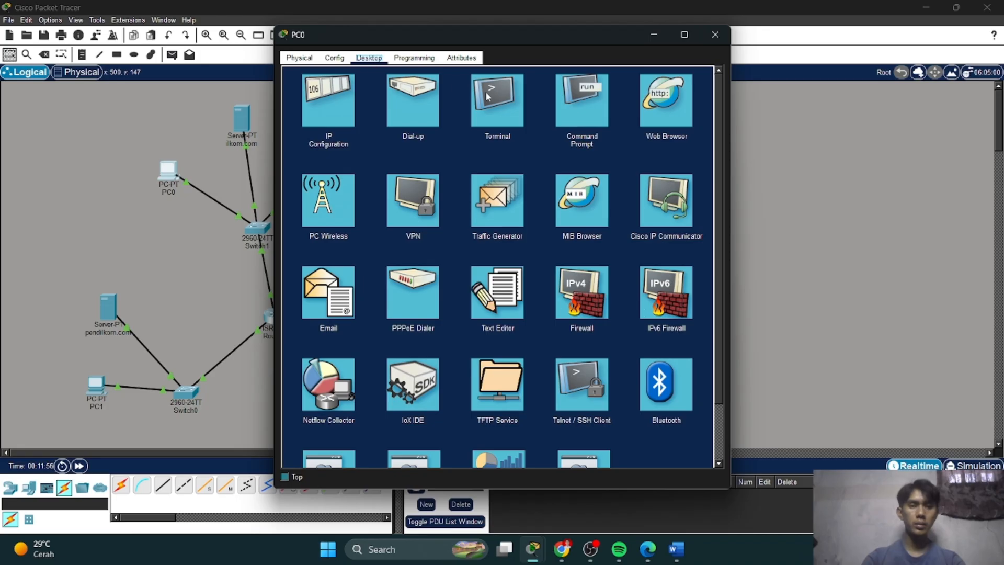
{"action": "left_click", "coordinate": [575, 116]}
{"action": "type", "text": "pi"}
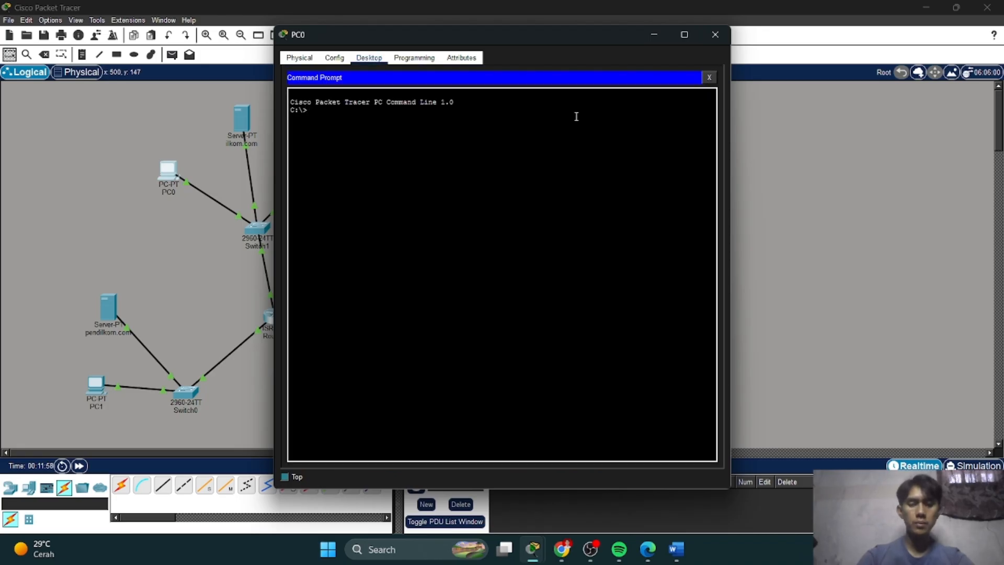
{"action": "type", "text": "ng"}
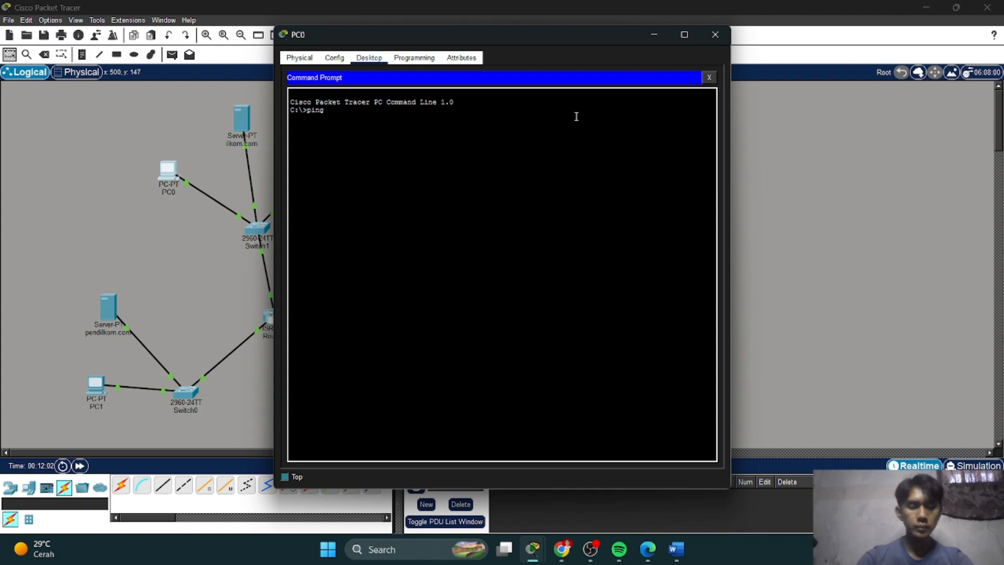
{"action": "type", "text": " 192"}
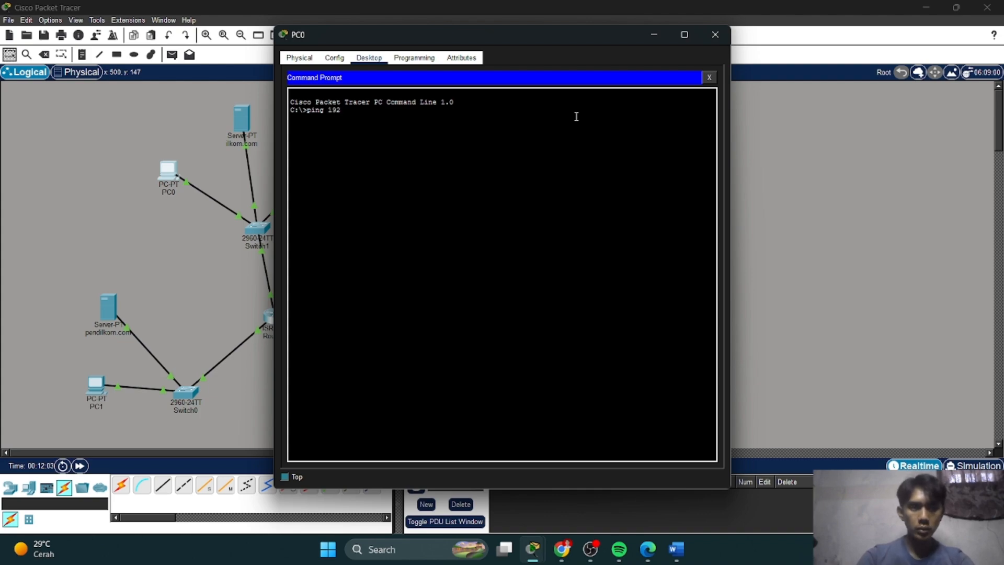
{"action": "type", "text": ".1"}
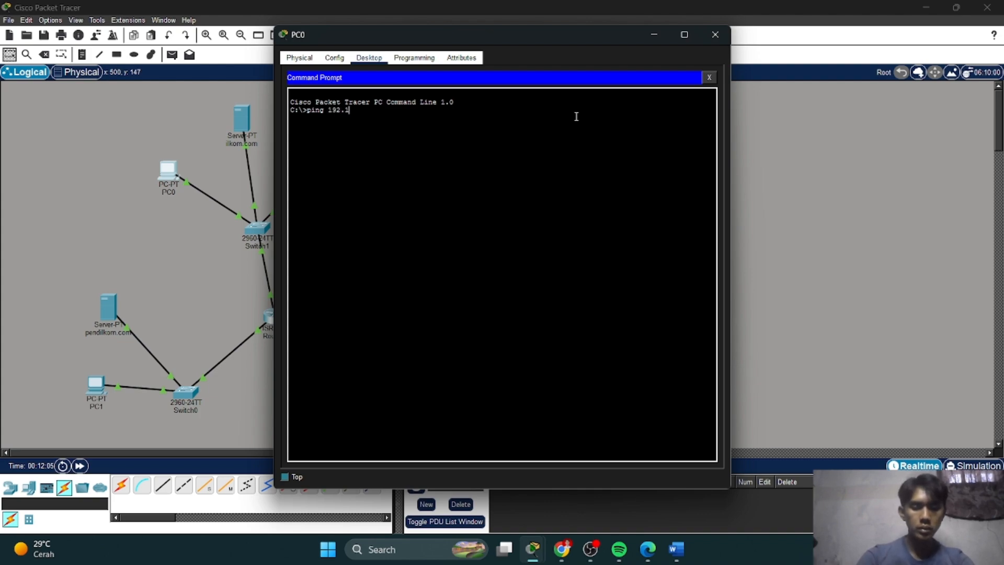
{"action": "type", "text": "68"}
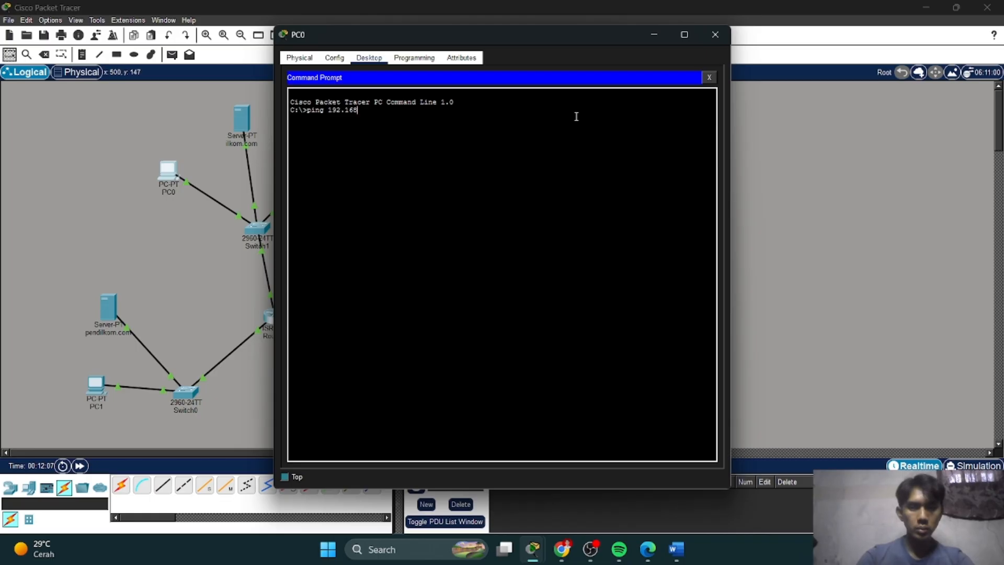
{"action": "type", "text": ".1.1"}
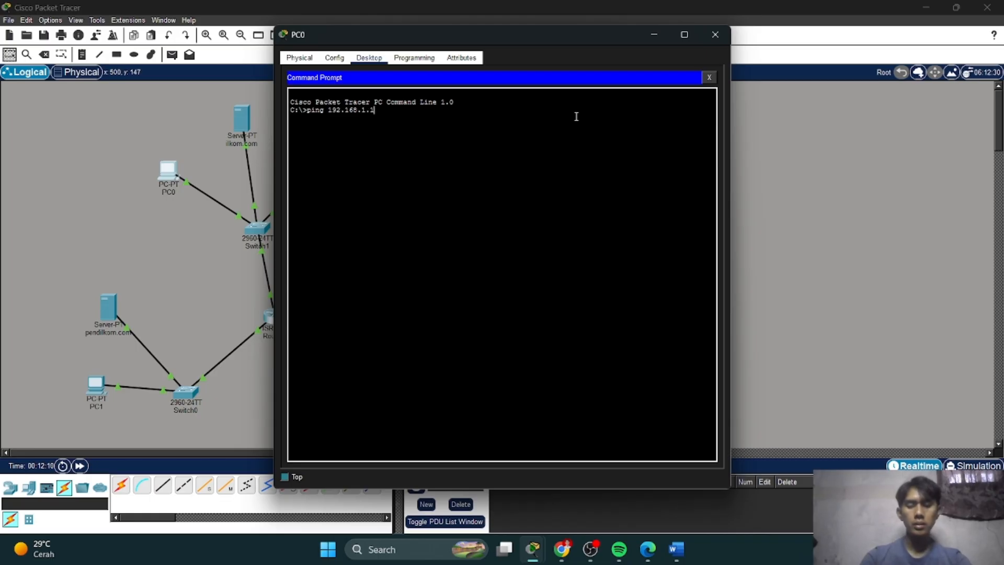
{"action": "key", "text": "Return"}
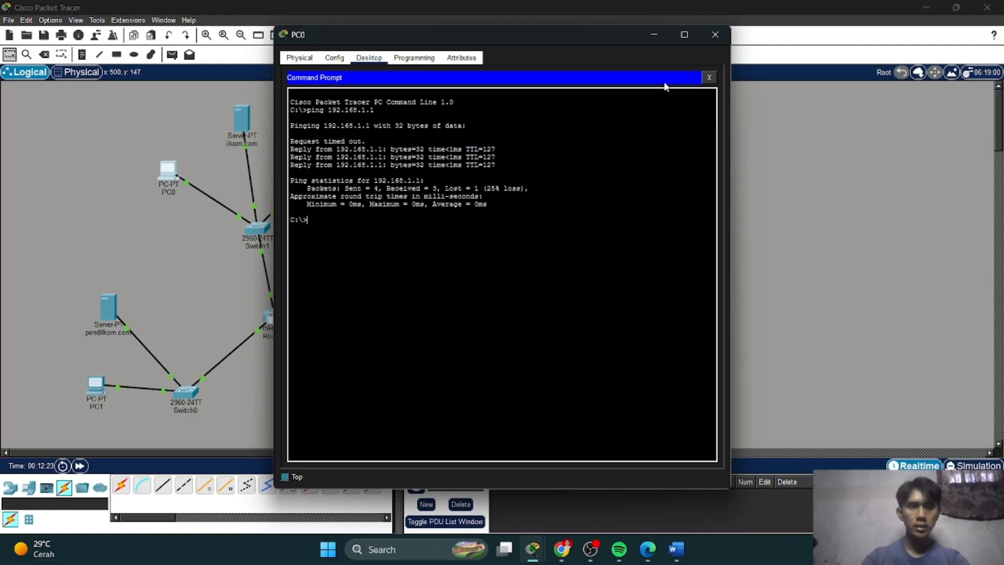
{"action": "left_click", "coordinate": [714, 35]}
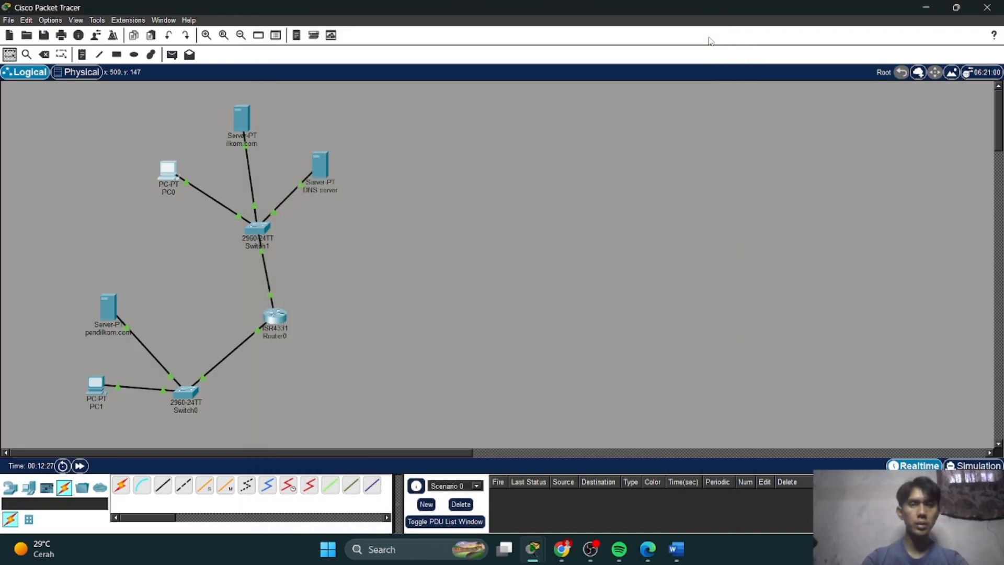
Check the next test instruction on the assignment page in Chrome and return to the Packet Tracer workspace.
{"action": "left_click", "coordinate": [562, 549]}
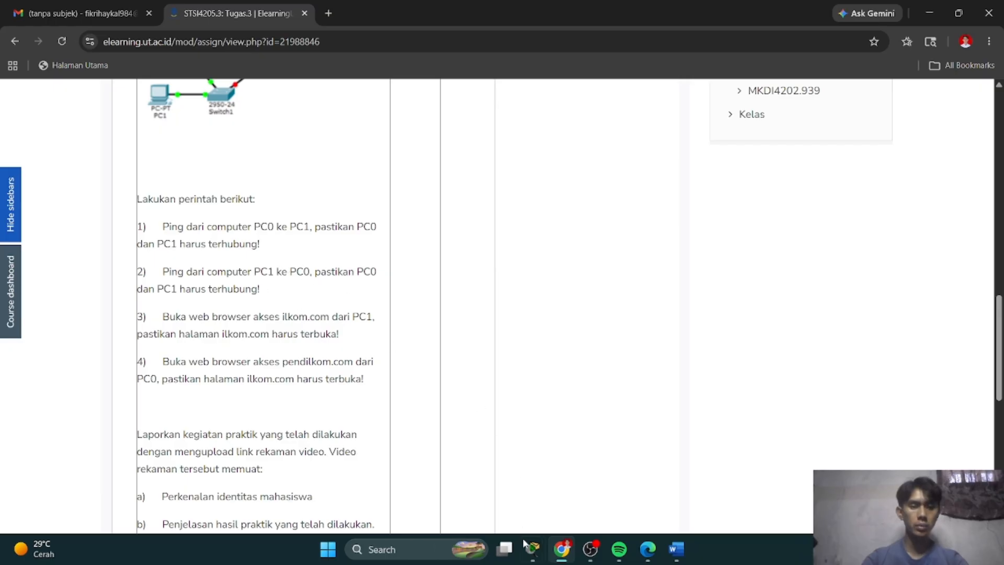
{"action": "mouse_move", "coordinate": [533, 549]}
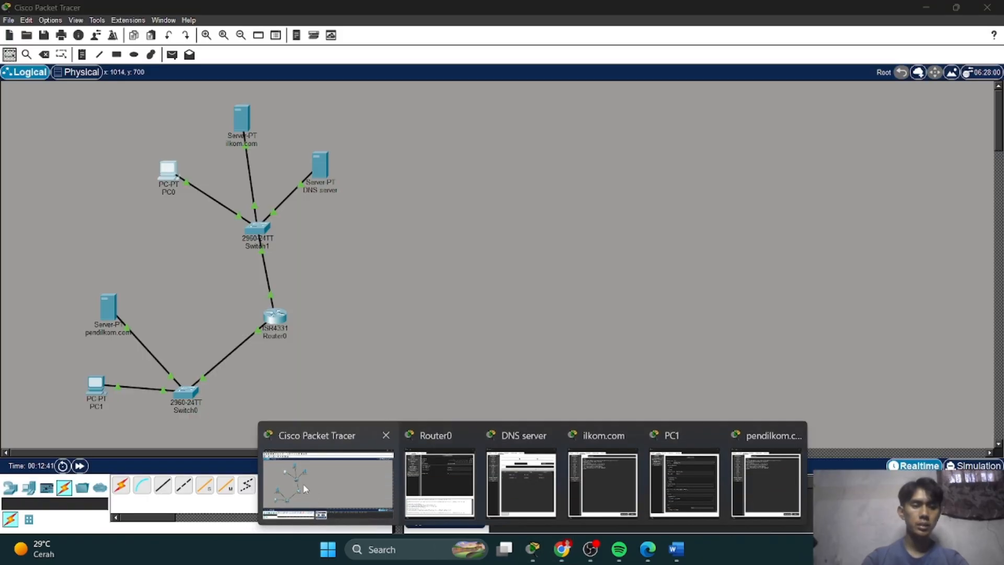
{"action": "left_click", "coordinate": [303, 482]}
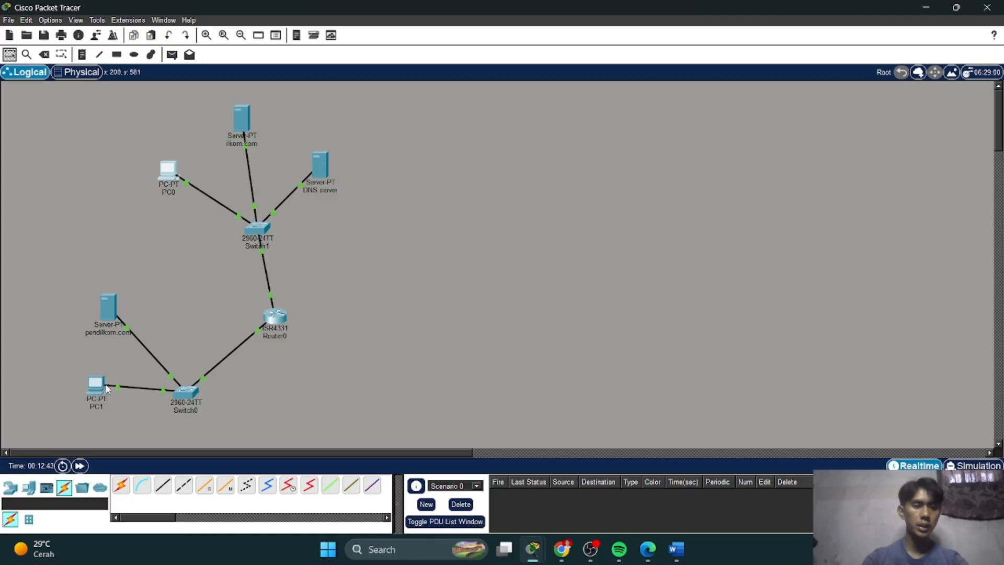
Ping PC0 at 10.0.0.2 from PC1's Command Prompt and close PC1's window.
{"action": "left_click", "coordinate": [98, 384]}
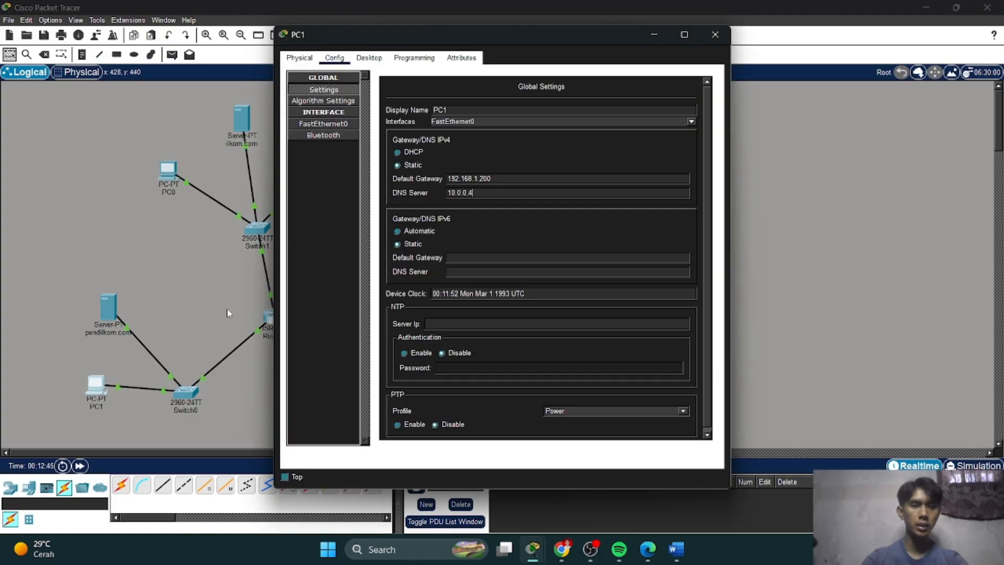
{"action": "left_click", "coordinate": [370, 59]}
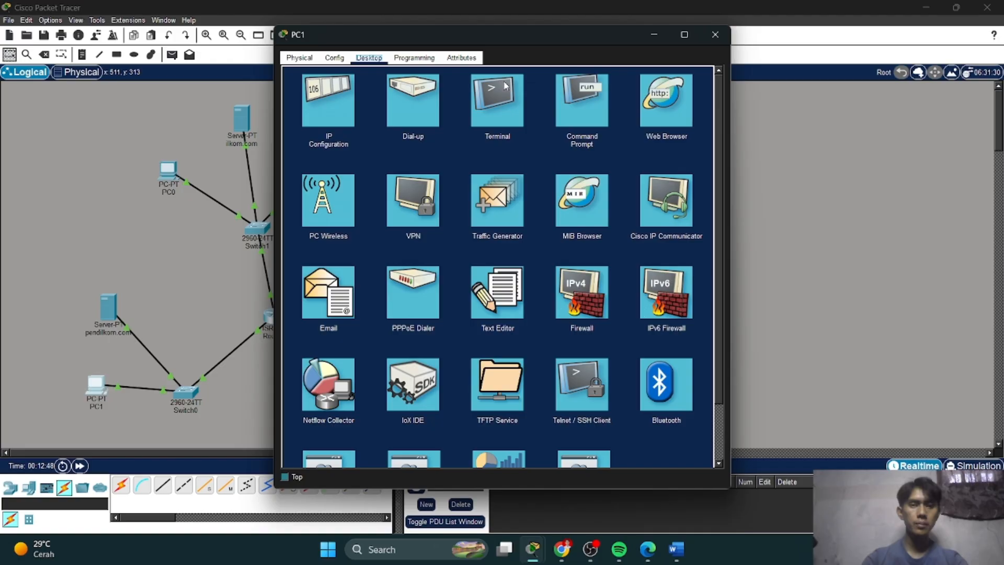
{"action": "left_click", "coordinate": [581, 104]}
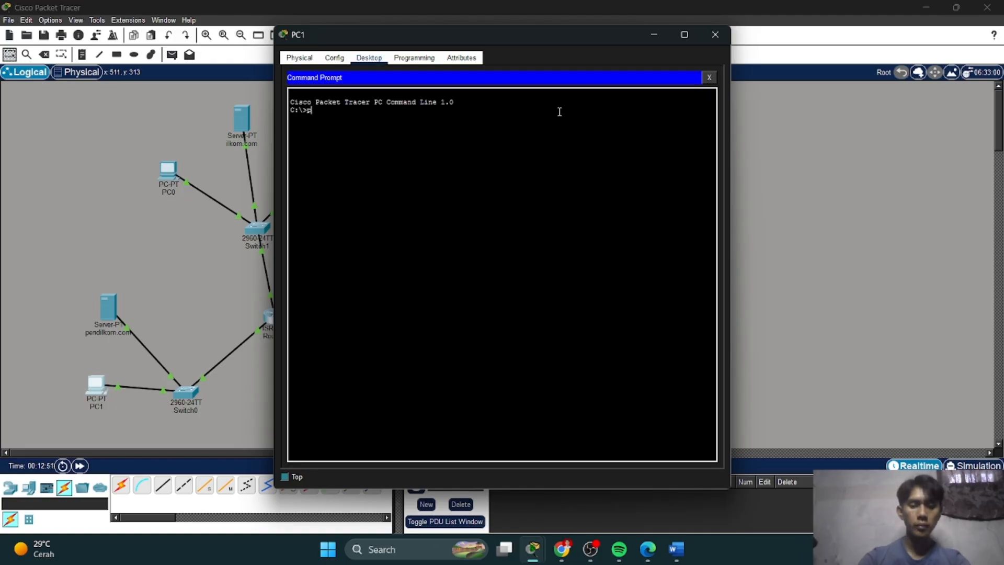
{"action": "type", "text": "ping"}
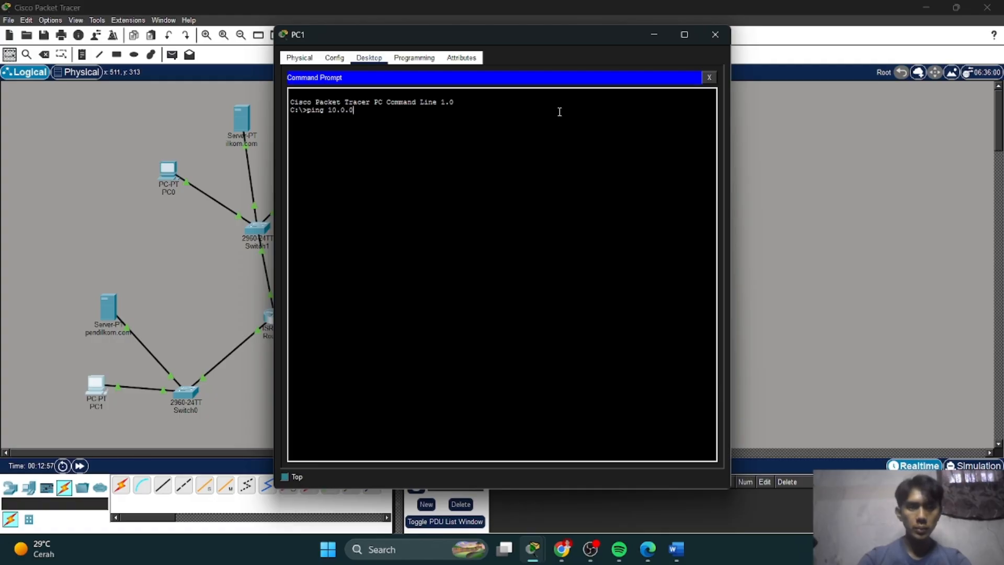
{"action": "type", "text": "10.0.0"}
{"action": "key", "text": "BackSpace"}
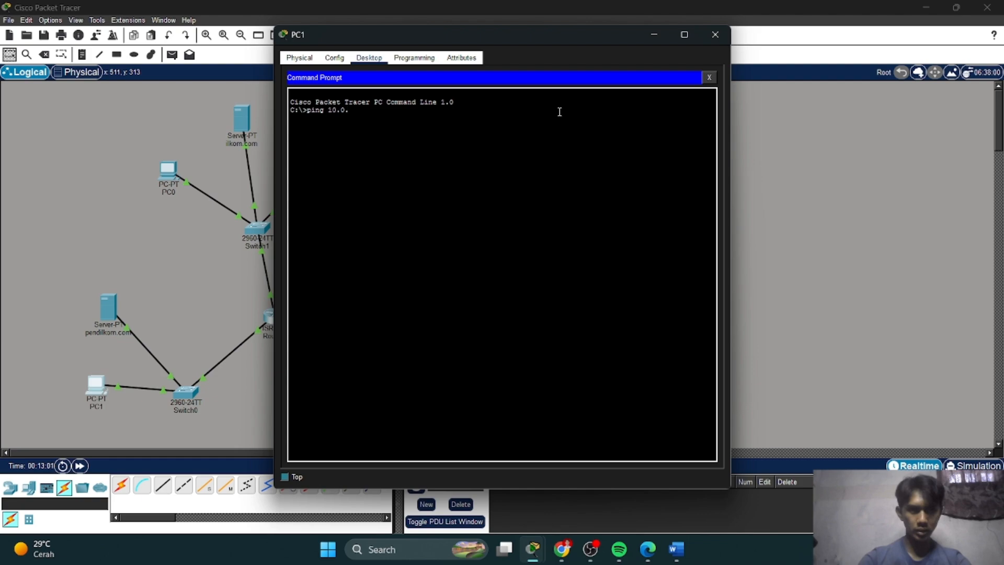
{"action": "type", "text": "0.2"}
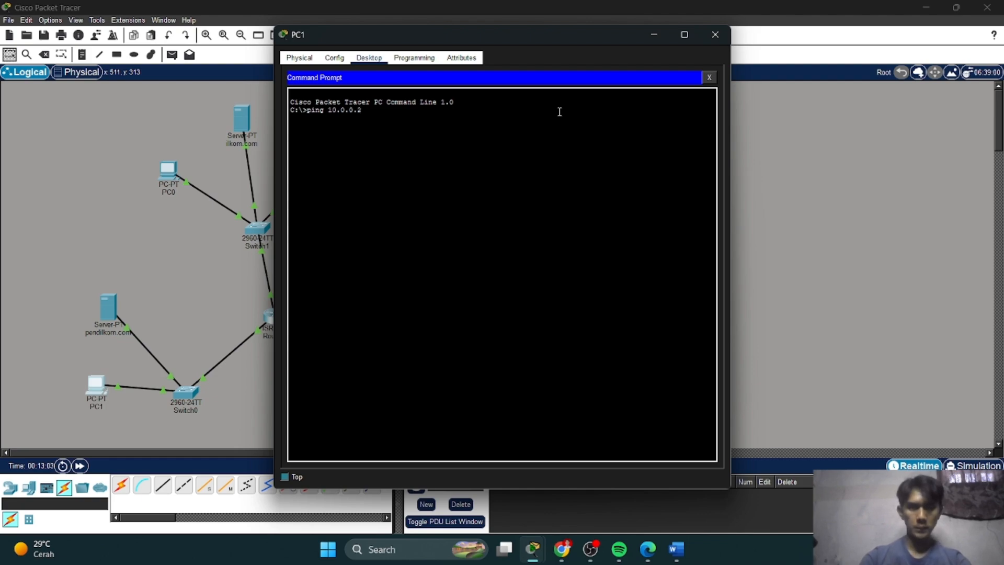
{"action": "key", "text": "Return"}
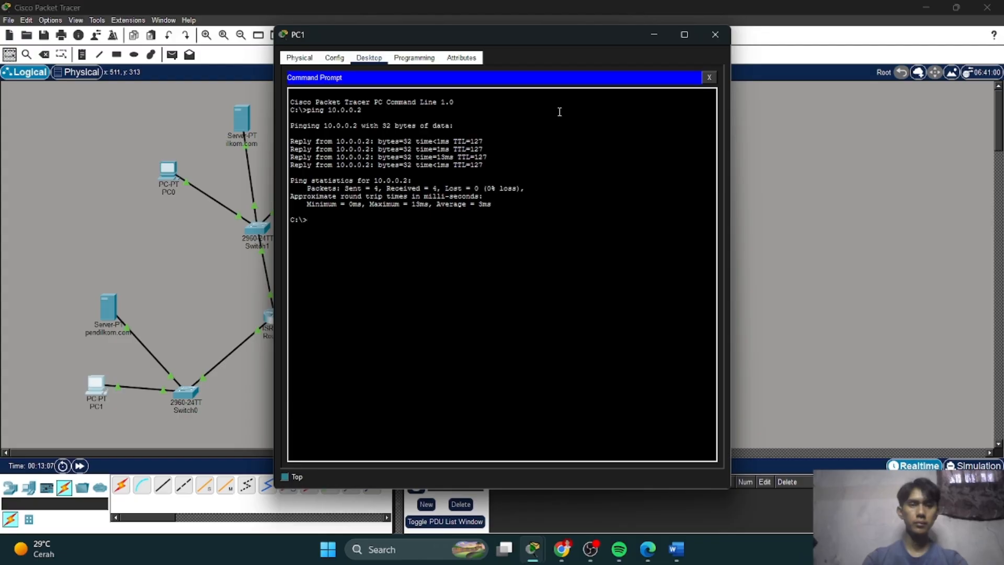
{"action": "left_click", "coordinate": [717, 34]}
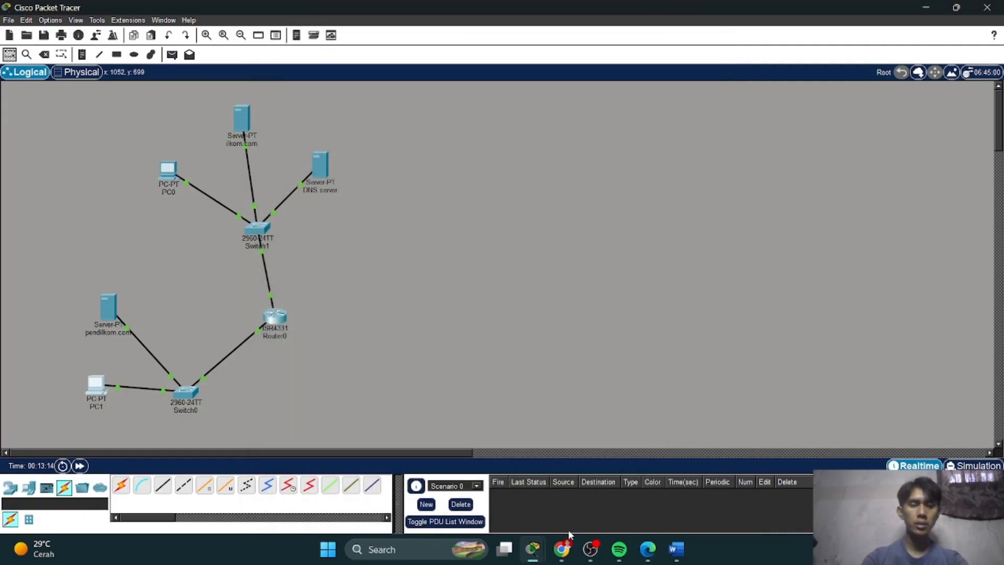
Switch to Chrome to read the third test instruction on the assignment page, and return to the Packet Tracer workspace.
{"action": "left_click", "coordinate": [563, 549]}
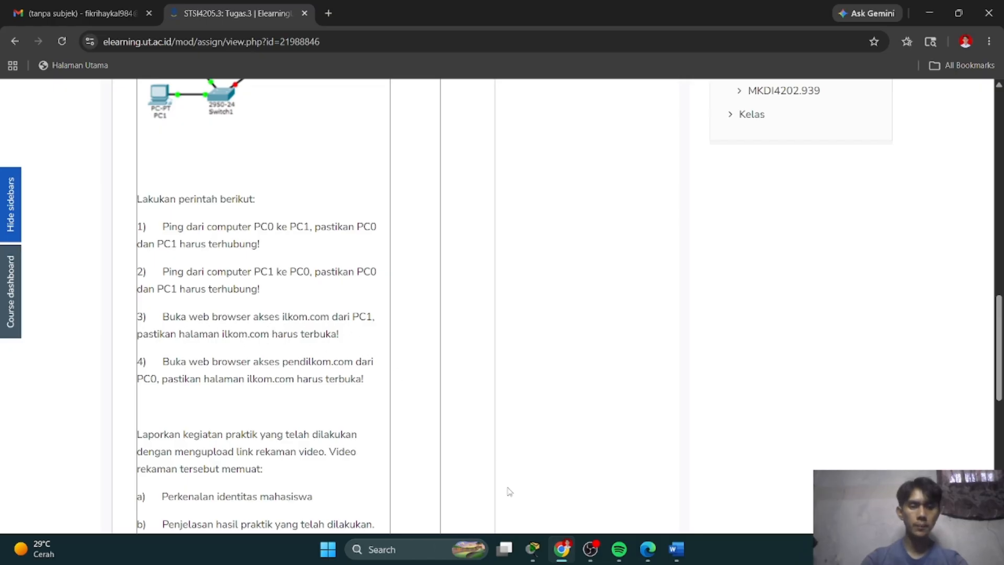
{"action": "mouse_move", "coordinate": [529, 550]}
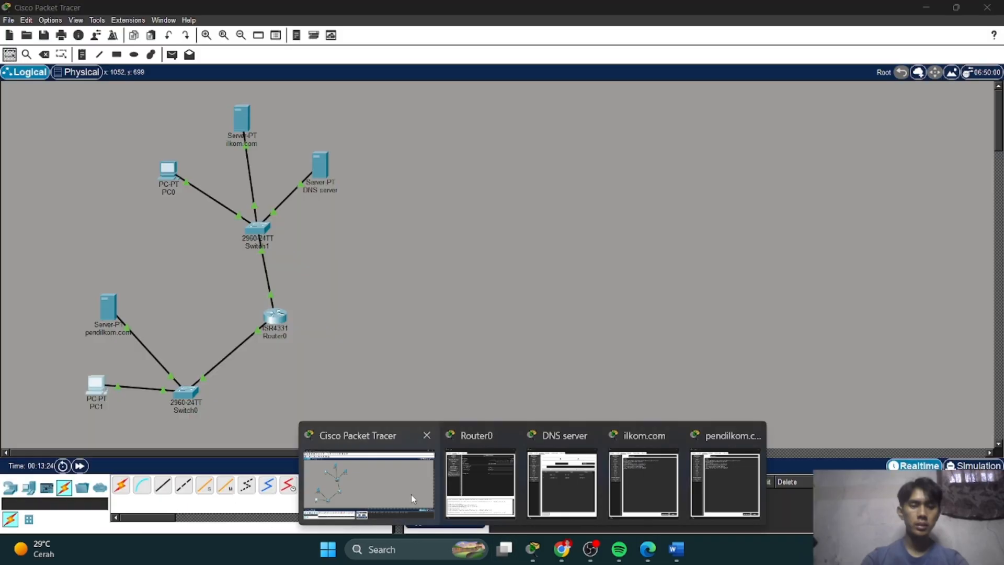
{"action": "left_click", "coordinate": [369, 482]}
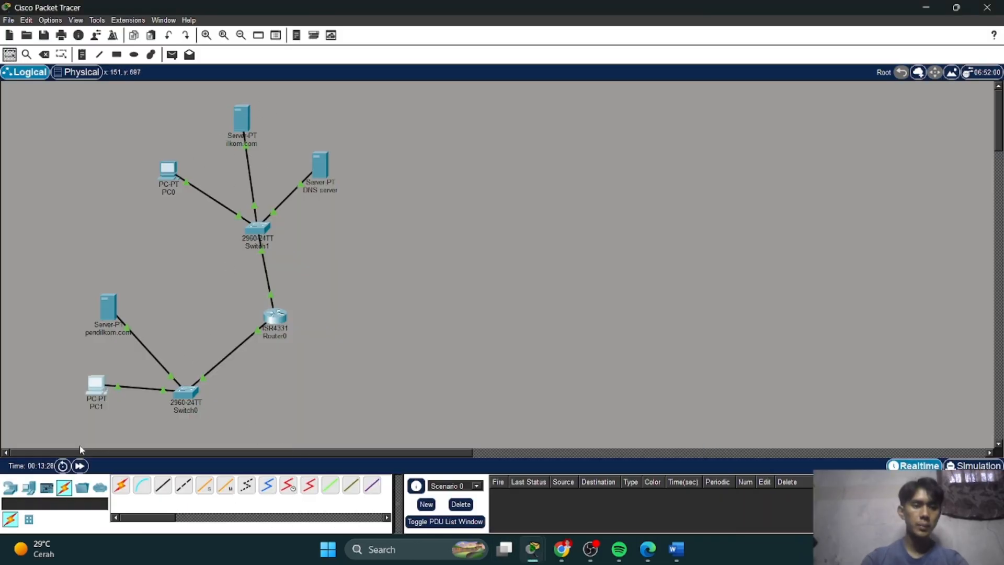
Load ilkom.com in PC1's Web Browser and close PC1's window.
{"action": "left_click", "coordinate": [96, 386]}
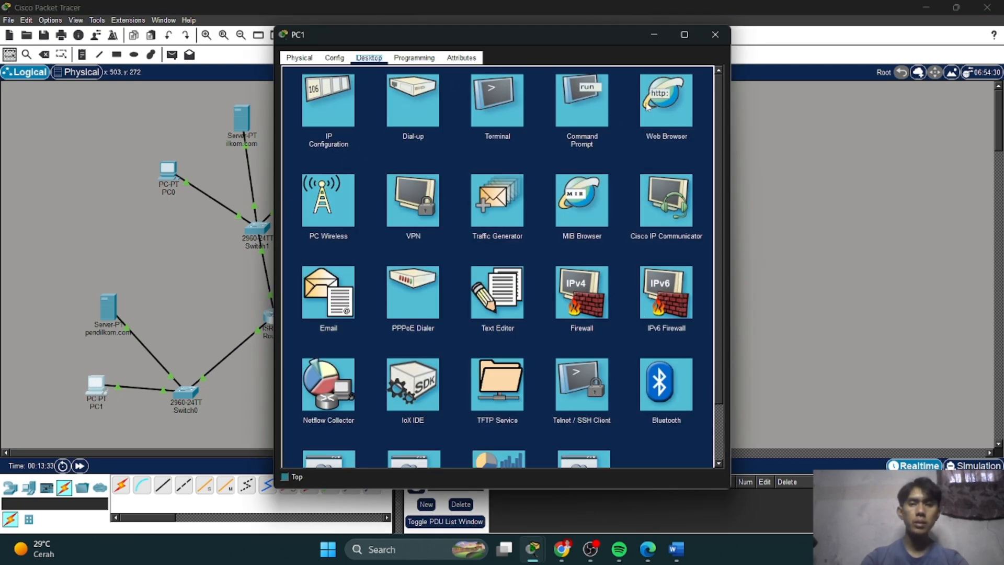
{"action": "left_click", "coordinate": [675, 103]}
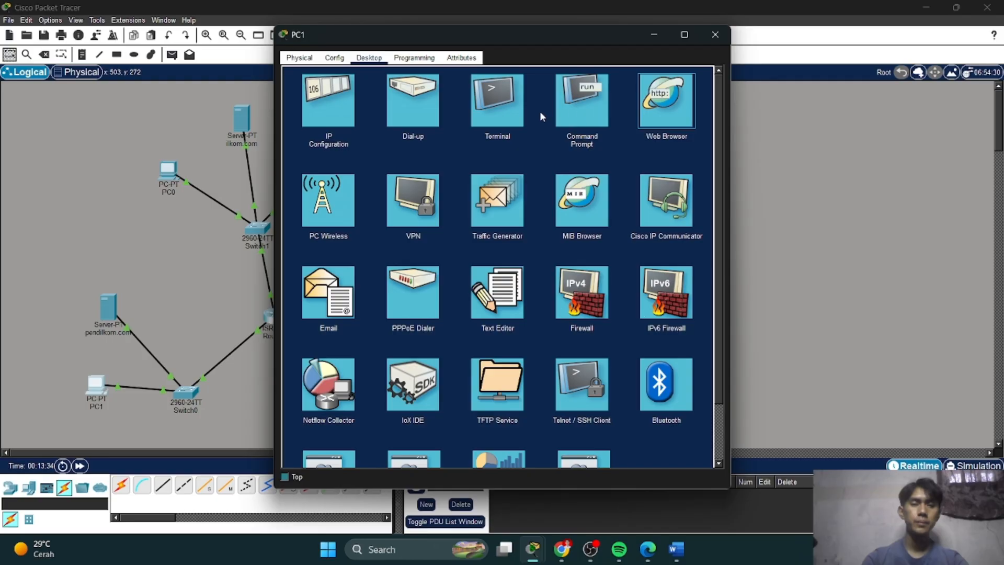
{"action": "left_click", "coordinate": [646, 107]}
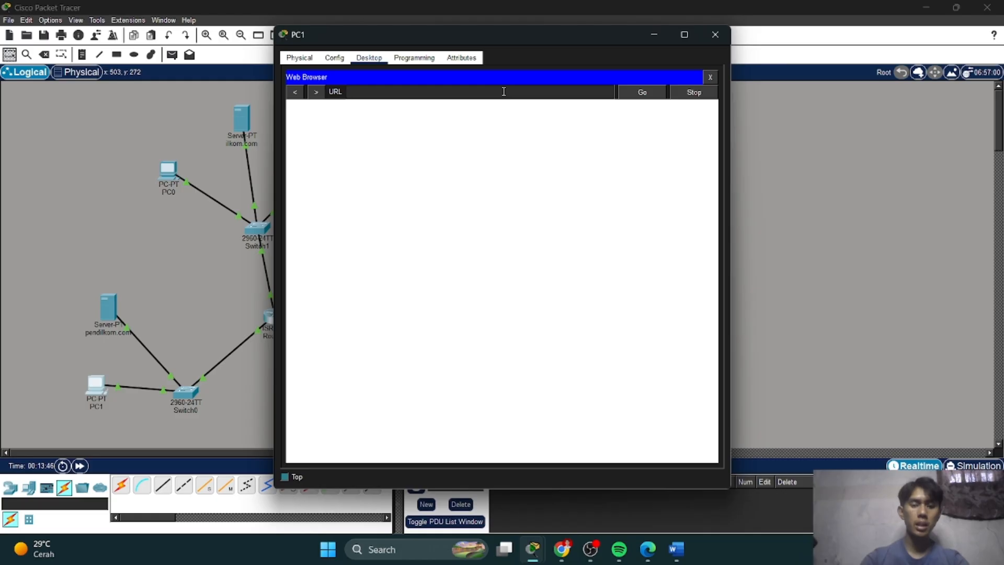
{"action": "type", "text": "ilkom"}
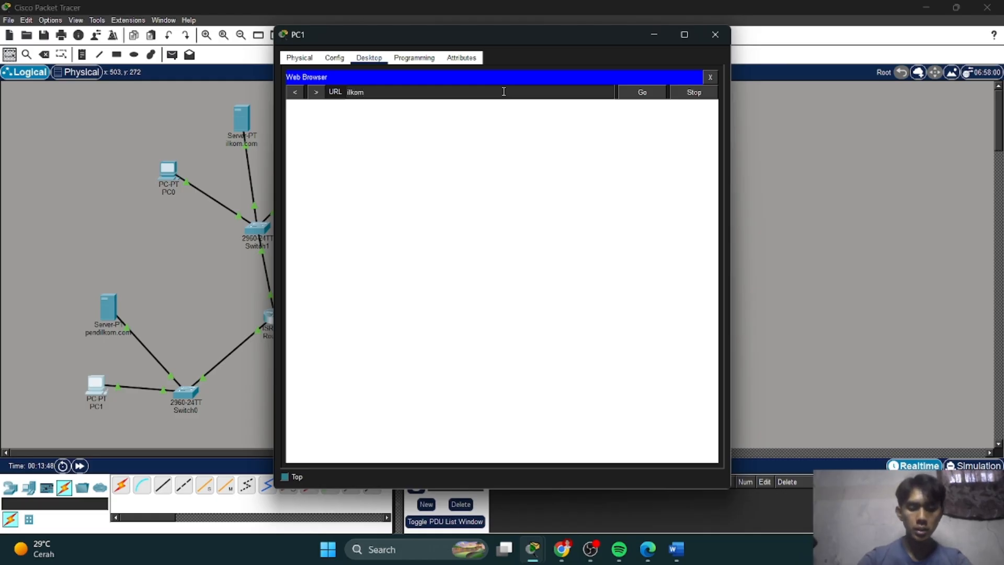
{"action": "type", "text": ".com"}
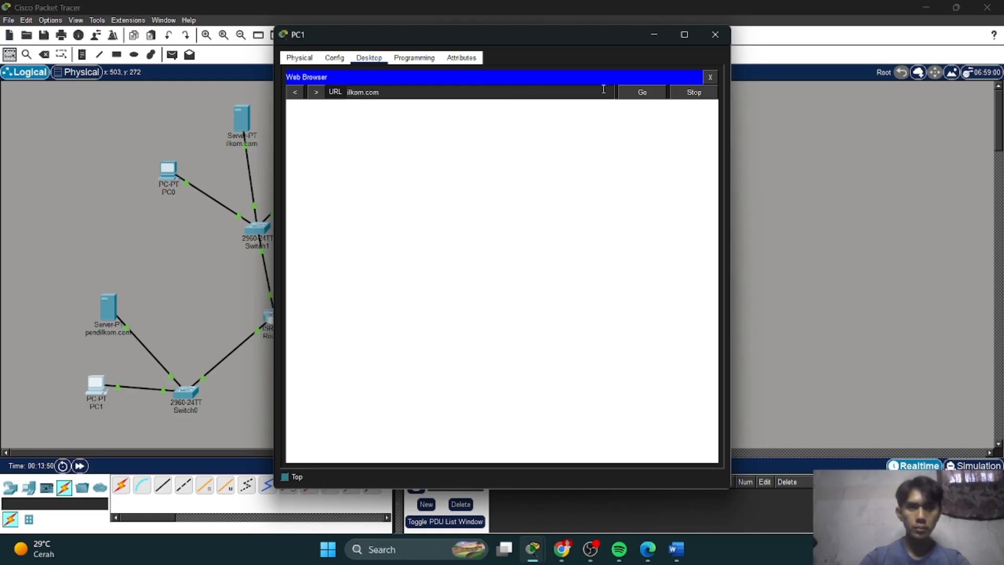
{"action": "left_click", "coordinate": [639, 96]}
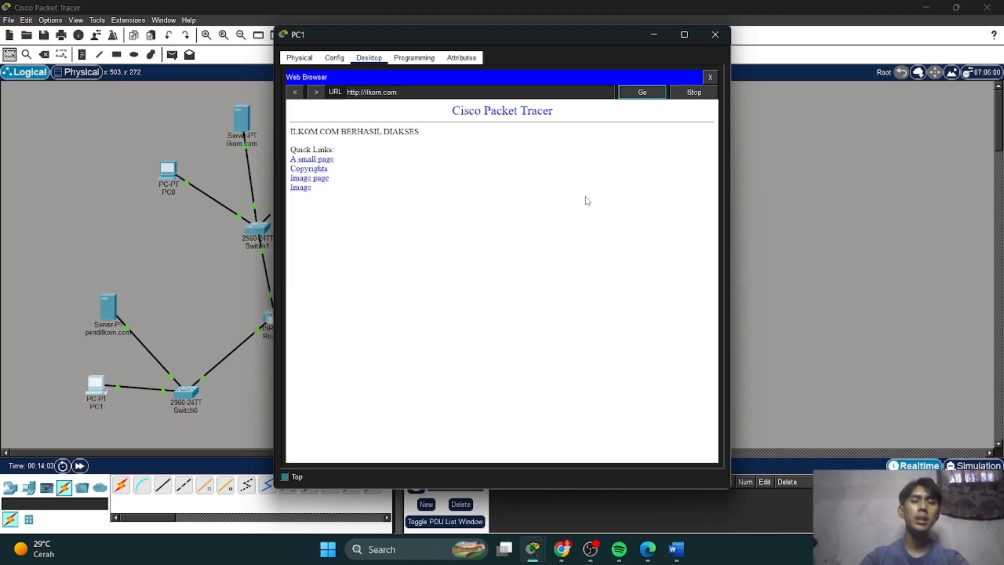
{"action": "left_click", "coordinate": [715, 36]}
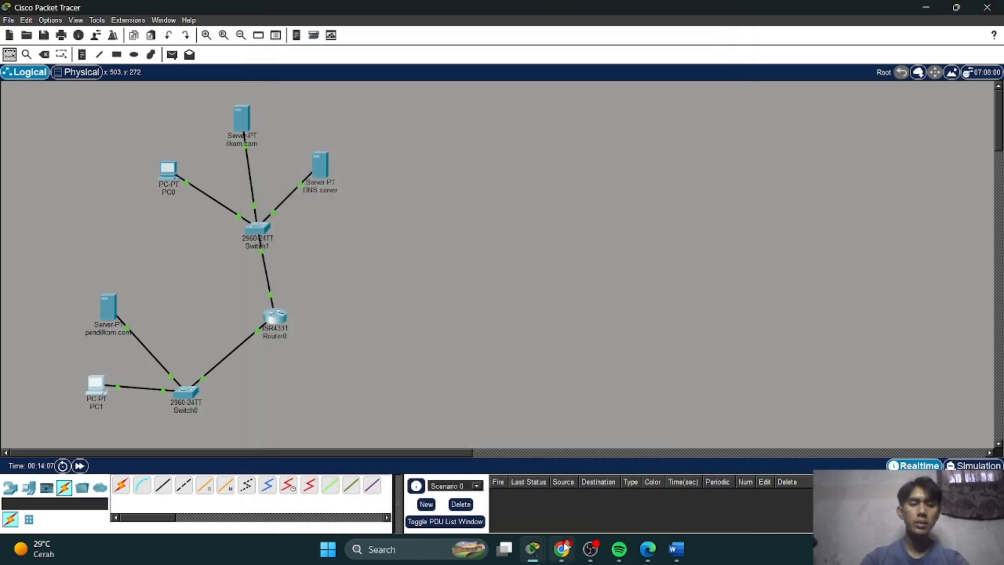
Check the fourth test instruction on the assignment page in Chrome and return to the Packet Tracer workspace.
{"action": "left_click", "coordinate": [563, 548]}
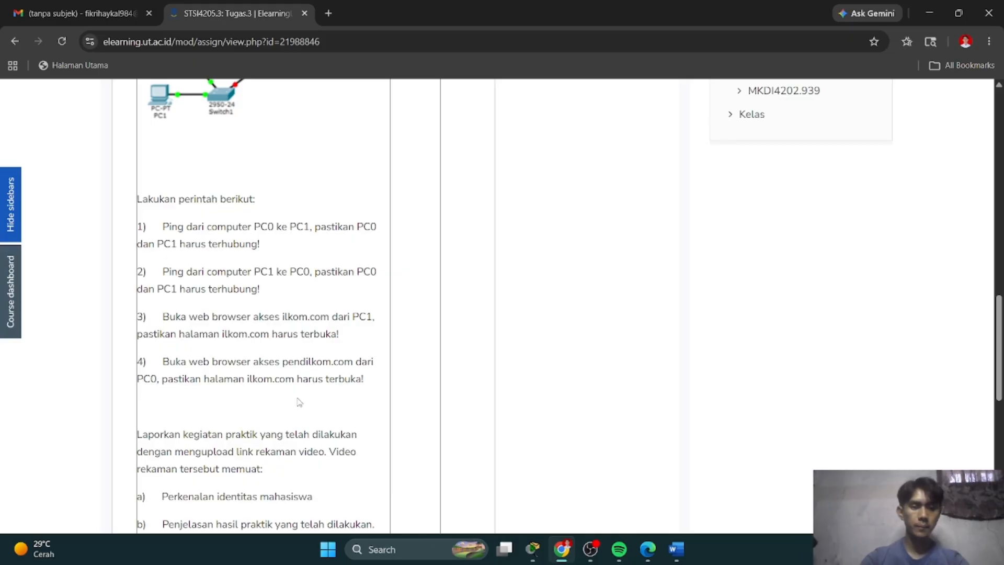
{"action": "mouse_move", "coordinate": [534, 556]}
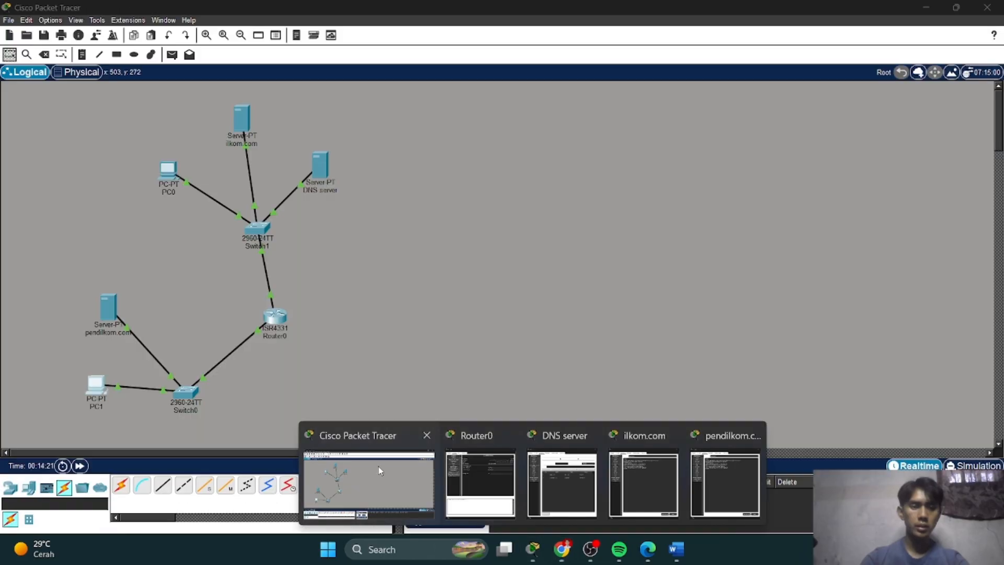
{"action": "left_click", "coordinate": [379, 469]}
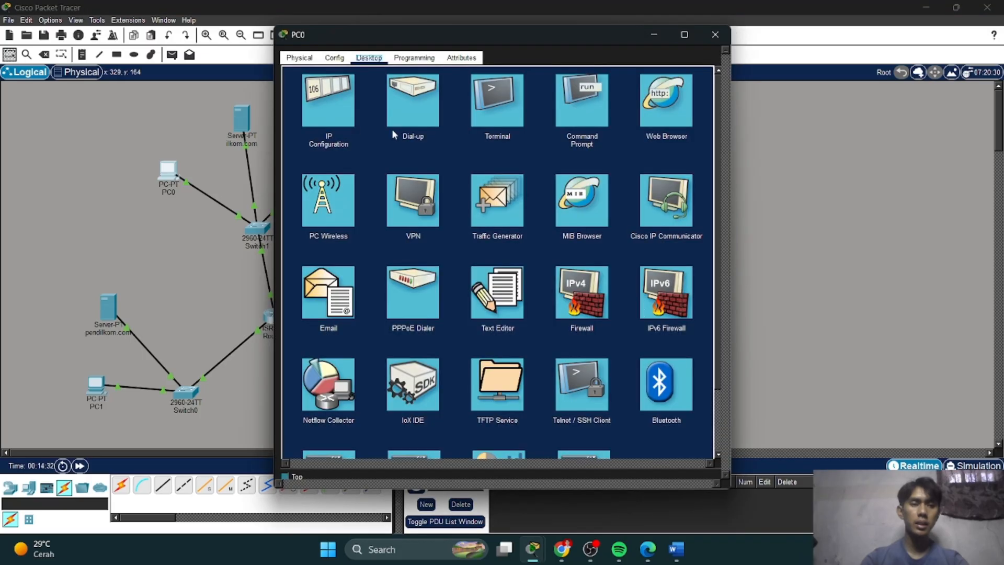
Load pendilkom.com in PC0's Web Browser and close PC0's window.
{"action": "left_click", "coordinate": [662, 119]}
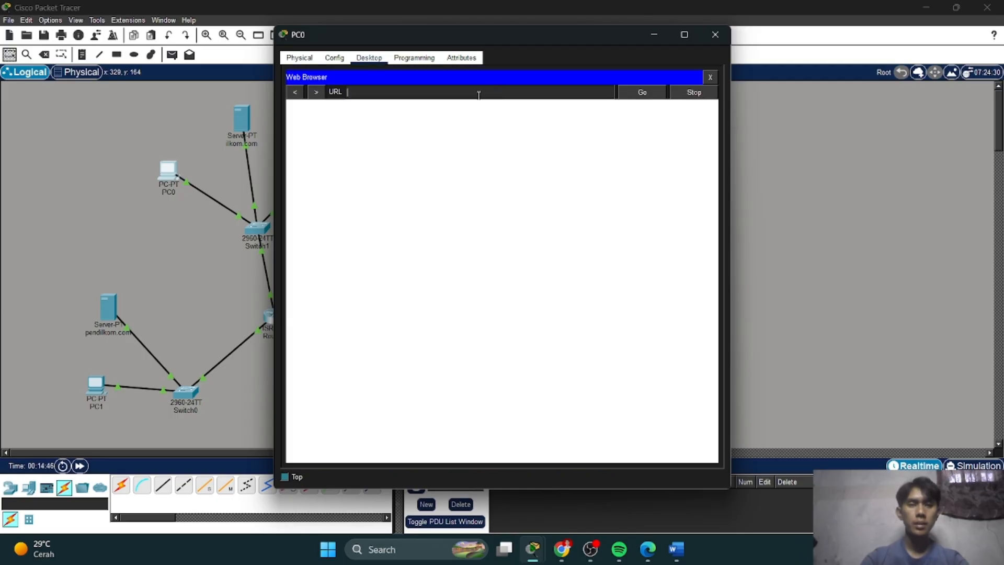
{"action": "type", "text": "pe"}
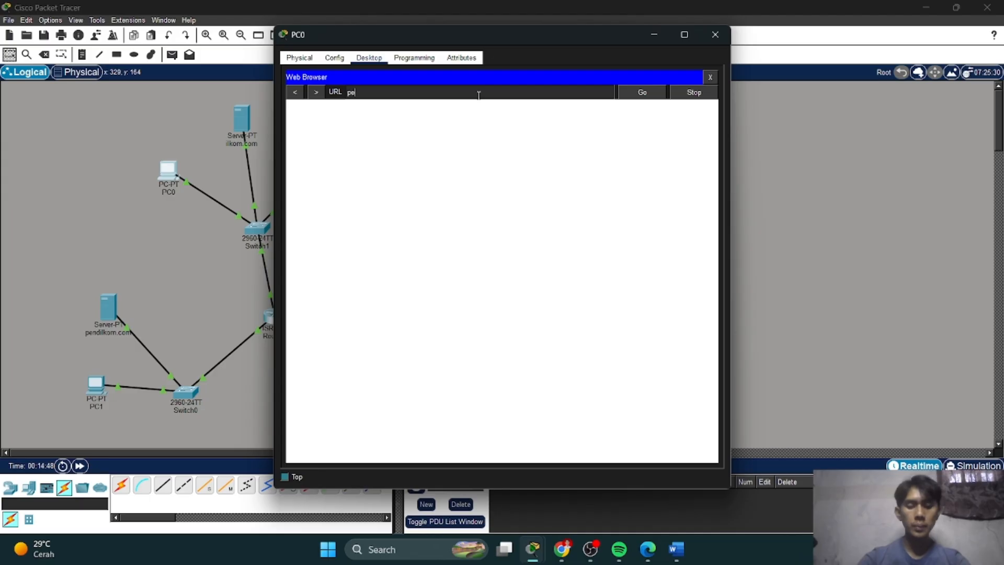
{"action": "type", "text": "ndilkom.com"}
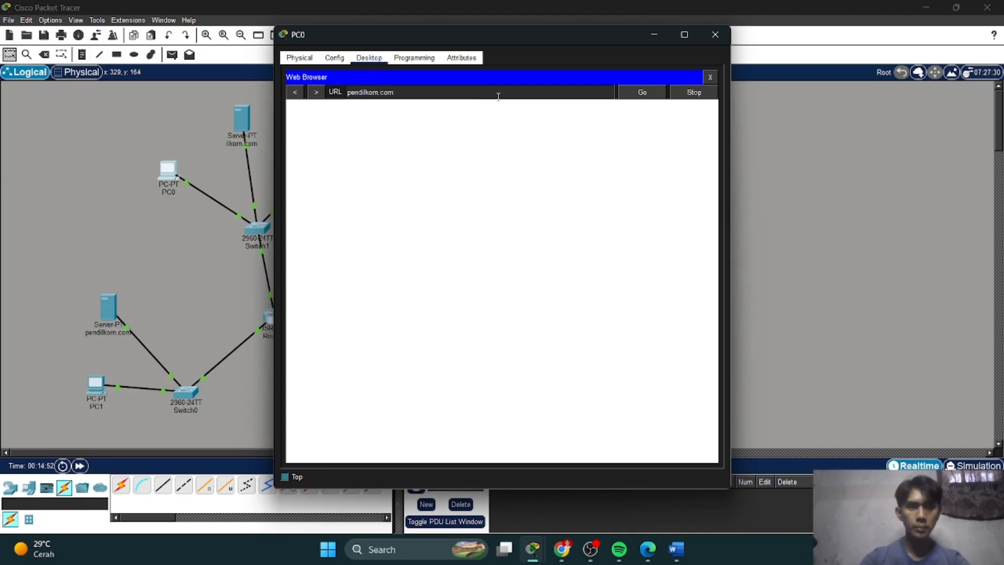
{"action": "left_click", "coordinate": [641, 93]}
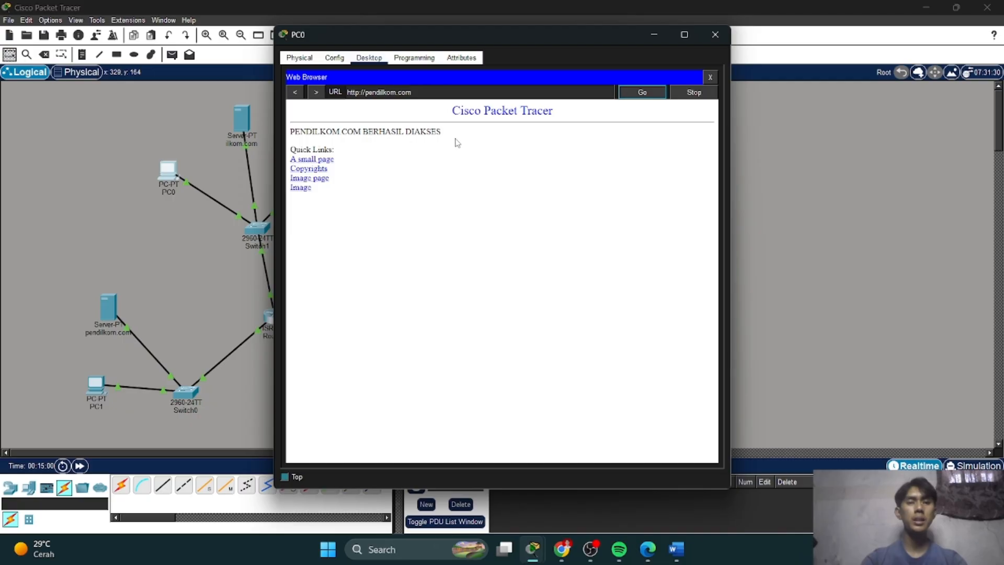
{"action": "left_click", "coordinate": [714, 34]}
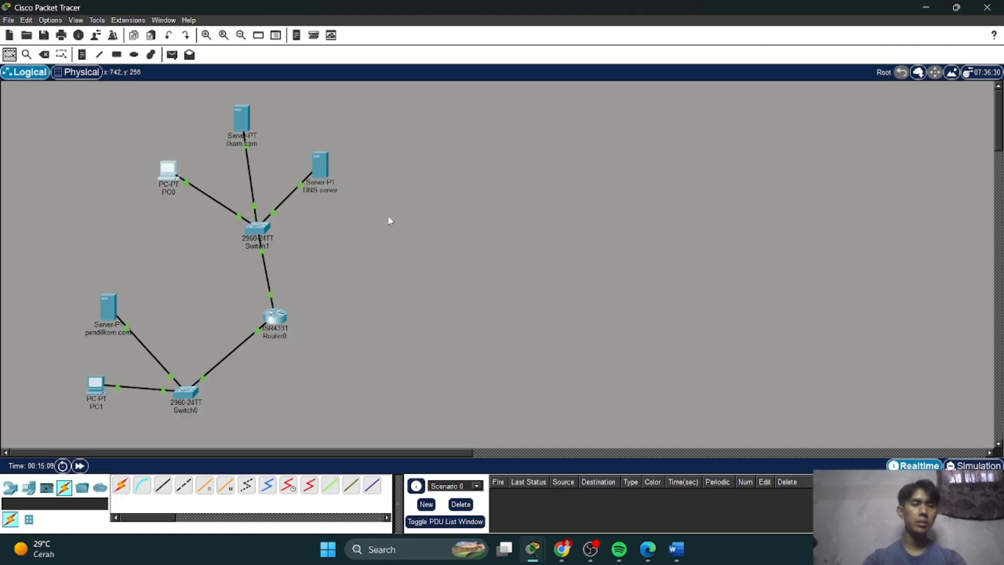
Switch to Chrome and review the task 4 diagram and the task list above it on the assignment page.
{"action": "left_click", "coordinate": [562, 549]}
{"action": "scroll", "coordinate": [521, 462], "scroll_direction": "up", "scroll_amount": 3}
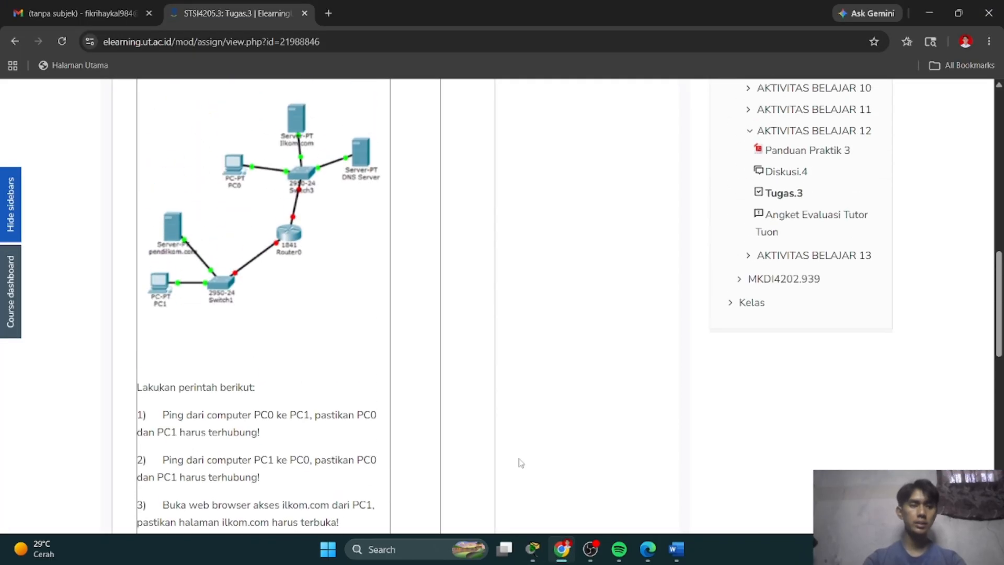
{"action": "scroll", "coordinate": [521, 463], "scroll_direction": "up", "scroll_amount": 10}
{"action": "scroll", "coordinate": [520, 460], "scroll_direction": "down", "scroll_amount": 2}
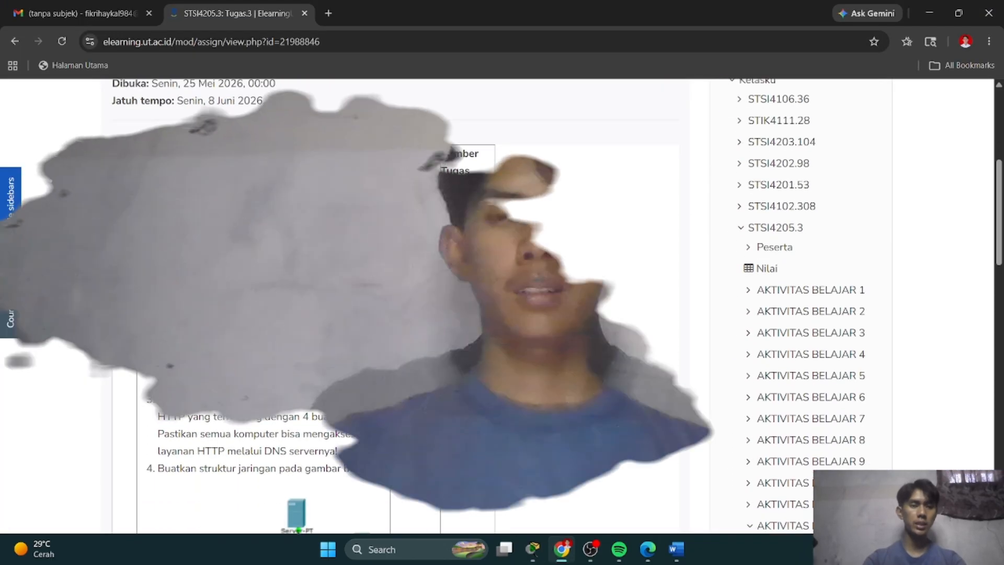